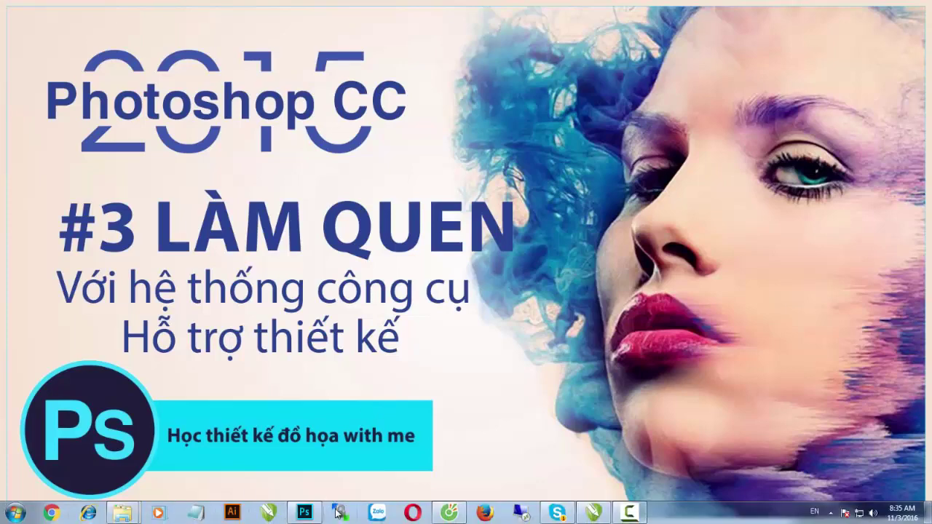
# Step: Bring Photoshop forward and close the thumbnail document to return to the Start screen
pyautogui.click(306, 513)
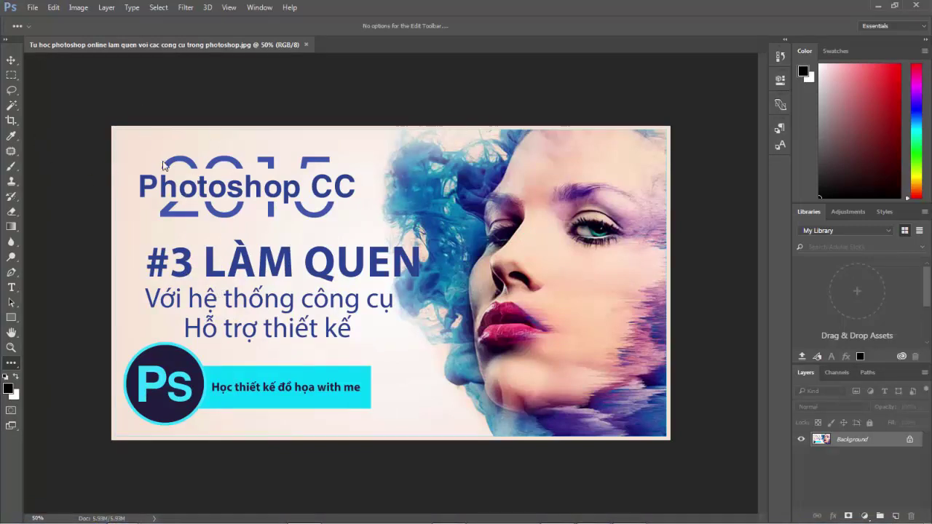
pyautogui.click(306, 45)
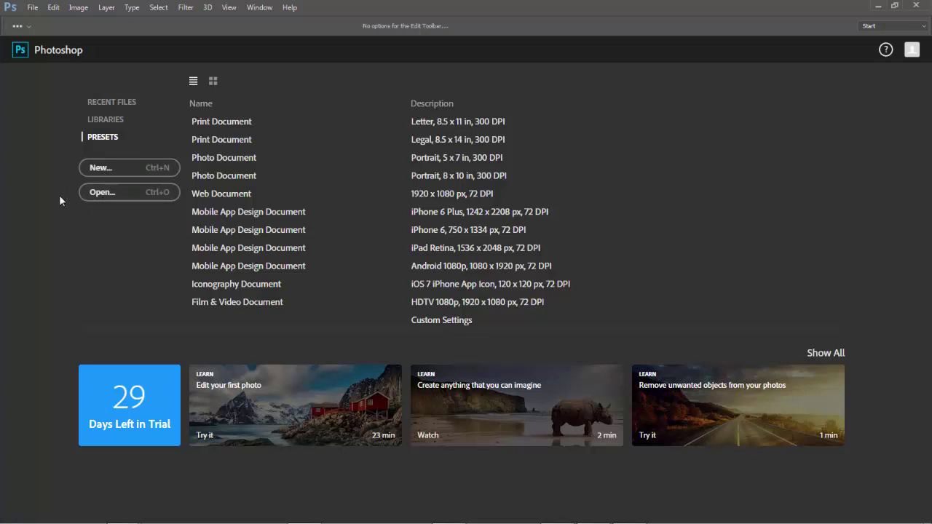
# Step: Switch the workspace to Essentials from the workspace dropdown
pyautogui.click(884, 26)
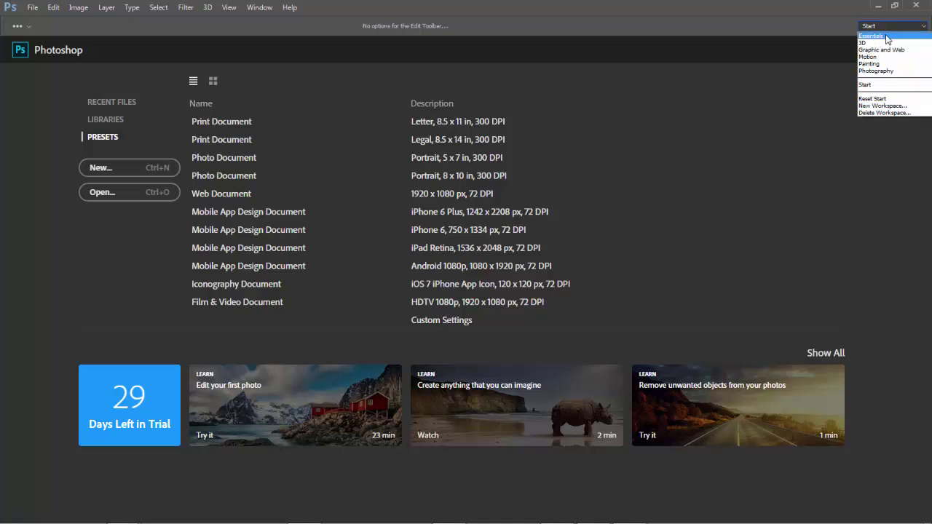
pyautogui.click(870, 36)
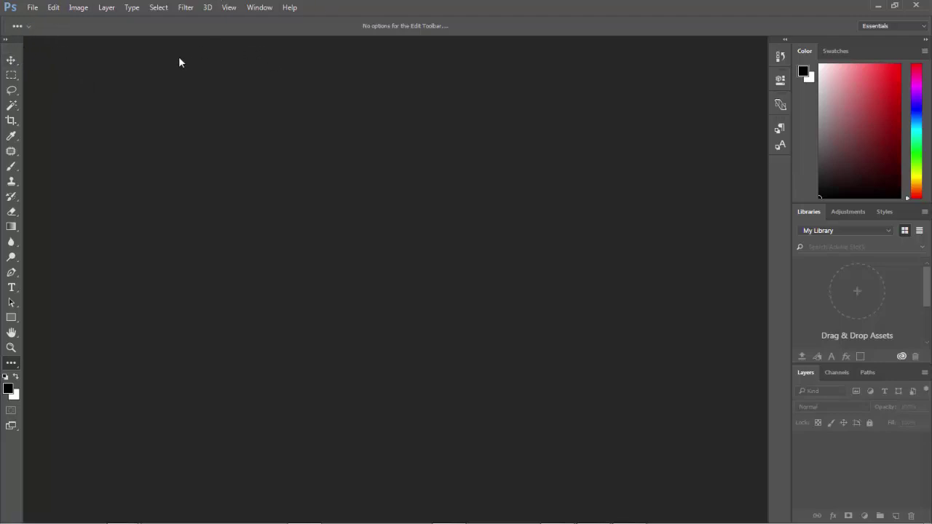
# Step: Look through the File menu, then select the Move tool
pyautogui.click(31, 10)
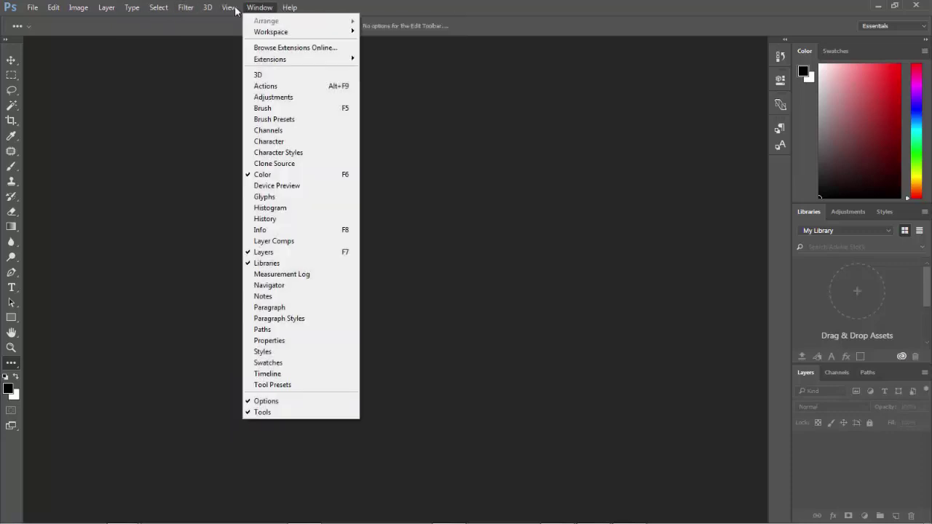
pyautogui.moveTo(78, 7)
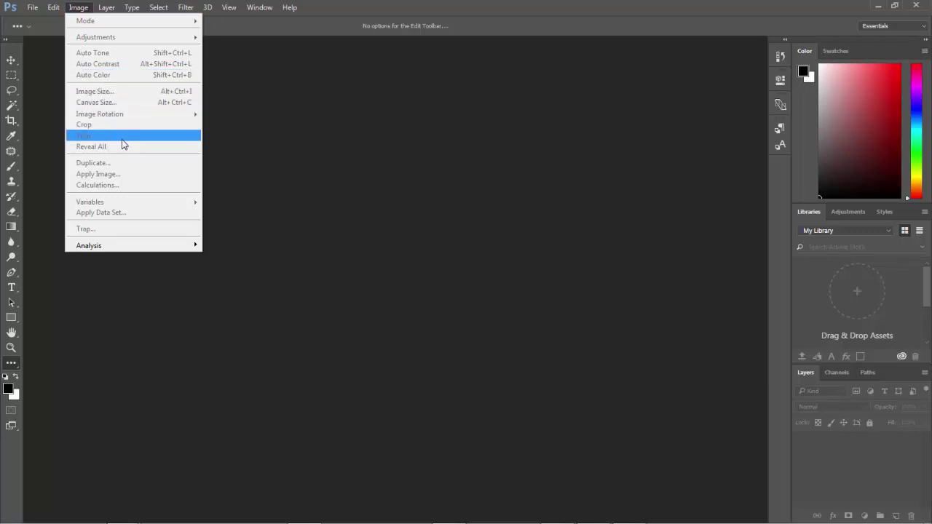
pyautogui.click(11, 60)
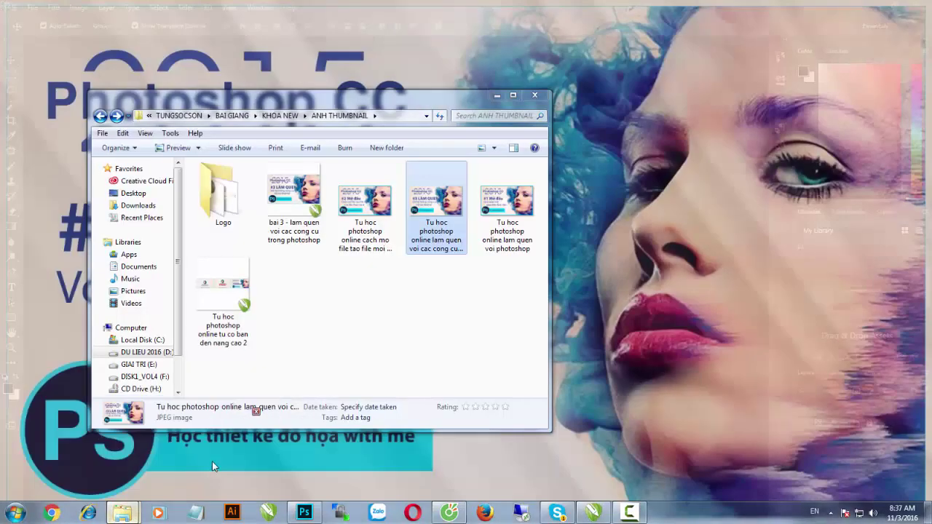
# Step: Drag the thumbnail JPEG from the ANH THUMBNAIL folder into Photoshop and minimize Explorer
pyautogui.moveTo(123, 513)
pyautogui.click(211, 460)
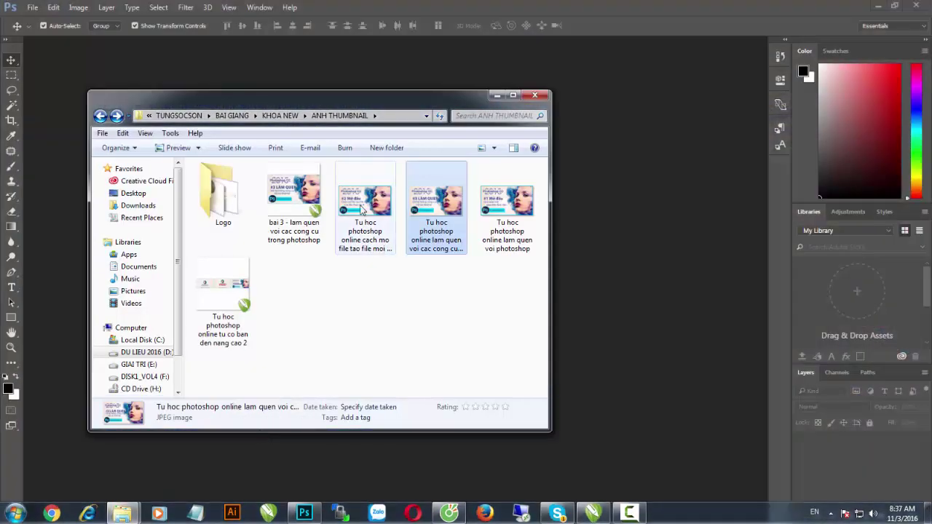
pyautogui.moveTo(422, 204); pyautogui.dragTo(658, 210)
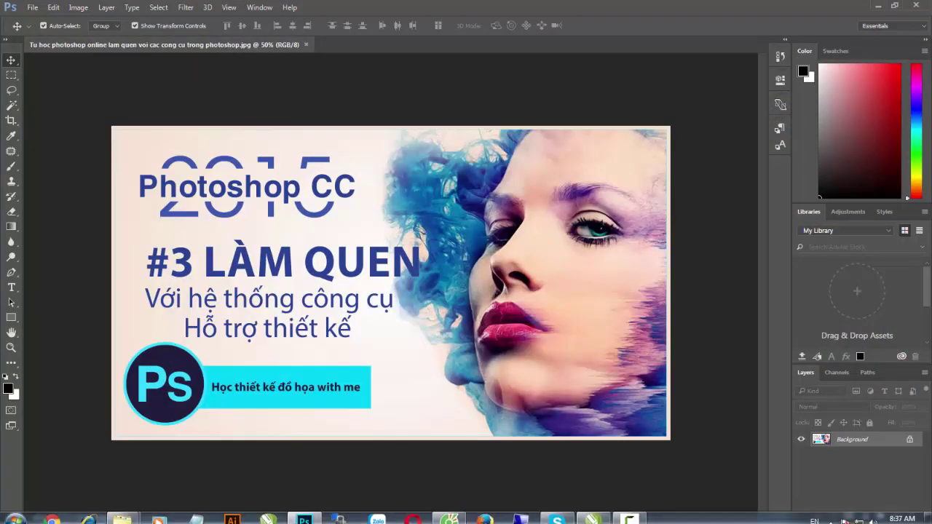
pyautogui.click(207, 453)
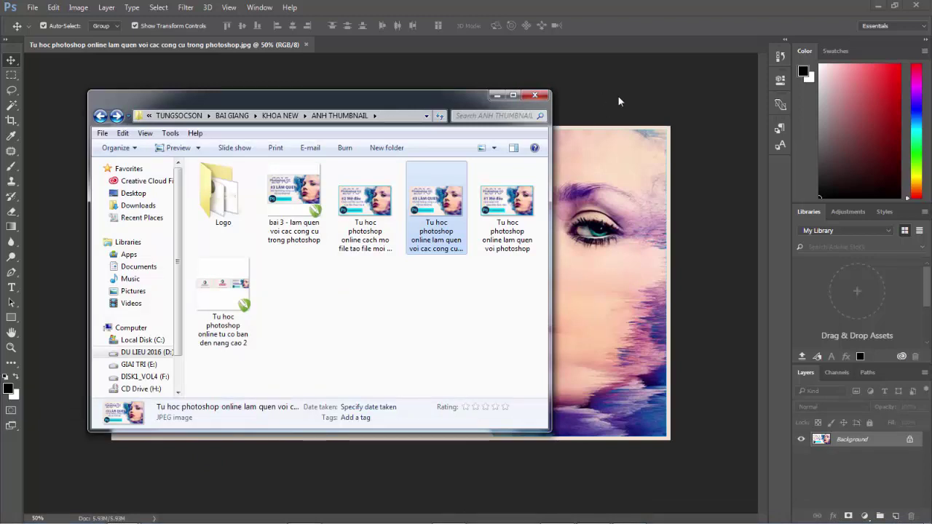
pyautogui.click(499, 97)
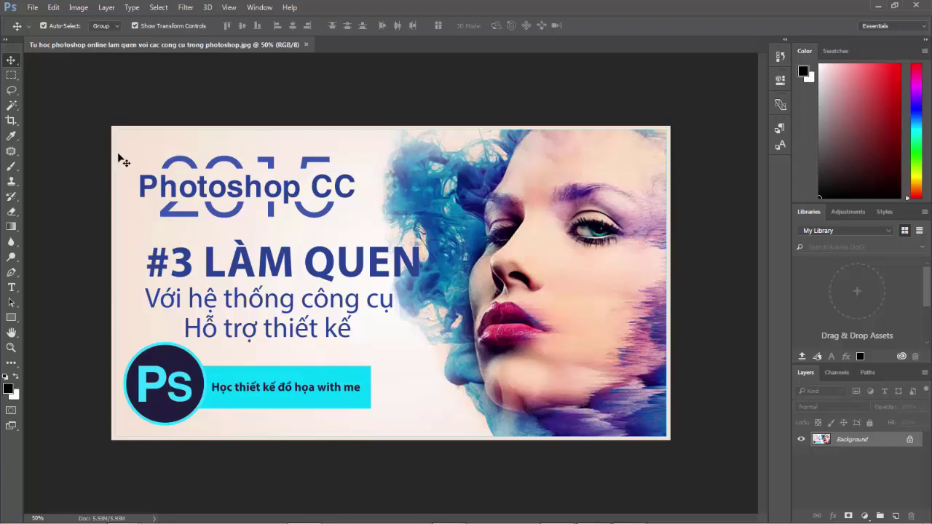
# Step: Draw Artboard 1 over the whole image with the Artboard Tool and dismiss the GPU warning
pyautogui.rightClick(11, 63)
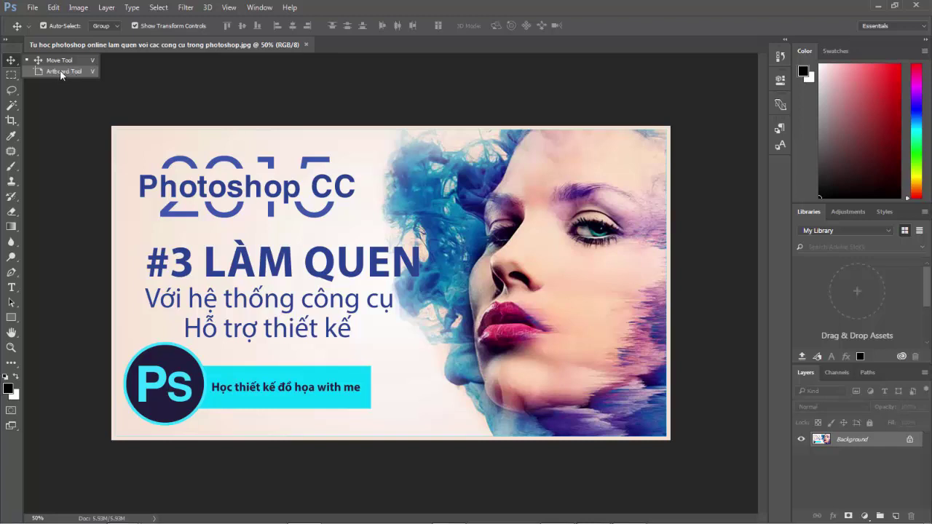
pyautogui.click(62, 70)
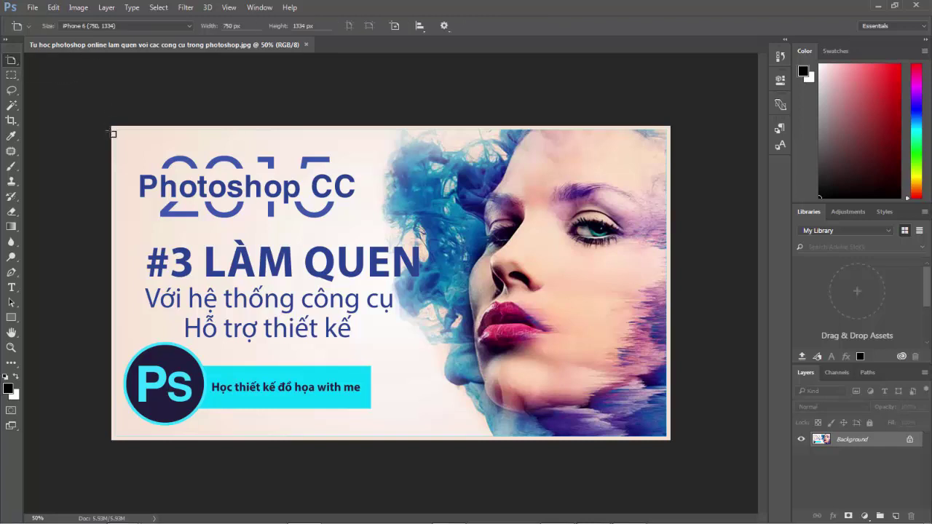
pyautogui.moveTo(111, 129)
pyautogui.mouseDown()
pyautogui.moveTo(657, 445)
pyautogui.moveTo(672, 445)
pyautogui.mouseUp()
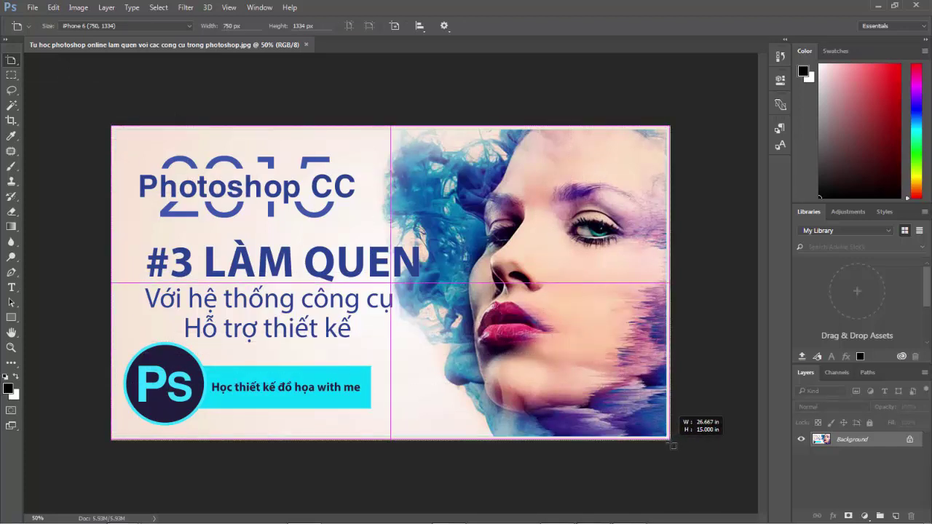
pyautogui.moveTo(675, 444); pyautogui.dragTo(675, 445)
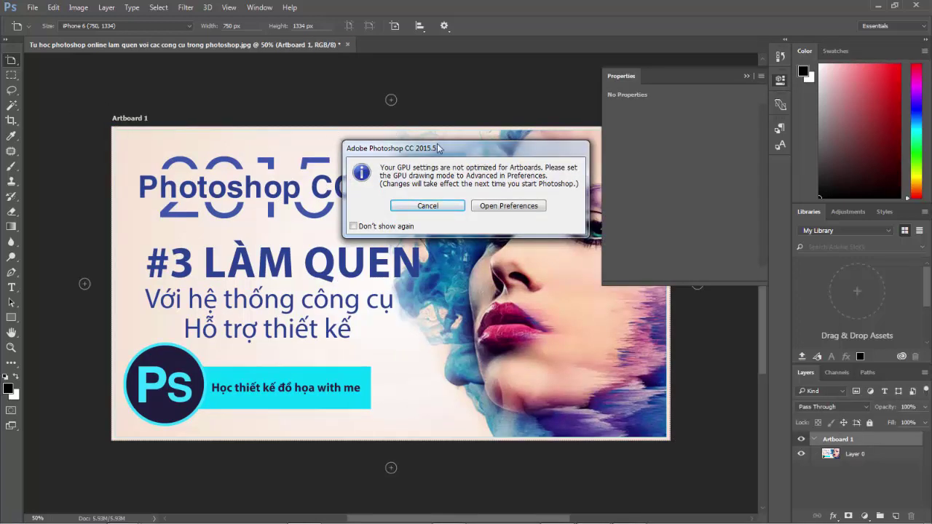
pyautogui.click(361, 228)
pyautogui.click(434, 209)
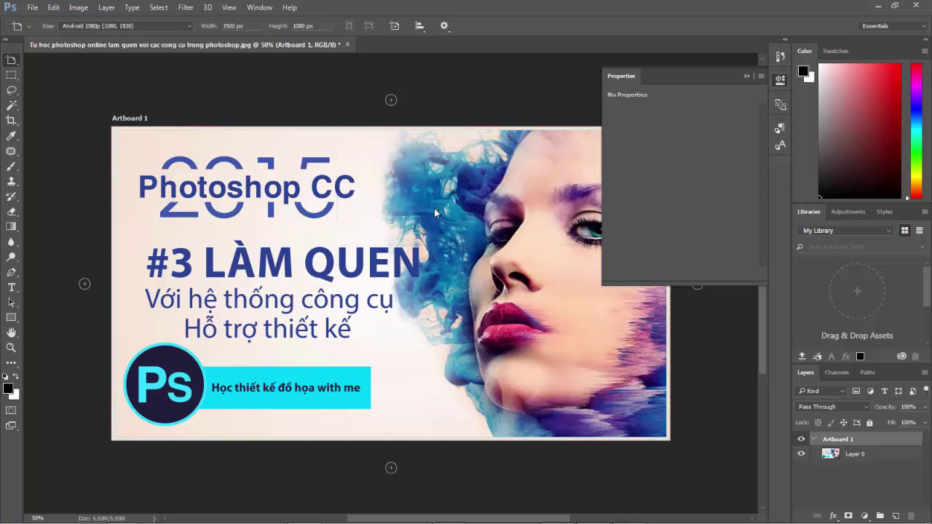
# Step: Return to the Move tool, review Artboard 1's properties, and select Layer 0
pyautogui.rightClick(11, 64)
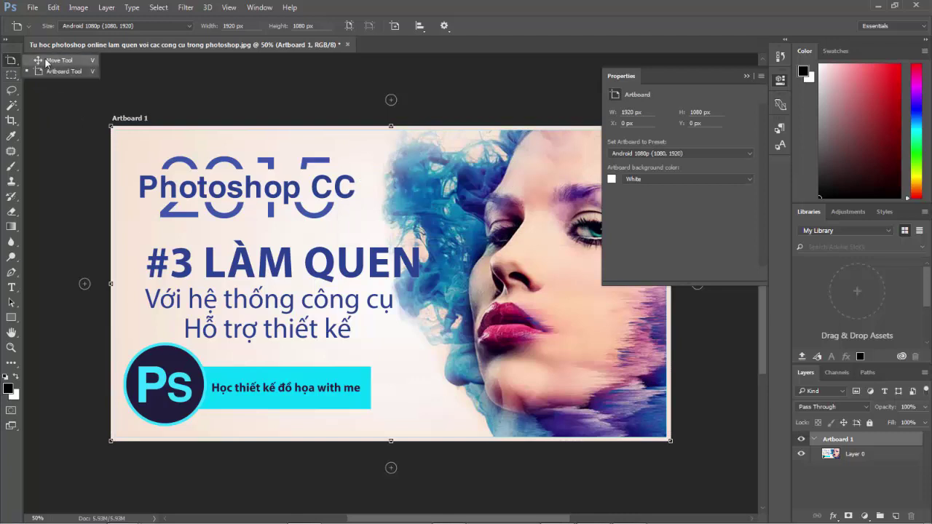
pyautogui.click(55, 60)
pyautogui.click(60, 95)
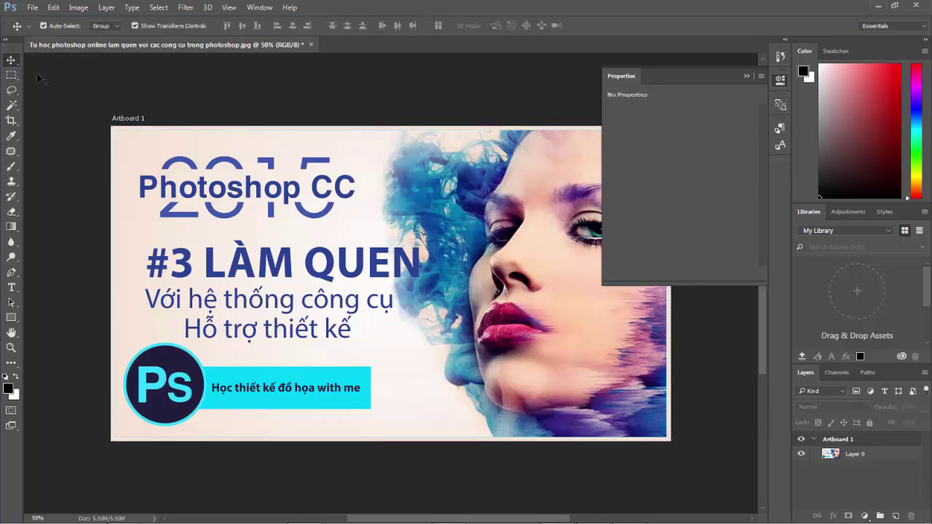
pyautogui.click(120, 119)
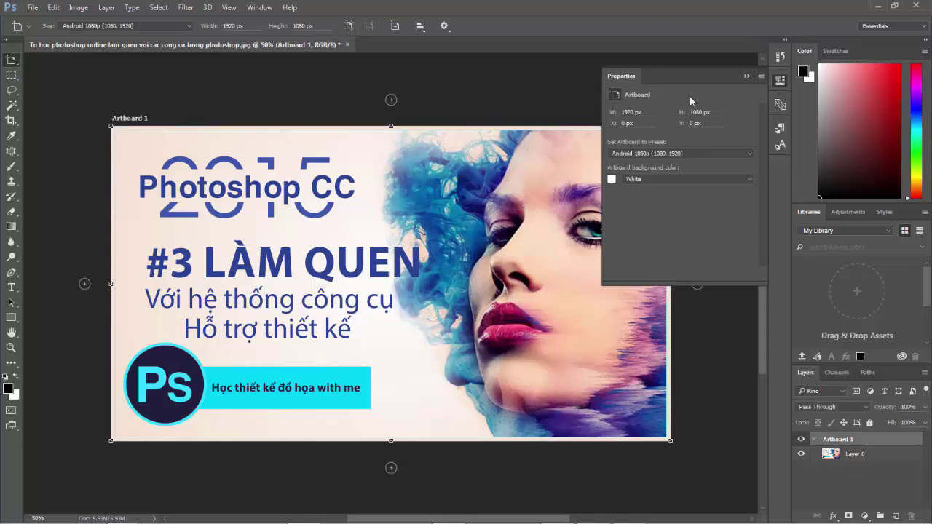
pyautogui.click(747, 75)
pyautogui.press('v')
pyautogui.click(671, 131)
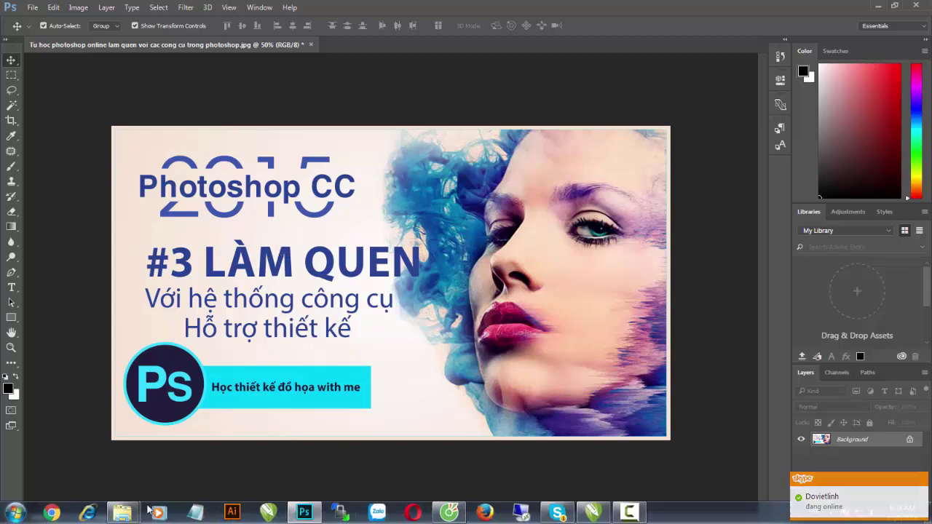
pyautogui.moveTo(122, 512)
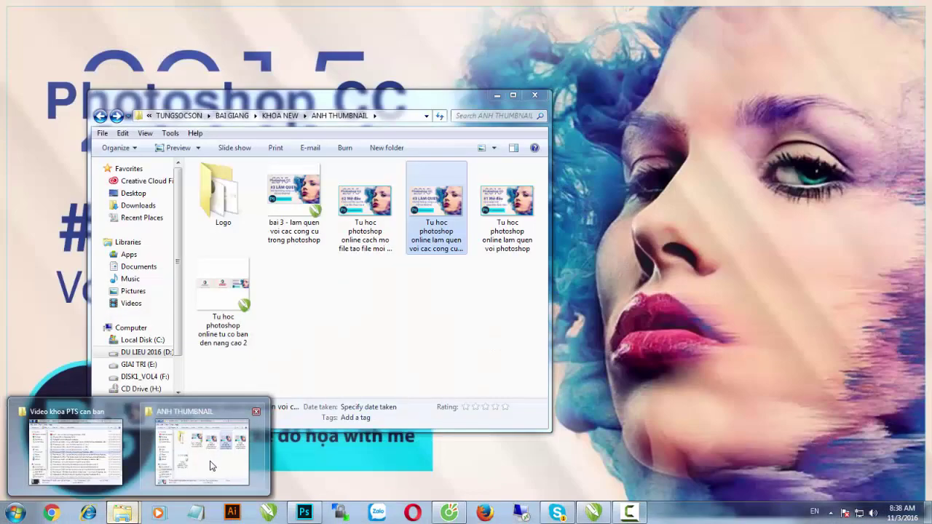
# Step: Place the round portrait badge from the Logo folder onto the thumbnail canvas
pyautogui.click(211, 458)
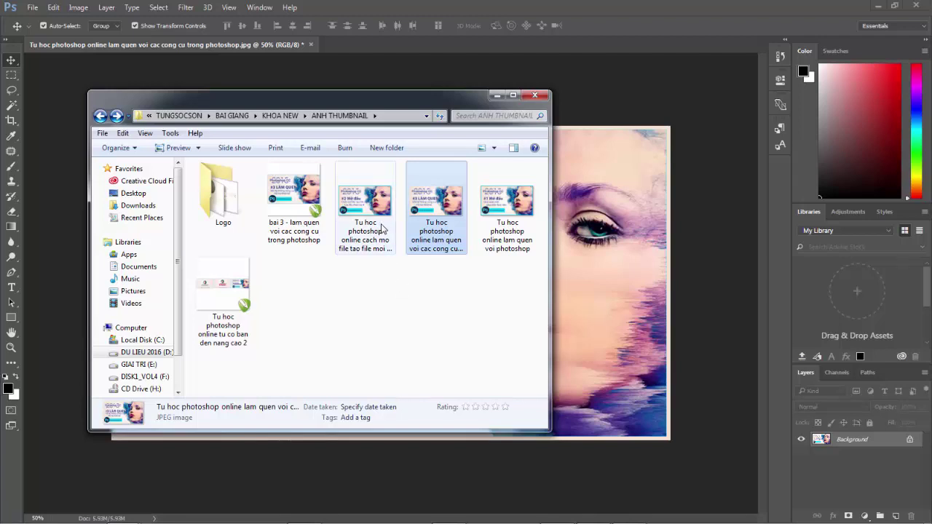
pyautogui.doubleClick(216, 196)
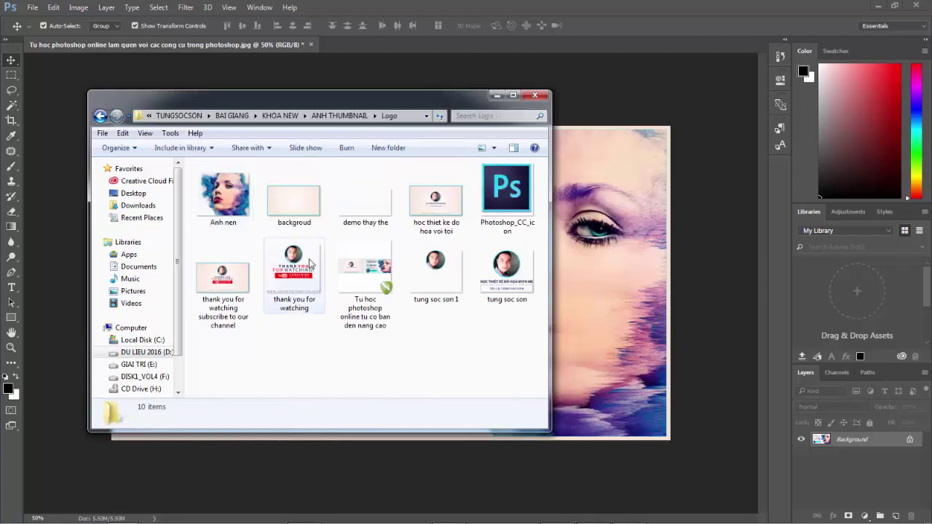
pyautogui.moveTo(501, 267); pyautogui.dragTo(601, 268)
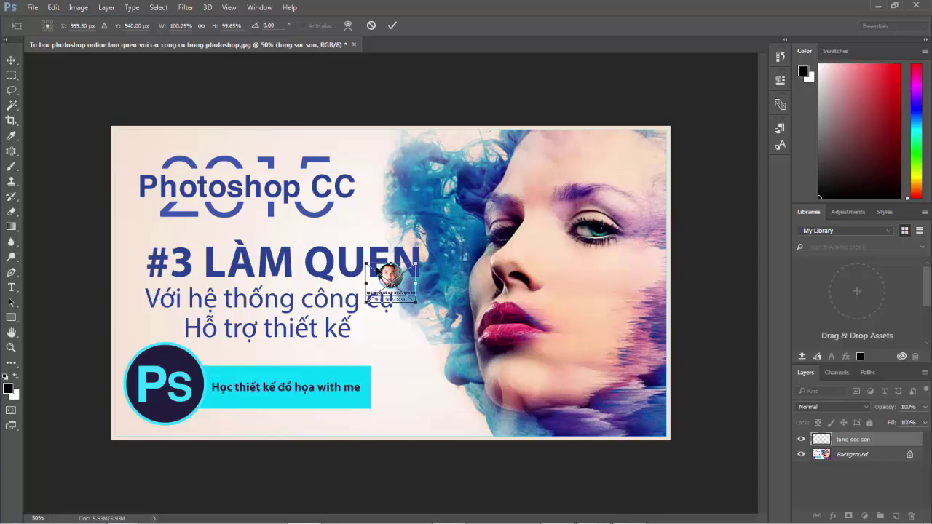
pyautogui.moveTo(390, 276); pyautogui.dragTo(450, 198)
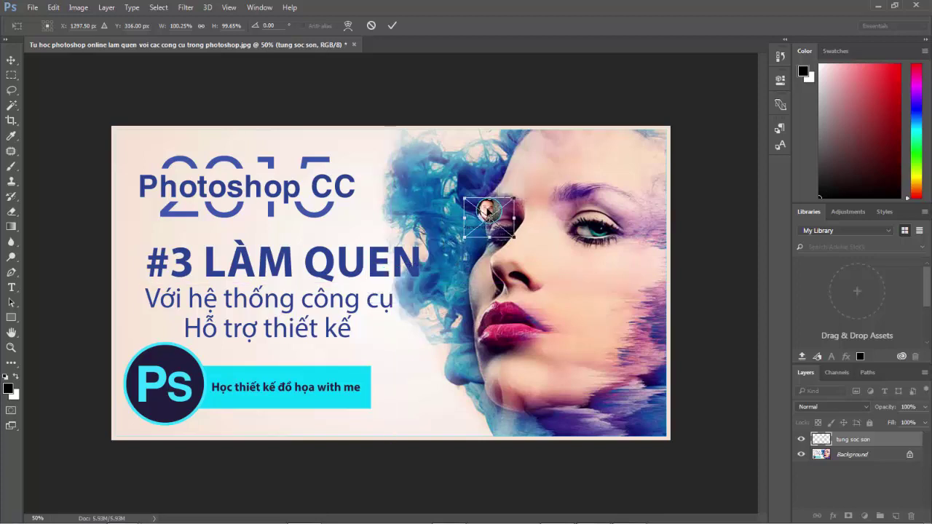
pyautogui.press('v')
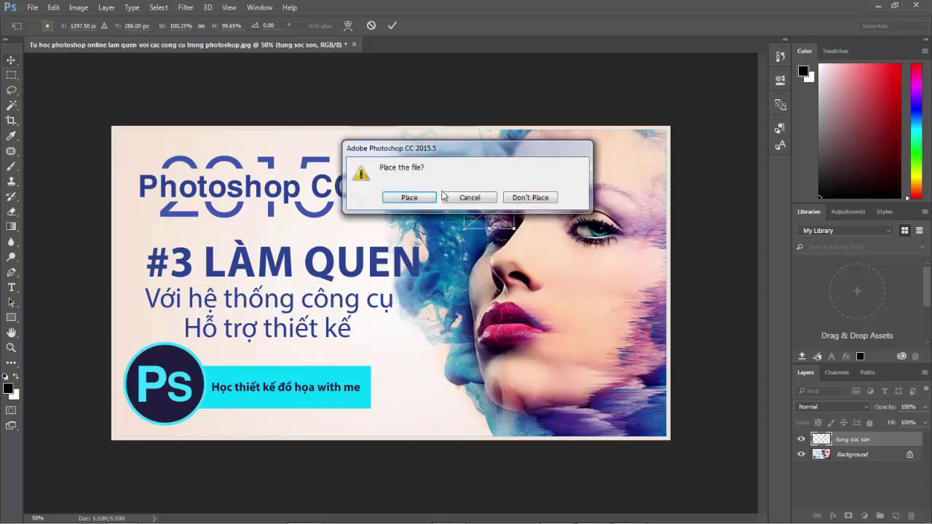
pyautogui.click(410, 198)
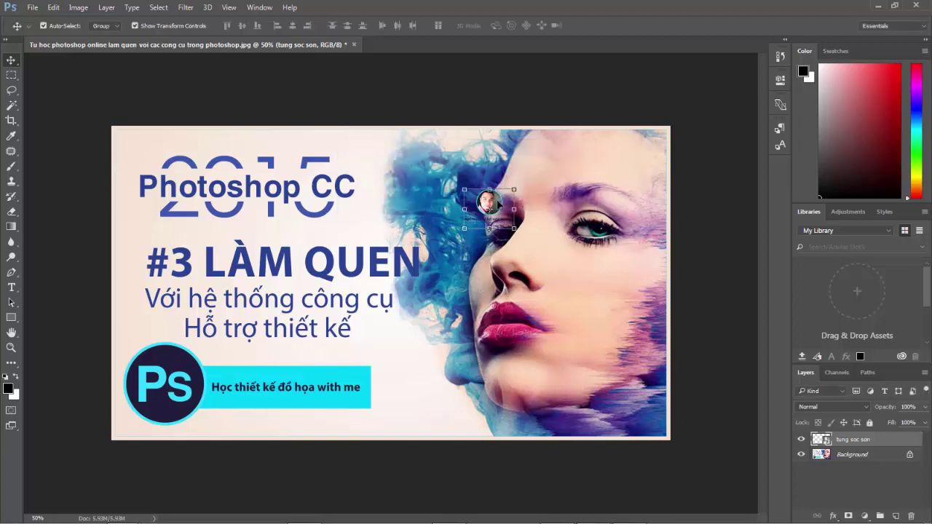
# Step: Position the badge beside the Hỗ trợ thiết kế line using Free Transform
pyautogui.moveTo(496, 205)
pyautogui.mouseDown()
pyautogui.moveTo(366, 276)
pyautogui.moveTo(431, 195)
pyautogui.moveTo(409, 205)
pyautogui.moveTo(502, 266)
pyautogui.moveTo(397, 207)
pyautogui.moveTo(415, 204)
pyautogui.moveTo(474, 248)
pyautogui.moveTo(446, 329)
pyautogui.moveTo(410, 335)
pyautogui.mouseUp()
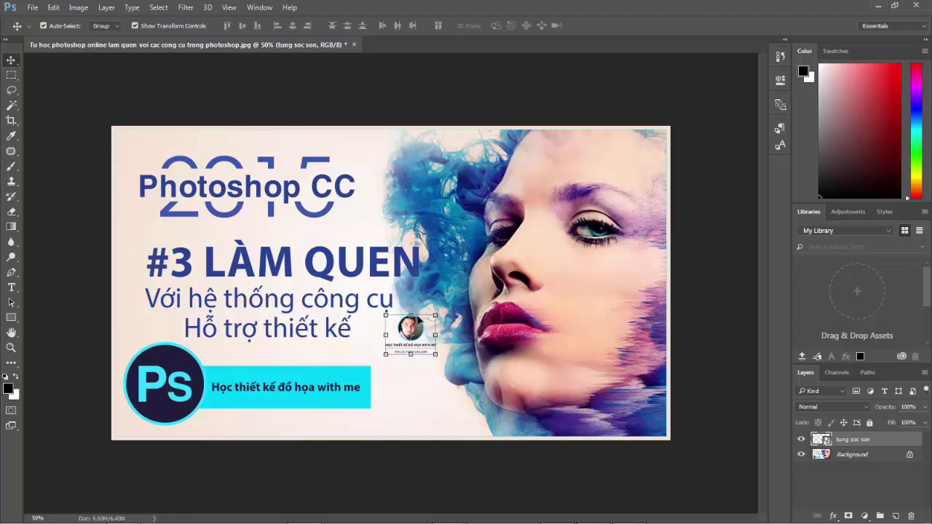
pyautogui.hotkey('ctrl', 't')
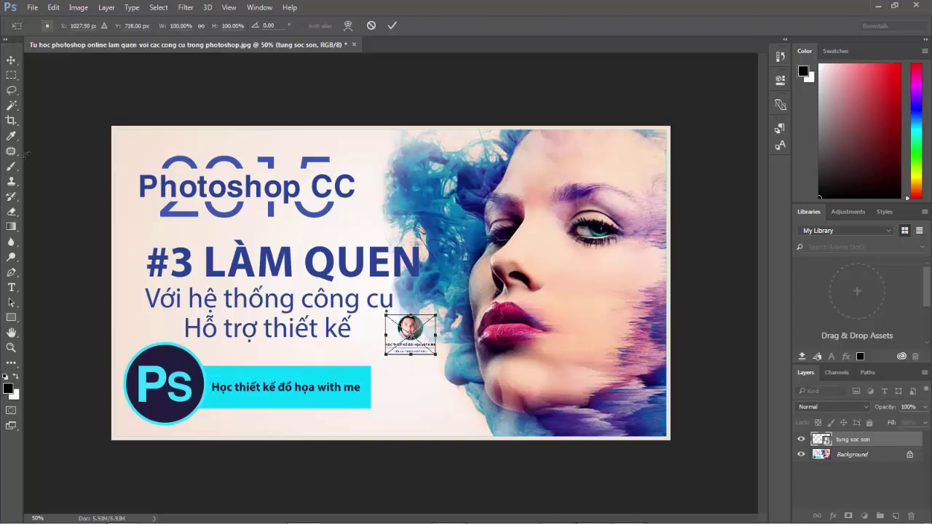
pyautogui.moveTo(414, 335); pyautogui.dragTo(419, 345)
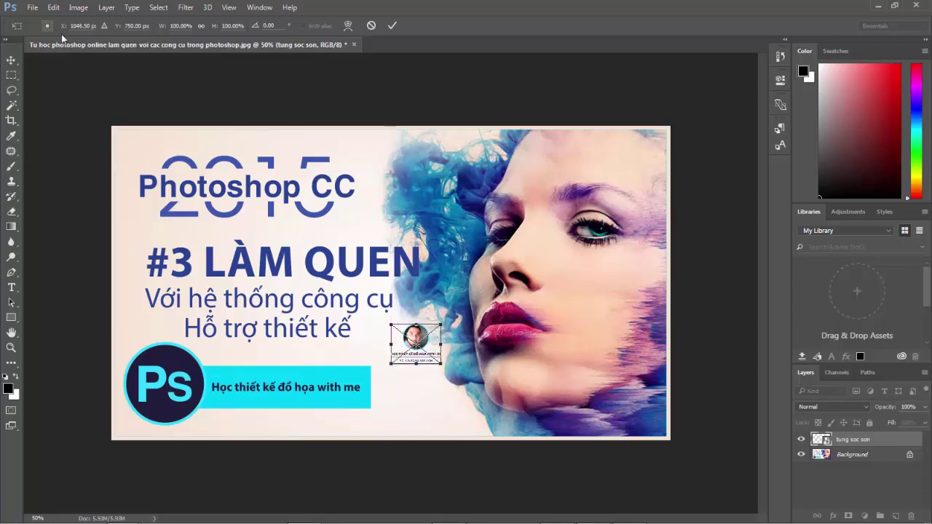
pyautogui.click(11, 62)
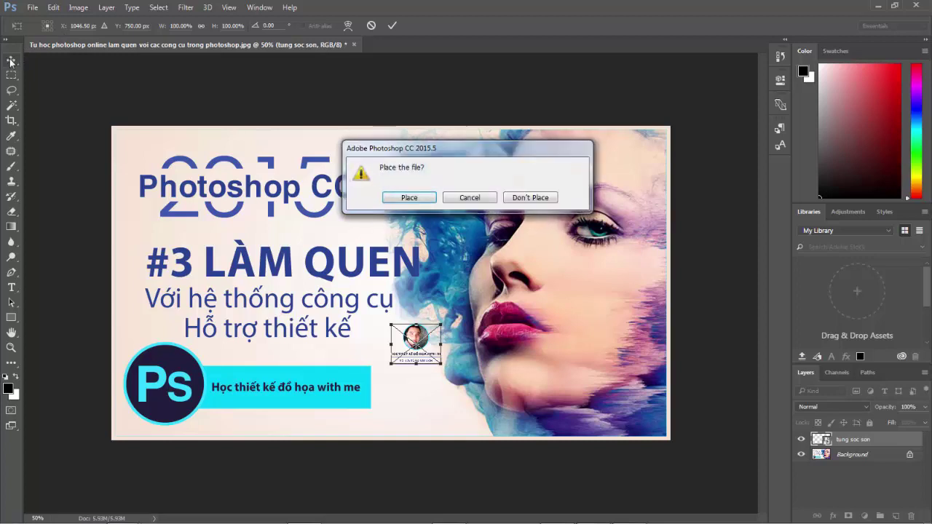
pyautogui.click(409, 197)
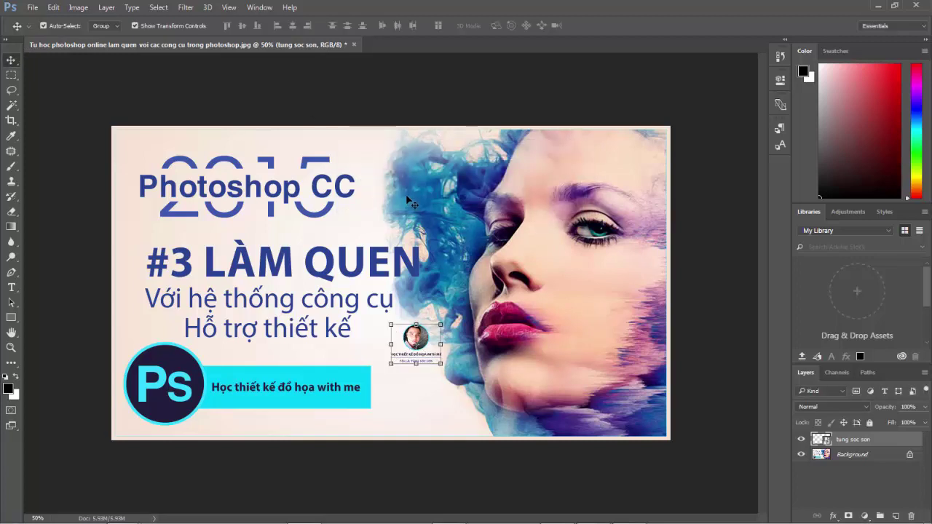
# Step: Enable Show Transform Controls, then resize and reposition the portrait graphic over the face
pyautogui.click(135, 26)
pyautogui.moveTo(389, 350)
pyautogui.mouseDown()
pyautogui.moveTo(429, 331)
pyautogui.moveTo(393, 373)
pyautogui.moveTo(442, 322)
pyautogui.mouseUp()
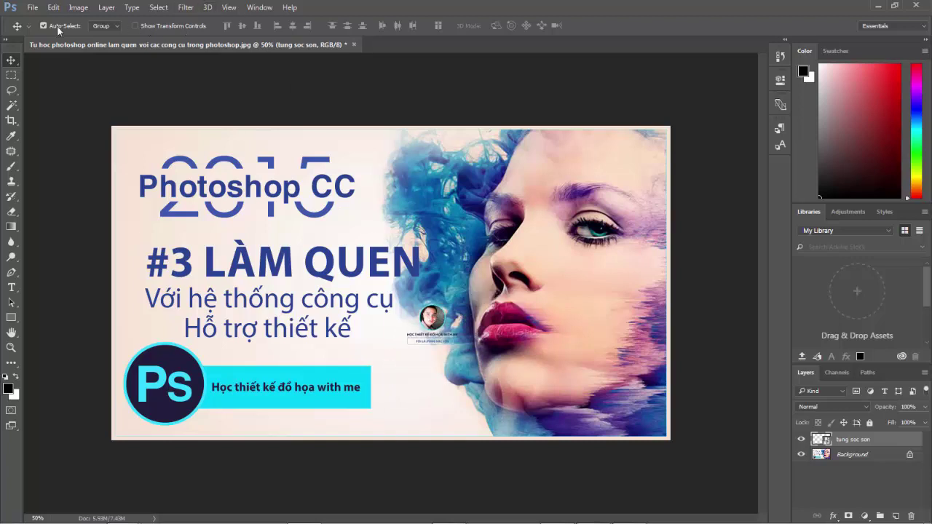
pyautogui.click(135, 26)
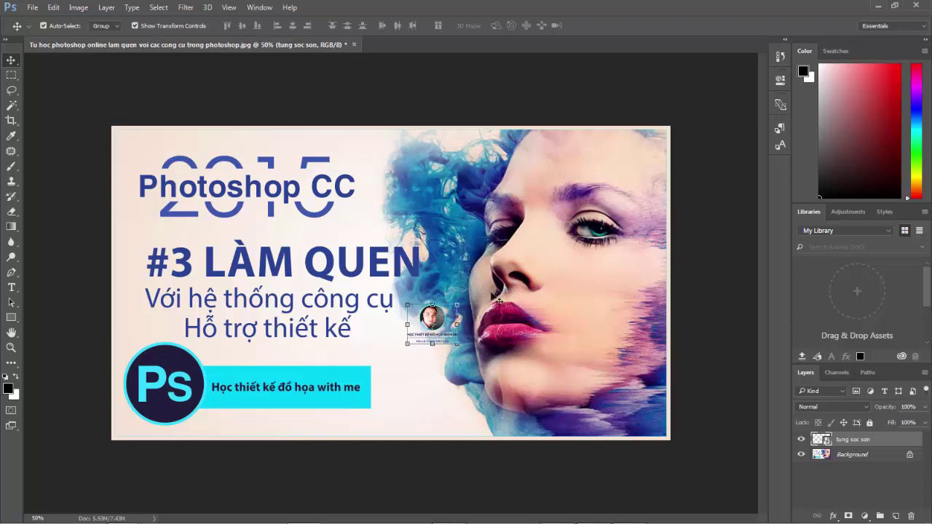
pyautogui.moveTo(457, 305); pyautogui.dragTo(549, 231)
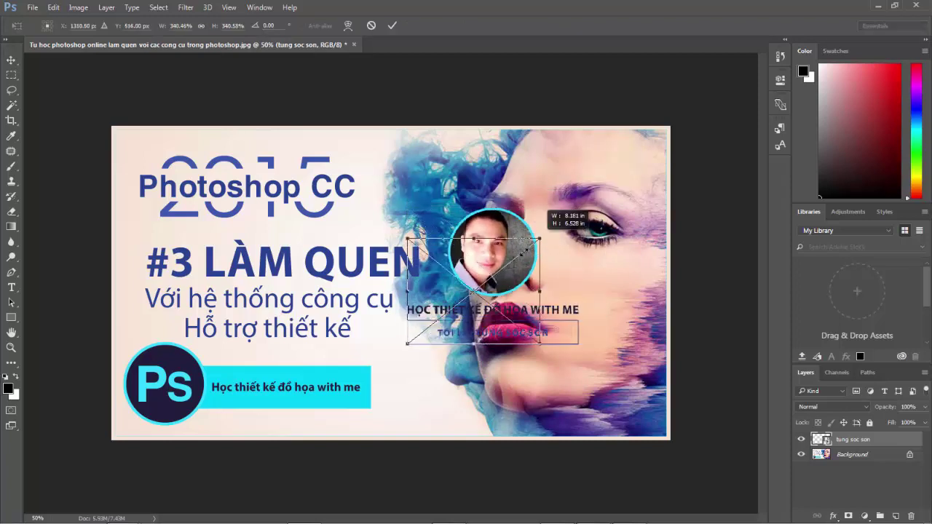
pyautogui.moveTo(549, 231); pyautogui.dragTo(578, 169)
pyautogui.moveTo(495, 258)
pyautogui.mouseDown()
pyautogui.moveTo(572, 216)
pyautogui.moveTo(477, 218)
pyautogui.mouseUp()
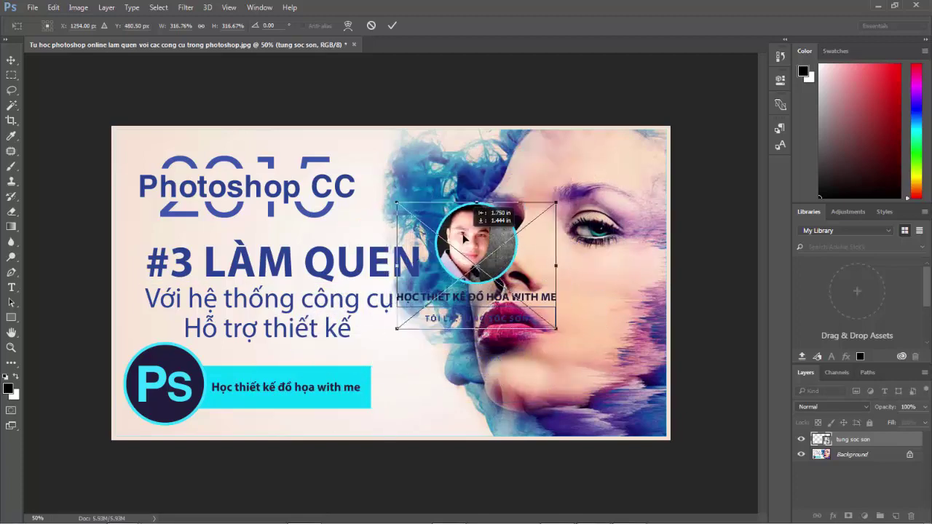
pyautogui.moveTo(445, 215)
pyautogui.mouseDown()
pyautogui.moveTo(307, 228)
pyautogui.moveTo(373, 211)
pyautogui.moveTo(319, 215)
pyautogui.moveTo(318, 142)
pyautogui.moveTo(321, 366)
pyautogui.mouseUp()
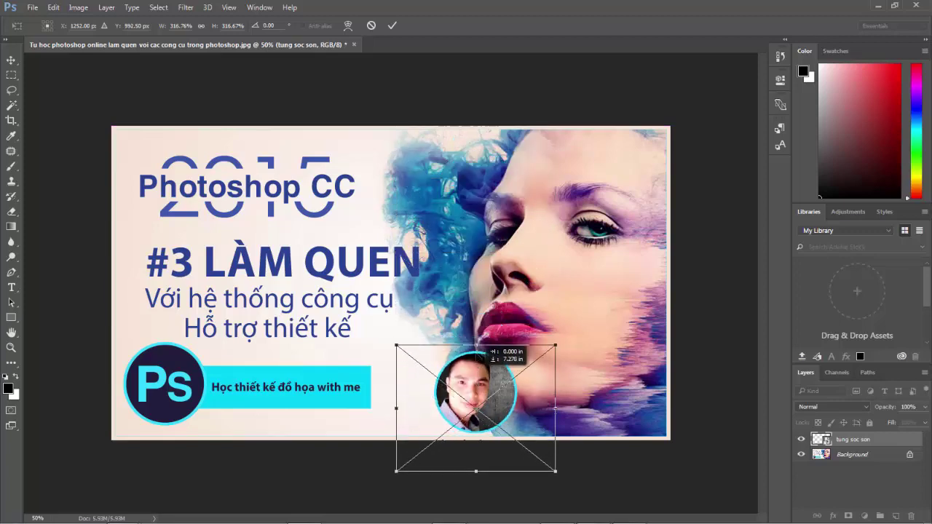
pyautogui.moveTo(475, 374)
pyautogui.mouseDown()
pyautogui.moveTo(478, 155)
pyautogui.moveTo(492, 320)
pyautogui.moveTo(476, 296)
pyautogui.moveTo(479, 222)
pyautogui.moveTo(432, 209)
pyautogui.moveTo(505, 193)
pyautogui.moveTo(483, 256)
pyautogui.moveTo(488, 227)
pyautogui.moveTo(476, 214)
pyautogui.moveTo(476, 249)
pyautogui.moveTo(391, 248)
pyautogui.moveTo(497, 238)
pyautogui.mouseUp()
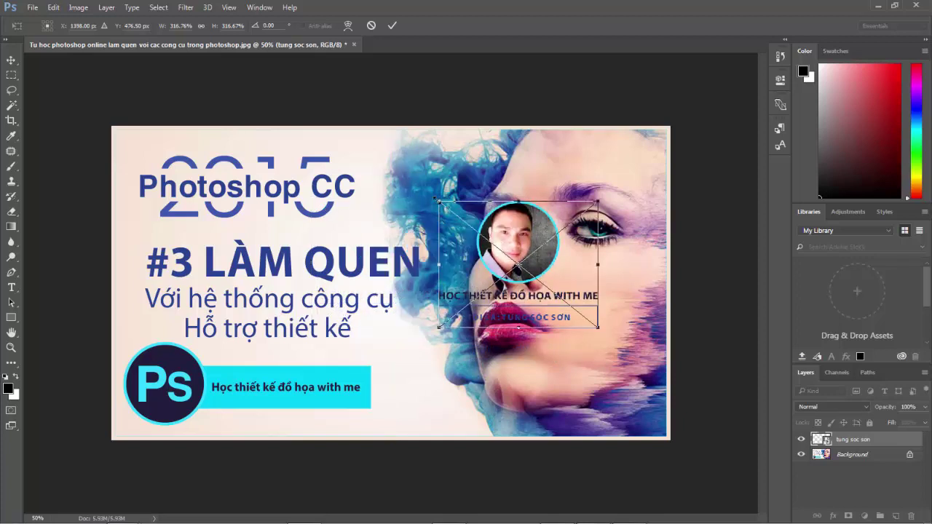
pyautogui.moveTo(437, 199)
pyautogui.mouseDown()
pyautogui.moveTo(481, 225)
pyautogui.moveTo(540, 288)
pyautogui.moveTo(447, 207)
pyautogui.mouseUp()
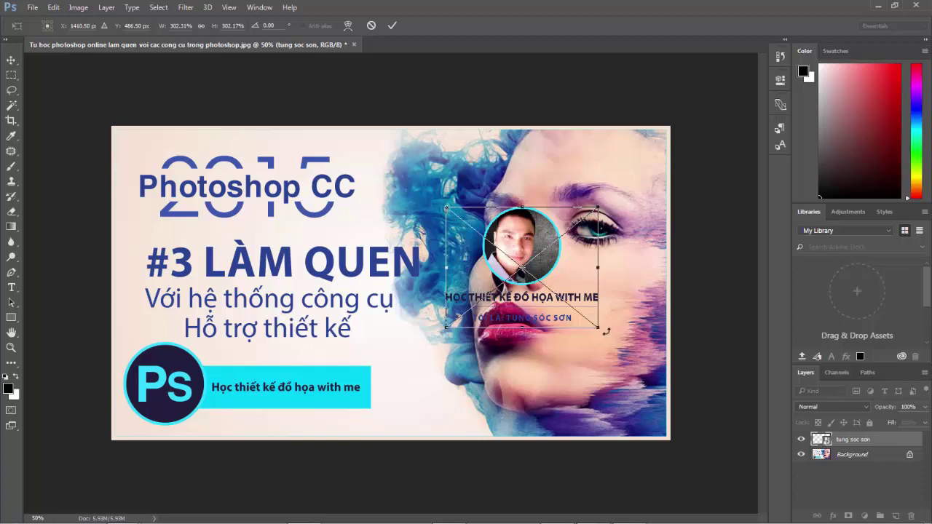
pyautogui.moveTo(600, 329)
pyautogui.mouseDown()
pyautogui.moveTo(514, 261)
pyautogui.moveTo(515, 296)
pyautogui.moveTo(582, 380)
pyautogui.mouseUp()
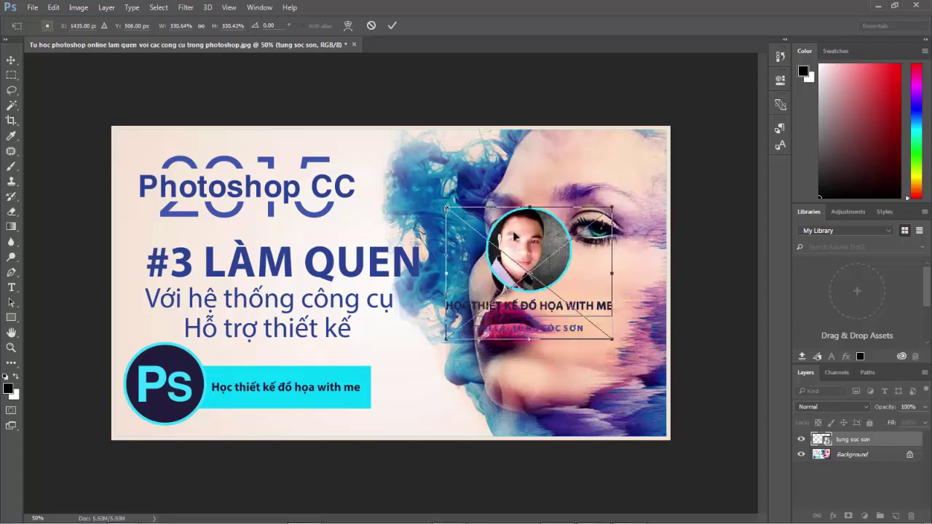
pyautogui.press('Return')
# Step: Shrink the portrait graphic again and move it up beside the eye
pyautogui.moveTo(514, 249)
pyautogui.mouseDown()
pyautogui.moveTo(521, 291)
pyautogui.moveTo(506, 314)
pyautogui.mouseUp()
pyautogui.moveTo(597, 249)
pyautogui.mouseDown()
pyautogui.moveTo(575, 306)
pyautogui.moveTo(513, 253)
pyautogui.moveTo(456, 301)
pyautogui.moveTo(537, 273)
pyautogui.moveTo(565, 211)
pyautogui.moveTo(591, 312)
pyautogui.moveTo(470, 280)
pyautogui.moveTo(586, 260)
pyautogui.moveTo(566, 274)
pyautogui.mouseUp()
pyautogui.moveTo(521, 305)
pyautogui.mouseDown()
pyautogui.moveTo(518, 231)
pyautogui.moveTo(504, 227)
pyautogui.mouseUp()
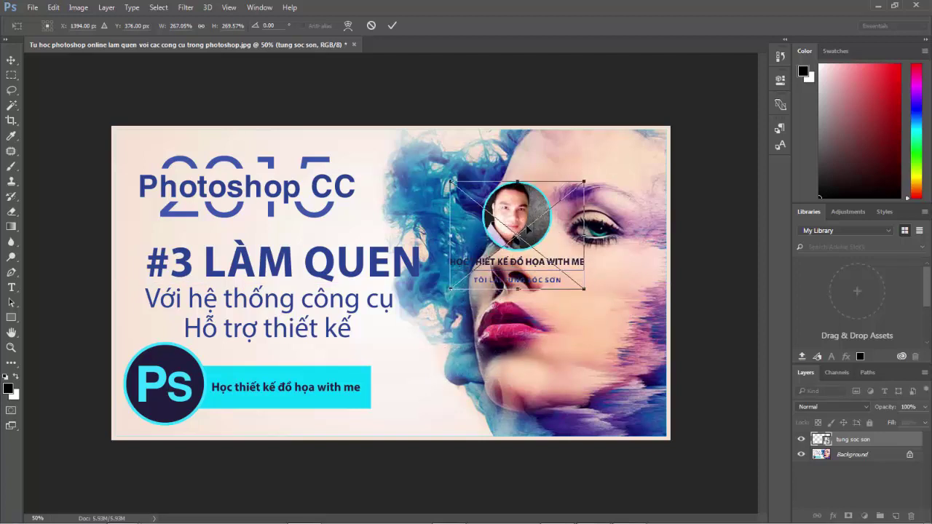
pyautogui.press('Return')
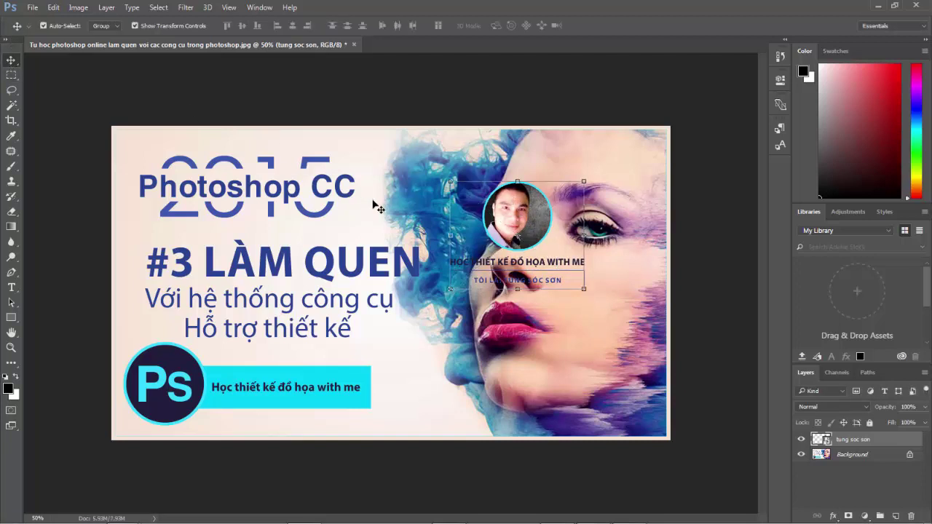
pyautogui.moveTo(518, 239); pyautogui.dragTo(510, 242)
# Step: Delete the portrait layer and pick the Marquee tool
pyautogui.press('Delete')
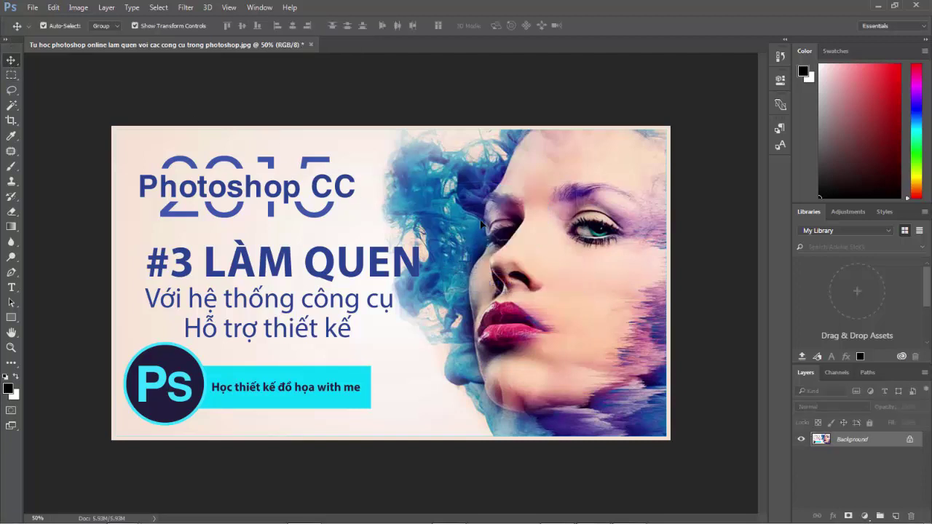
pyautogui.click(8, 76)
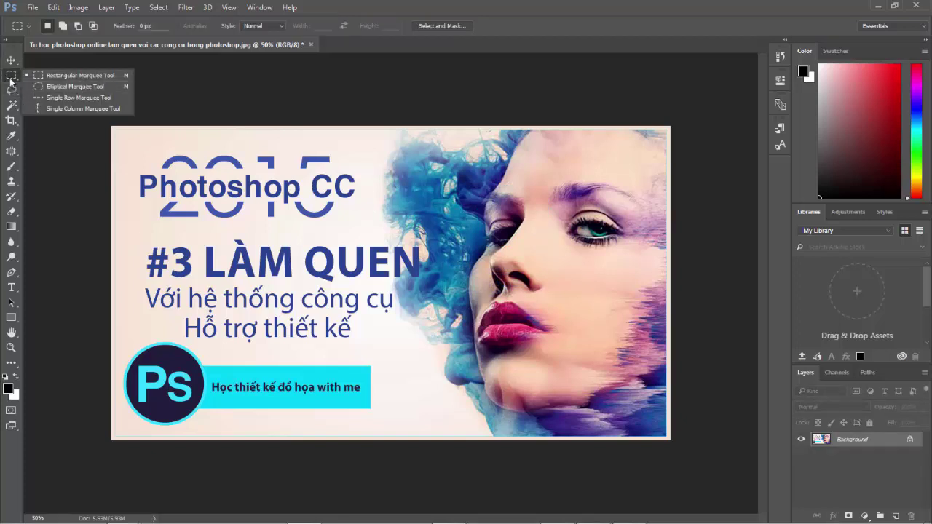
pyautogui.click(13, 92)
pyautogui.click(12, 92)
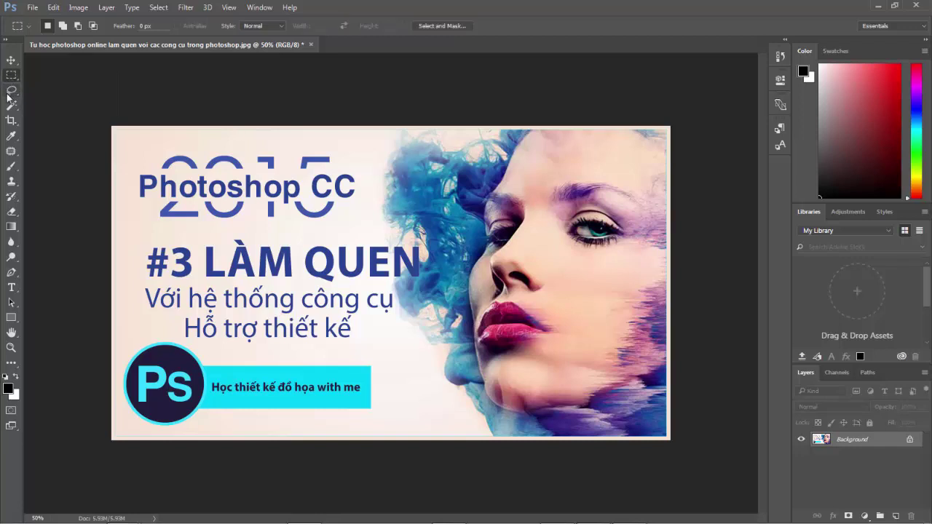
pyautogui.click(10, 92)
# Step: Choose Rectangular Marquee Tool from the marquee tool flyout
pyautogui.rightClick(13, 76)
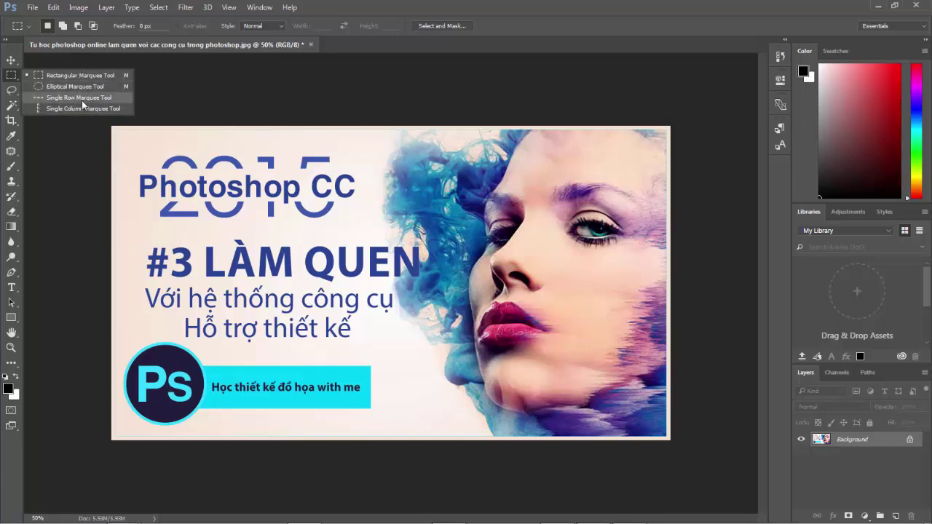
pyautogui.click(11, 80)
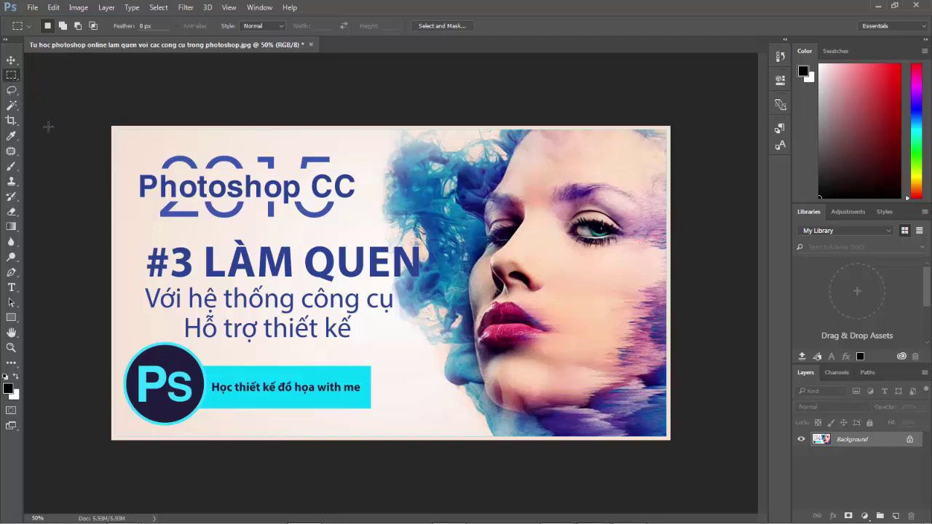
pyautogui.rightClick(10, 76)
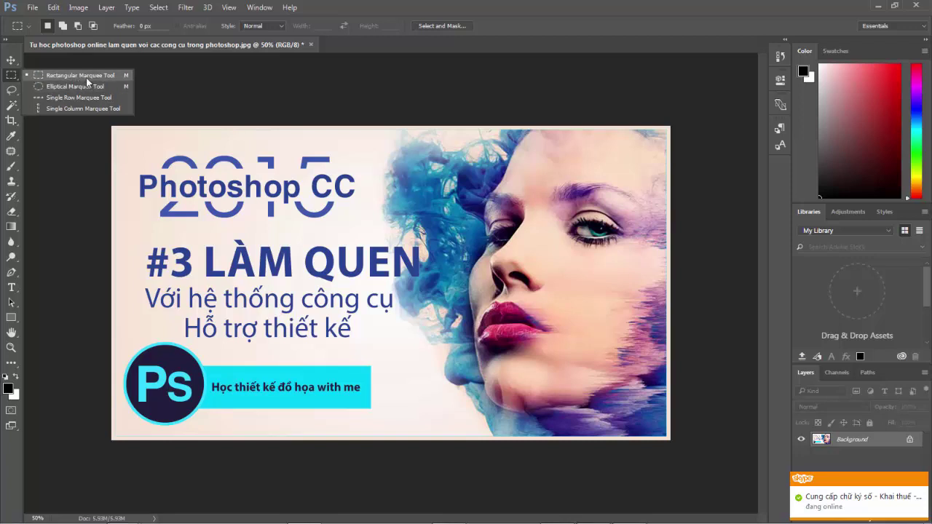
pyautogui.click(67, 77)
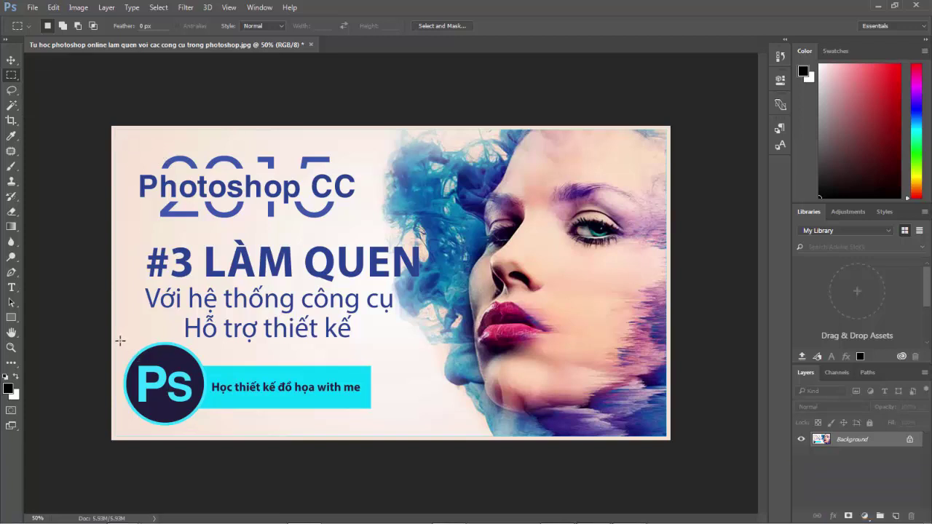
# Step: Draw a rectangular selection around the Ps logo and 'Học thiết kế đồ họa with me' banner
pyautogui.moveTo(121, 340); pyautogui.dragTo(380, 428)
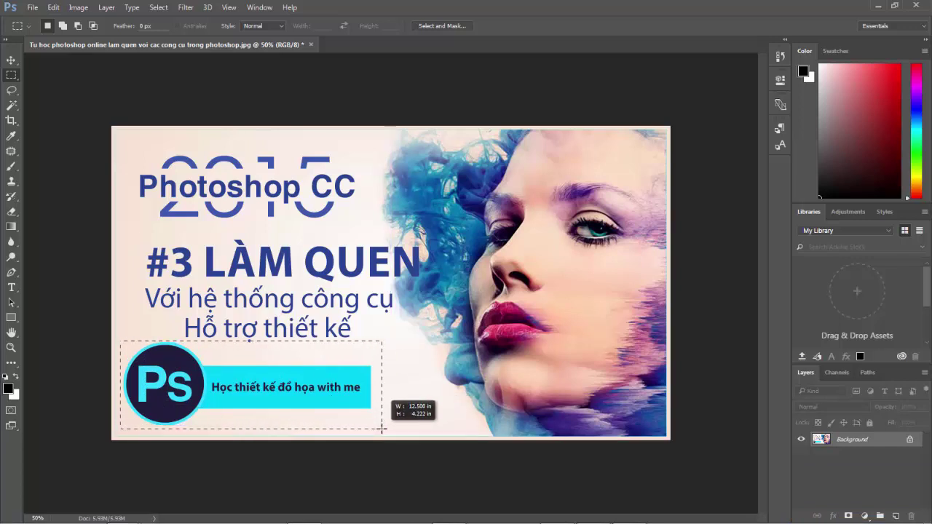
pyautogui.moveTo(382, 428); pyautogui.dragTo(383, 428)
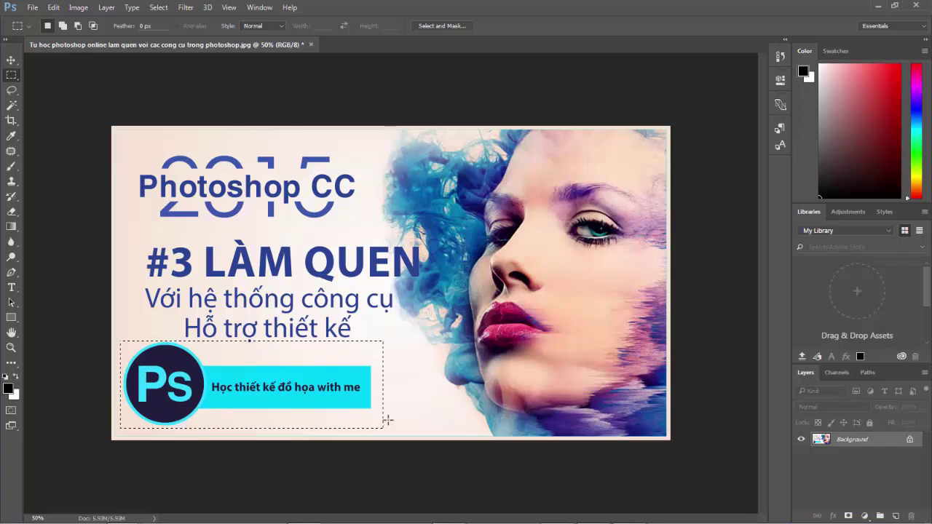
pyautogui.rightClick(11, 77)
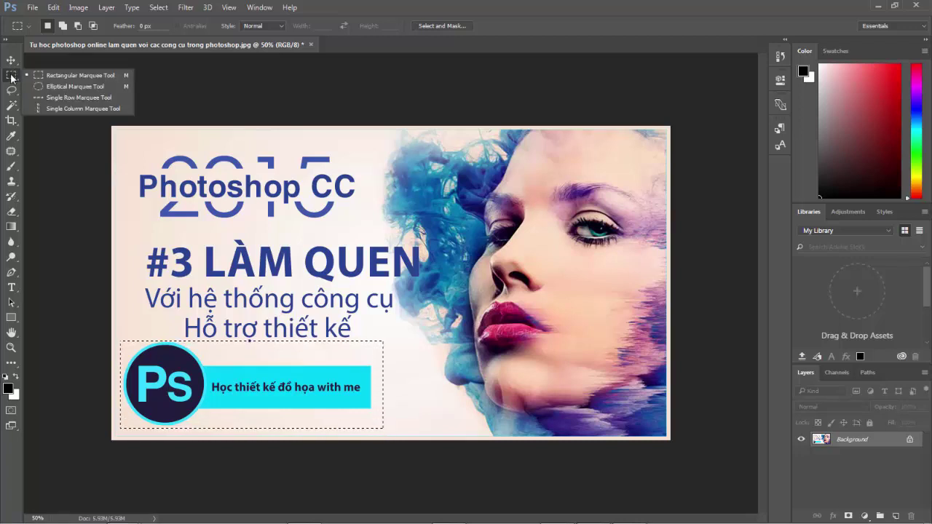
pyautogui.click(191, 385)
pyautogui.moveTo(117, 345); pyautogui.dragTo(385, 430)
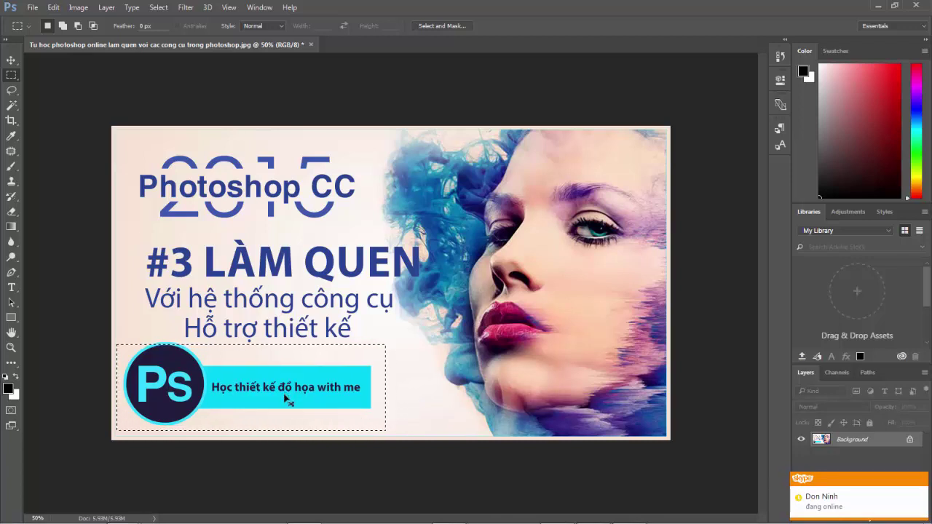
# Step: Cancel the Shift+F5 fill and convert the Background into an editable Layer 0
pyautogui.hotkey('shift', 'F5')
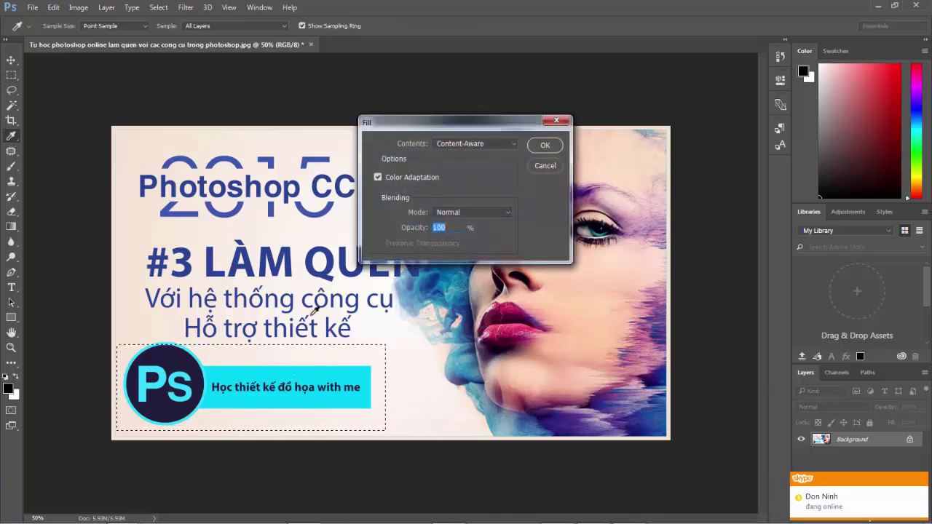
pyautogui.click(542, 168)
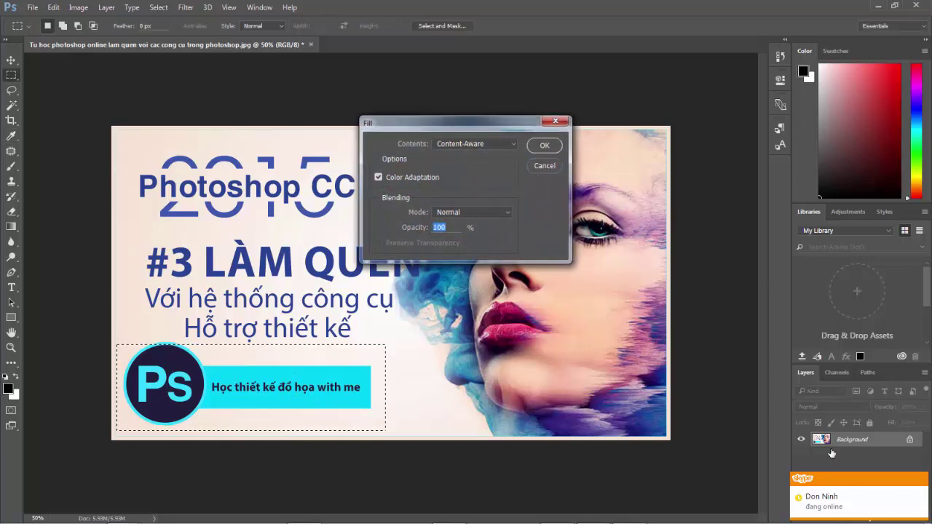
pyautogui.doubleClick(873, 441)
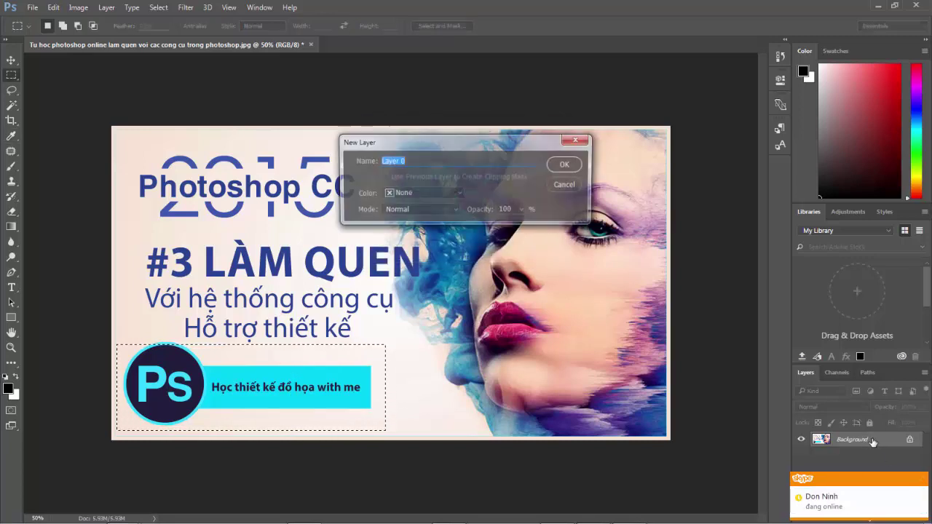
pyautogui.click(565, 165)
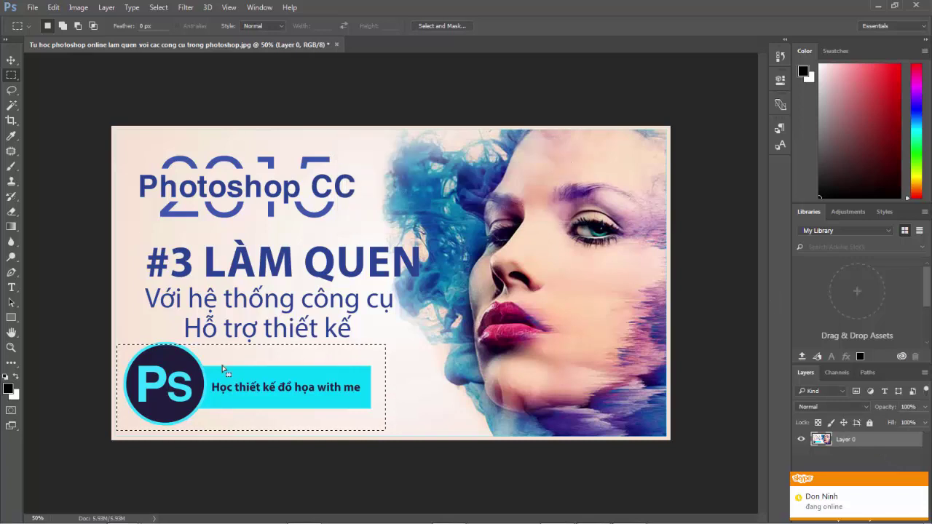
# Step: Test-delete the banner, undo it, and copy the selection to Layer 1 with Ctrl+J
pyautogui.press('Delete')
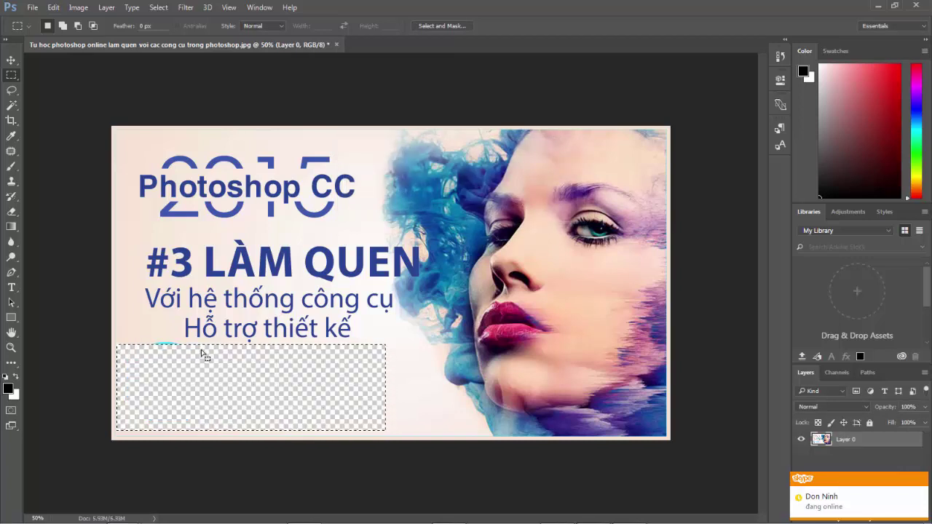
pyautogui.hotkey('ctrl', 'z')
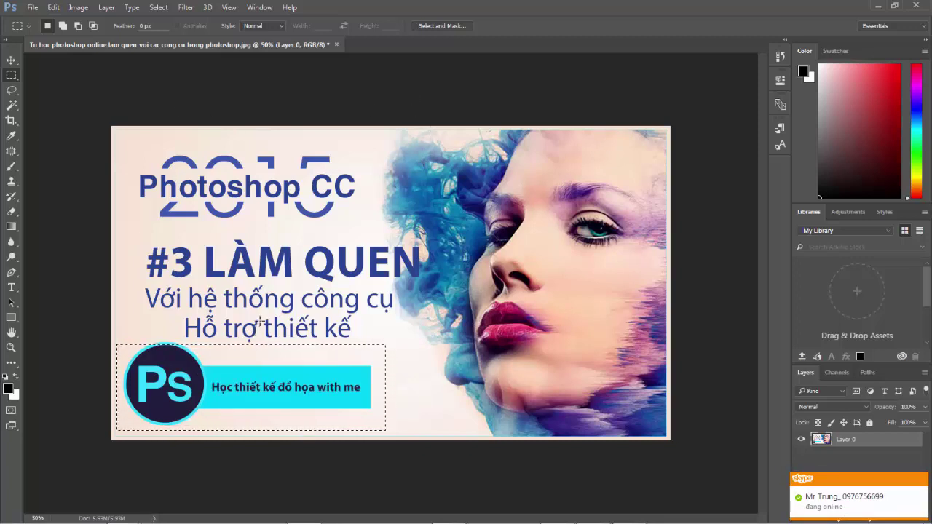
pyautogui.hotkey('ctrl', 'j')
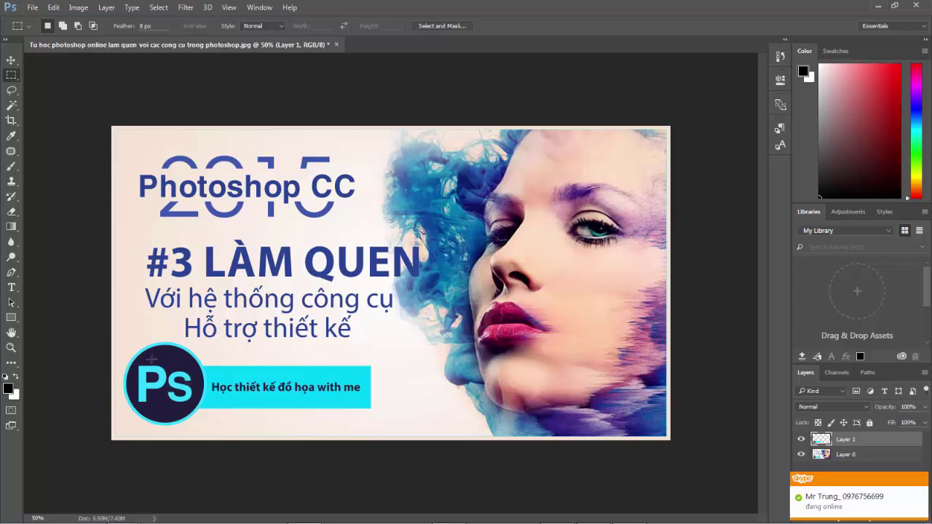
# Step: Move and scale the banner copy over the face, then cancel the transform
pyautogui.click(11, 60)
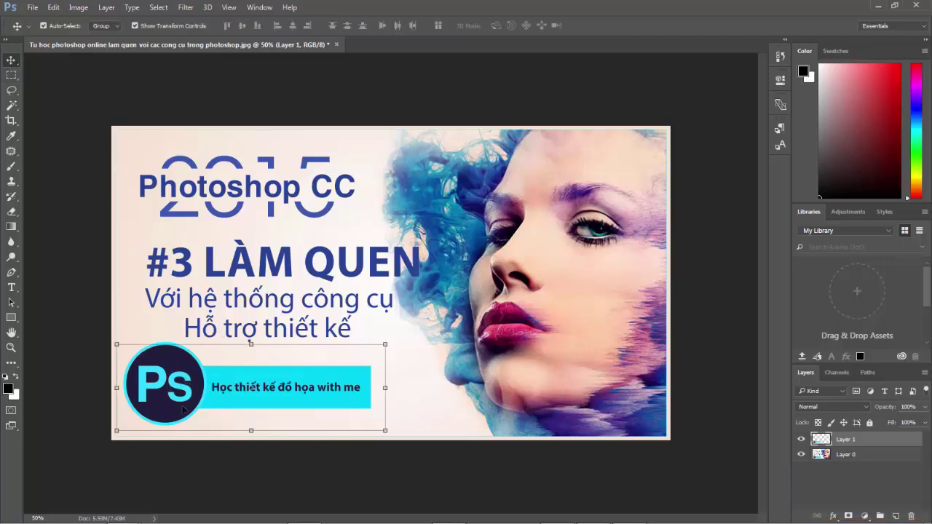
pyautogui.moveTo(160, 396); pyautogui.dragTo(360, 261)
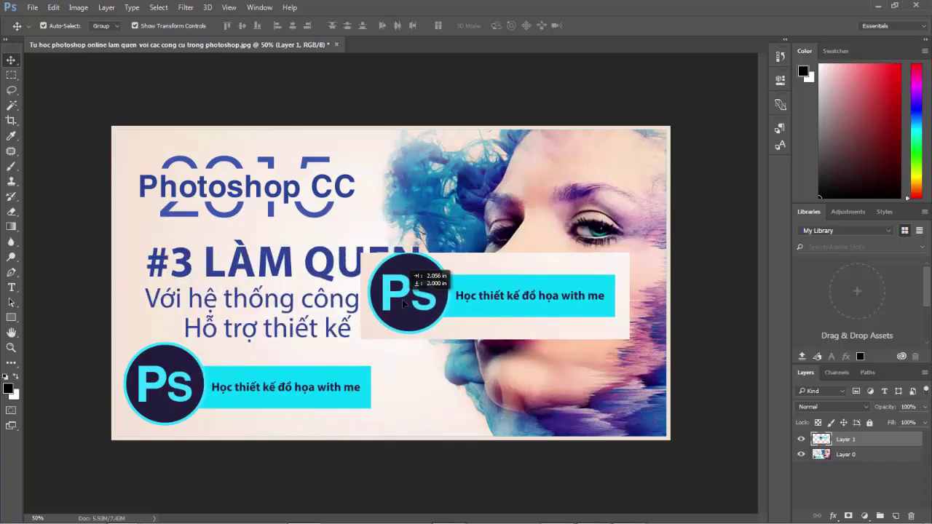
pyautogui.moveTo(360, 262); pyautogui.dragTo(403, 303)
pyautogui.moveTo(362, 252); pyautogui.dragTo(407, 268)
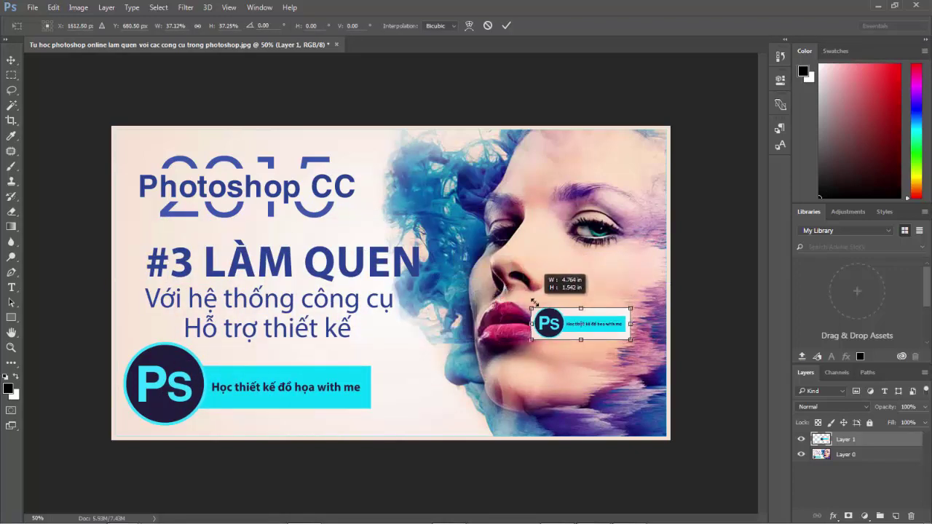
pyautogui.moveTo(480, 326)
pyautogui.mouseDown()
pyautogui.moveTo(487, 393)
pyautogui.moveTo(471, 348)
pyautogui.moveTo(458, 378)
pyautogui.mouseUp()
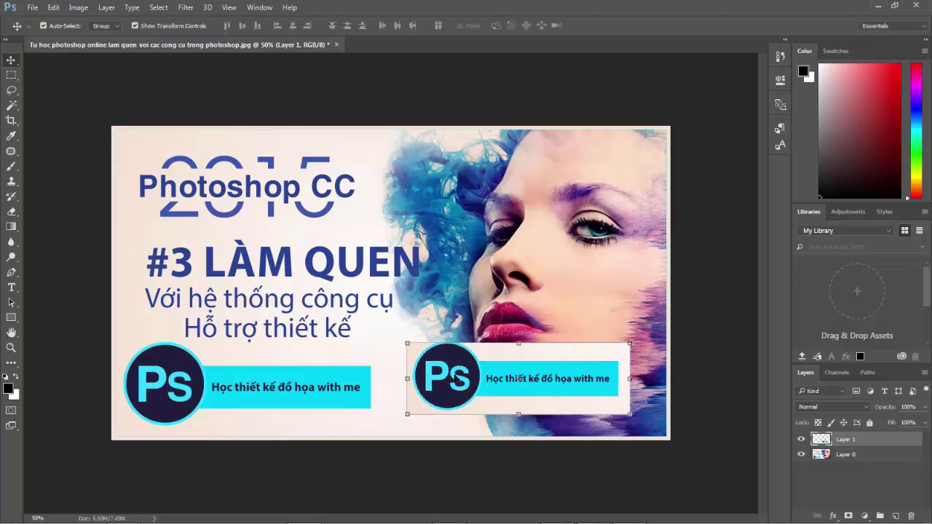
pyautogui.press('Escape')
# Step: With the Rectangular Marquee active, paste the banner onto its own layer and start a 924 × 298 px document
pyautogui.click(11, 75)
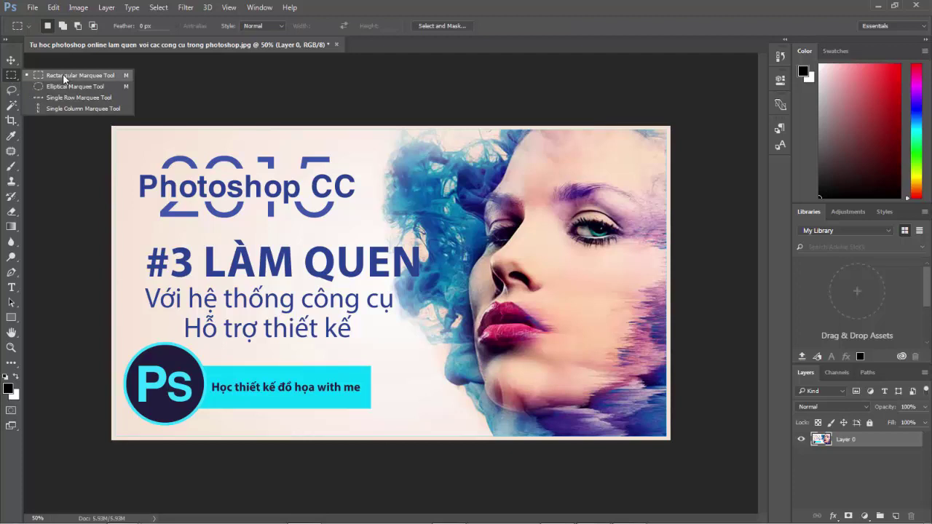
pyautogui.click(62, 75)
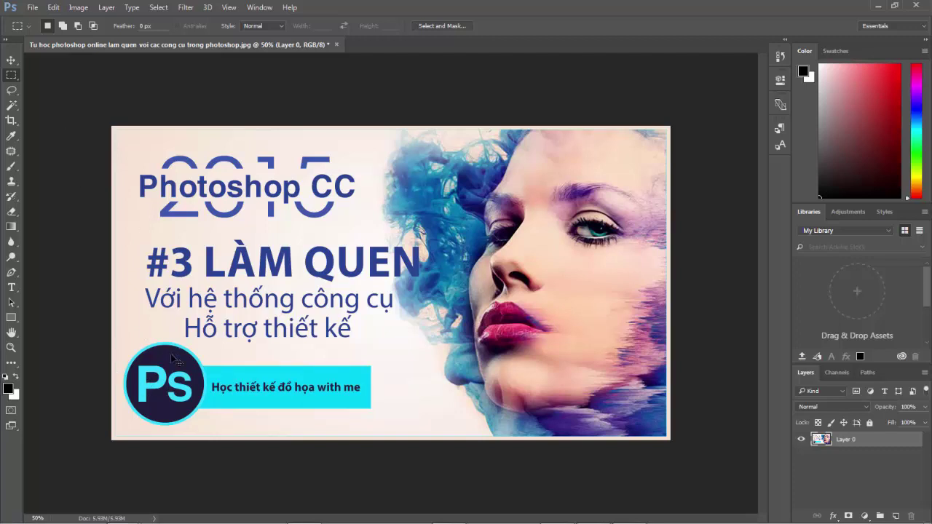
pyautogui.hotkey('ctrl', 'v')
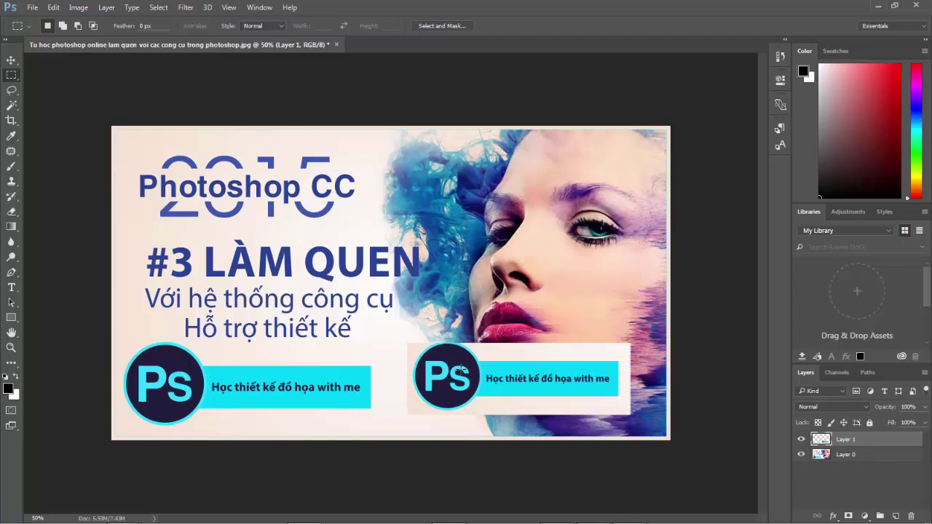
pyautogui.hotkey('ctrl', 'n')
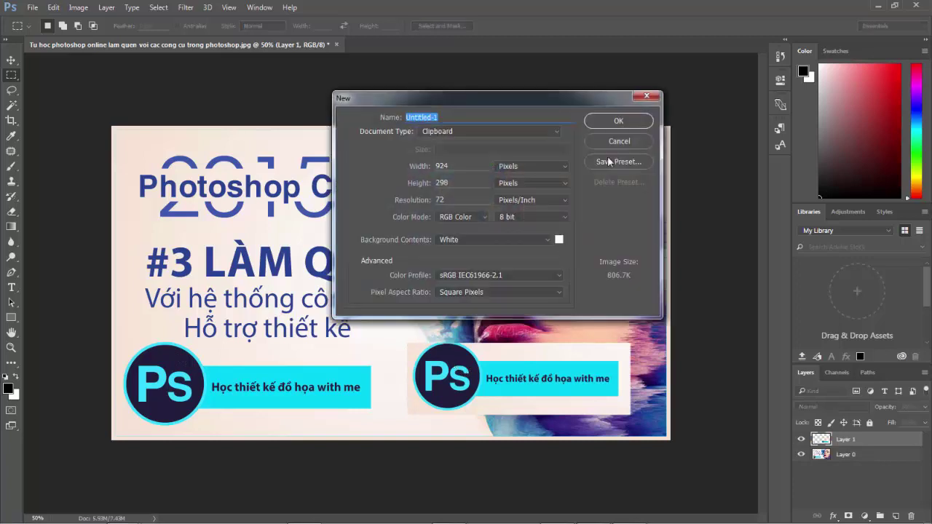
# Step: Create the new 924 × 298 px Untitled-1 document and switch to the Move tool
pyautogui.click(32, 7)
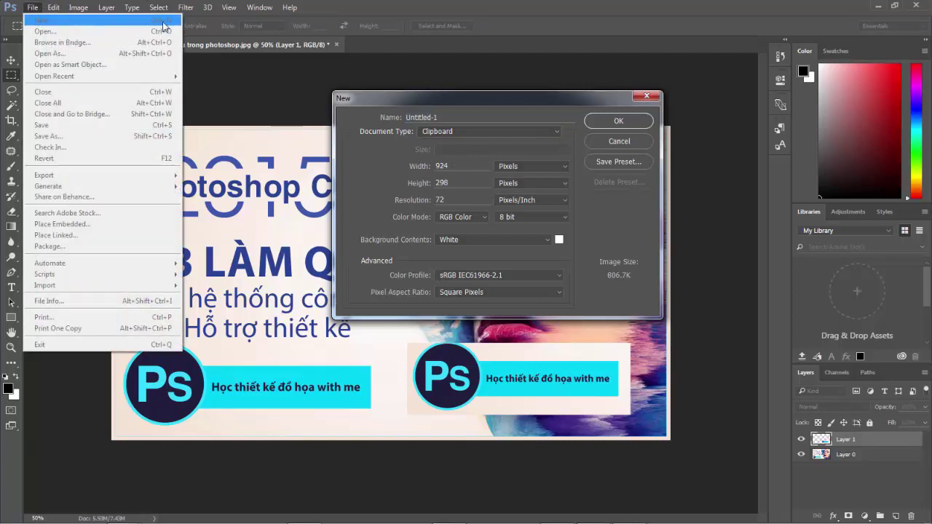
pyautogui.click(618, 120)
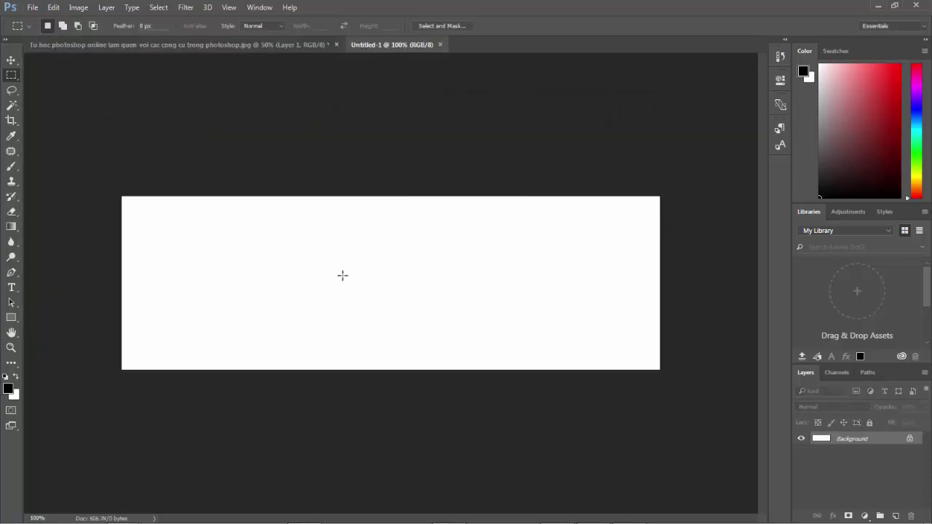
pyautogui.press('v')
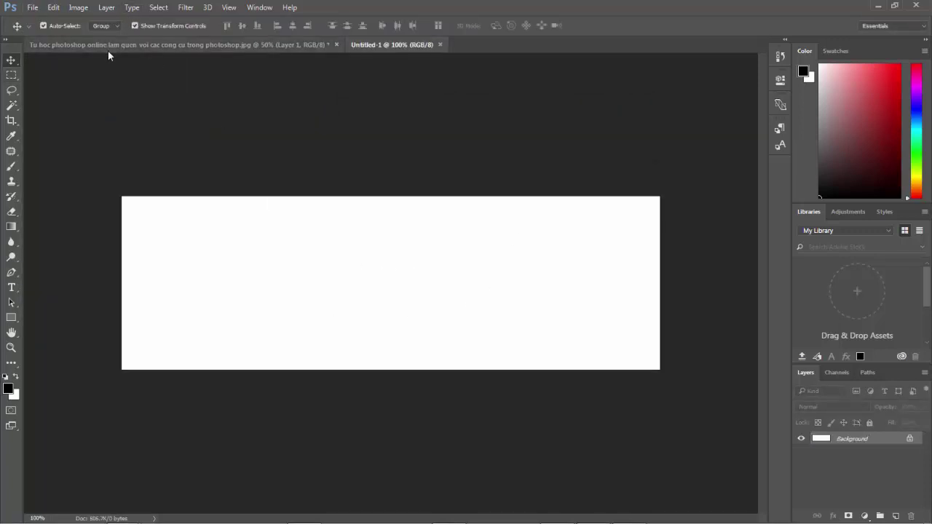
# Step: Drag the banner layer from the poster into Untitled-1, scale it to fill, and return to the poster
pyautogui.click(109, 48)
pyautogui.moveTo(543, 374)
pyautogui.mouseDown()
pyautogui.moveTo(458, 273)
pyautogui.moveTo(395, 49)
pyautogui.moveTo(437, 274)
pyautogui.mouseUp()
pyautogui.moveTo(514, 281); pyautogui.dragTo(465, 262)
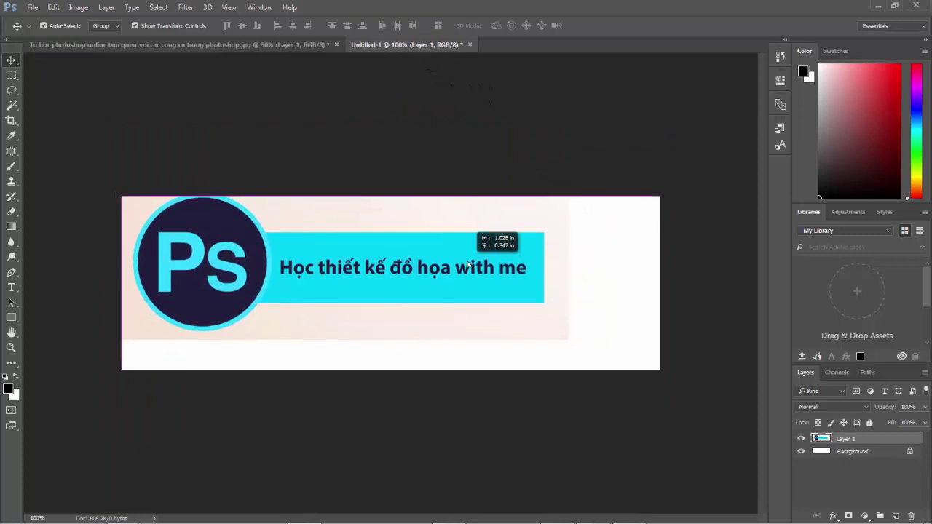
pyautogui.hotkey('ctrl', 't')
pyautogui.moveTo(568, 339); pyautogui.dragTo(657, 366)
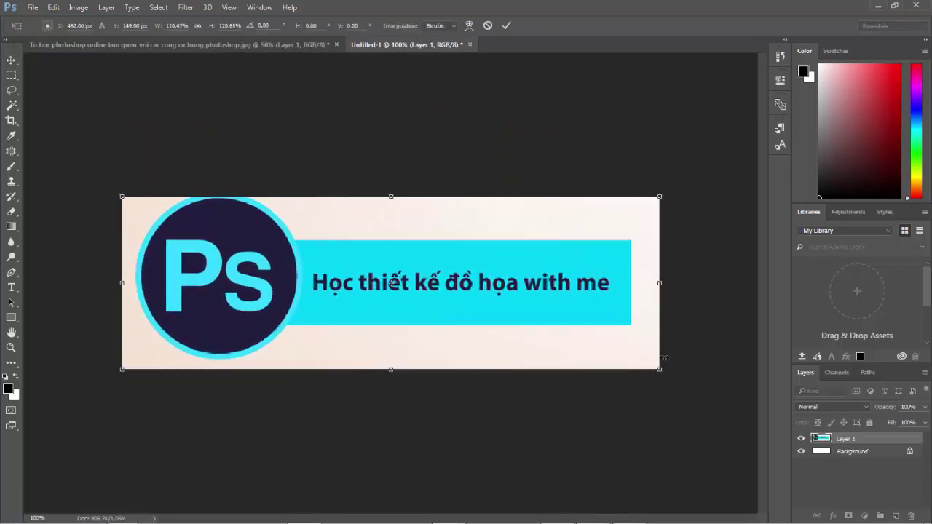
pyautogui.press('Return')
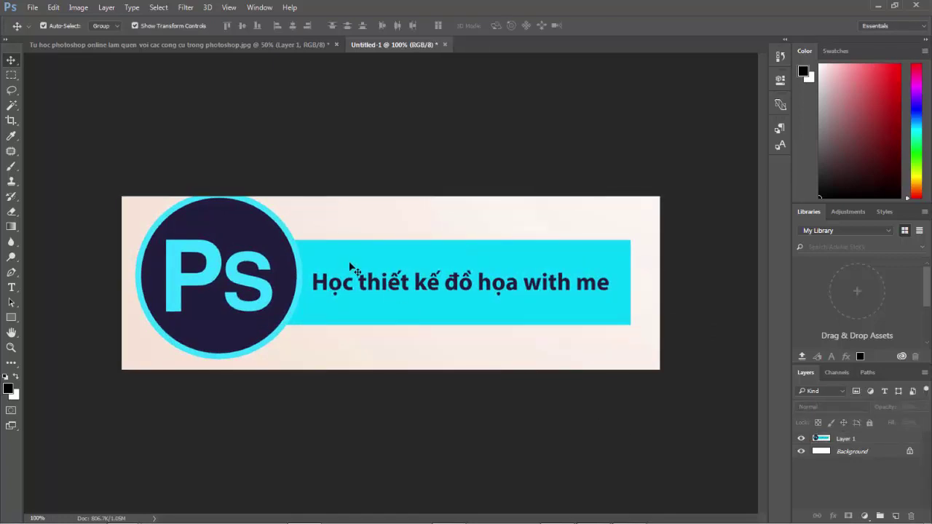
pyautogui.click(239, 40)
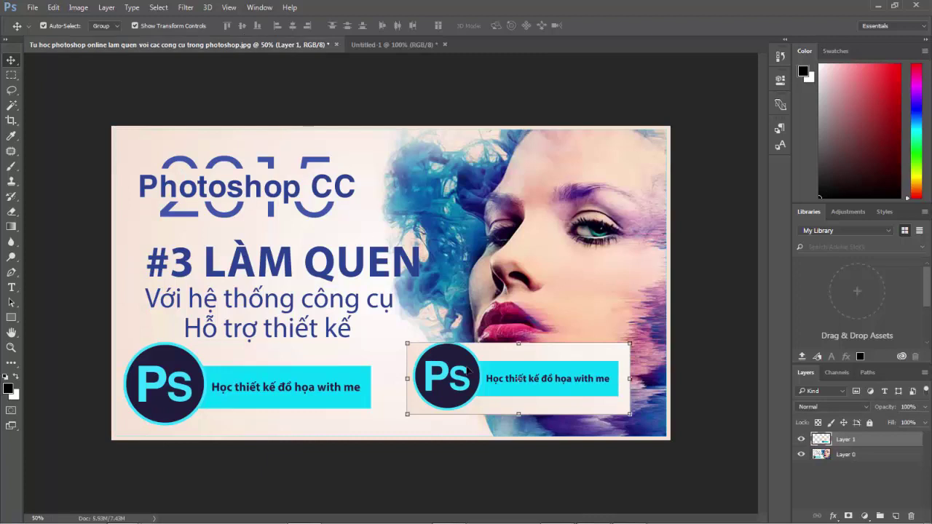
# Step: Remove the poster's banner copy and draw an elliptical selection around the 'Photoshop CC 2015' heading
pyautogui.press('Delete')
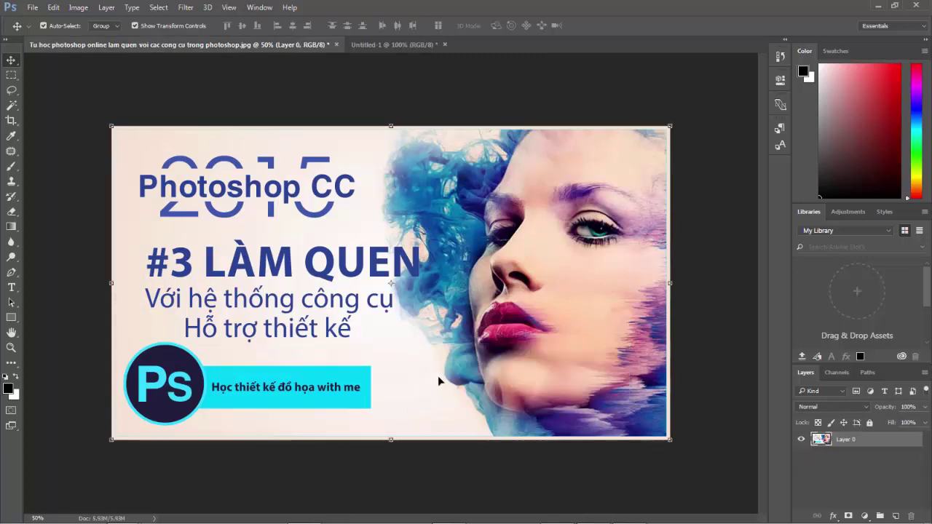
pyautogui.click(11, 75)
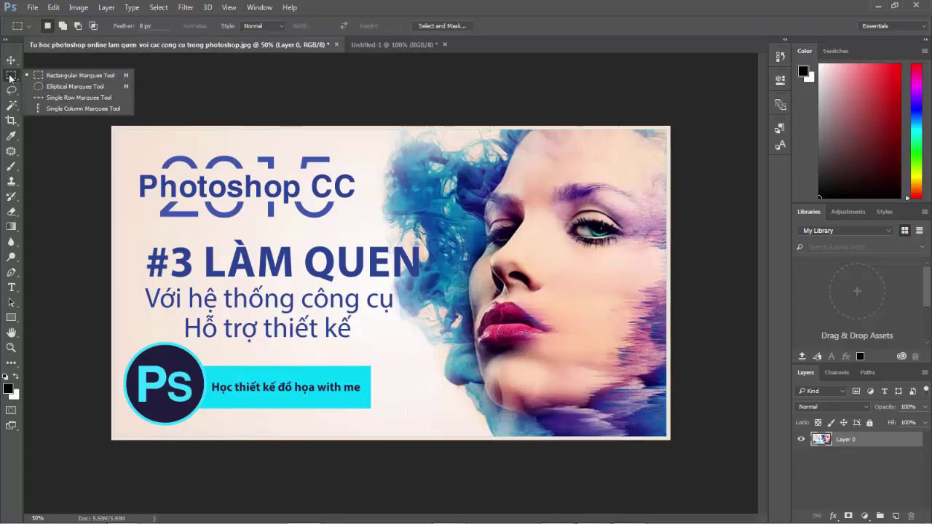
pyautogui.click(84, 88)
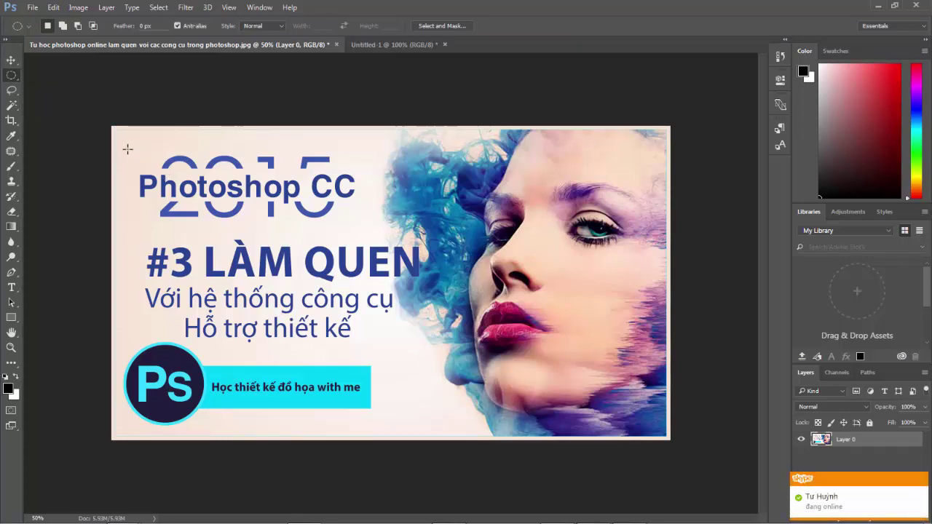
pyautogui.moveTo(119, 136)
pyautogui.mouseDown()
pyautogui.moveTo(371, 237)
pyautogui.moveTo(369, 230)
pyautogui.moveTo(385, 232)
pyautogui.mouseUp()
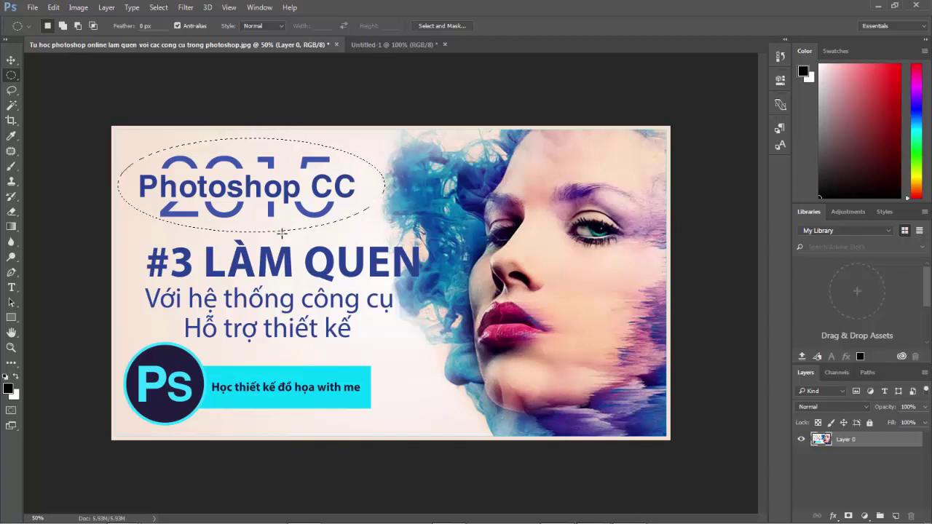
# Step: Erase the heading inside the oval to transparency, cancelling the Save As dialog
pyautogui.press('Delete')
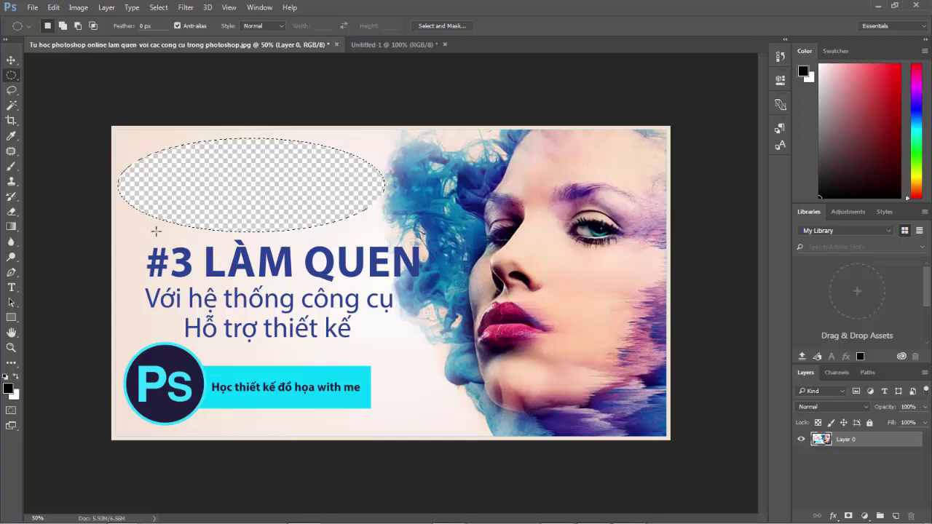
pyautogui.hotkey('ctrl', 'z')
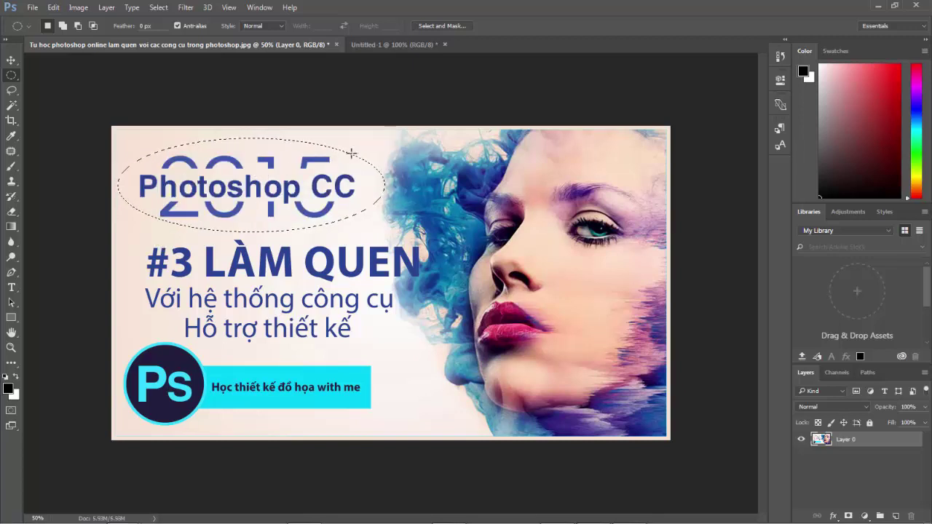
pyautogui.press('Delete')
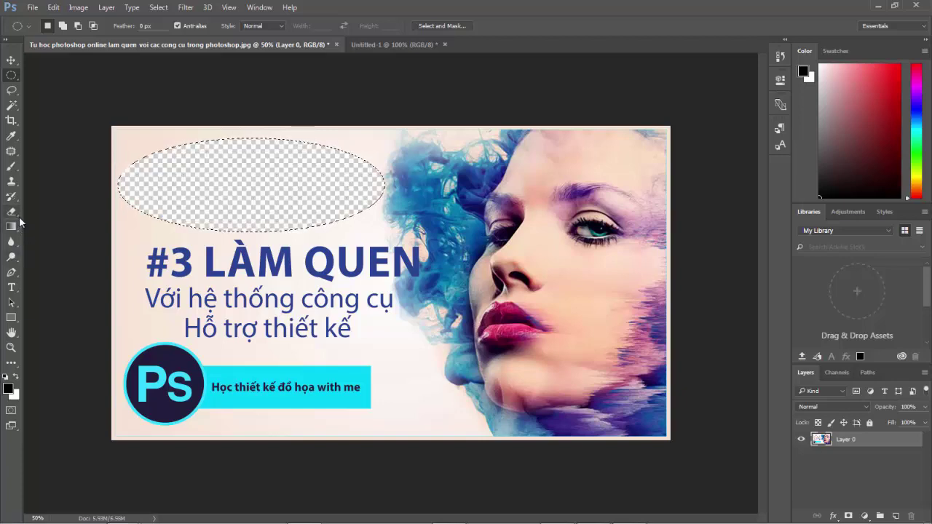
pyautogui.hotkey('ctrl', 'shift', 's')
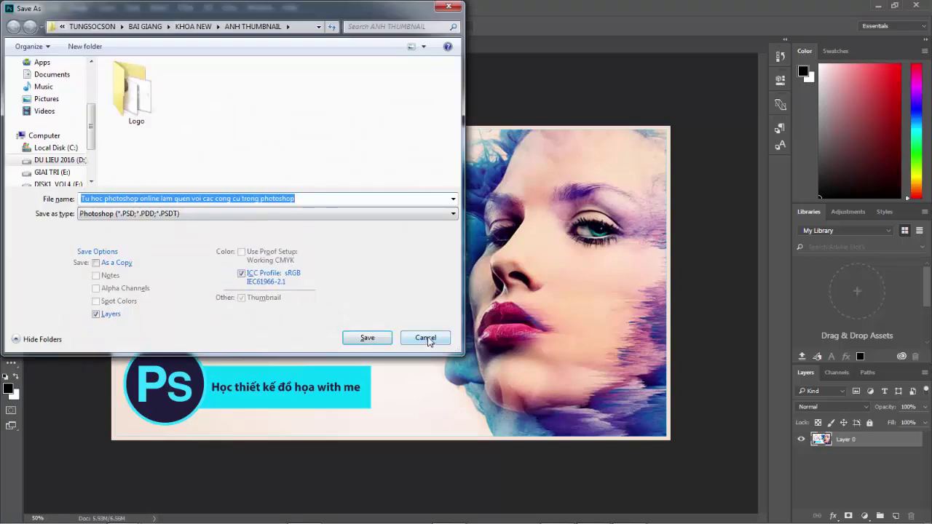
pyautogui.click(425, 338)
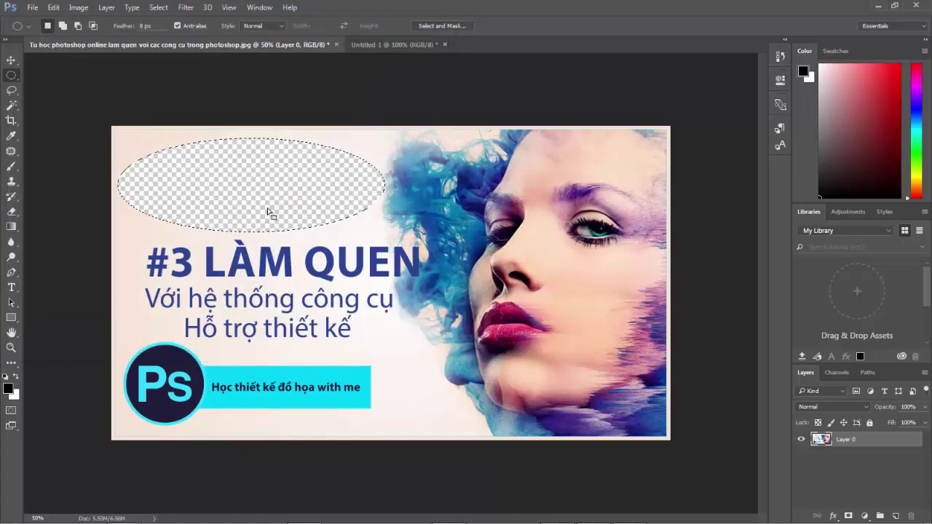
# Step: Restore the oval selection and erased heading, then copy the oval heading onto new Layer 1
pyautogui.click(235, 175)
pyautogui.hotkey('ctrl', 'z')
pyautogui.hotkey('ctrl', 'alt', 'z')
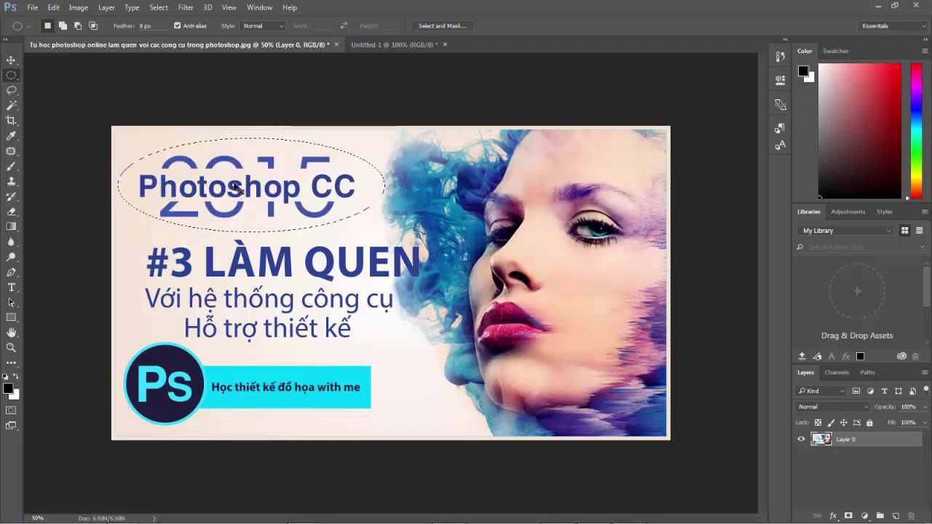
pyautogui.hotkey('ctrl', 'j')
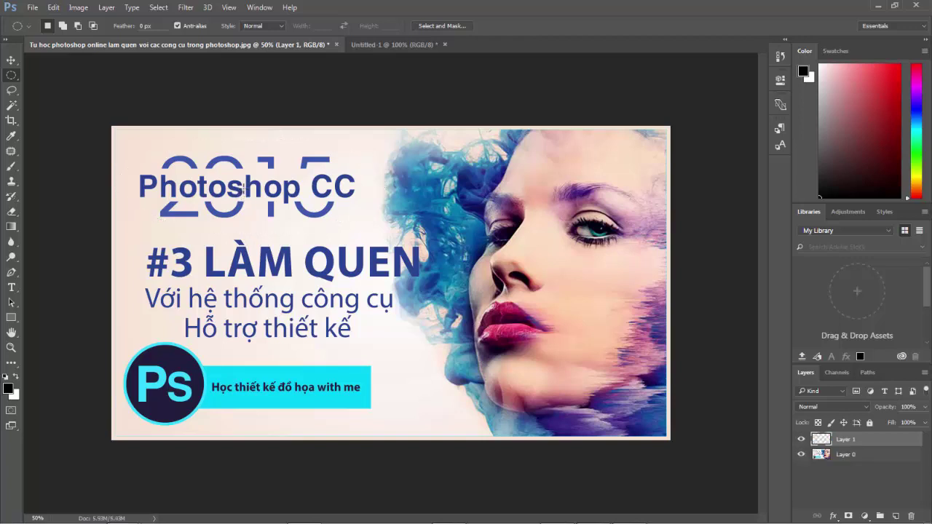
# Step: Drag the oval heading into Untitled-1 and scale it to about 54% over the cyan banner
pyautogui.click(9, 61)
pyautogui.moveTo(207, 175)
pyautogui.mouseDown()
pyautogui.moveTo(458, 212)
pyautogui.moveTo(431, 203)
pyautogui.moveTo(413, 268)
pyautogui.mouseUp()
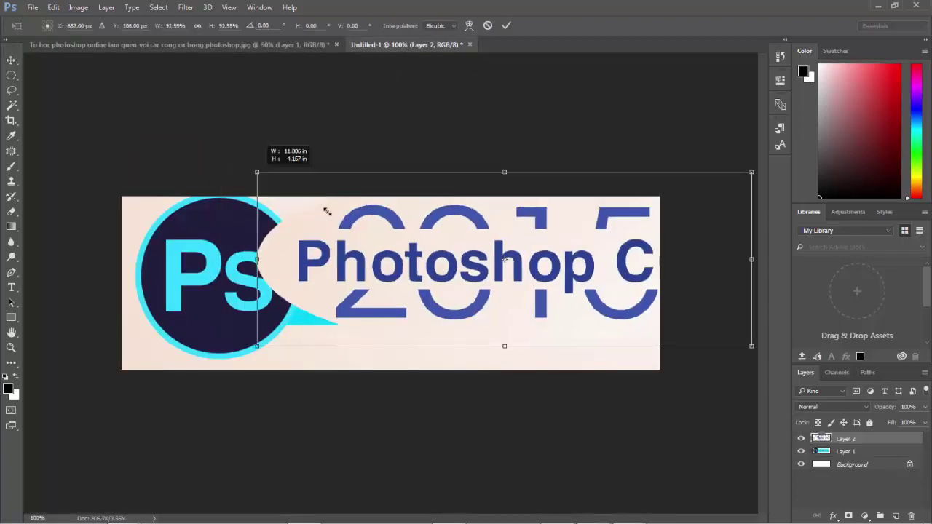
pyautogui.moveTo(217, 157); pyautogui.dragTo(457, 301)
pyautogui.moveTo(537, 368)
pyautogui.mouseDown()
pyautogui.moveTo(367, 298)
pyautogui.moveTo(406, 303)
pyautogui.mouseUp()
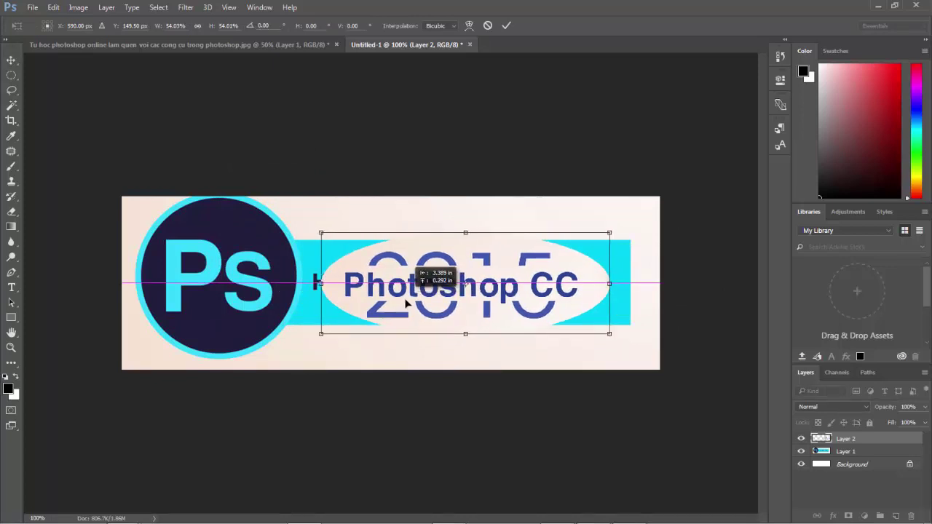
pyautogui.press('Return')
pyautogui.click(410, 221)
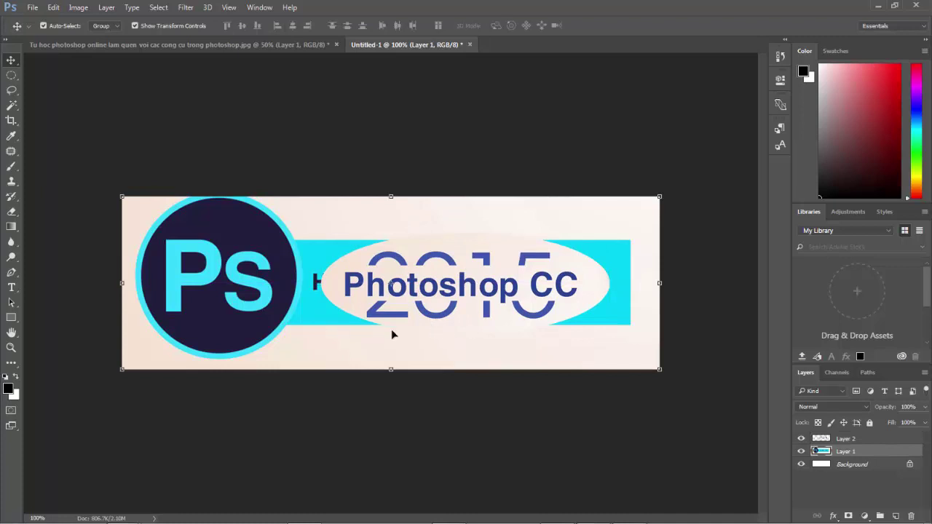
# Step: Return to the poster and remove its copied heading layer, leaving only Layer 0
pyautogui.click(109, 43)
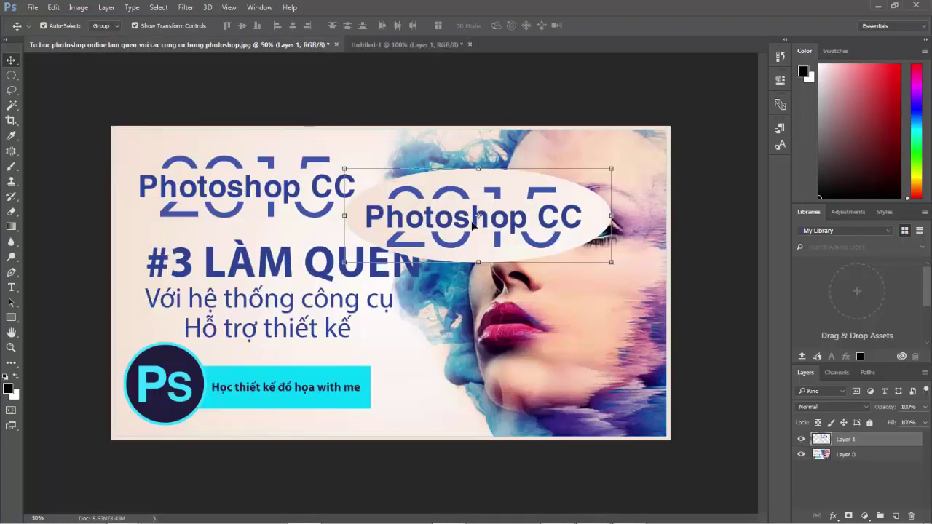
pyautogui.press('Delete')
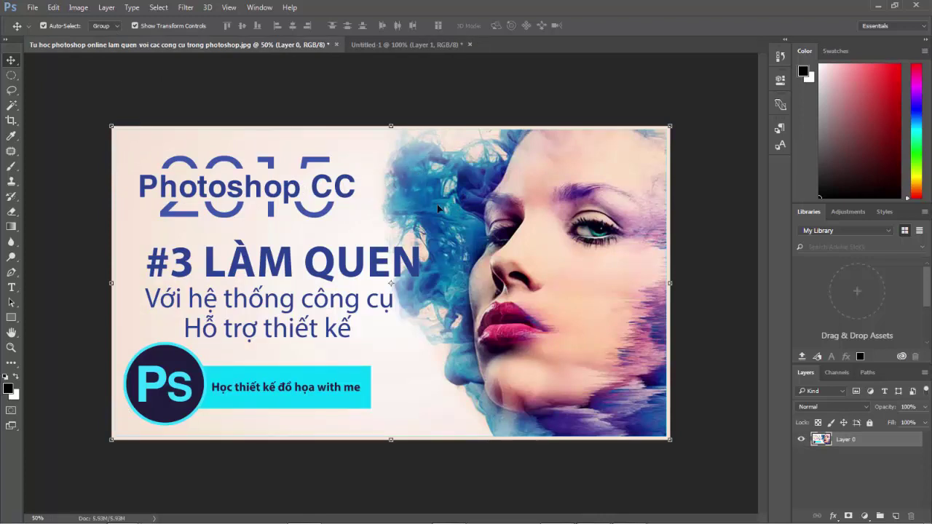
pyautogui.click(11, 76)
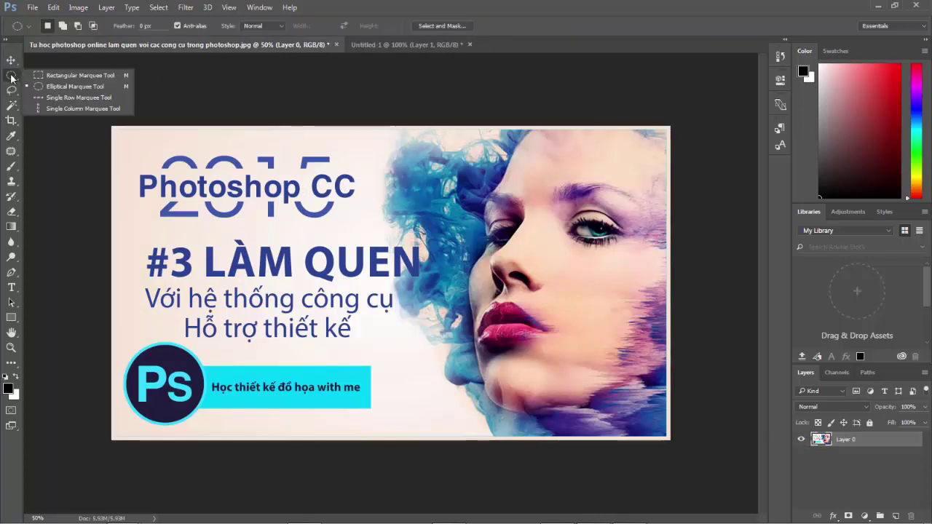
# Step: Select four one-pixel rows at different heights across the thumbnail with the Single Row Marquee
pyautogui.click(97, 103)
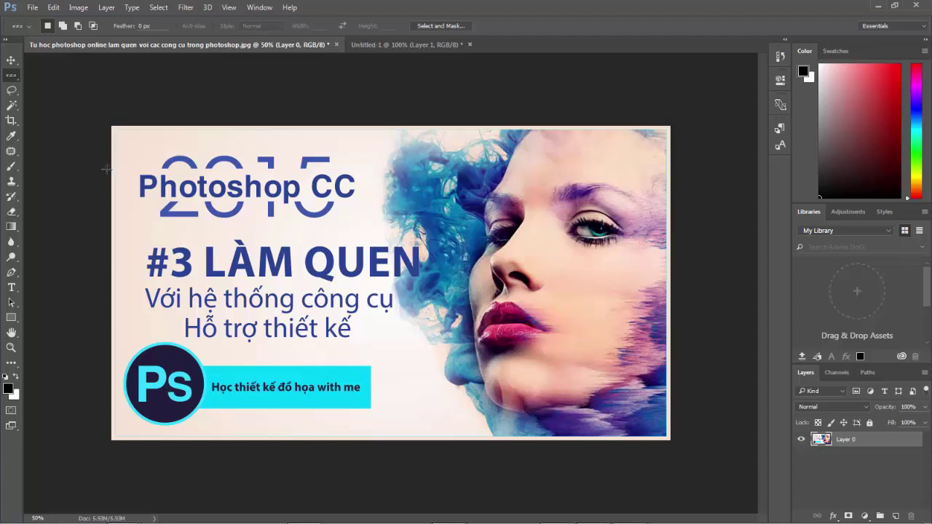
pyautogui.moveTo(107, 169); pyautogui.dragTo(629, 173)
pyautogui.press('shift')
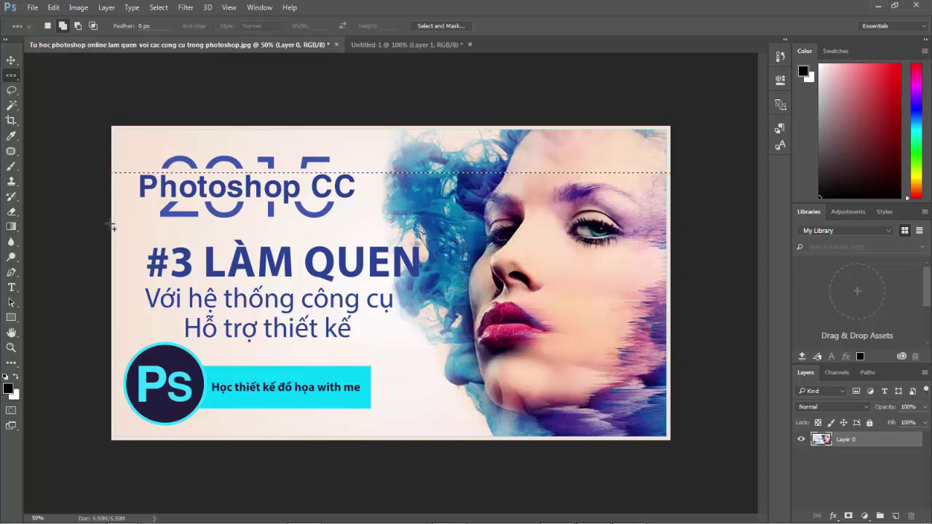
pyautogui.moveTo(111, 228); pyautogui.dragTo(294, 237)
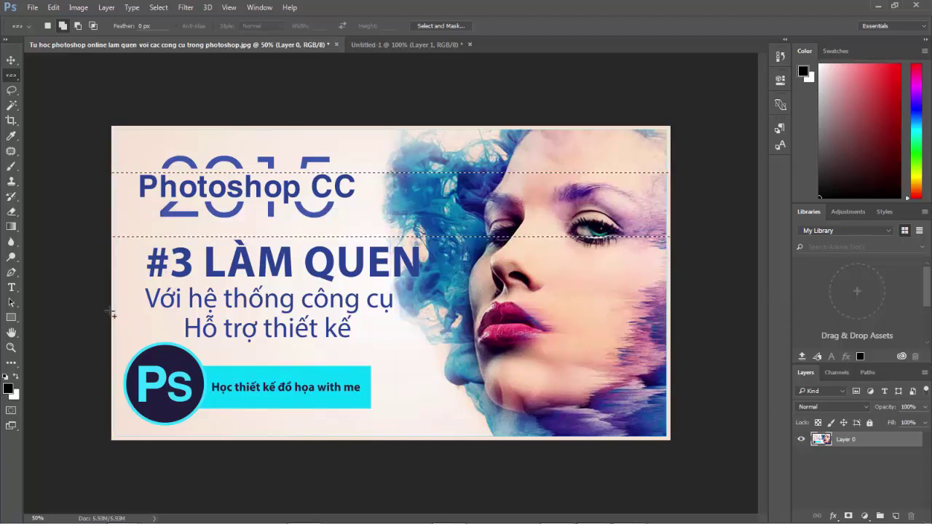
pyautogui.moveTo(109, 309); pyautogui.dragTo(121, 310)
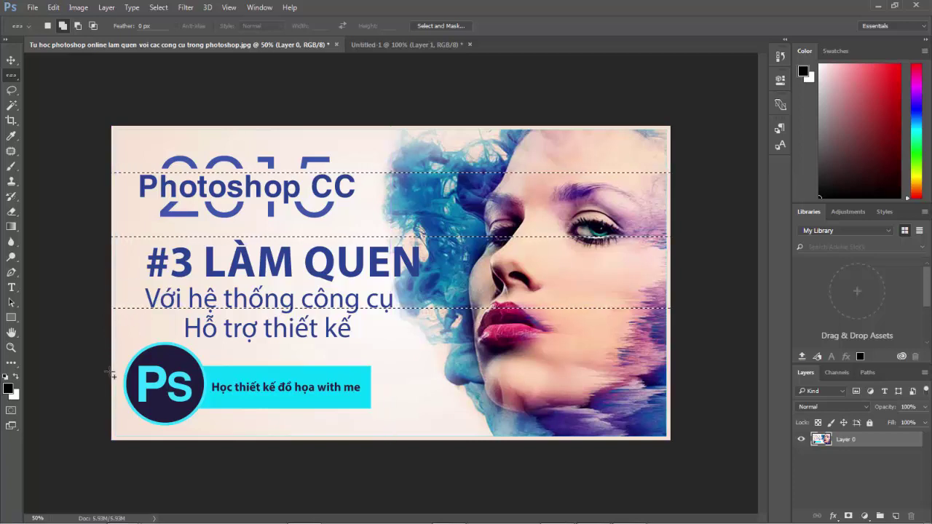
pyautogui.moveTo(109, 372); pyautogui.dragTo(115, 377)
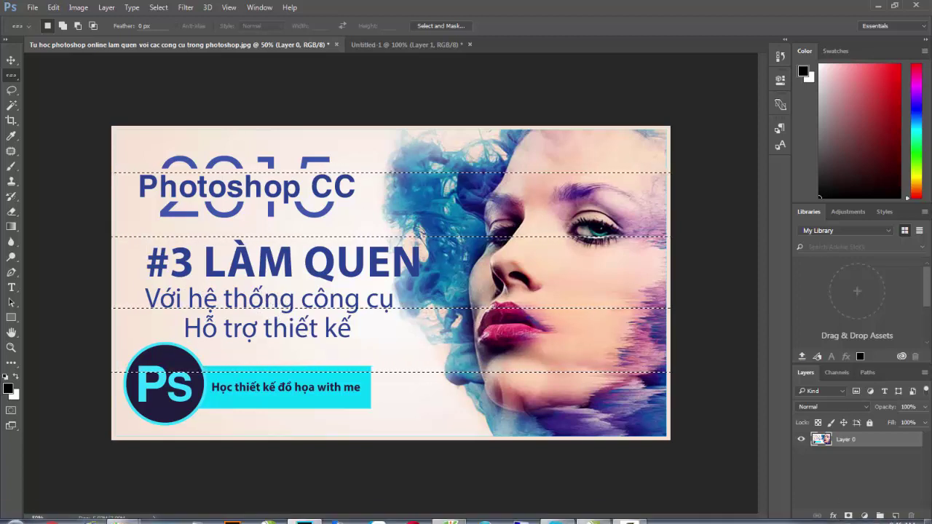
pyautogui.rightClick(13, 78)
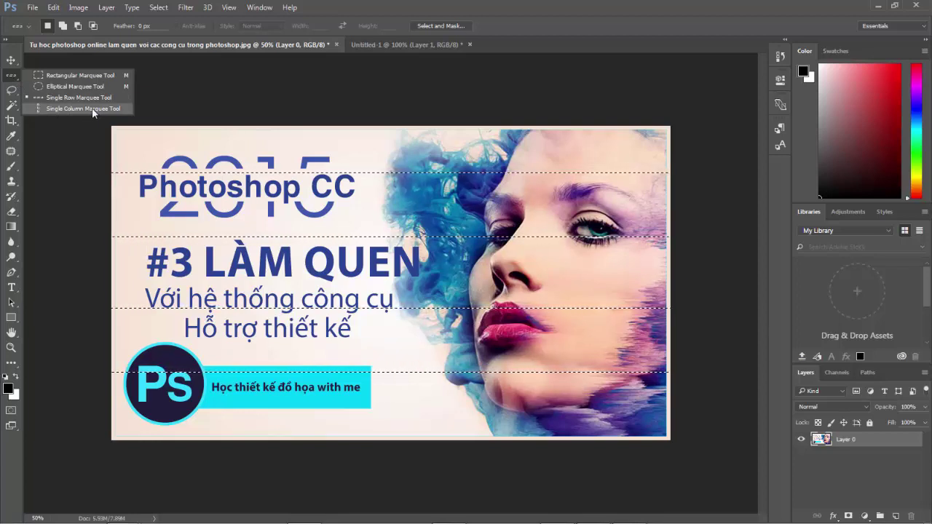
# Step: Add several Single Column Marquee selections to form a grid, then add an empty Layer 1
pyautogui.click(93, 110)
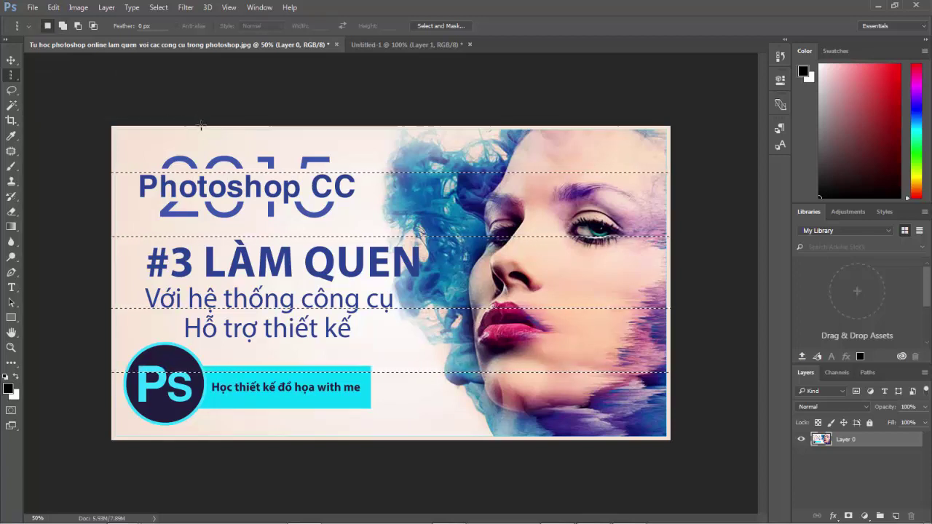
pyautogui.click(201, 125)
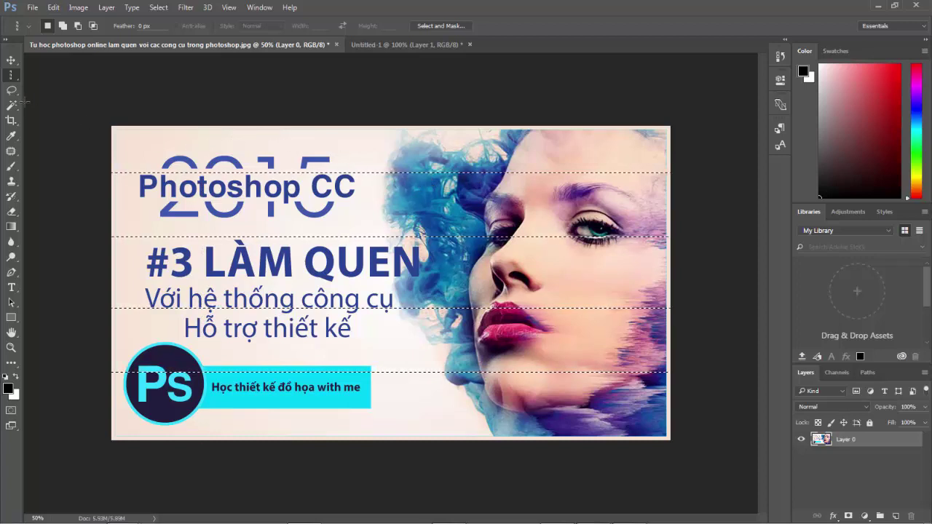
pyautogui.press('shift')
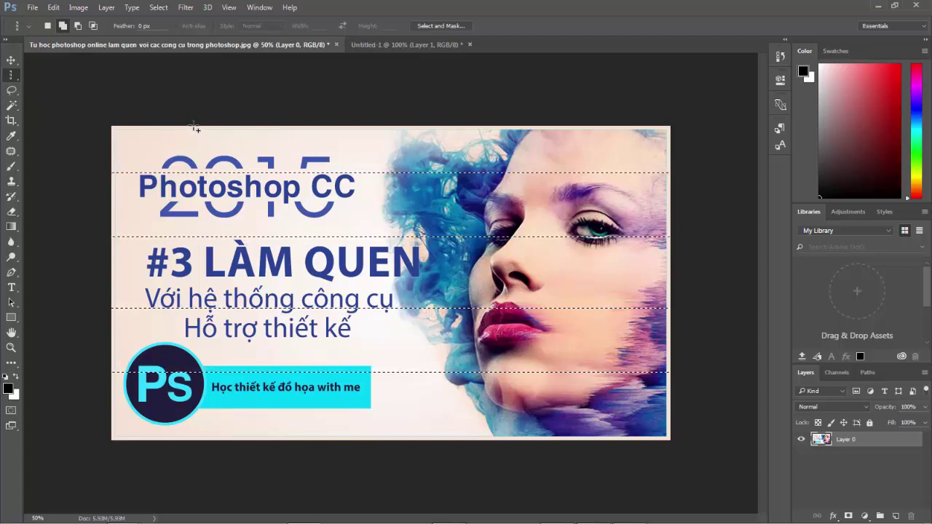
pyautogui.moveTo(194, 128); pyautogui.dragTo(277, 440)
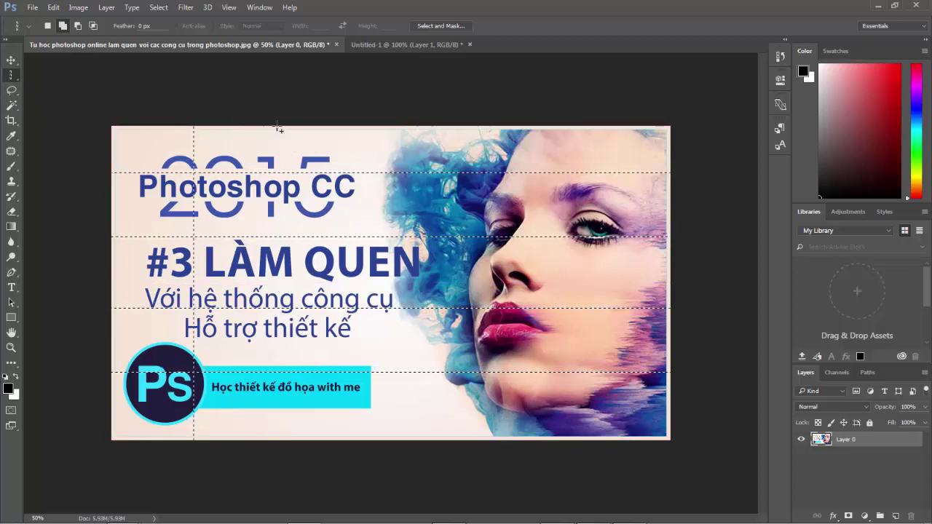
pyautogui.moveTo(364, 128); pyautogui.dragTo(450, 439)
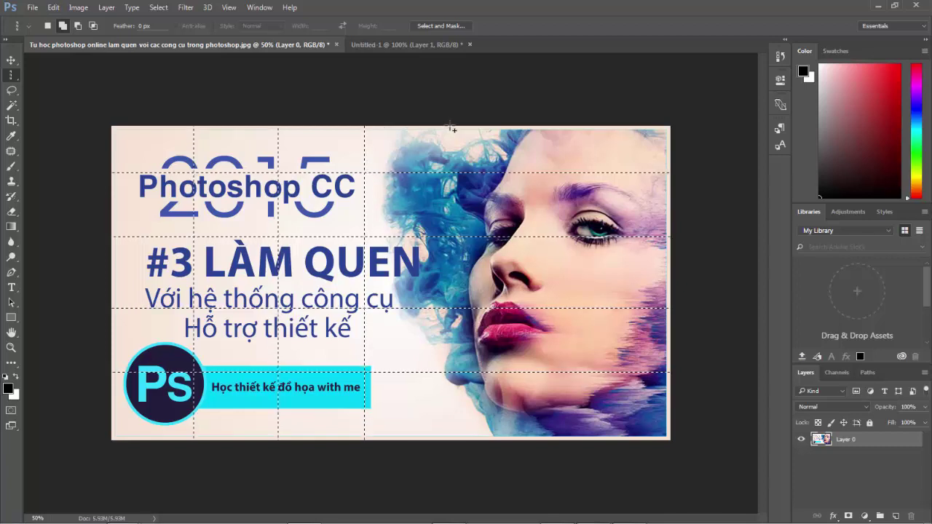
pyautogui.moveTo(533, 128); pyautogui.dragTo(670, 439)
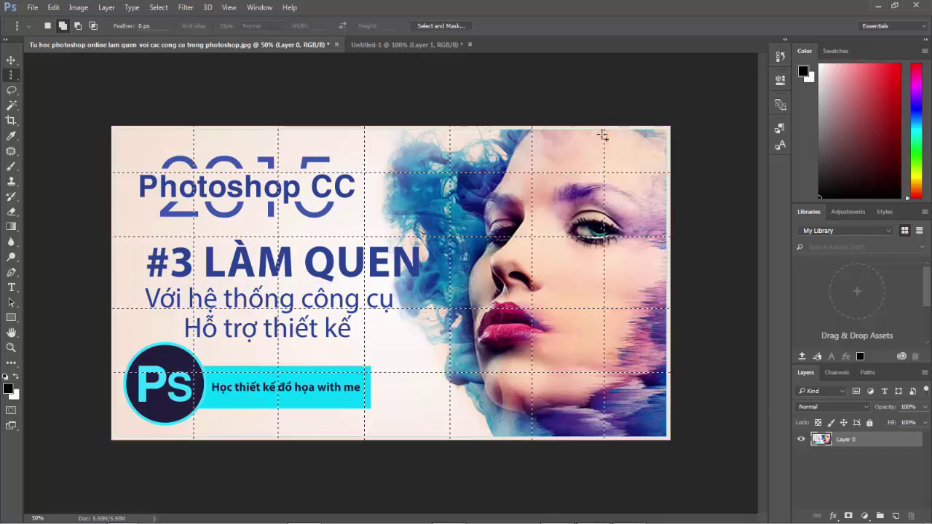
pyautogui.moveTo(605, 130); pyautogui.dragTo(532, 437)
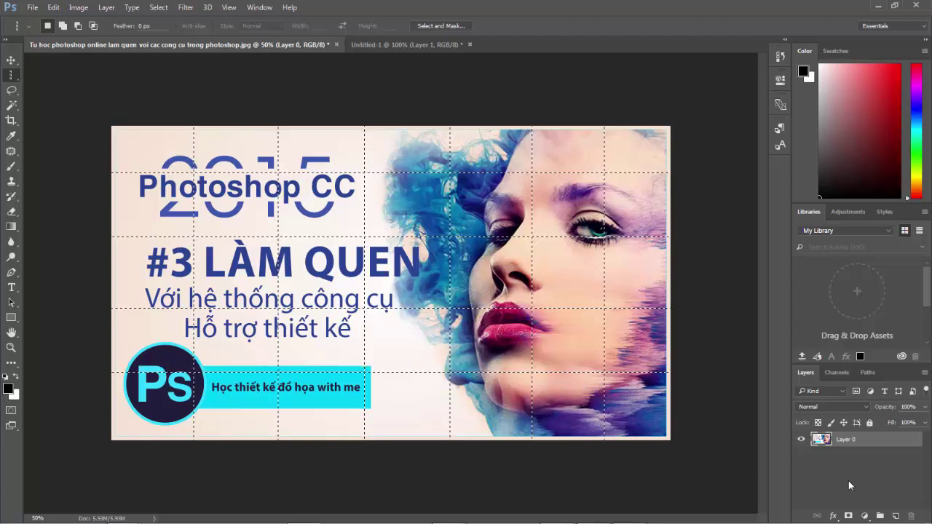
pyautogui.click(897, 516)
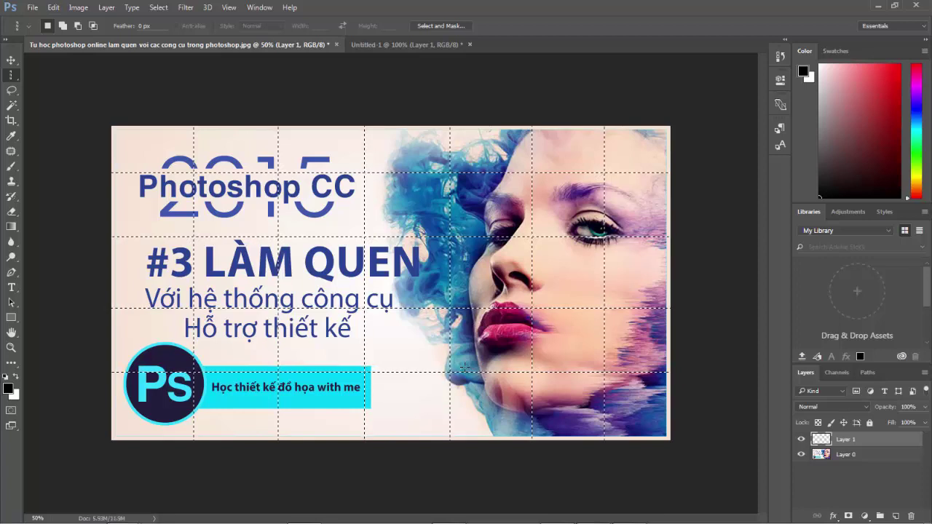
# Step: Clear the grid selection and delete the empty Layer 1, leaving only Layer 0
pyautogui.click(546, 438)
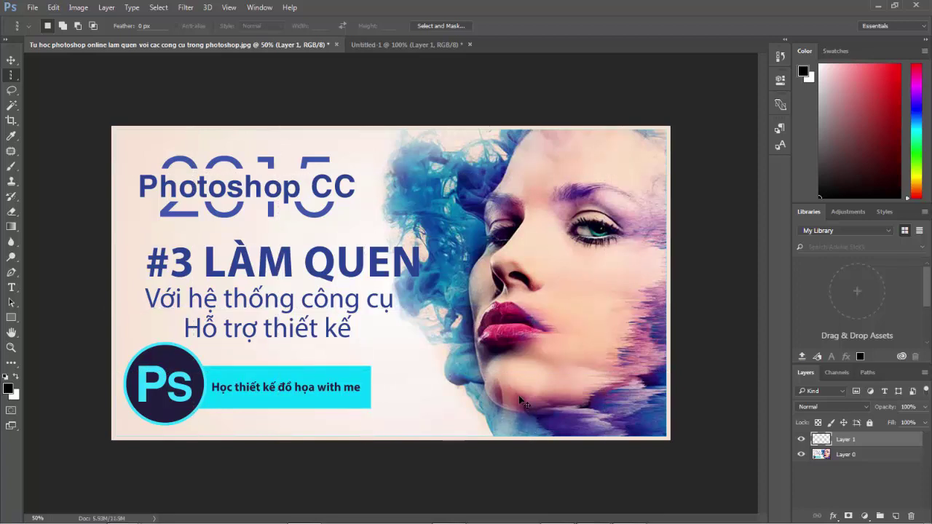
pyautogui.hotkey('ctrl', 'z')
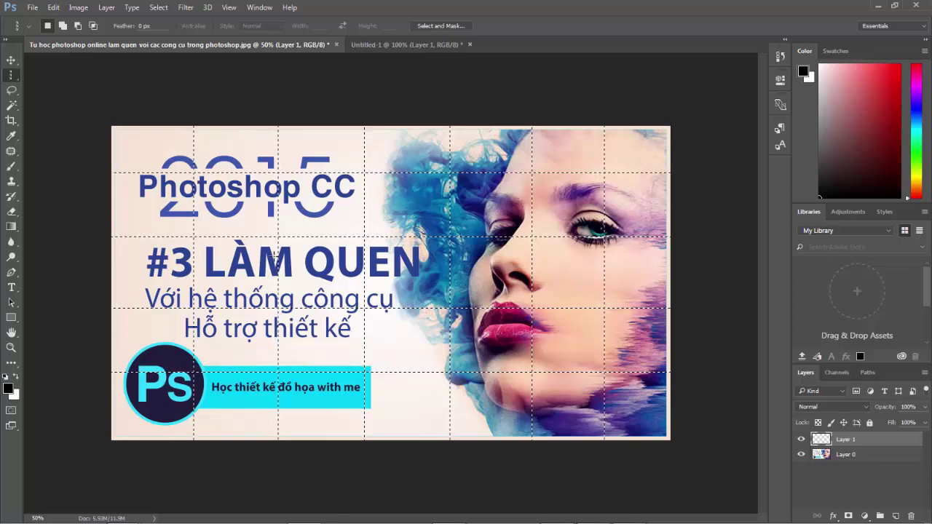
pyautogui.rightClick(10, 75)
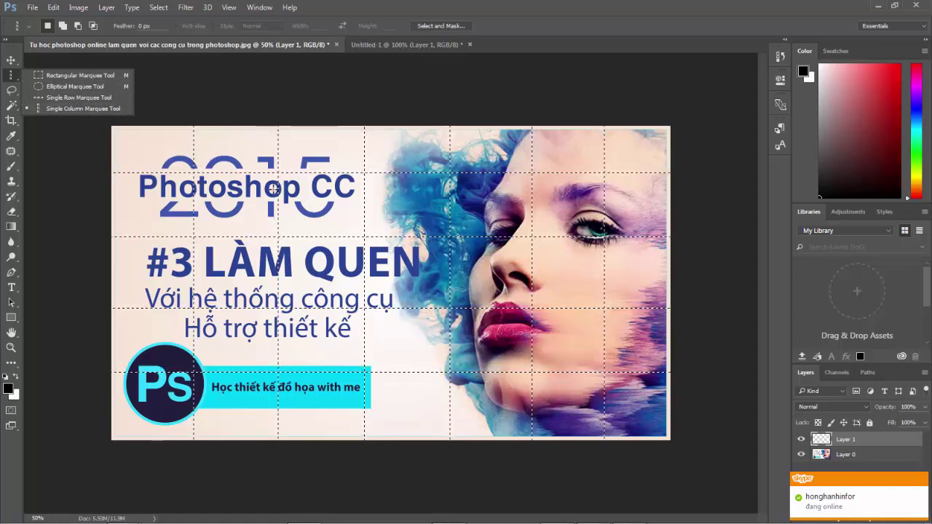
pyautogui.click(73, 191)
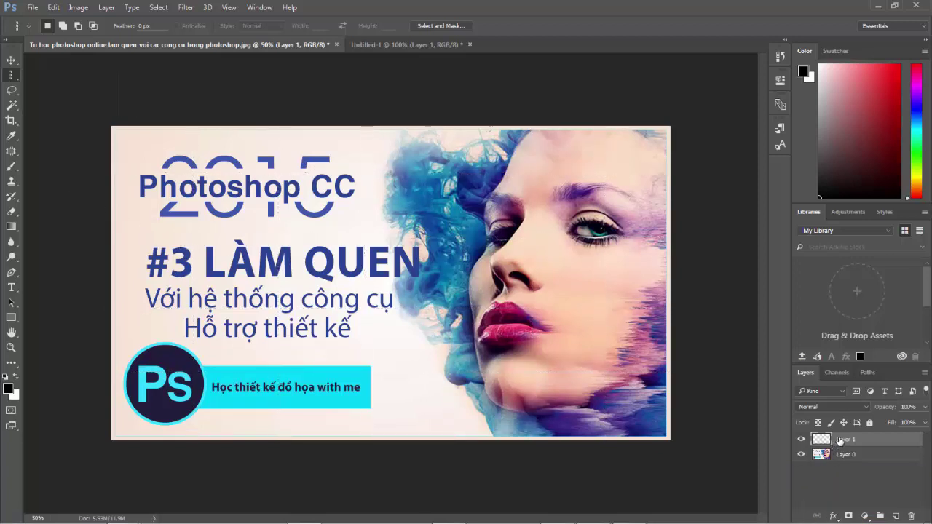
pyautogui.press('Delete')
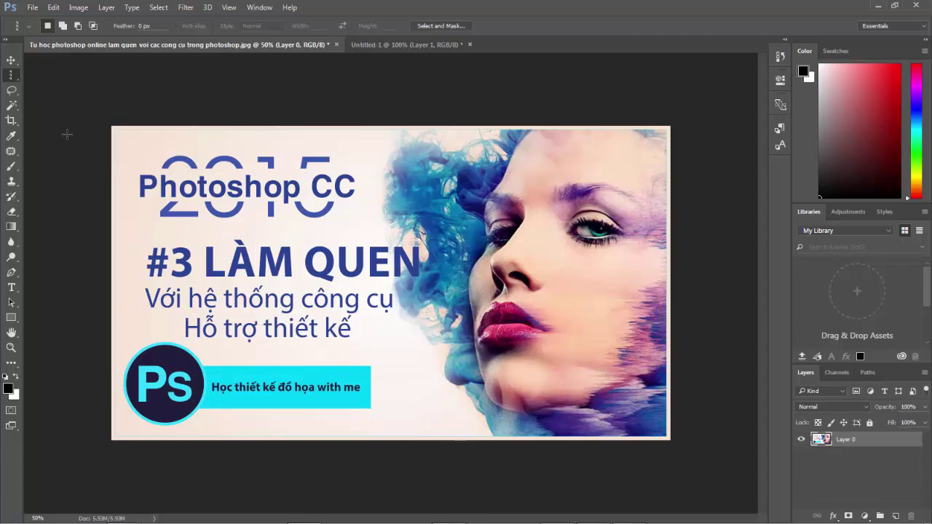
pyautogui.click(12, 91)
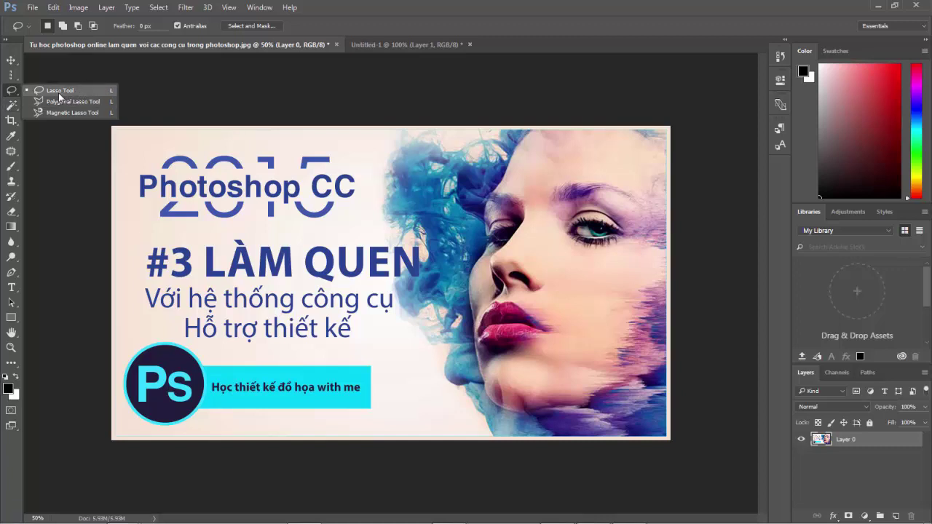
# Step: Lasso around the hair, test-delete it, undo the deletion, and deselect
pyautogui.click(72, 94)
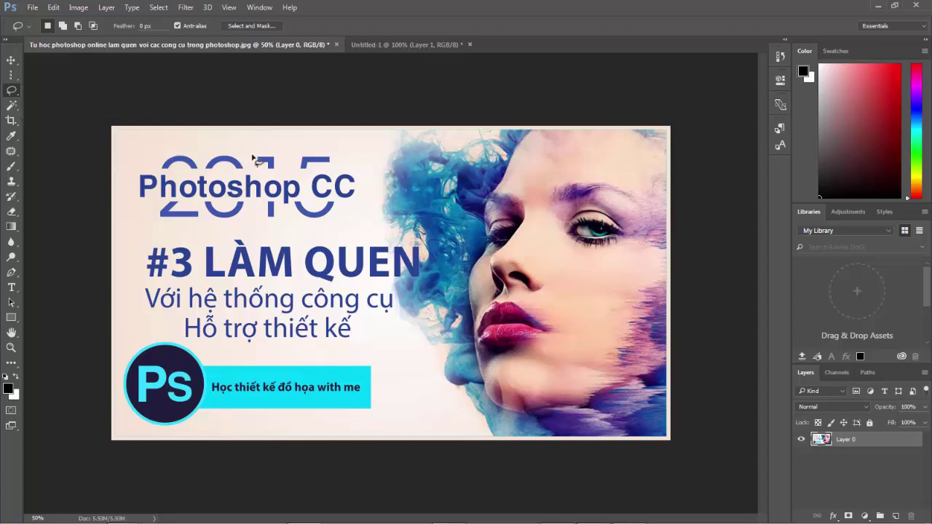
pyautogui.moveTo(275, 150); pyautogui.dragTo(430, 194)
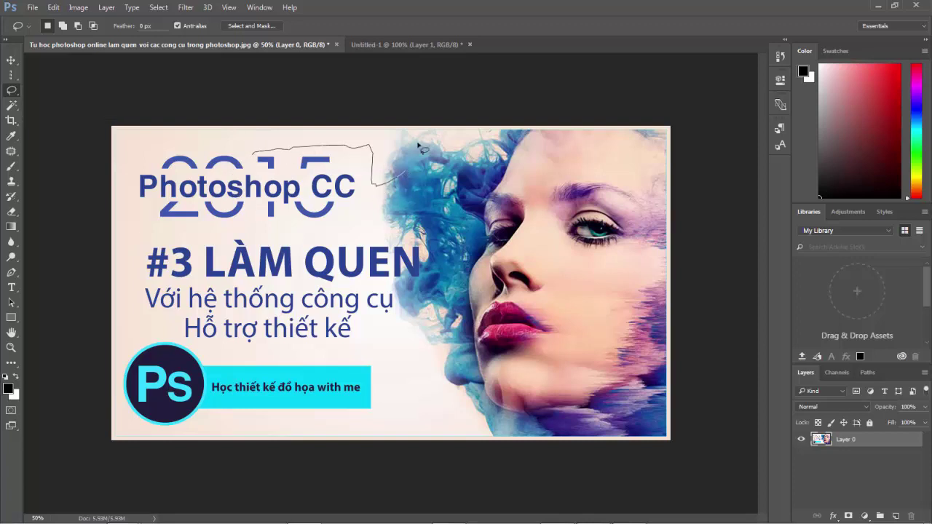
pyautogui.moveTo(431, 195); pyautogui.dragTo(435, 227)
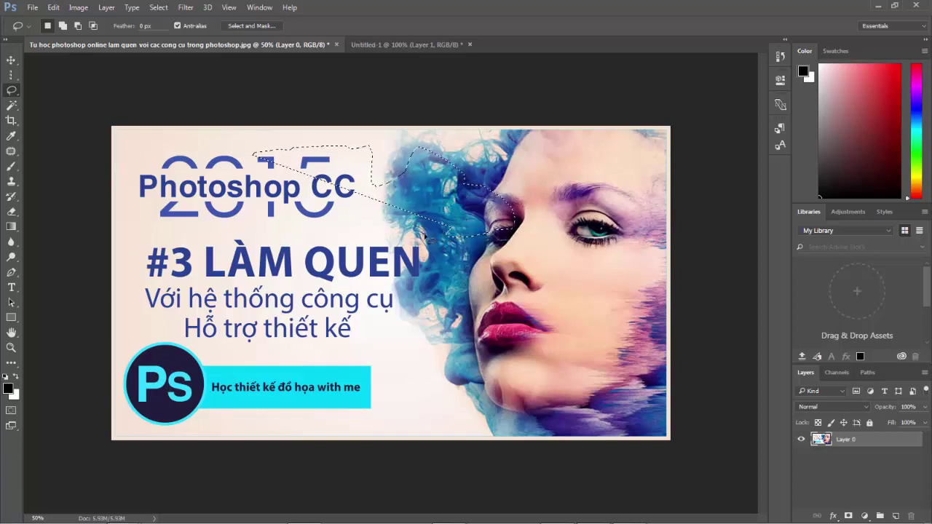
pyautogui.press('Delete')
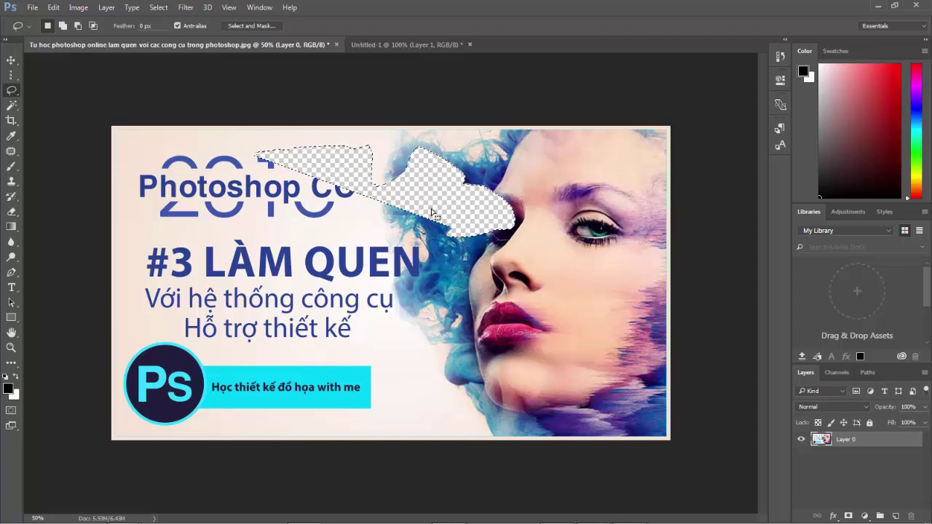
pyautogui.hotkey('ctrl', 'z')
pyautogui.hotkey('ctrl', 'd')
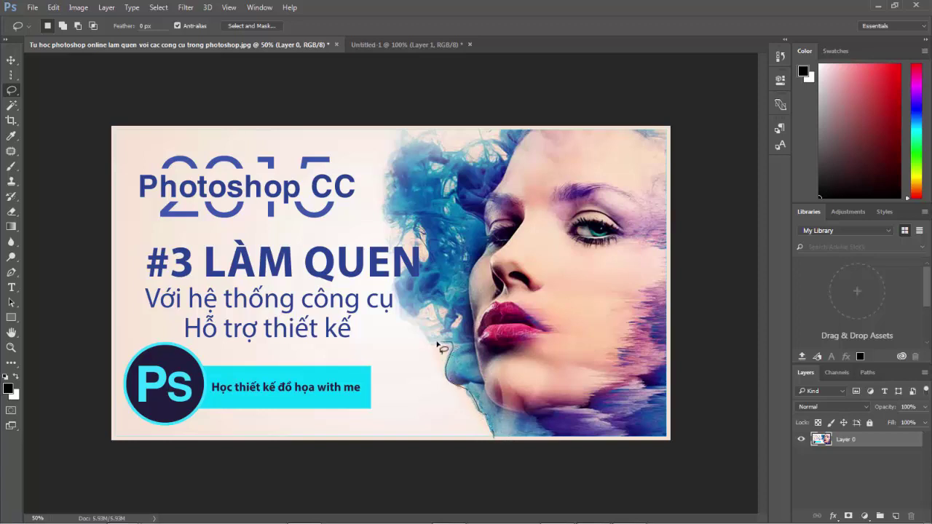
# Step: Lasso-trace the woman's head and blue smoke on the right, test-delete, then undo
pyautogui.moveTo(429, 336)
pyautogui.mouseDown()
pyautogui.moveTo(443, 327)
pyautogui.moveTo(406, 312)
pyautogui.moveTo(399, 287)
pyautogui.mouseUp()
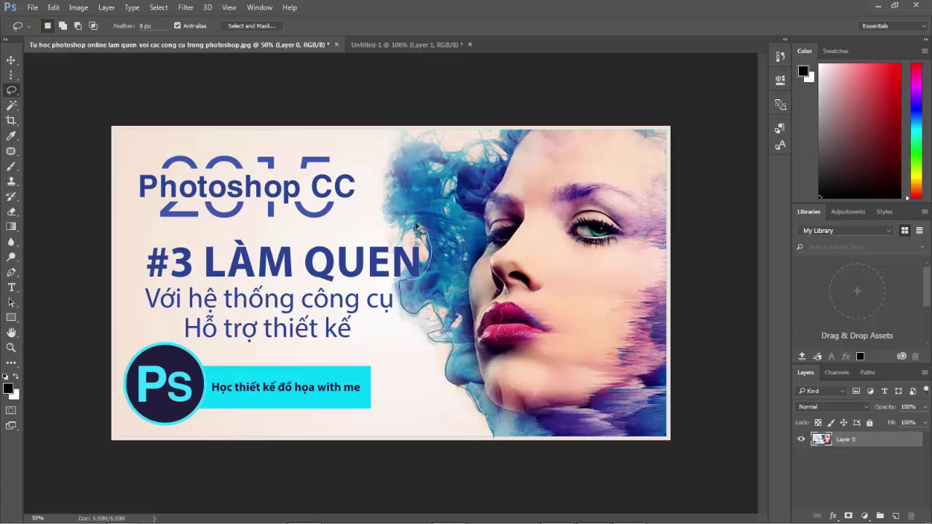
pyautogui.moveTo(396, 164)
pyautogui.mouseDown()
pyautogui.moveTo(427, 149)
pyautogui.moveTo(455, 155)
pyautogui.mouseUp()
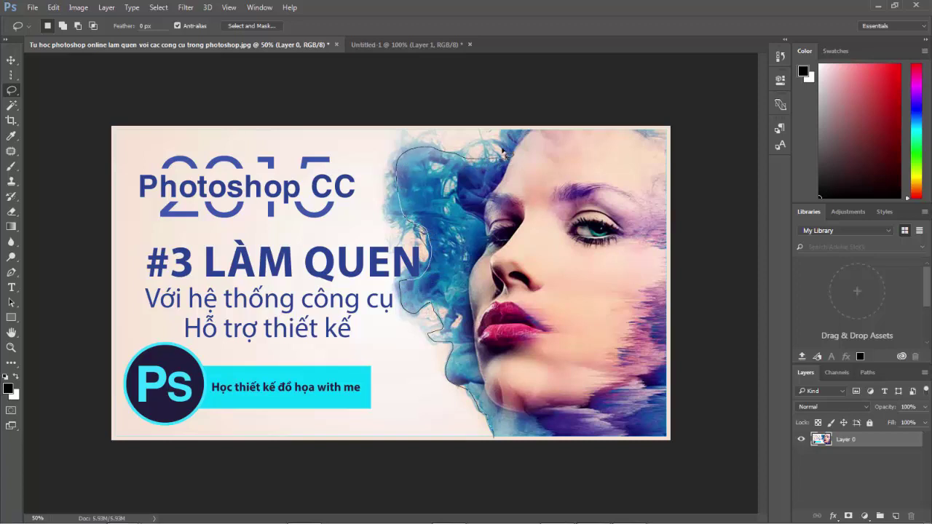
pyautogui.moveTo(501, 133)
pyautogui.mouseDown()
pyautogui.moveTo(666, 135)
pyautogui.moveTo(706, 214)
pyautogui.moveTo(714, 408)
pyautogui.moveTo(690, 463)
pyautogui.moveTo(541, 444)
pyautogui.mouseUp()
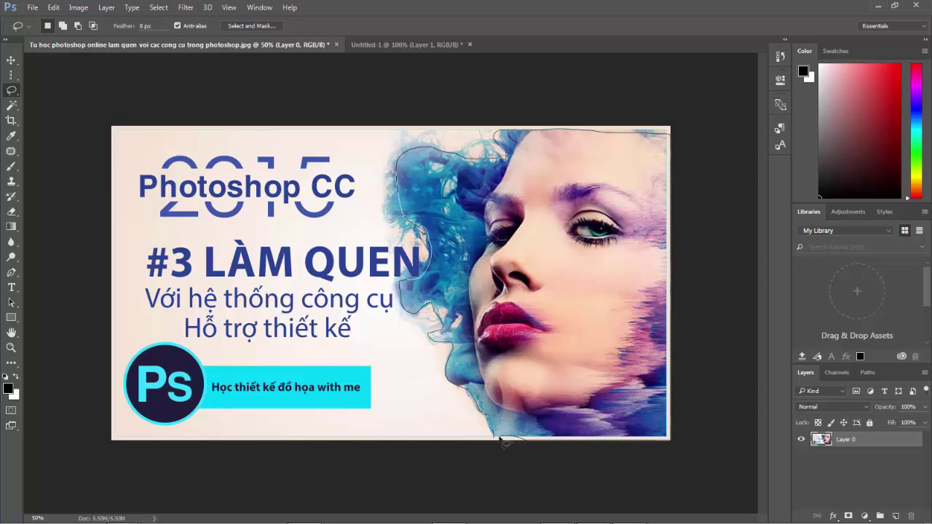
pyautogui.moveTo(500, 439); pyautogui.dragTo(499, 440)
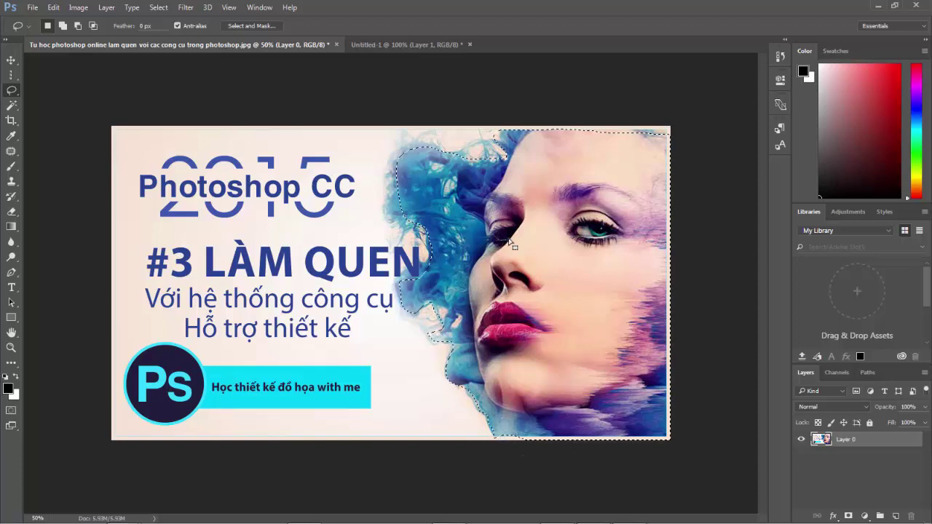
pyautogui.moveTo(569, 301)
pyautogui.mouseDown()
pyautogui.moveTo(560, 267)
pyautogui.moveTo(504, 298)
pyautogui.moveTo(579, 313)
pyautogui.mouseUp()
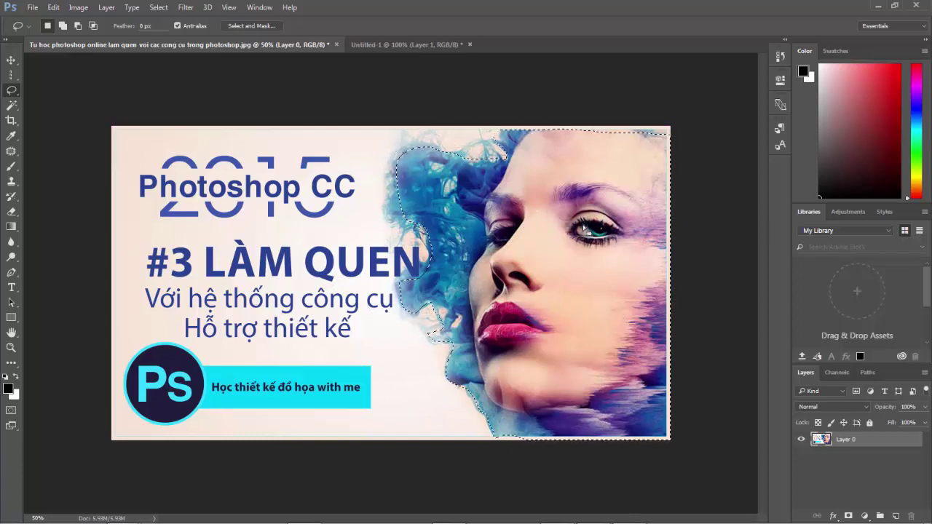
pyautogui.press('Delete')
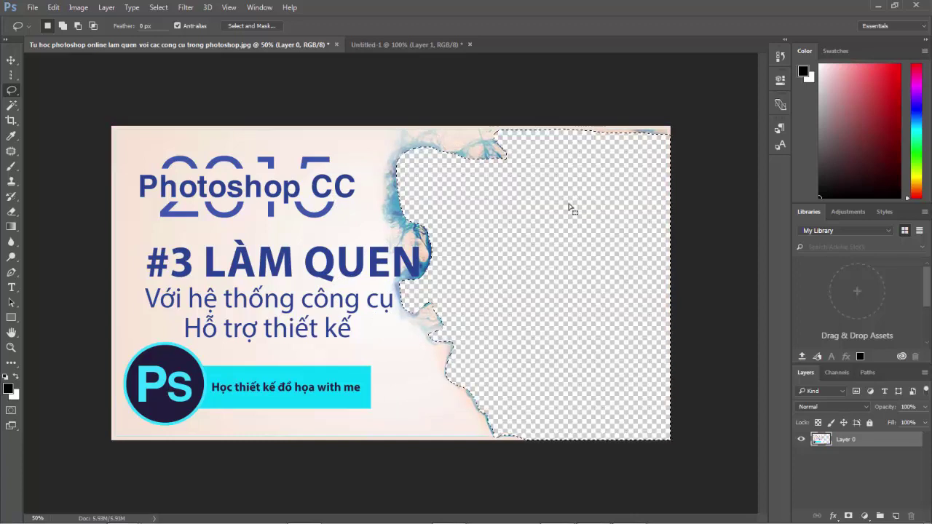
pyautogui.hotkey('ctrl', 'z')
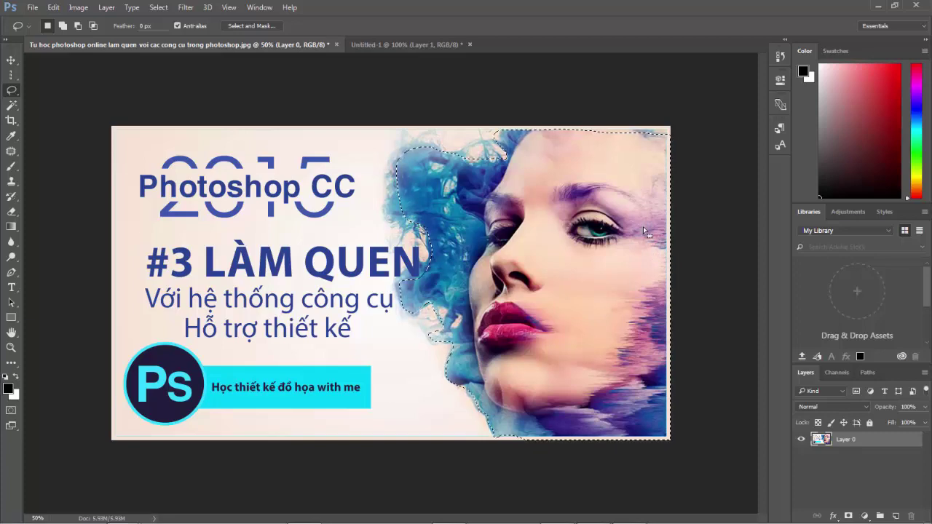
# Step: Paste the copied face into a new document and hide its white Background layer
pyautogui.hotkey('ctrl', 'n')
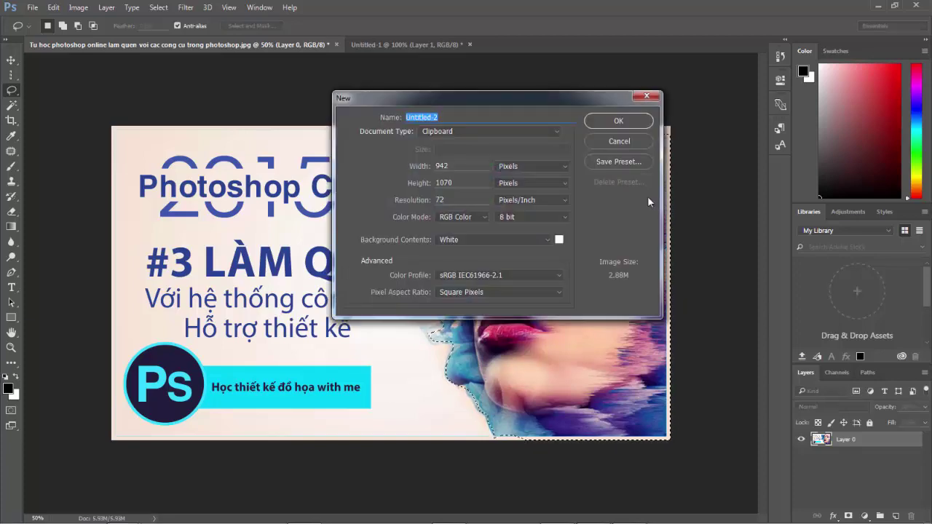
pyautogui.press('Return')
pyautogui.hotkey('ctrl', 'v')
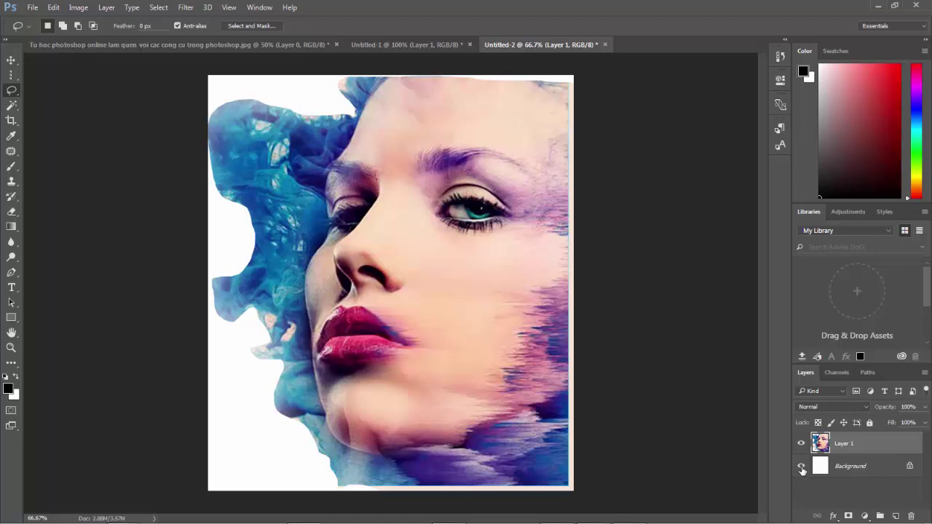
pyautogui.click(801, 466)
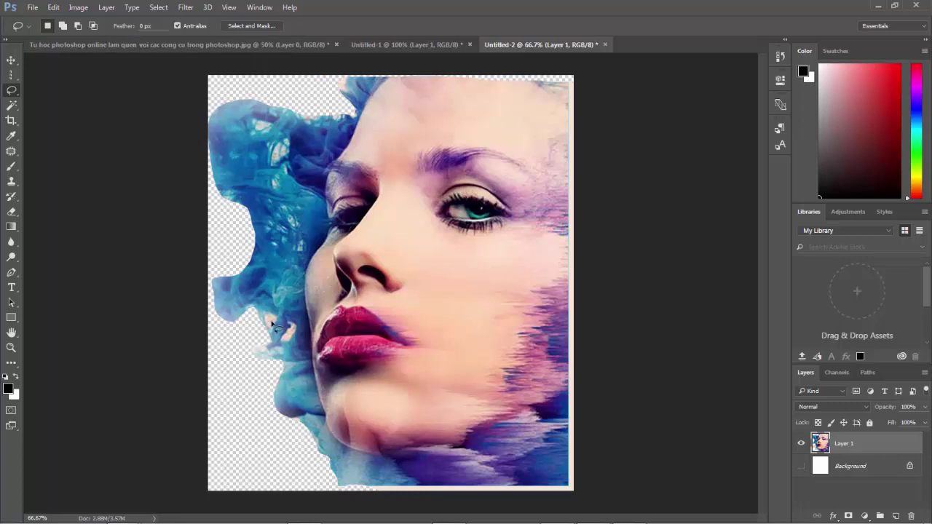
# Step: Delete the pasted face and close Untitled-2 without saving
pyautogui.press('Delete')
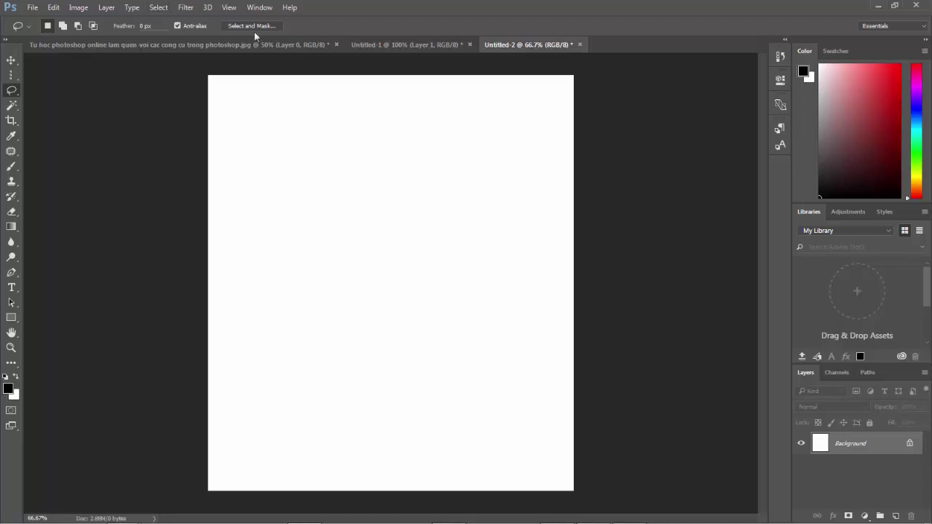
pyautogui.click(580, 44)
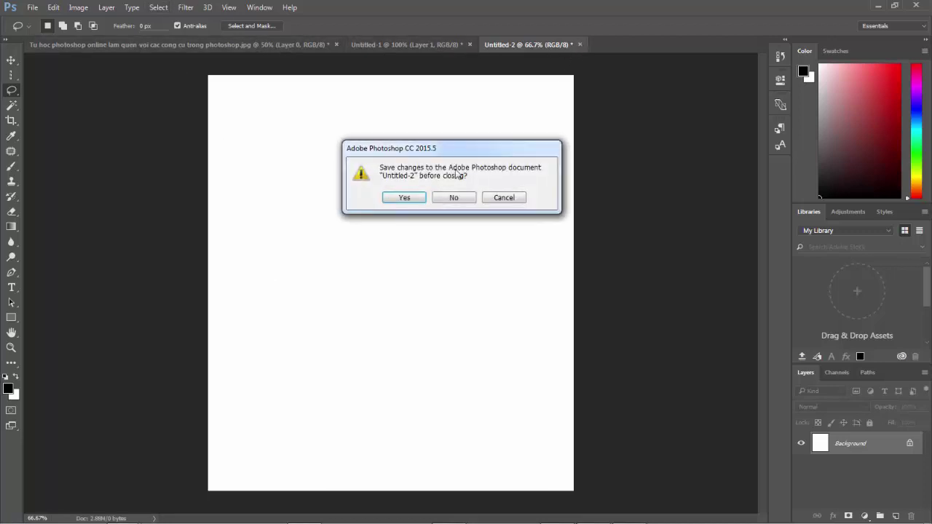
pyautogui.click(453, 198)
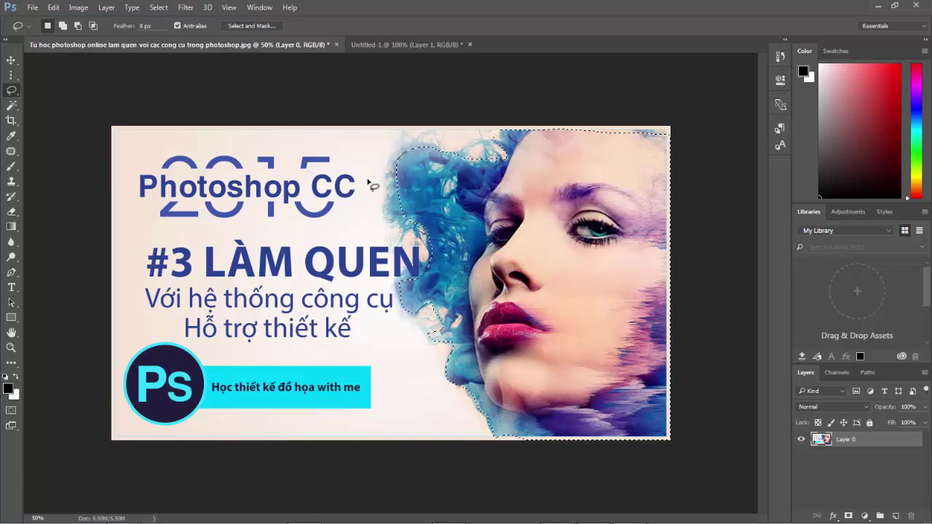
pyautogui.click(398, 217)
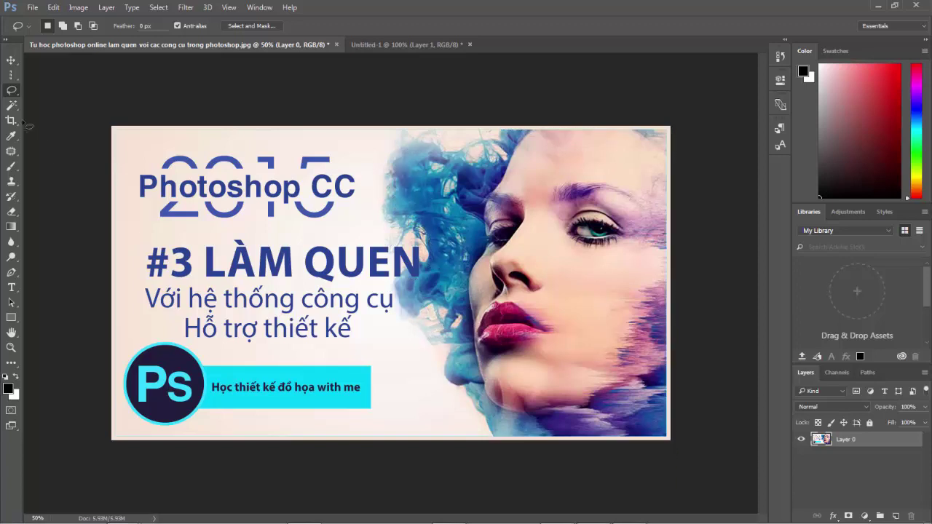
pyautogui.rightClick(12, 91)
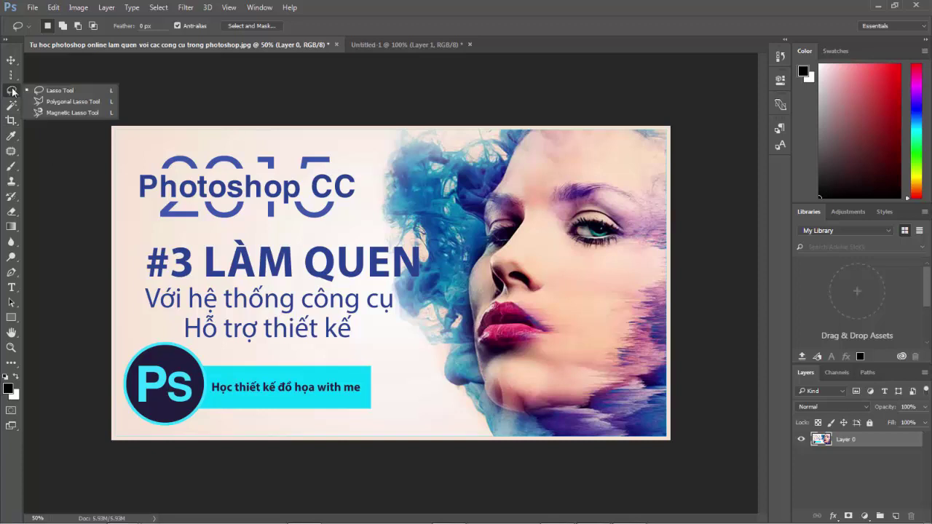
pyautogui.click(80, 101)
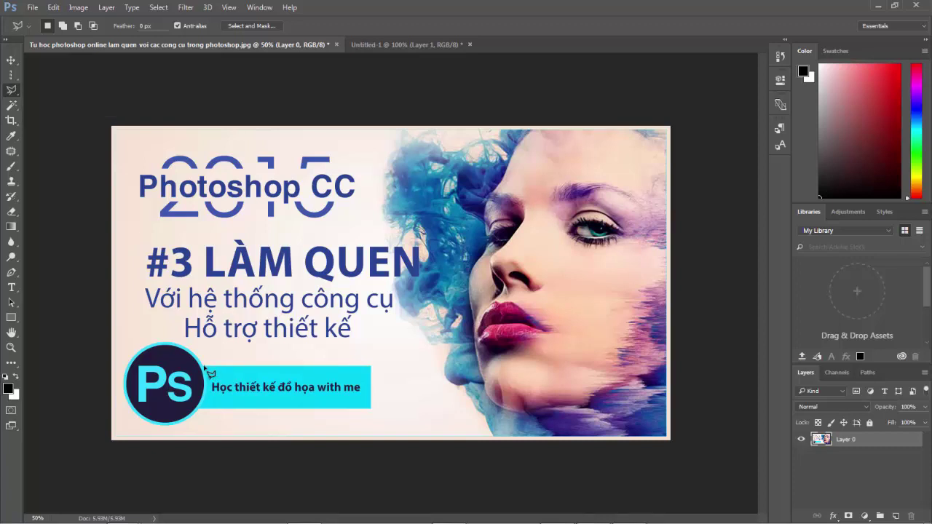
pyautogui.click(372, 366)
pyautogui.click(371, 409)
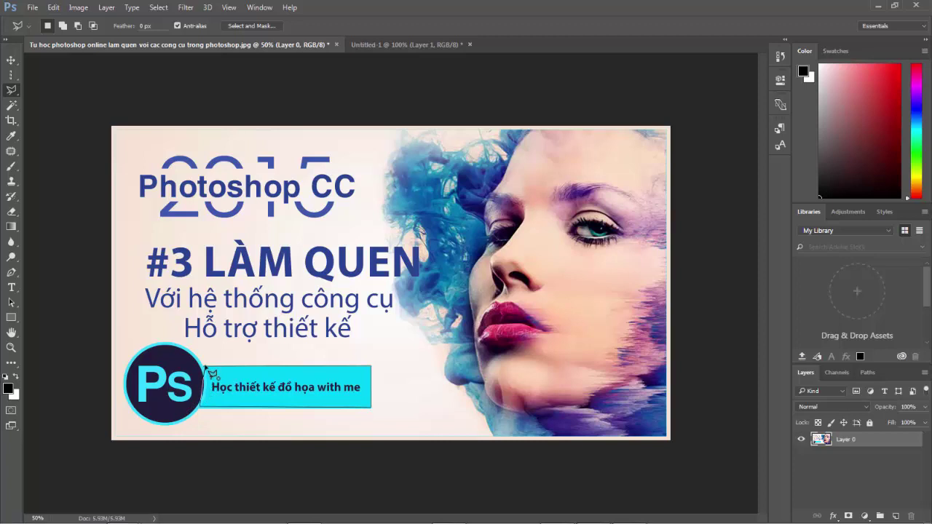
pyautogui.click(208, 373)
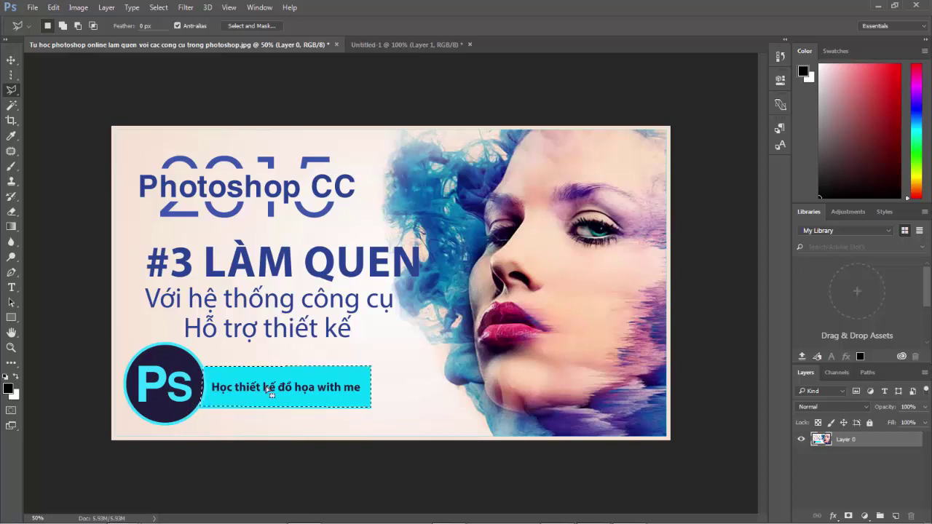
pyautogui.press('Delete')
pyautogui.hotkey('ctrl', 'z')
pyautogui.hotkey('ctrl', 'j')
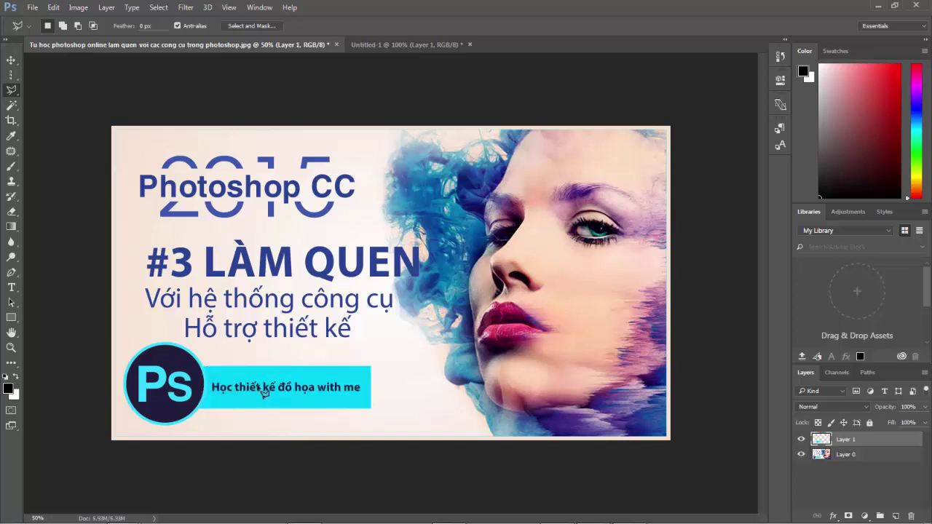
pyautogui.click(11, 60)
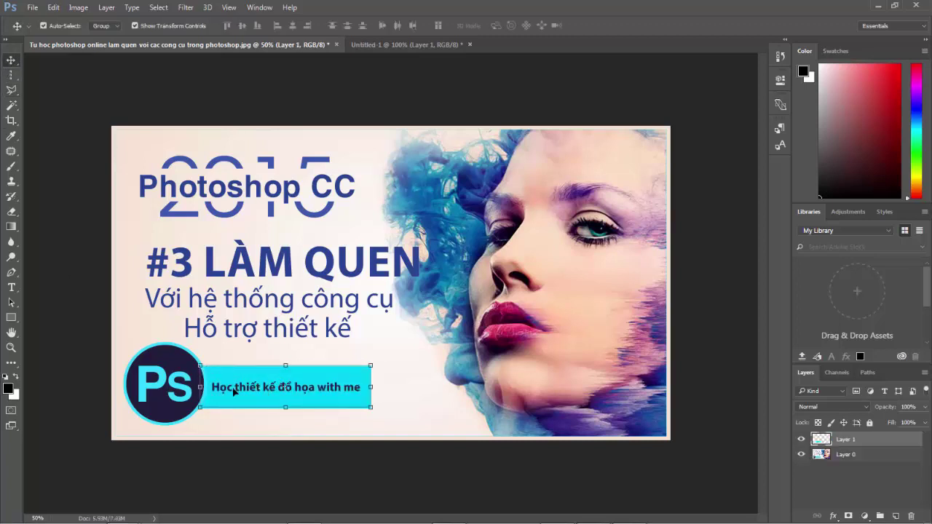
pyautogui.moveTo(232, 391); pyautogui.dragTo(376, 323)
pyautogui.press('Delete')
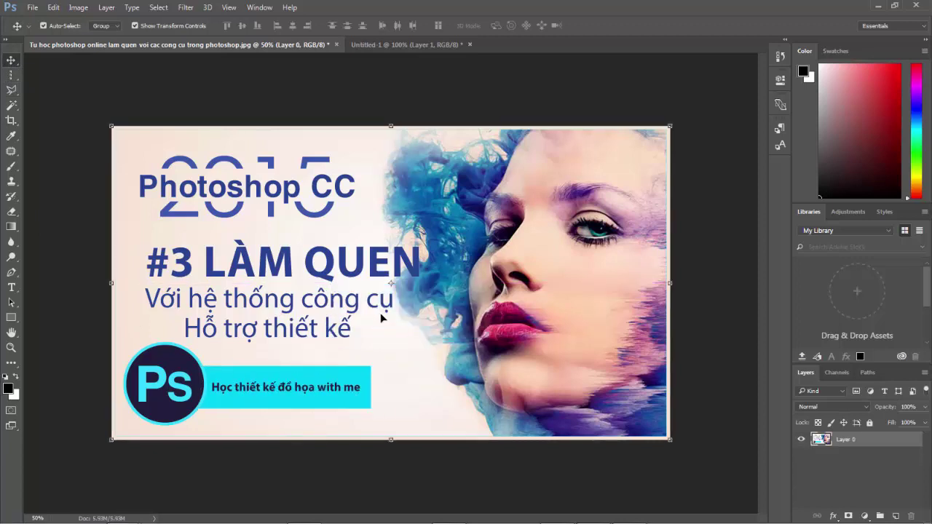
# Step: Trace the woman's face with the Magnetic Lasso, then test it with Delete and undo
pyautogui.click(11, 90)
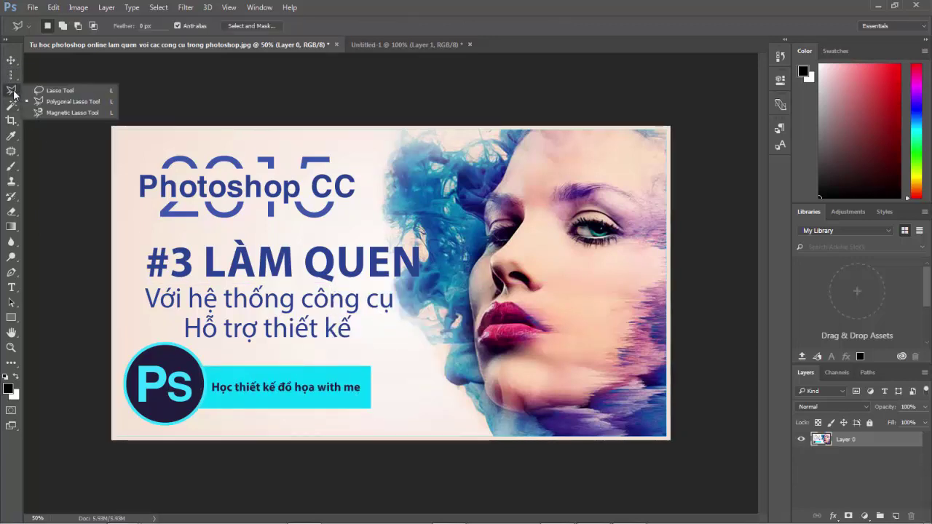
pyautogui.click(80, 113)
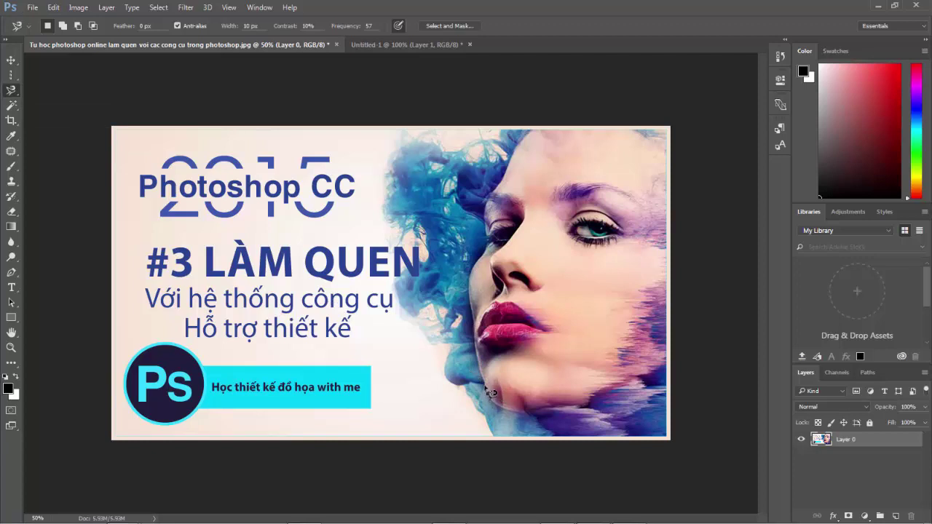
pyautogui.click(486, 390)
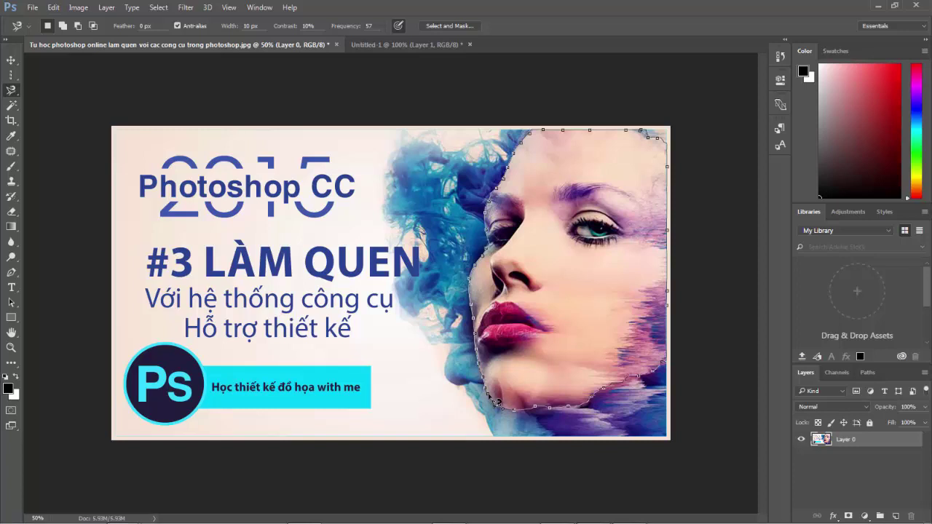
pyautogui.click(498, 401)
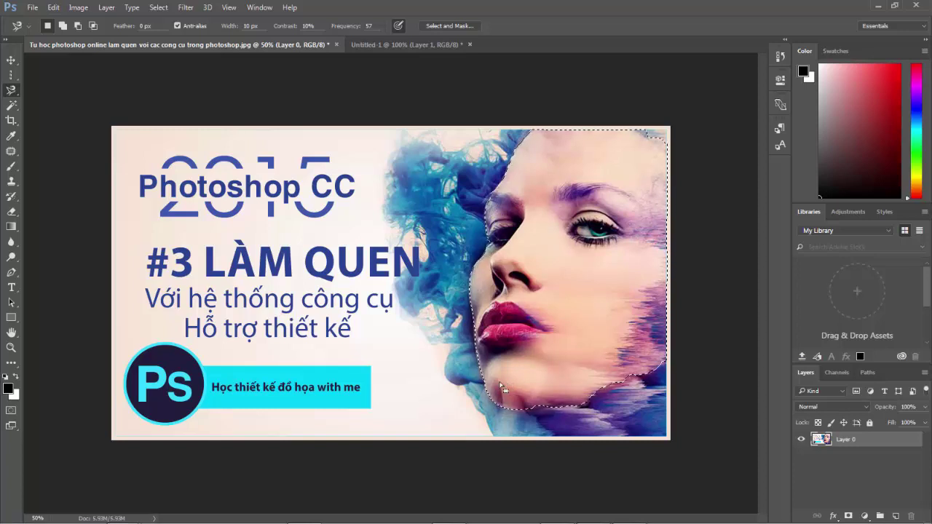
pyautogui.press('Delete')
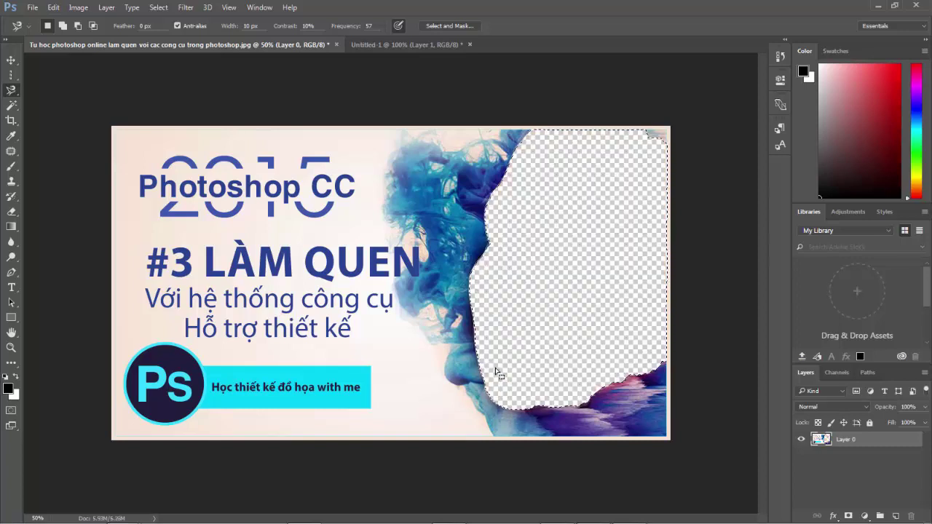
pyautogui.hotkey('ctrl', 'z')
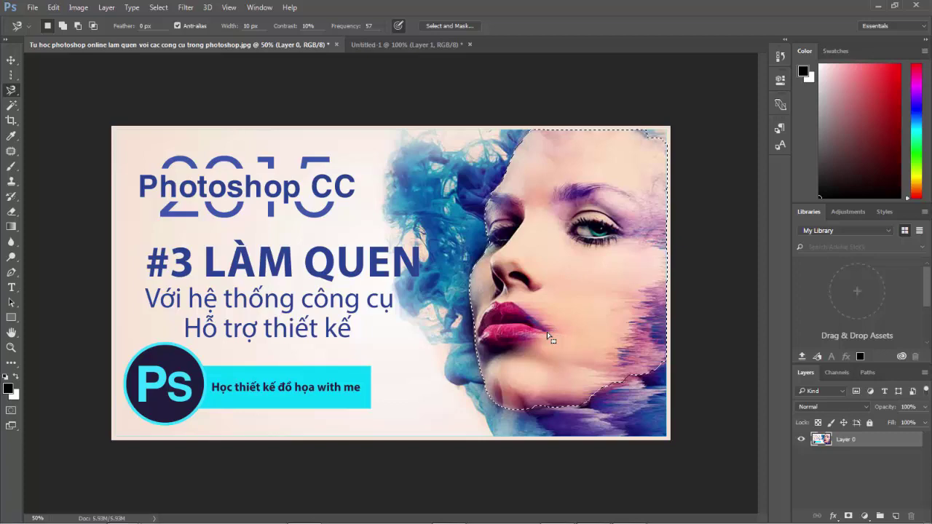
# Step: Paste the face into a new document, hide its Background, and close it unsaved
pyautogui.hotkey('ctrl', 'n')
pyautogui.press('Return')
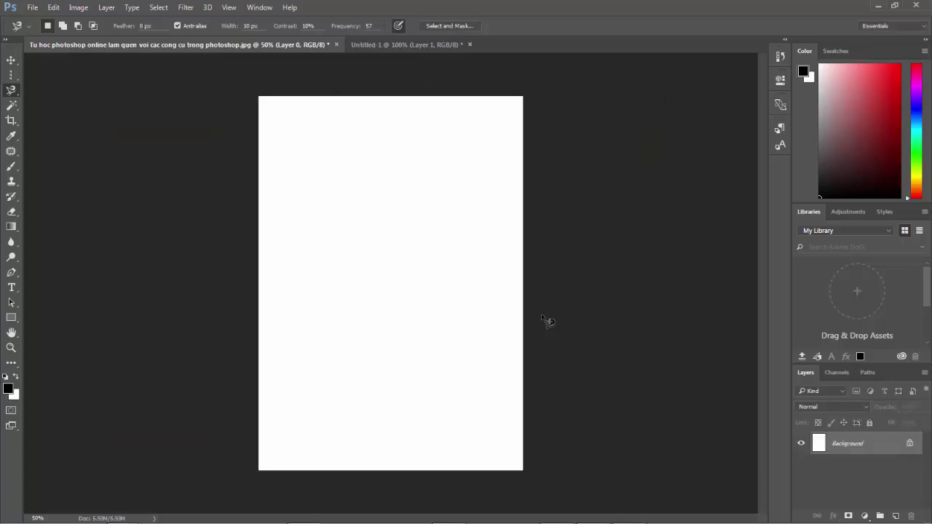
pyautogui.hotkey('ctrl', 'v')
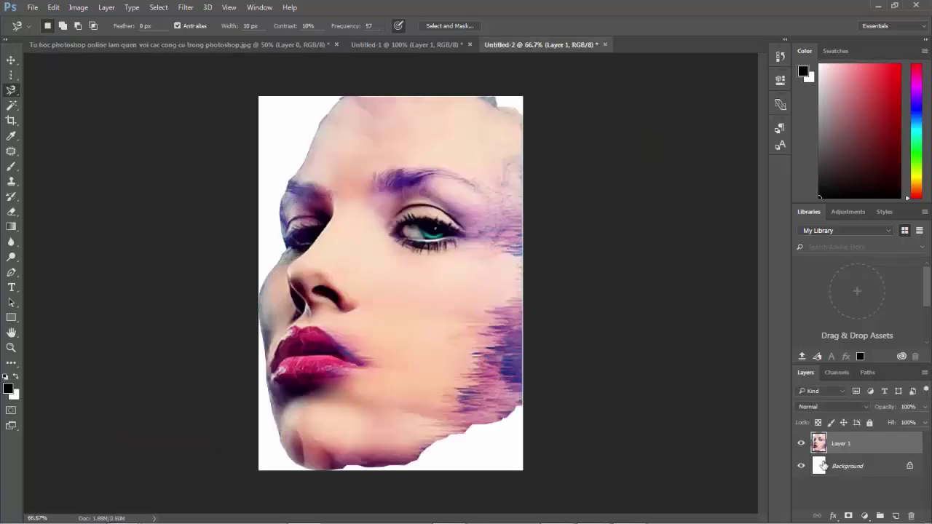
pyautogui.click(802, 467)
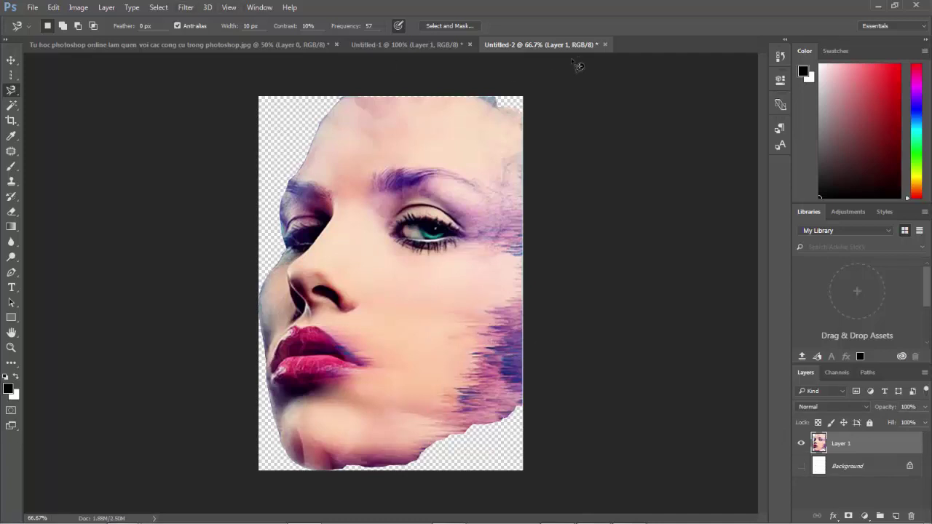
pyautogui.click(604, 44)
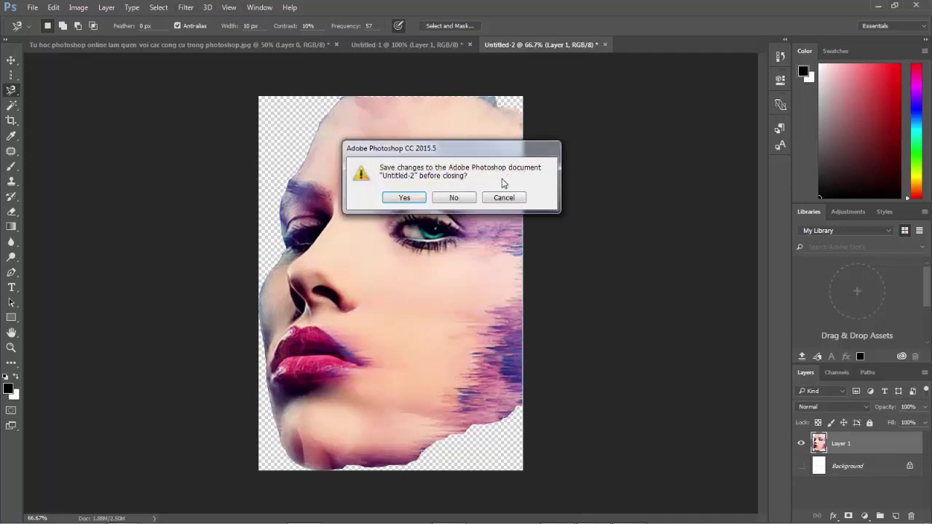
pyautogui.click(454, 198)
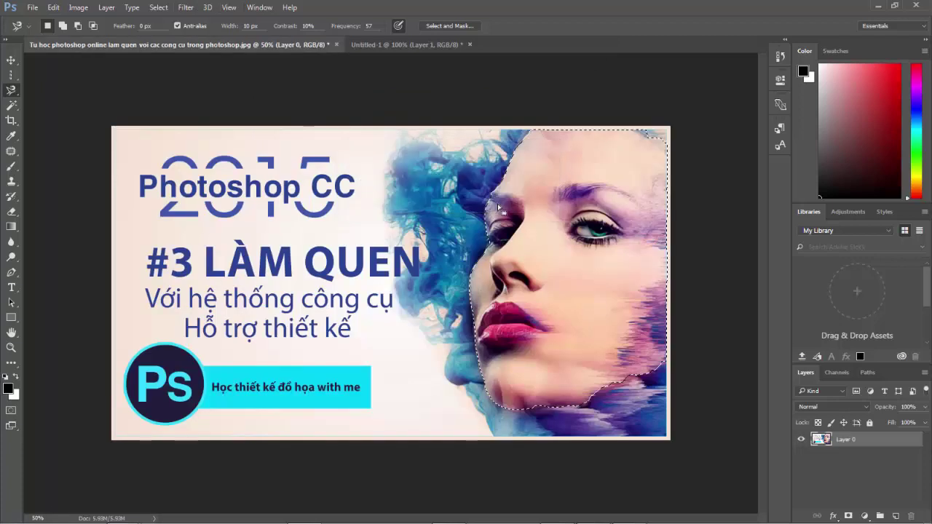
# Step: Start a Magnetic Lasso path in the blue hair, cancel it, and show the automatic selection tools
pyautogui.rightClick(10, 90)
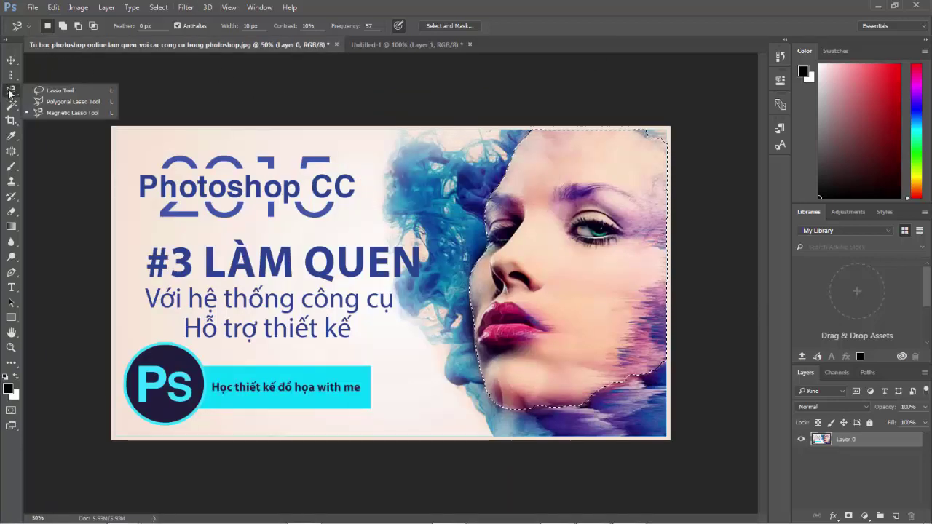
pyautogui.click(67, 112)
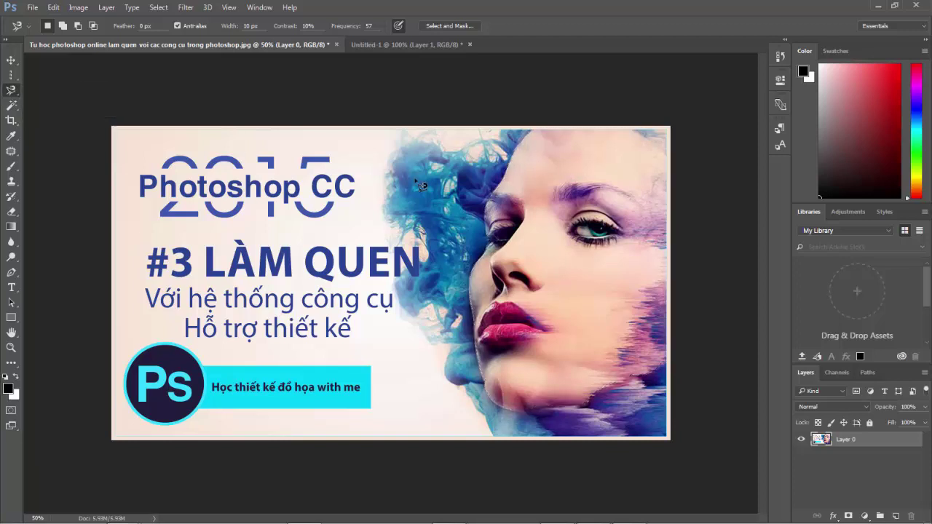
pyautogui.click(414, 178)
pyautogui.press('Escape')
pyautogui.press('v')
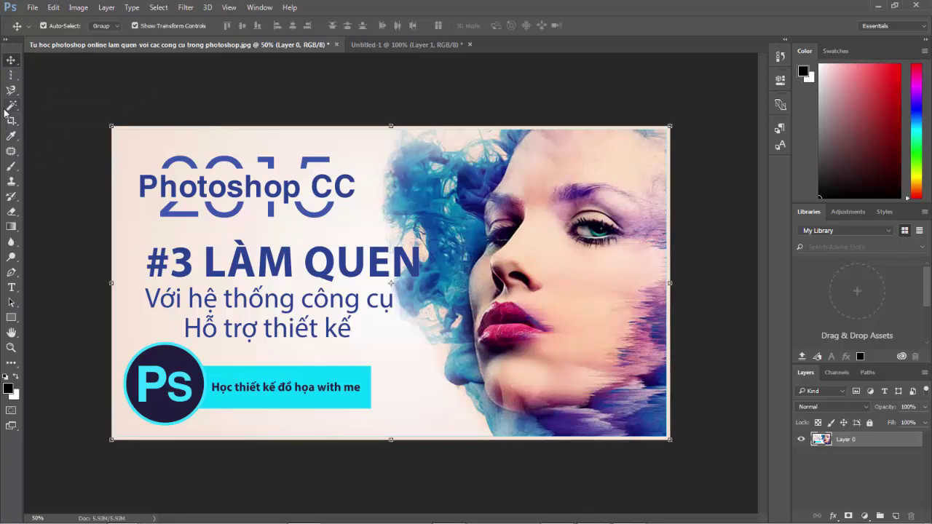
pyautogui.click(10, 109)
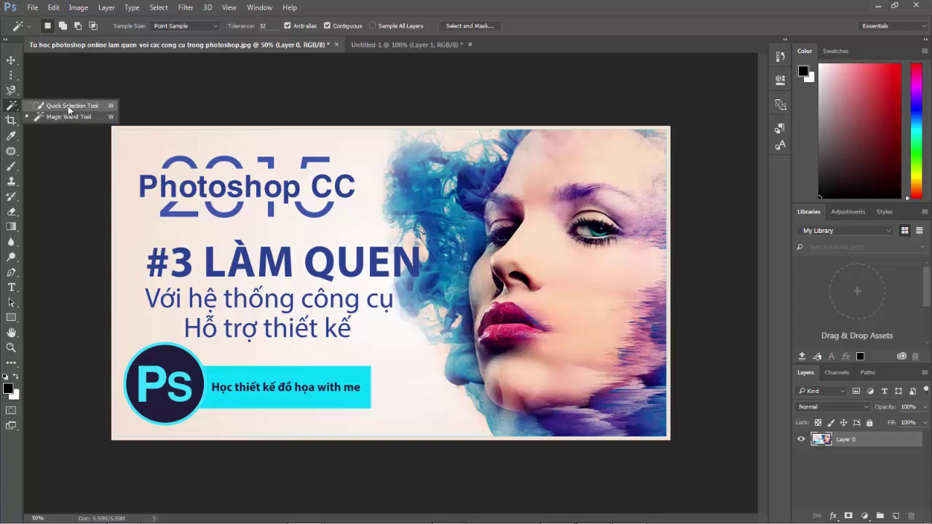
# Step: Paint a Quick Selection over the woman's face along the chin and jaw
pyautogui.click(70, 109)
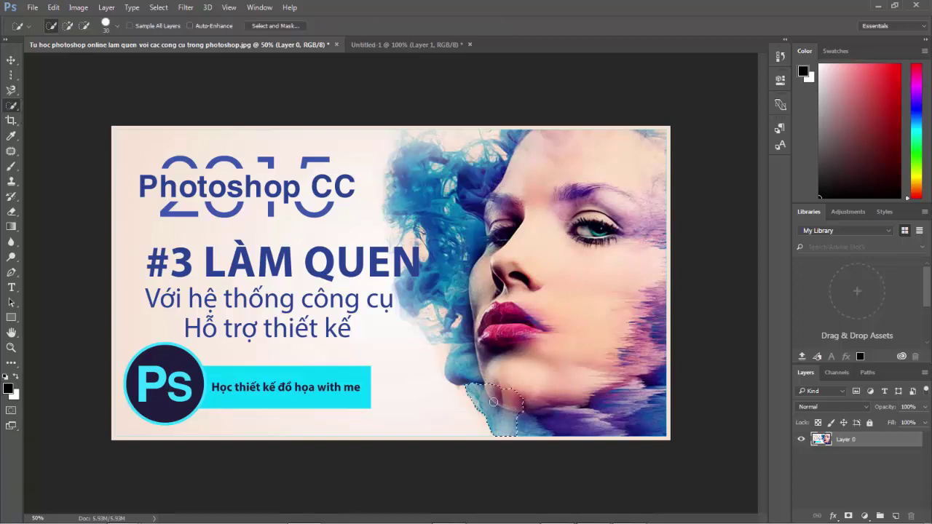
pyautogui.moveTo(498, 397); pyautogui.dragTo(509, 399)
pyautogui.hotkey('ctrl', 'd')
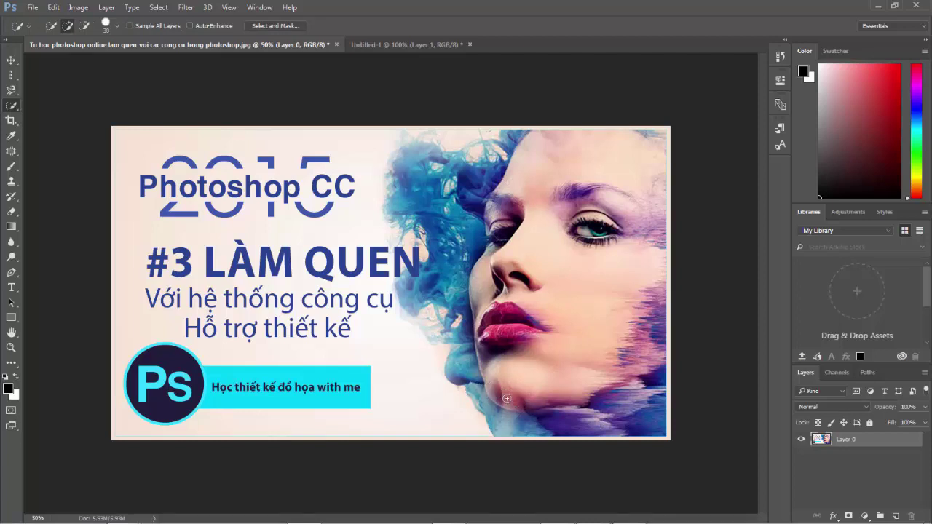
pyautogui.moveTo(502, 397)
pyautogui.mouseDown()
pyautogui.moveTo(477, 329)
pyautogui.moveTo(478, 299)
pyautogui.moveTo(494, 212)
pyautogui.moveTo(517, 160)
pyautogui.mouseUp()
pyautogui.moveTo(534, 121); pyautogui.dragTo(543, 127)
# Step: Subtract excess areas near the chin, bottom, bottom-right and top edges from the face selection
pyautogui.press('alt')
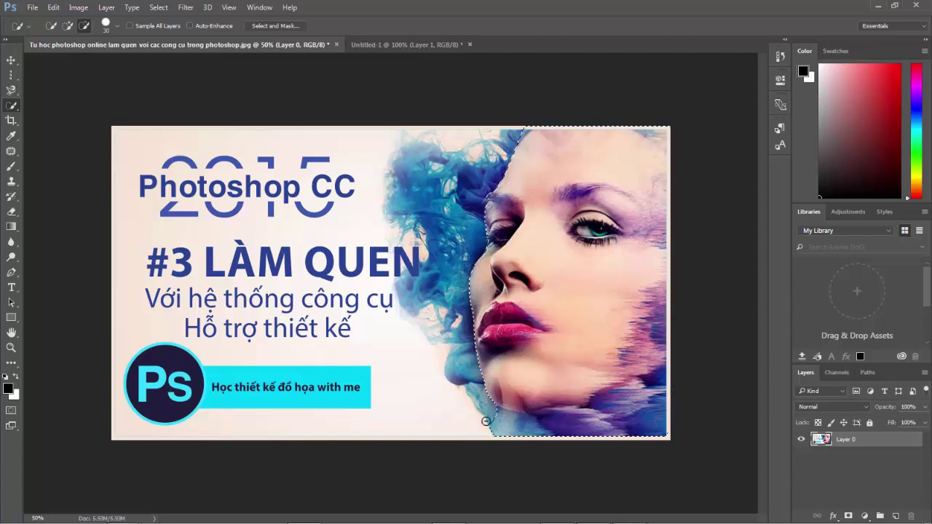
pyautogui.moveTo(516, 426); pyautogui.dragTo(527, 422)
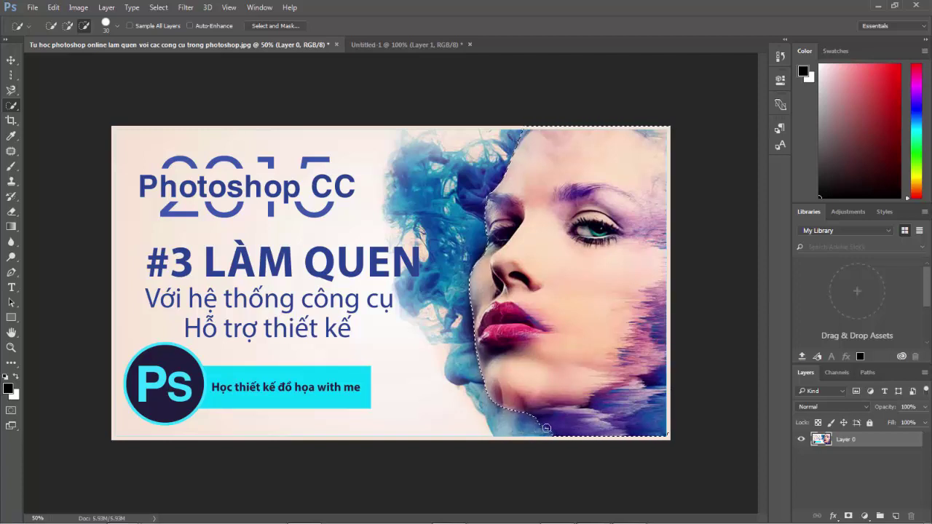
pyautogui.moveTo(540, 423); pyautogui.dragTo(606, 417)
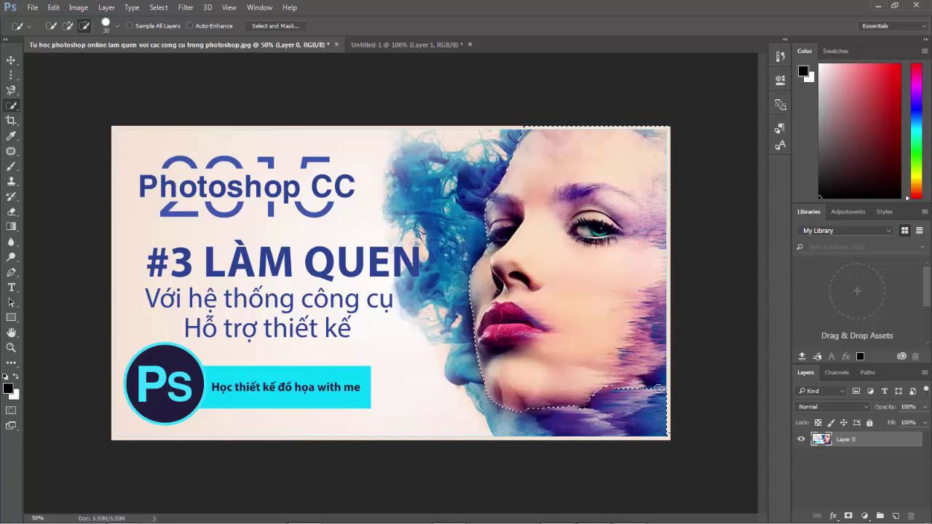
pyautogui.moveTo(658, 389); pyautogui.dragTo(663, 387)
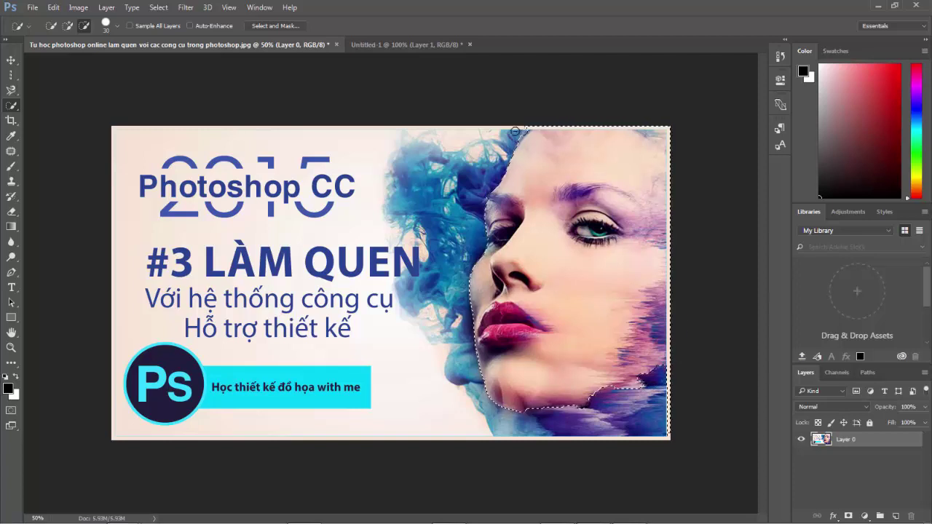
pyautogui.moveTo(523, 130); pyautogui.dragTo(522, 136)
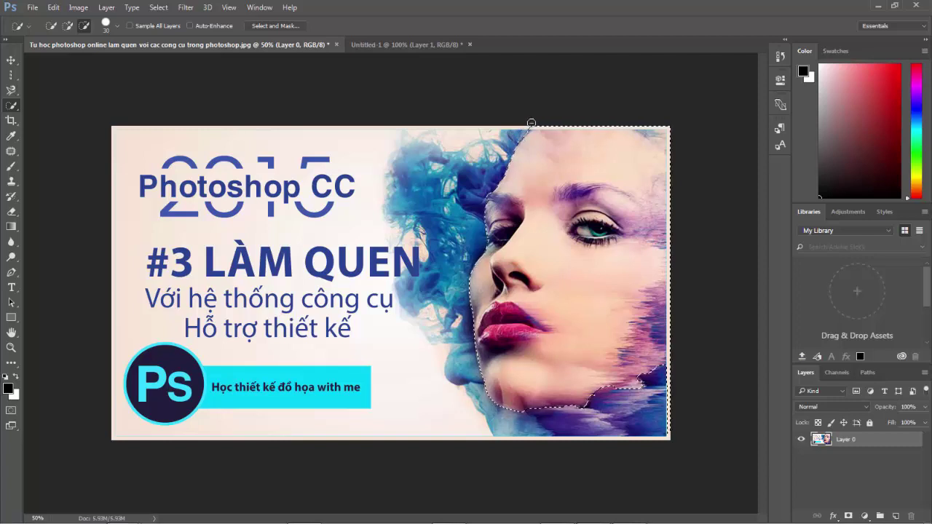
pyautogui.press('alt')
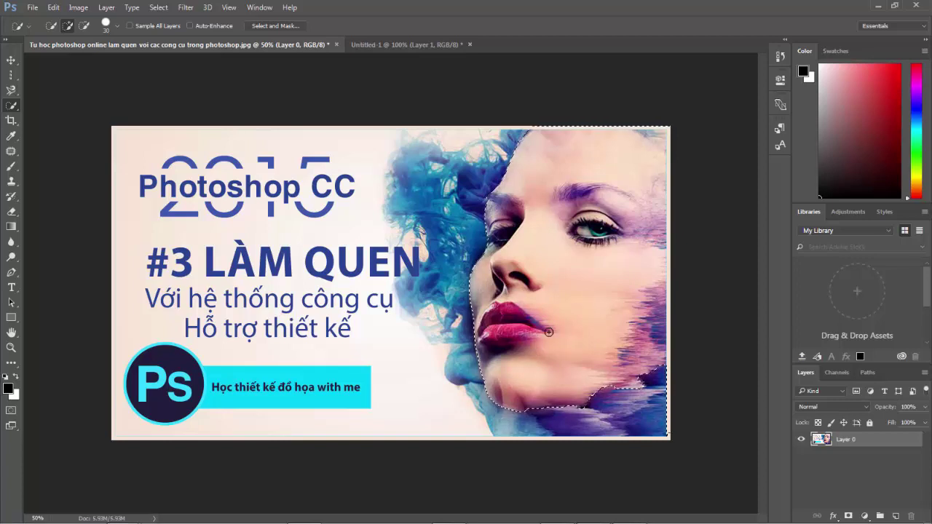
# Step: Test the face selection with Delete and undo, then create a new blank document
pyautogui.press('Delete')
pyautogui.hotkey('ctrl', 'z')
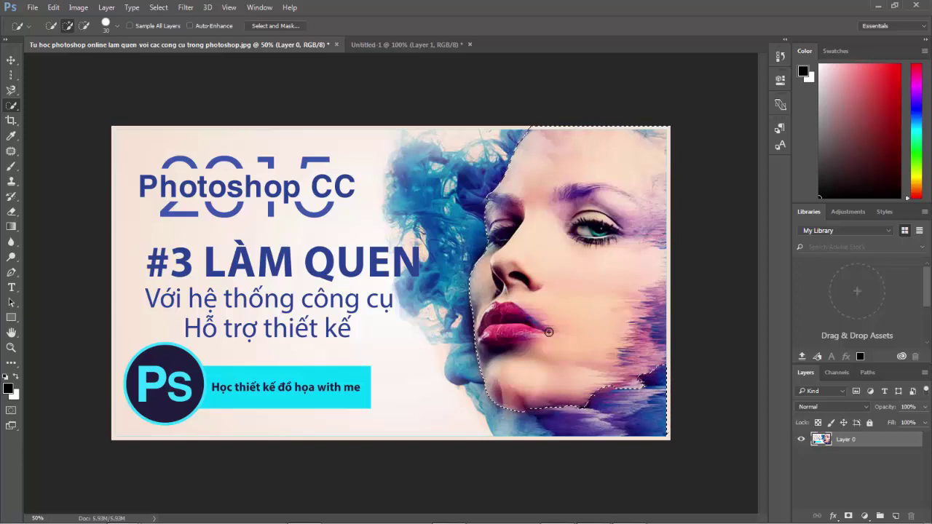
pyautogui.hotkey('ctrl', 'n')
pyautogui.press('Return')
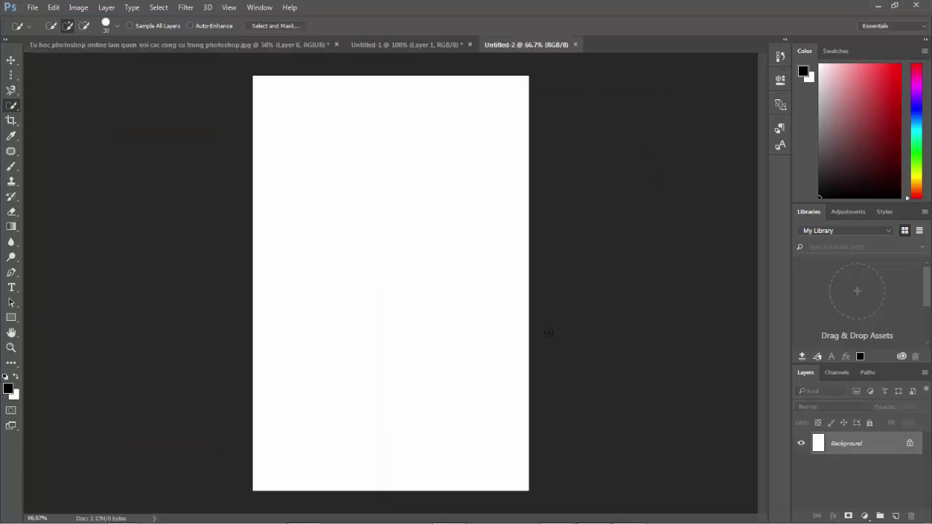
# Step: Paste the face into Untitled-2, view it over transparency, and close it without saving
pyautogui.hotkey('ctrl', 'v')
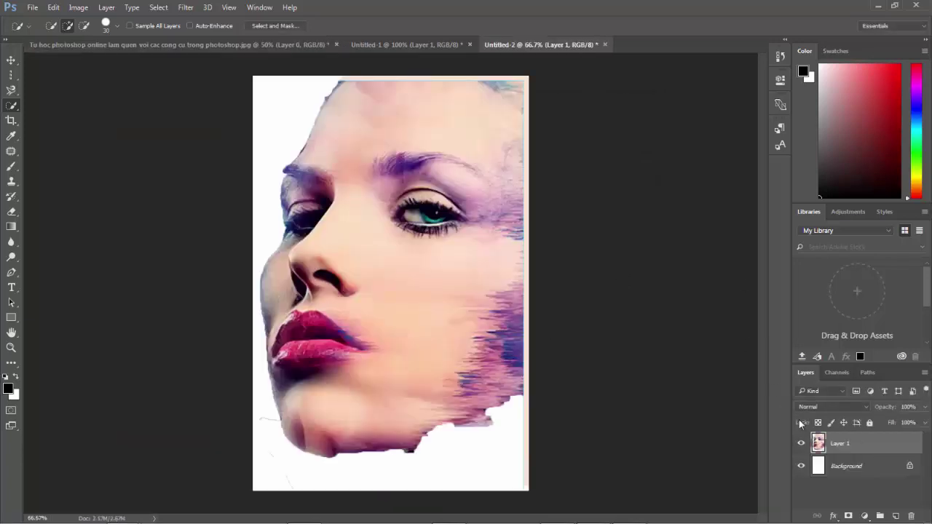
pyautogui.click(801, 465)
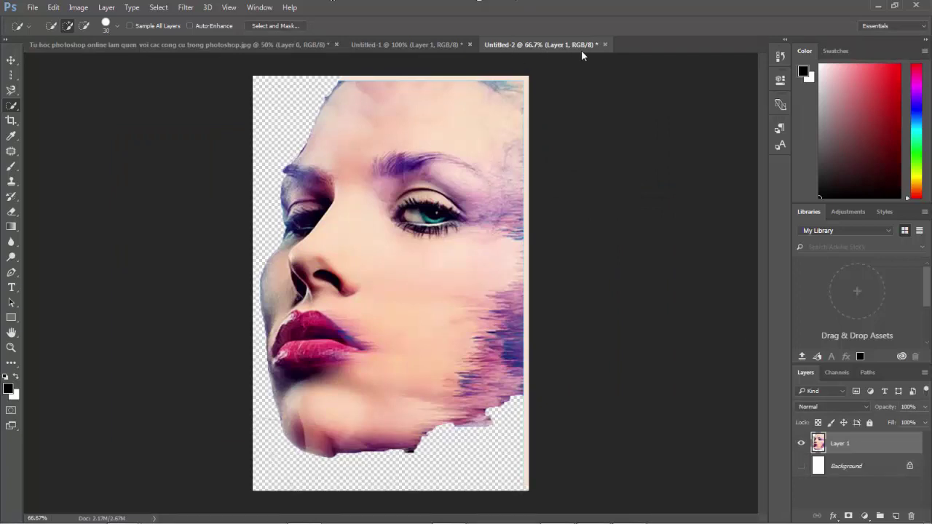
pyautogui.click(603, 44)
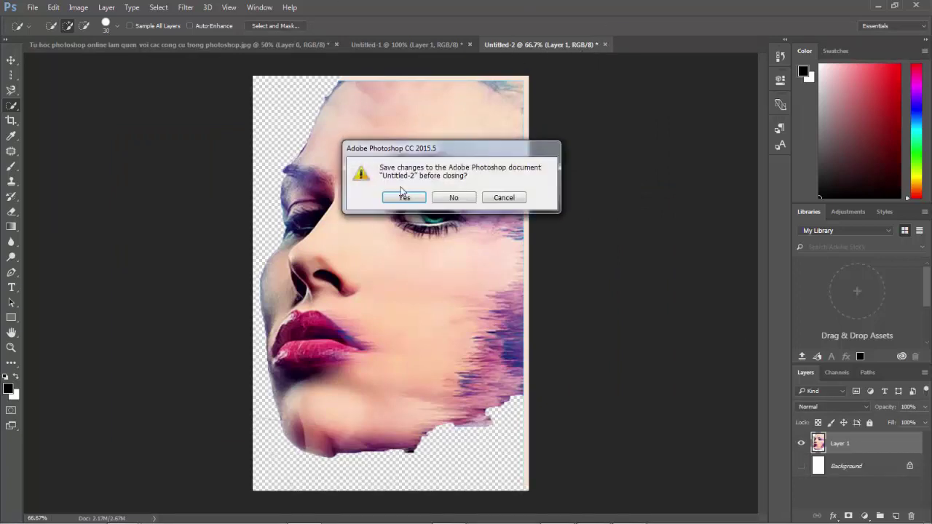
pyautogui.click(451, 201)
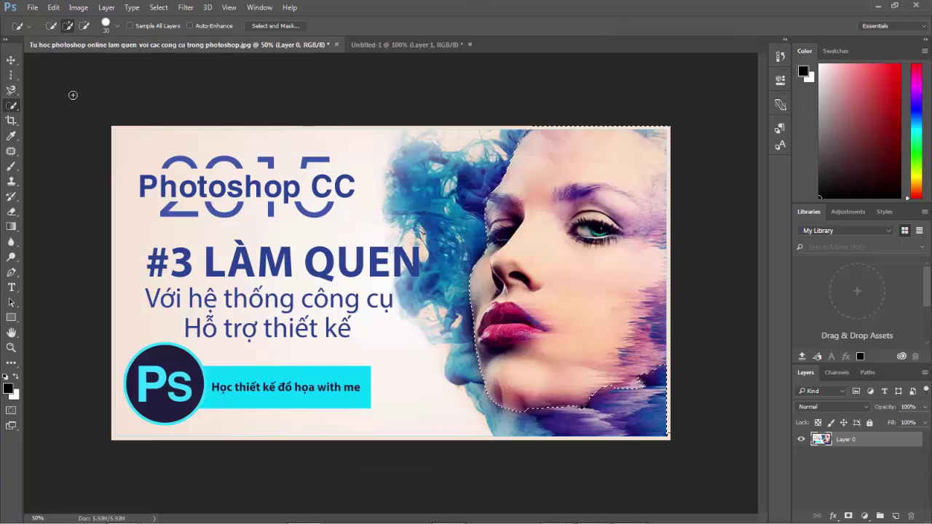
# Step: Switch to the Magic Wand Tool and clear the face selection
pyautogui.press('v')
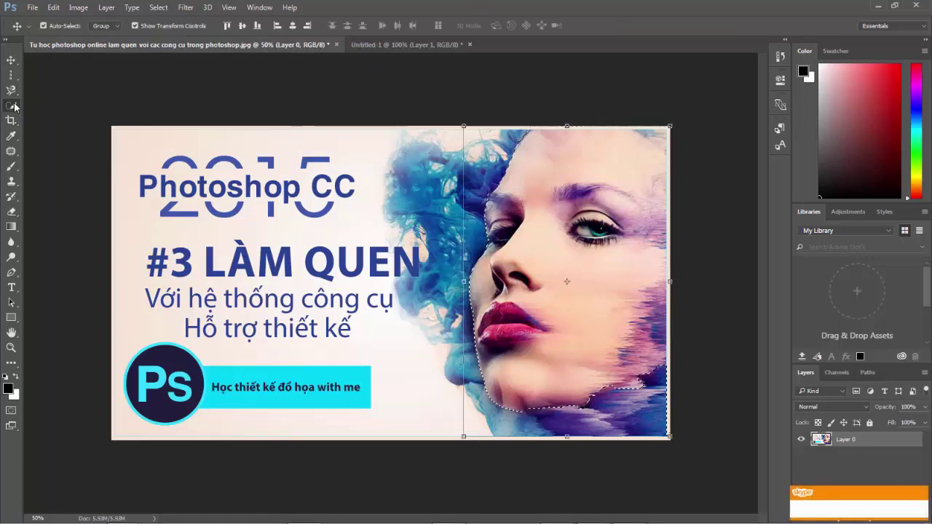
pyautogui.click(15, 106)
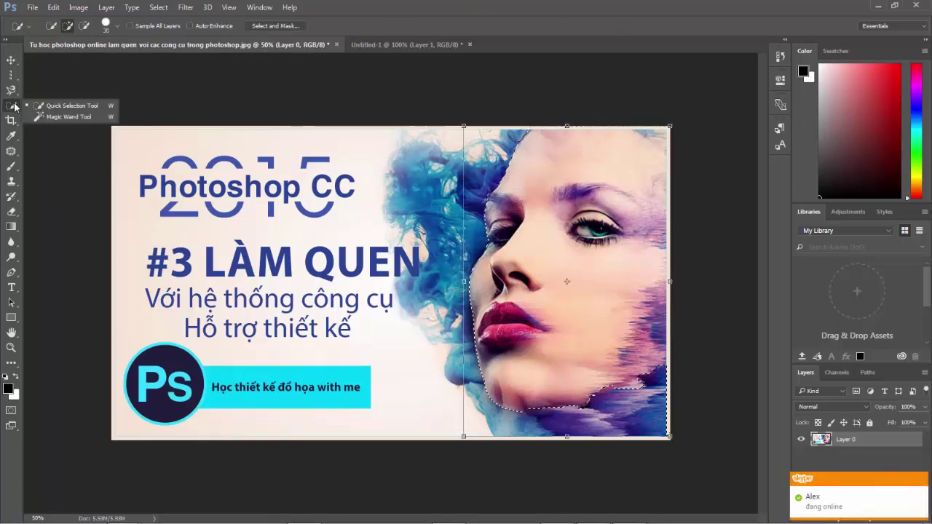
pyautogui.click(71, 117)
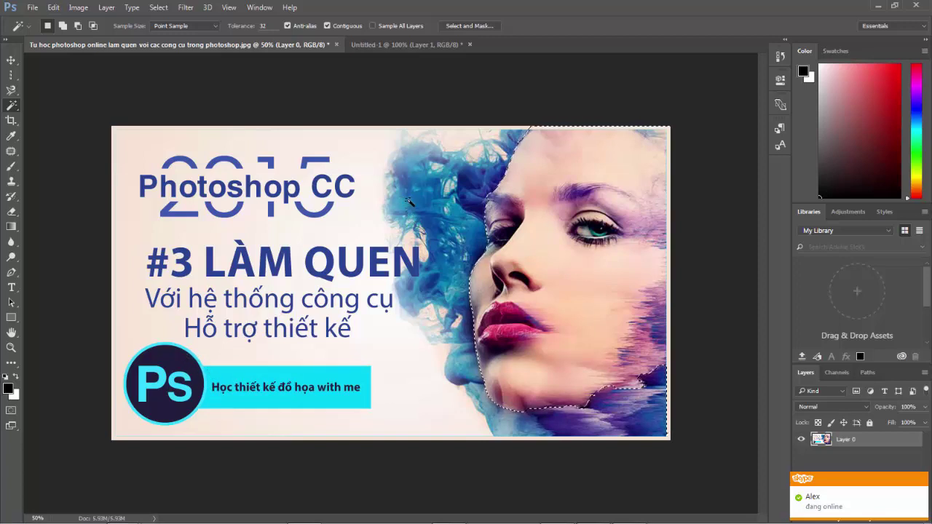
pyautogui.hotkey('ctrl', 'd')
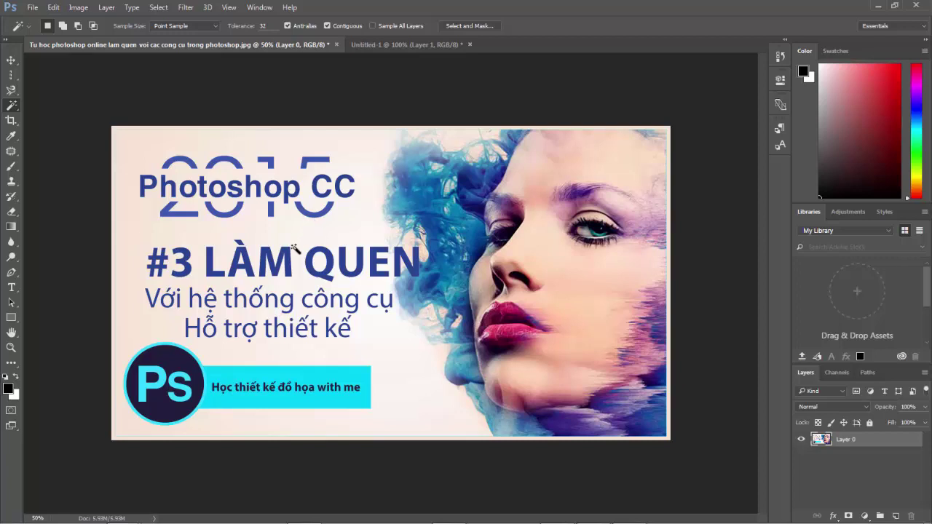
# Step: Magic Wand-select single letters in turn: M, U, E, N, then Photoshop's p and o
pyautogui.click(276, 271)
pyautogui.click(313, 267)
pyautogui.click(349, 272)
pyautogui.click(404, 262)
pyautogui.click(291, 188)
pyautogui.click(275, 188)
# Step: Add the L of LÀM with Shift, try Alt-subtract, then deselect everything
pyautogui.press('shift')
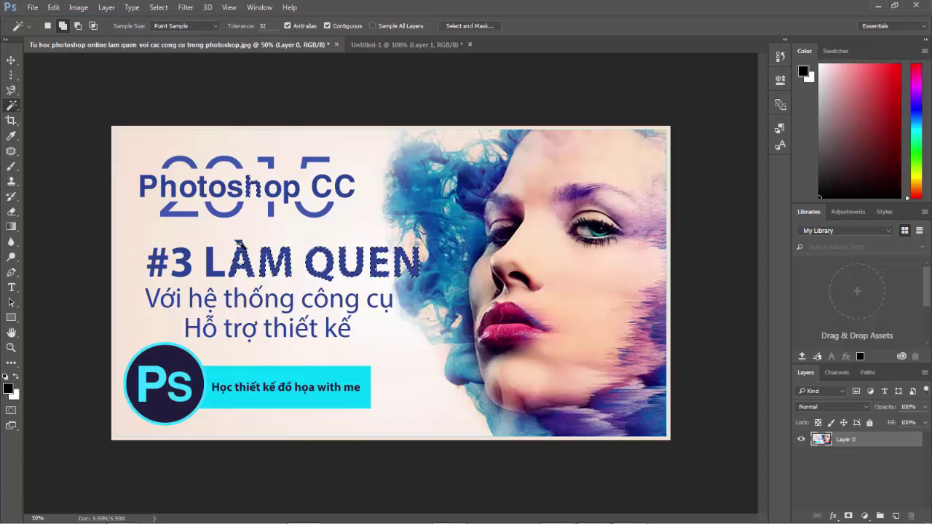
pyautogui.click(212, 269)
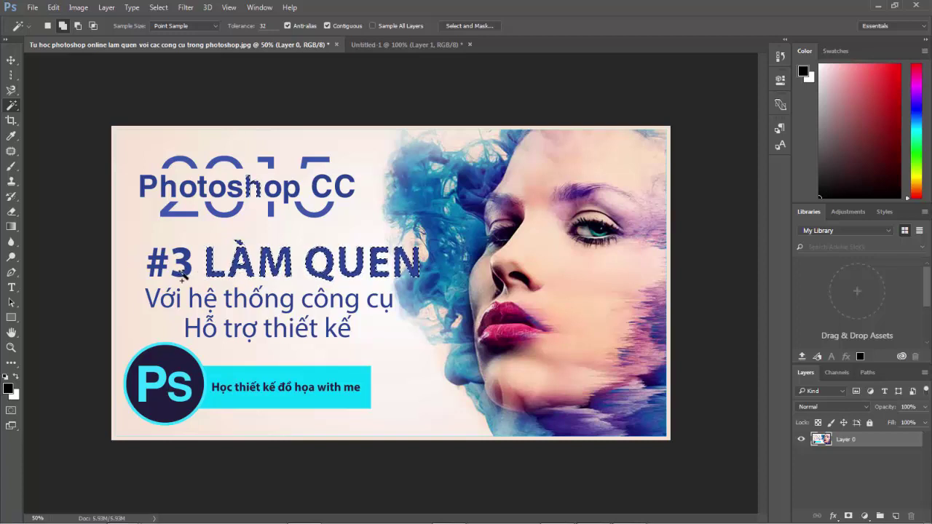
pyautogui.press('shift')
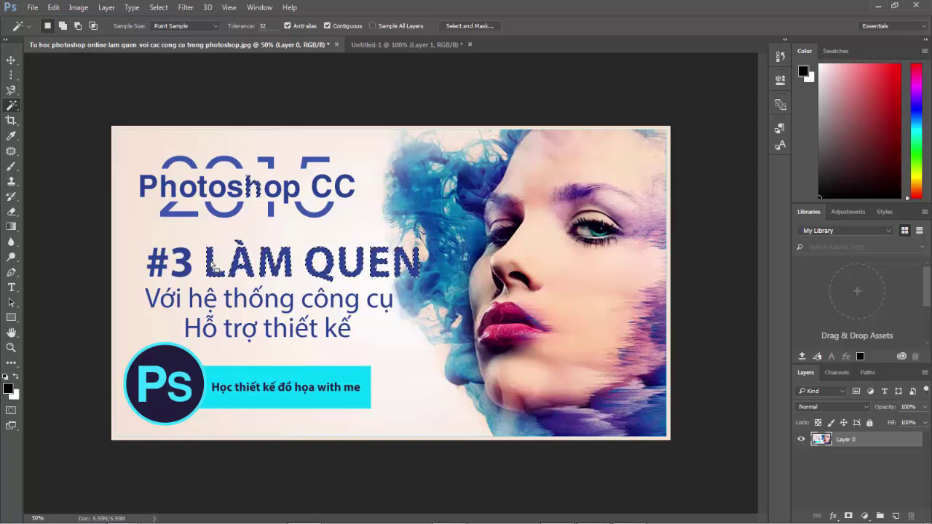
pyautogui.press('alt')
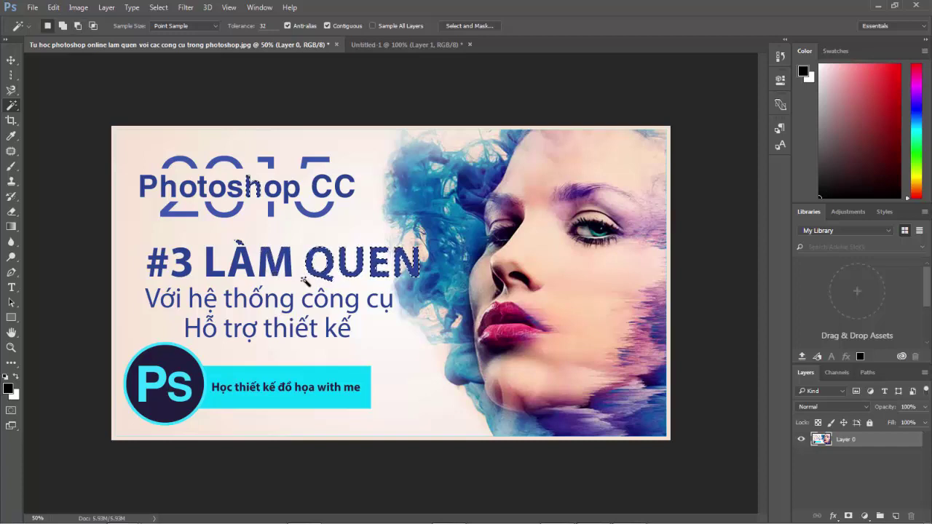
pyautogui.hotkey('ctrl', 'd')
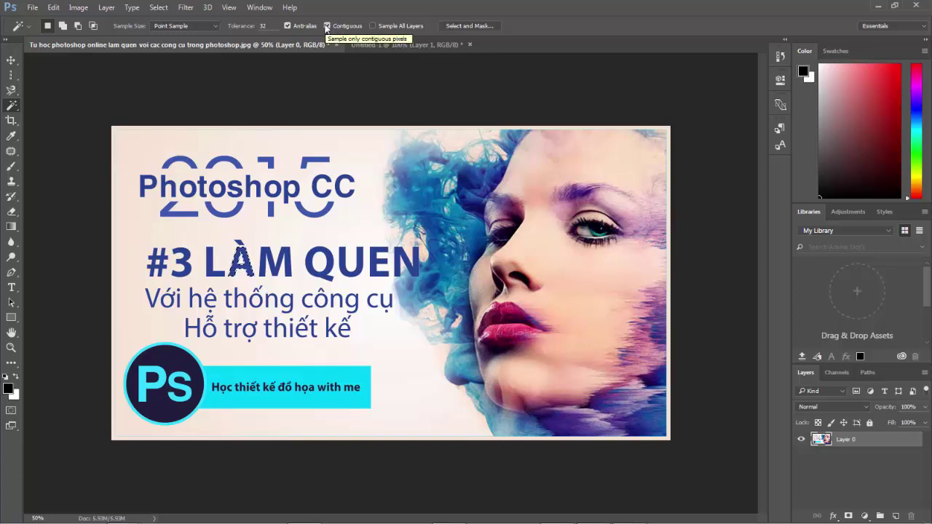
# Step: Turn off Contiguous and select all dark-blue text and hair in one click
pyautogui.click(327, 26)
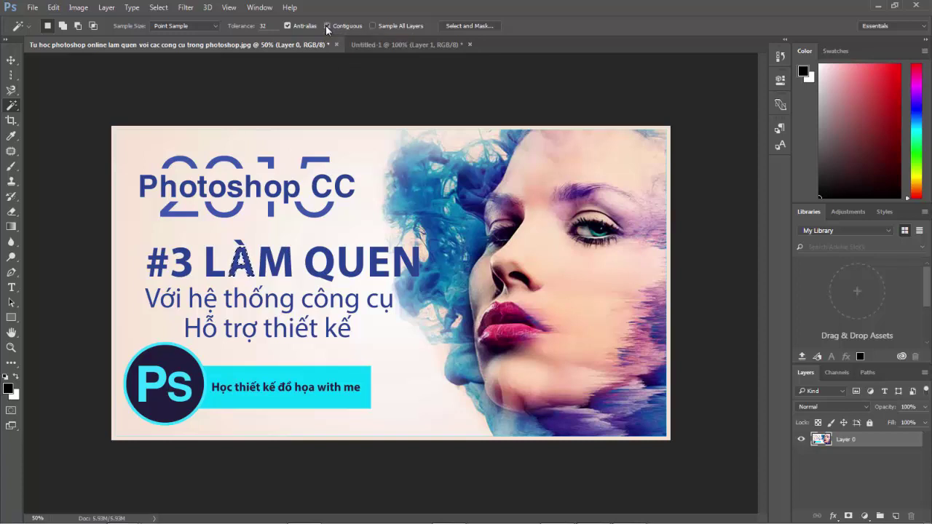
pyautogui.click(311, 260)
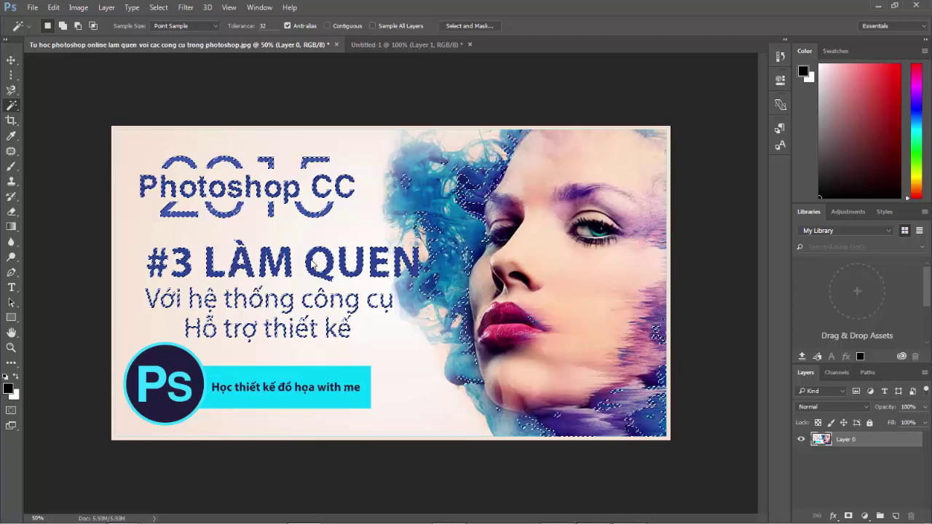
pyautogui.hotkey('ctrl', 'd')
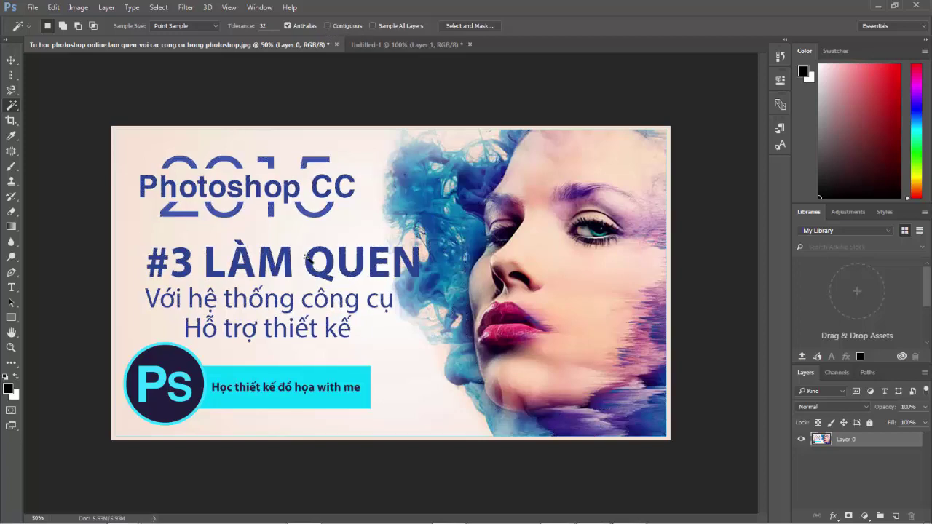
pyautogui.click(312, 260)
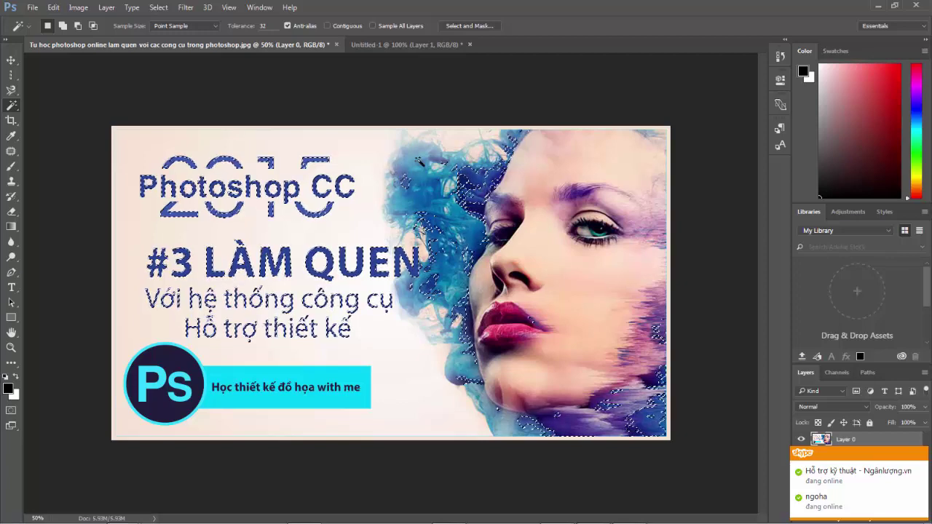
# Step: Switch to the Lasso Tool and subtract the blue hair area from the selection
pyautogui.click(12, 76)
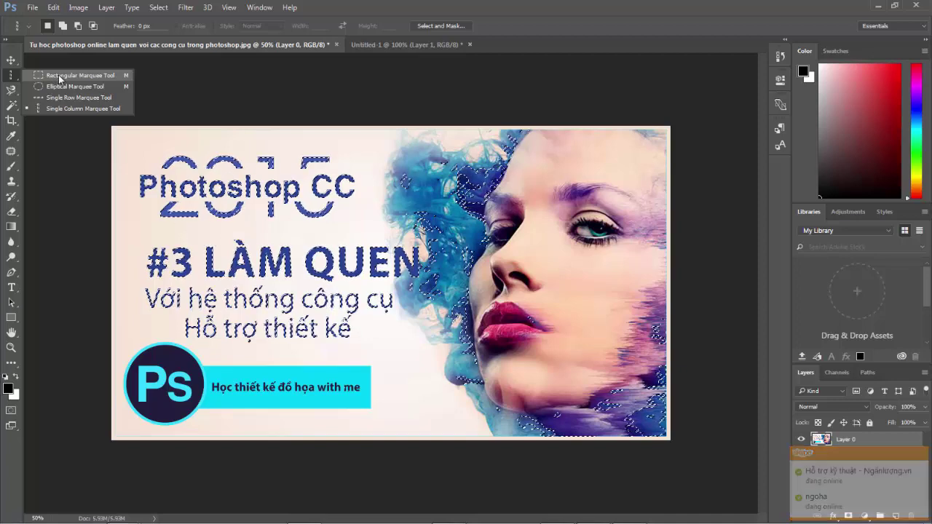
pyautogui.click(11, 90)
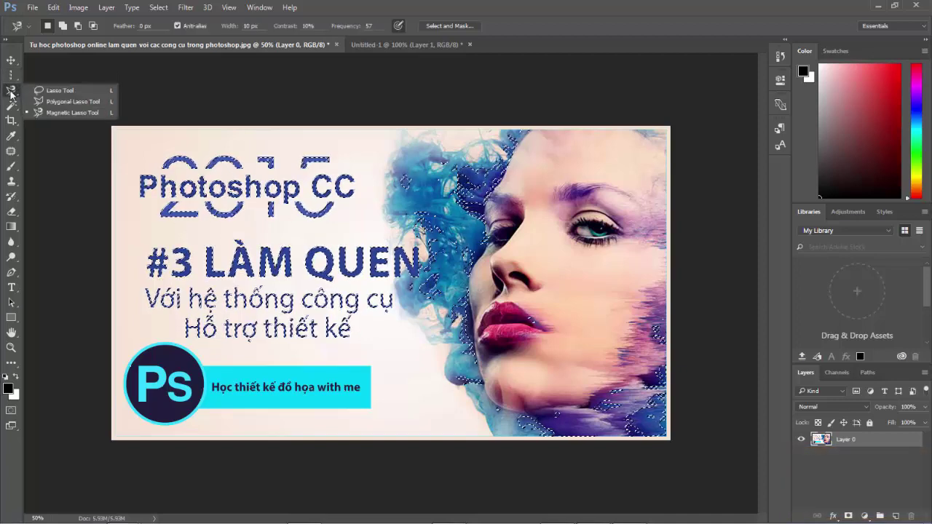
pyautogui.click(47, 91)
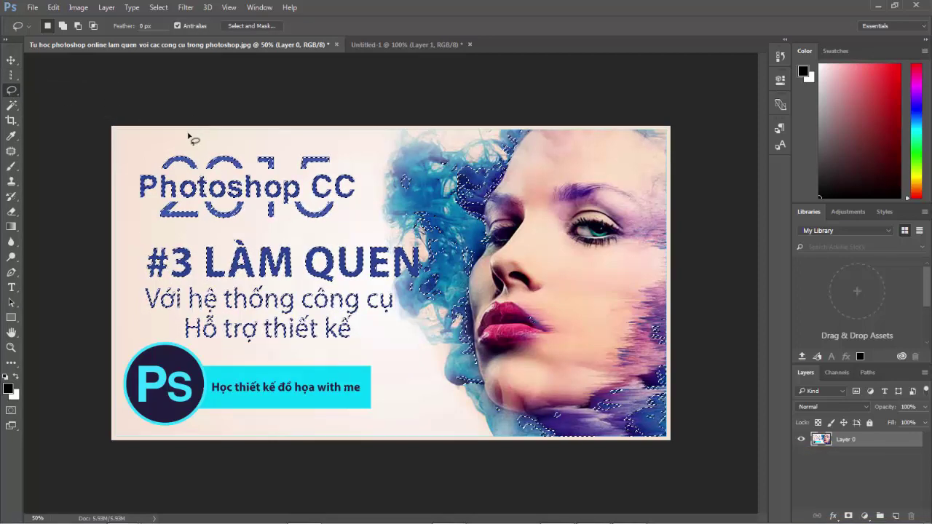
pyautogui.press('alt')
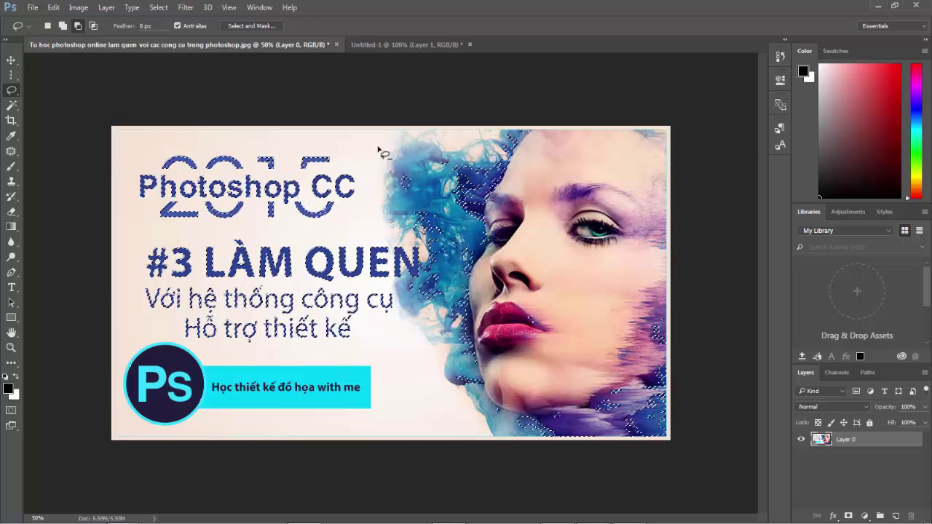
pyautogui.moveTo(378, 146)
pyautogui.mouseDown()
pyautogui.moveTo(673, 162)
pyautogui.moveTo(431, 453)
pyautogui.moveTo(406, 292)
pyautogui.mouseUp()
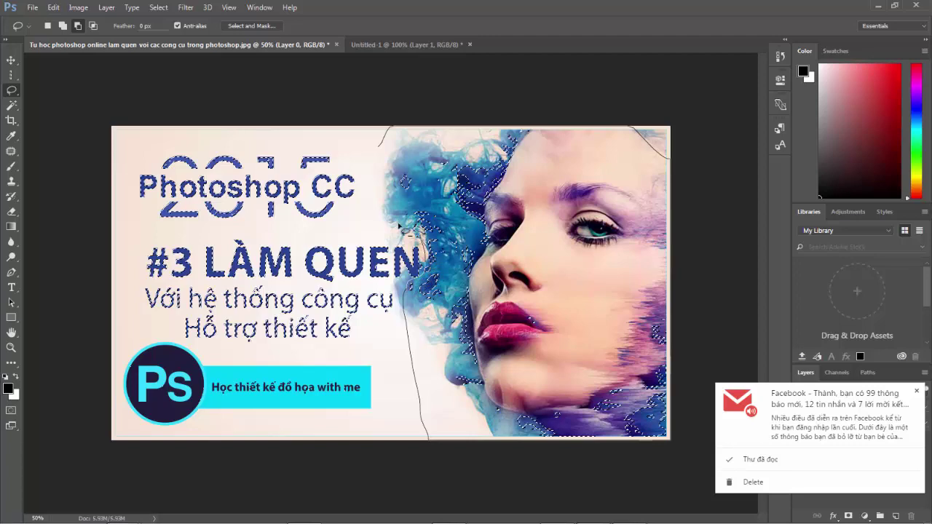
pyautogui.moveTo(400, 226); pyautogui.dragTo(379, 148)
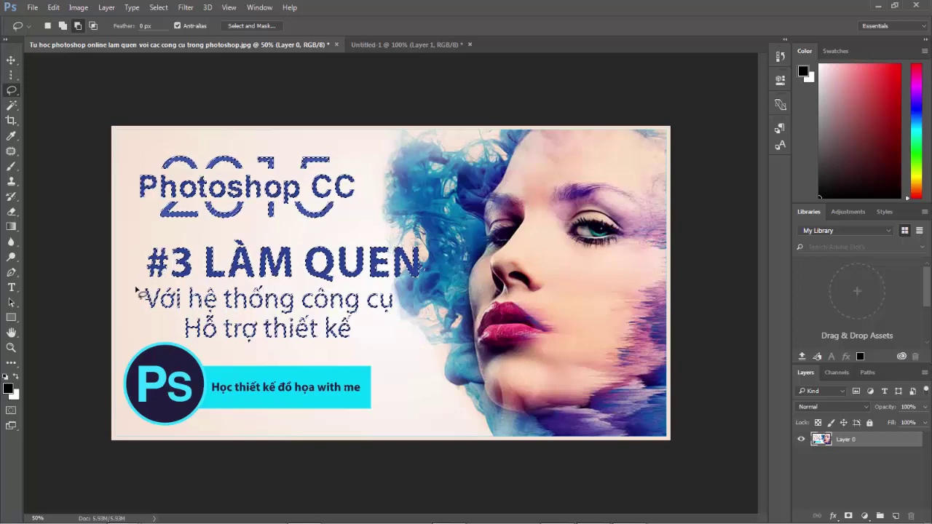
# Step: Subtract the lower text lines and Ps badge, then dismiss the email notification
pyautogui.moveTo(132, 286)
pyautogui.mouseDown()
pyautogui.moveTo(400, 291)
pyautogui.moveTo(432, 329)
pyautogui.moveTo(412, 434)
pyautogui.moveTo(268, 461)
pyautogui.moveTo(146, 446)
pyautogui.moveTo(115, 353)
pyautogui.moveTo(137, 299)
pyautogui.mouseUp()
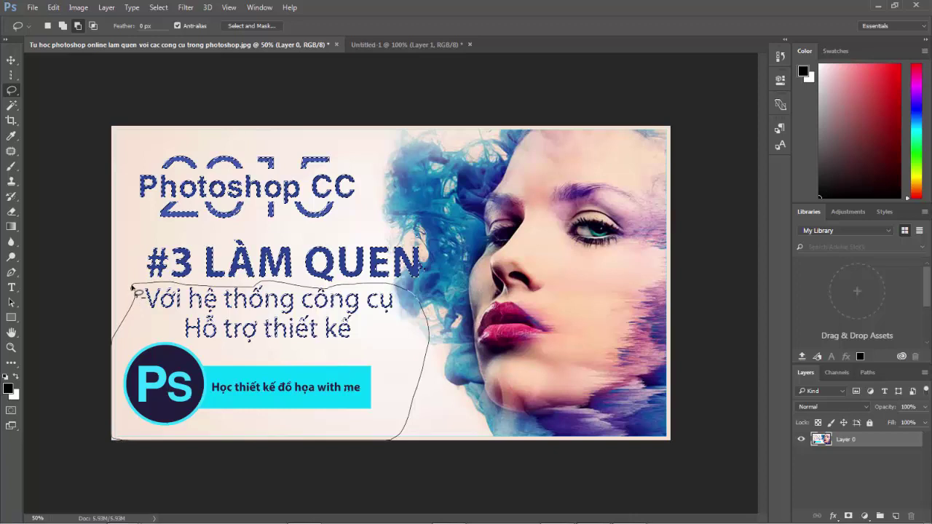
pyautogui.moveTo(135, 290); pyautogui.dragTo(134, 289)
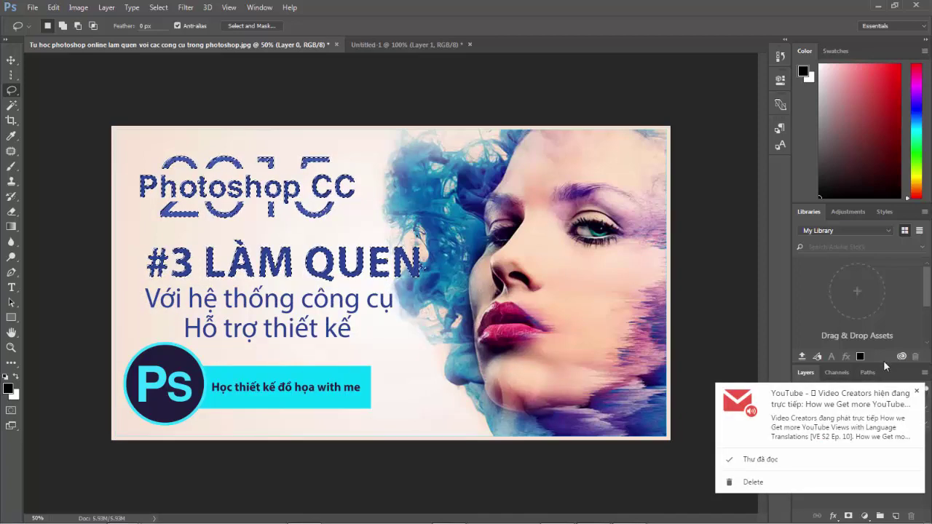
pyautogui.click(917, 391)
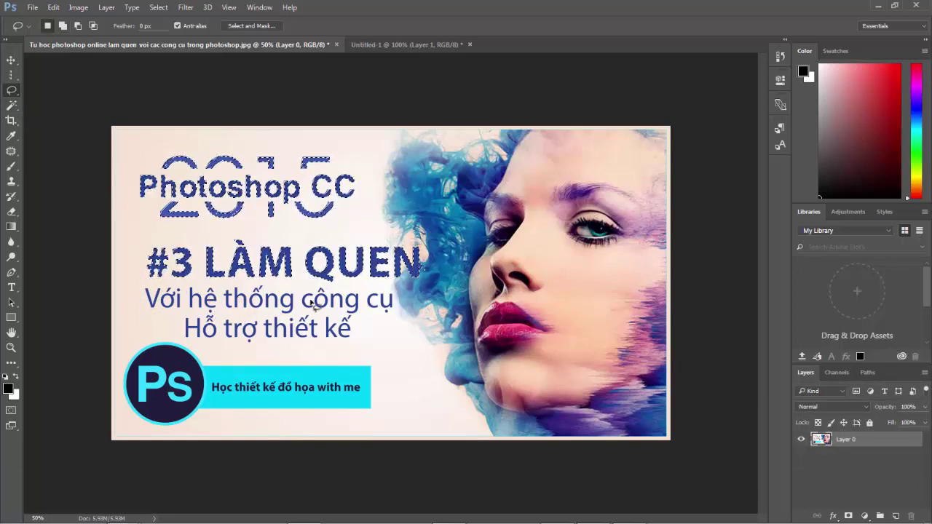
# Step: Subtract the #3 LÀM QUEN line with a rectangular marquee and copy the title to a new layer
pyautogui.click(11, 75)
pyautogui.click(65, 76)
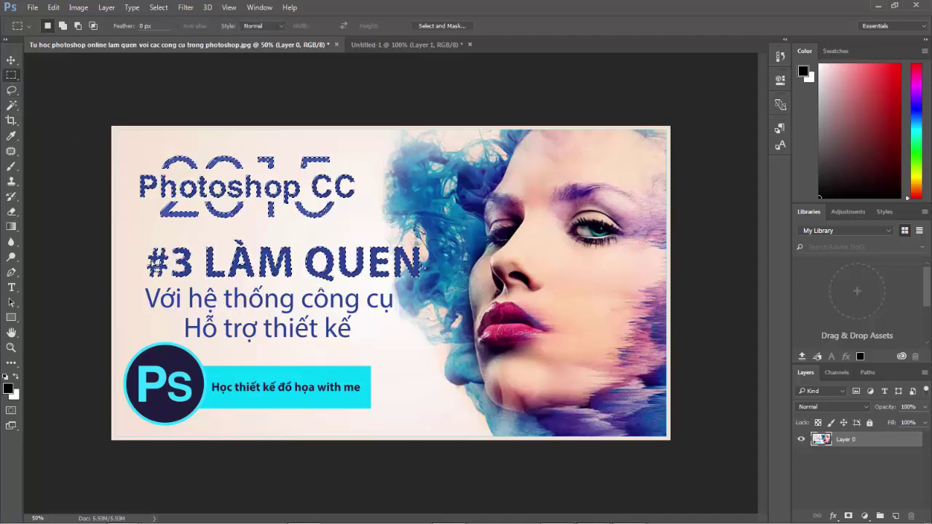
pyautogui.press('alt')
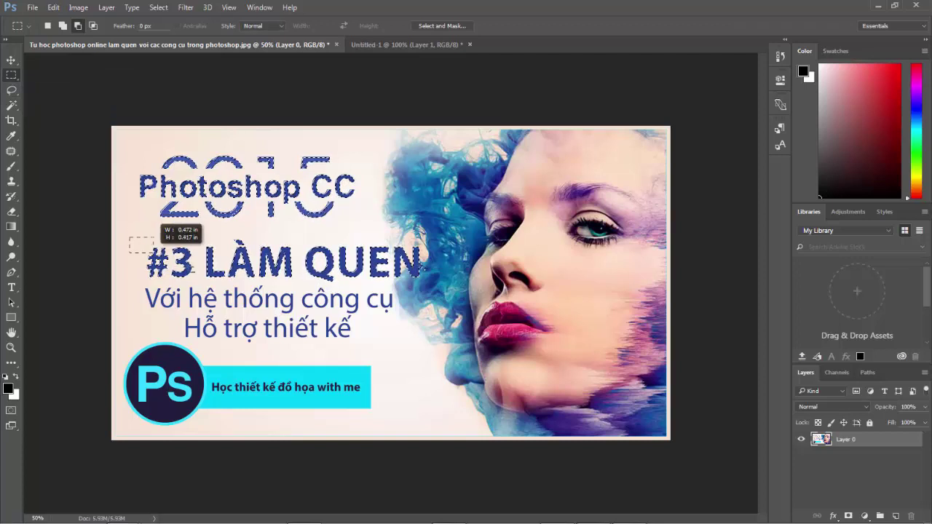
pyautogui.moveTo(154, 253); pyautogui.dragTo(447, 285)
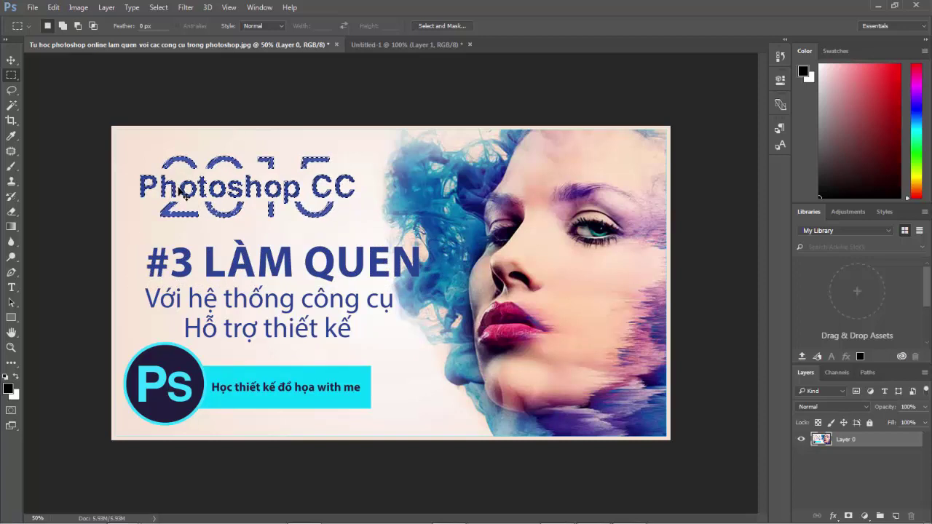
pyautogui.hotkey('ctrl', 'j')
# Step: Move the duplicated title layer down onto the banner
pyautogui.press('v')
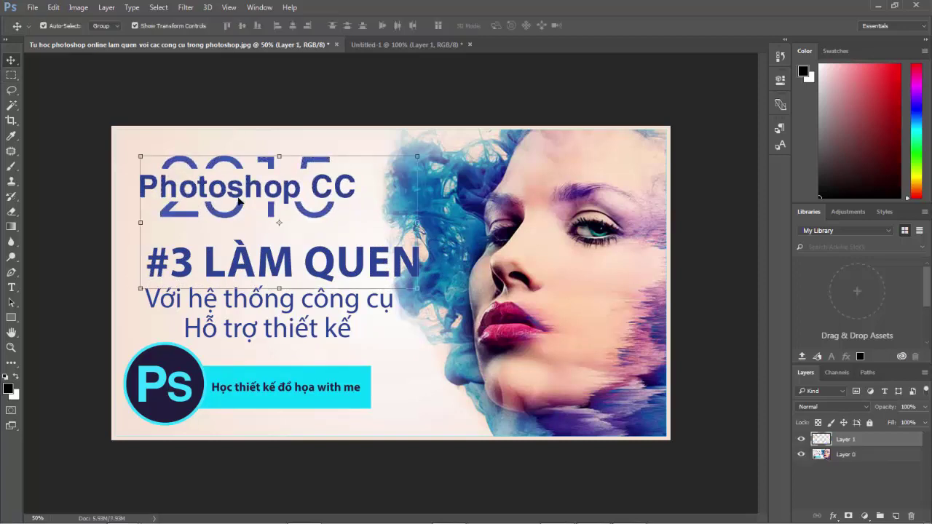
pyautogui.moveTo(199, 182)
pyautogui.mouseDown()
pyautogui.moveTo(436, 393)
pyautogui.moveTo(453, 374)
pyautogui.mouseUp()
pyautogui.hotkey('ctrl', 'z')
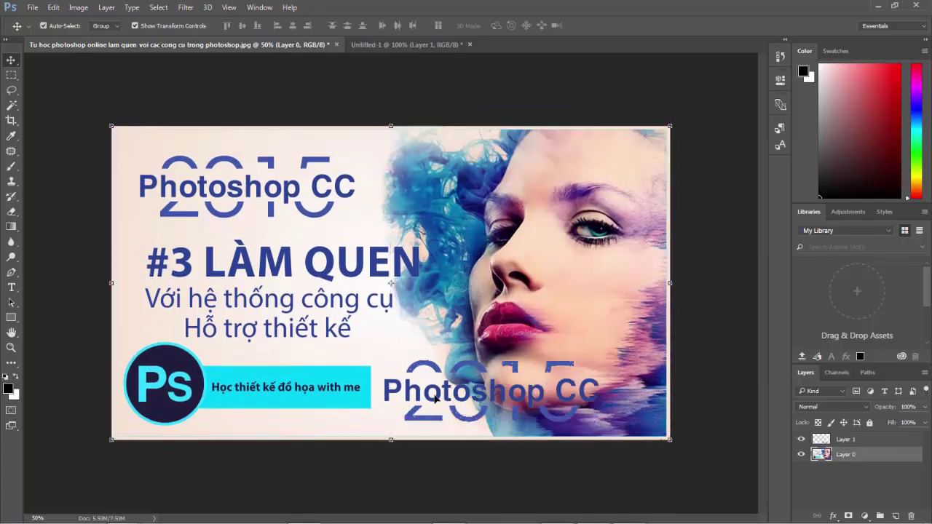
pyautogui.moveTo(436, 393); pyautogui.dragTo(324, 363)
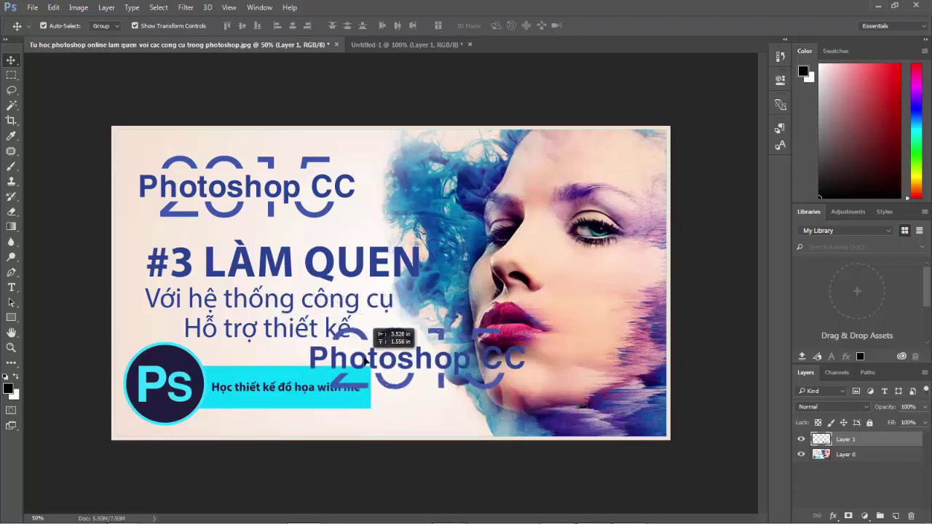
pyautogui.moveTo(324, 362)
pyautogui.mouseDown()
pyautogui.moveTo(345, 289)
pyautogui.moveTo(396, 240)
pyautogui.moveTo(266, 249)
pyautogui.mouseUp()
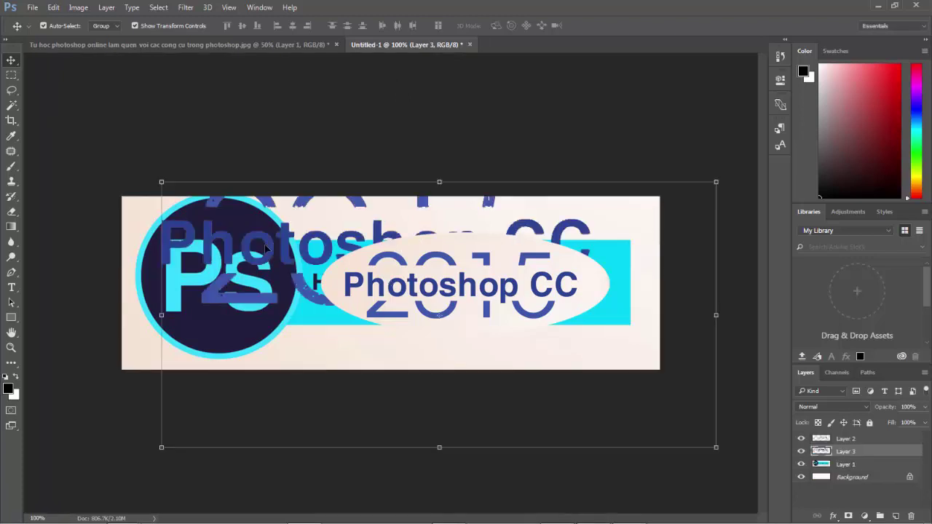
# Step: Shrink Layer 3 in Untitled-1 and delete the Ps logo and cyan bar layer
pyautogui.moveTo(161, 183); pyautogui.dragTo(302, 250)
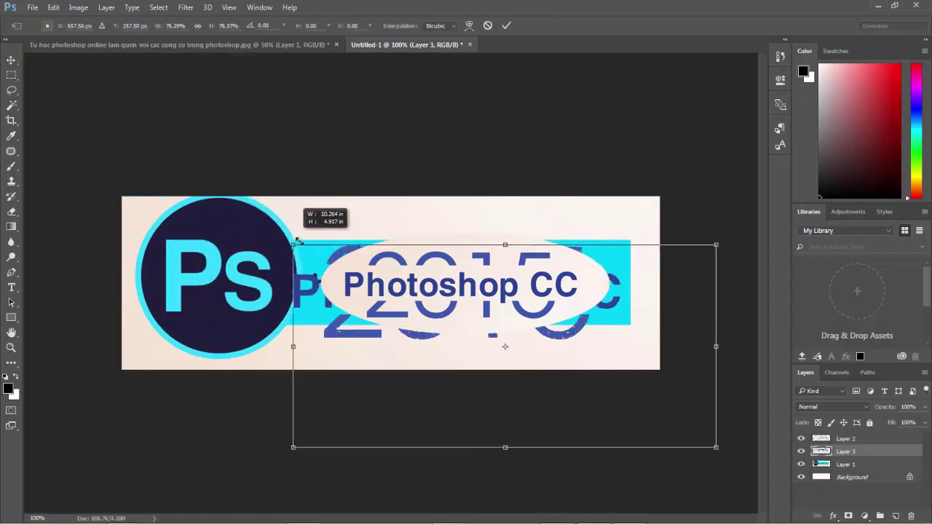
pyautogui.press('Return')
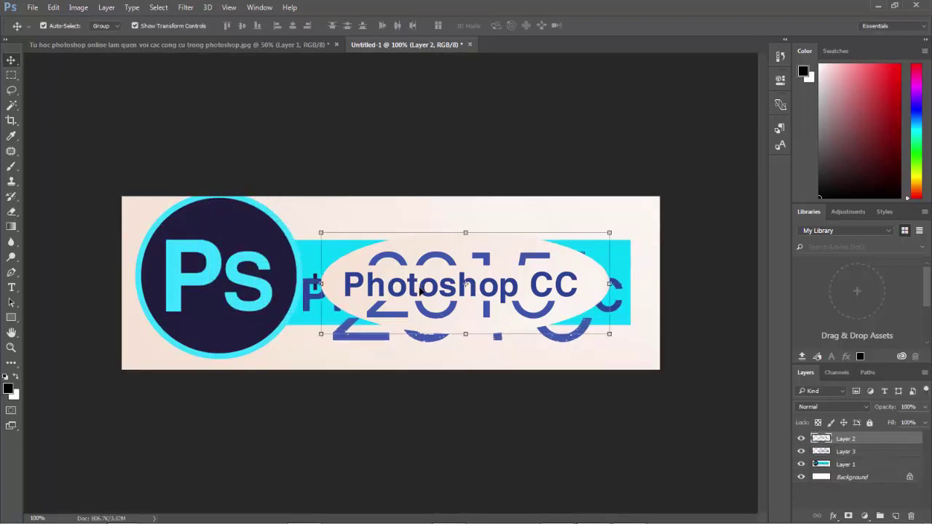
pyautogui.click(422, 271)
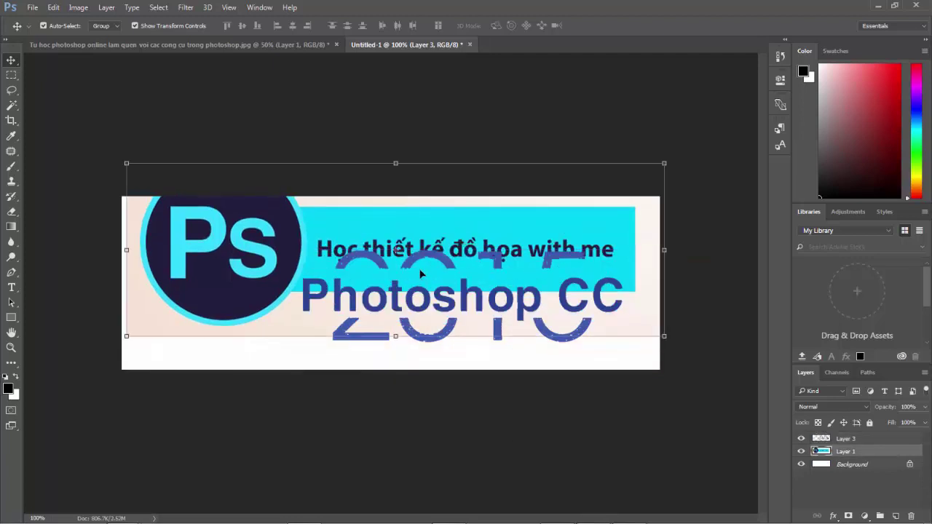
pyautogui.press('Delete')
# Step: Remove the 2015 title layer from Untitled-1 and return to the banner document
pyautogui.moveTo(330, 293)
pyautogui.mouseDown()
pyautogui.moveTo(269, 289)
pyautogui.moveTo(297, 295)
pyautogui.mouseUp()
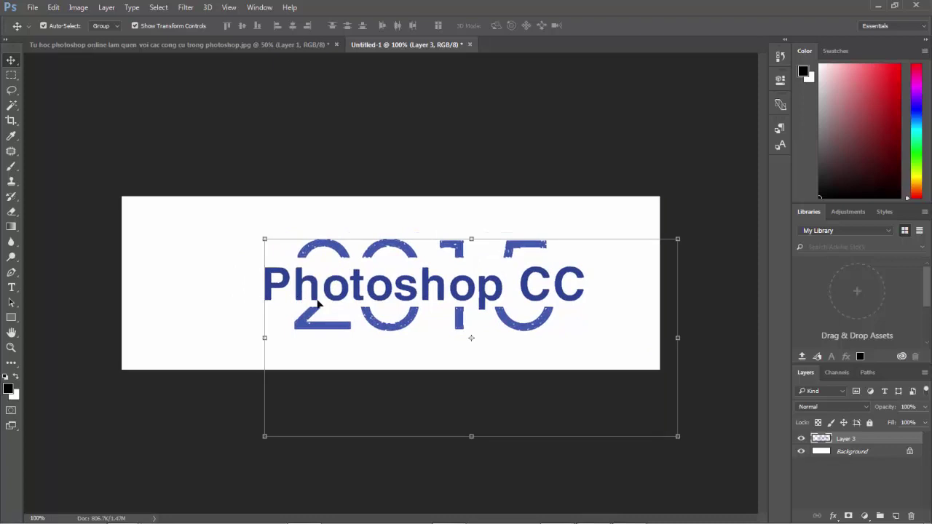
pyautogui.hotkey('ctrl', 'x')
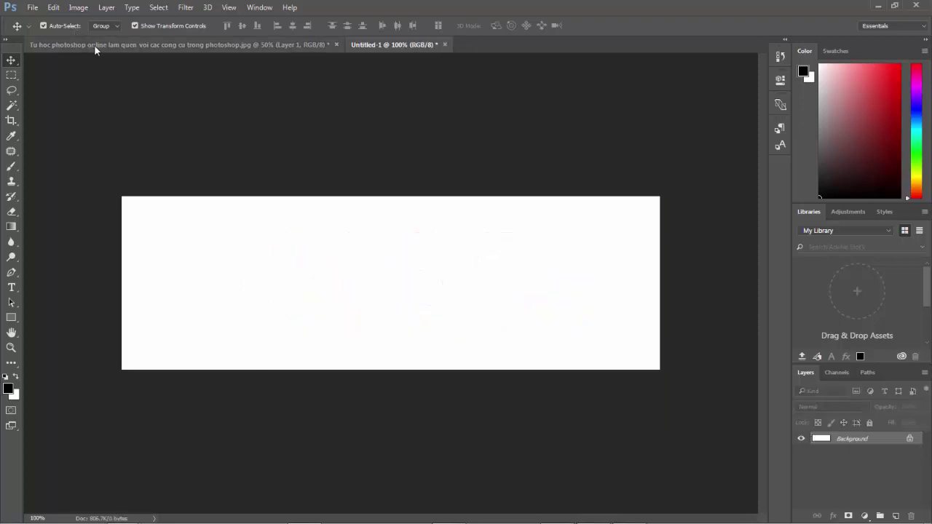
pyautogui.click(94, 44)
pyautogui.hotkey('ctrl', 'v')
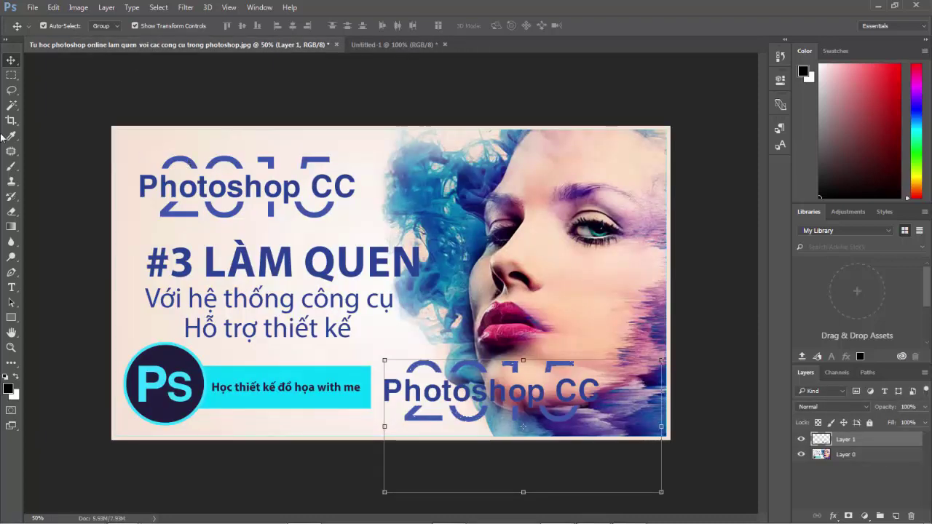
# Step: Delete the earlier duplicated title layer
pyautogui.click(13, 106)
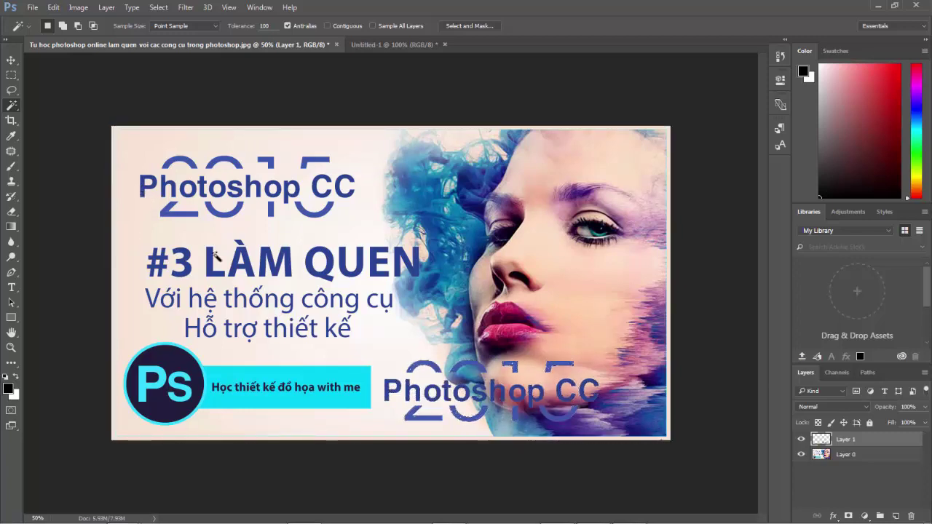
pyautogui.press('v')
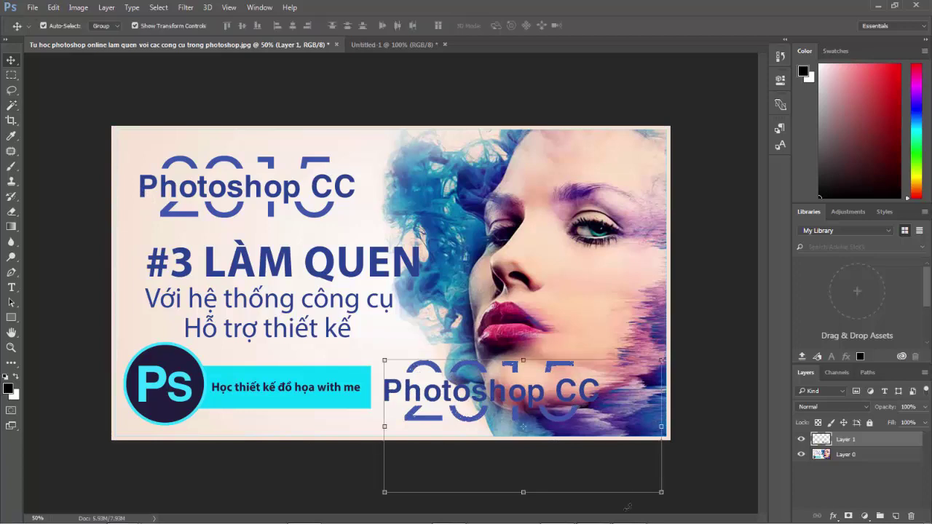
pyautogui.press('Delete')
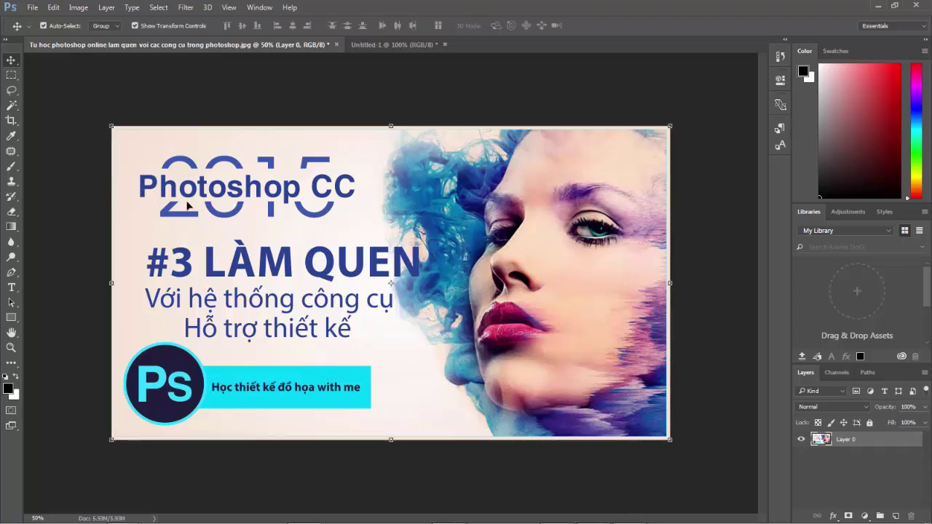
# Step: Magic Wand the blue 2015 title, subtract the face, smoke, lower text and logo, then copy it to Layer 1
pyautogui.click(11, 105)
pyautogui.click(146, 187)
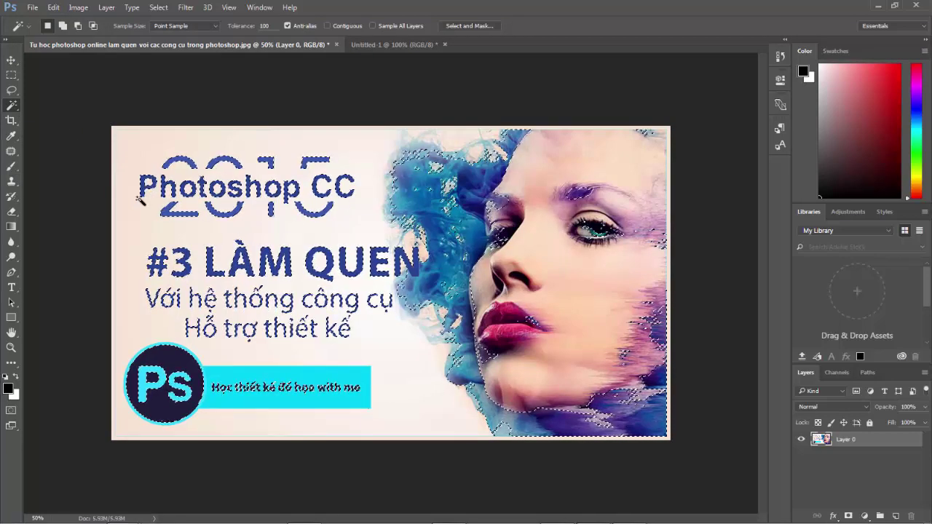
pyautogui.press('m')
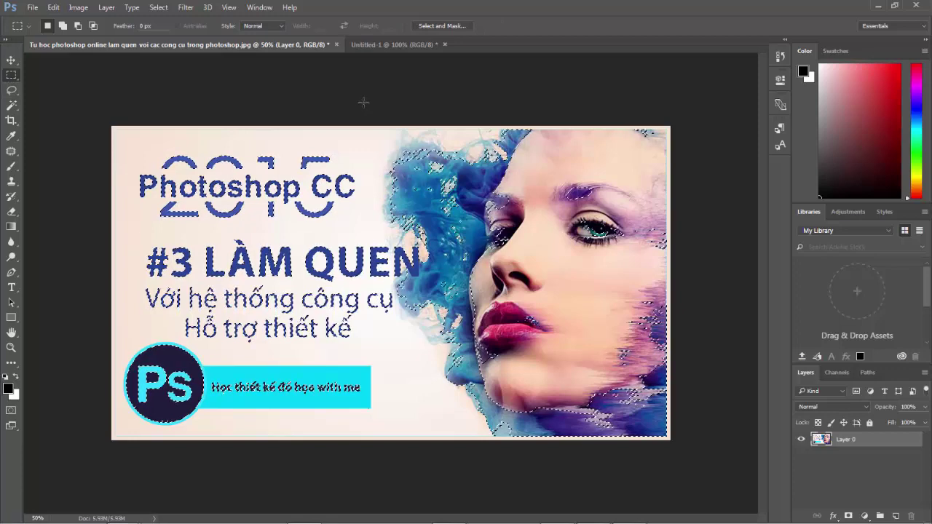
pyautogui.moveTo(364, 126); pyautogui.dragTo(757, 495)
pyautogui.hotkey('ctrl', 'd')
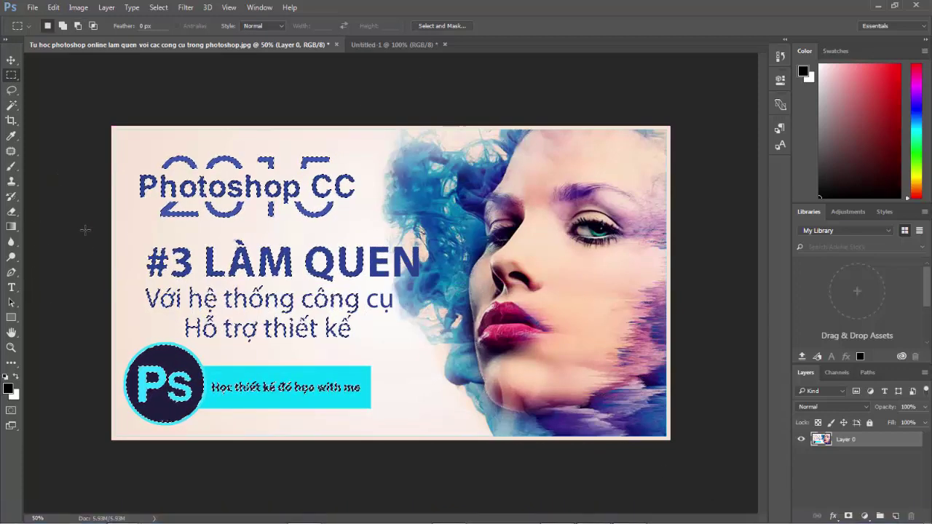
pyautogui.moveTo(85, 126); pyautogui.dragTo(626, 474)
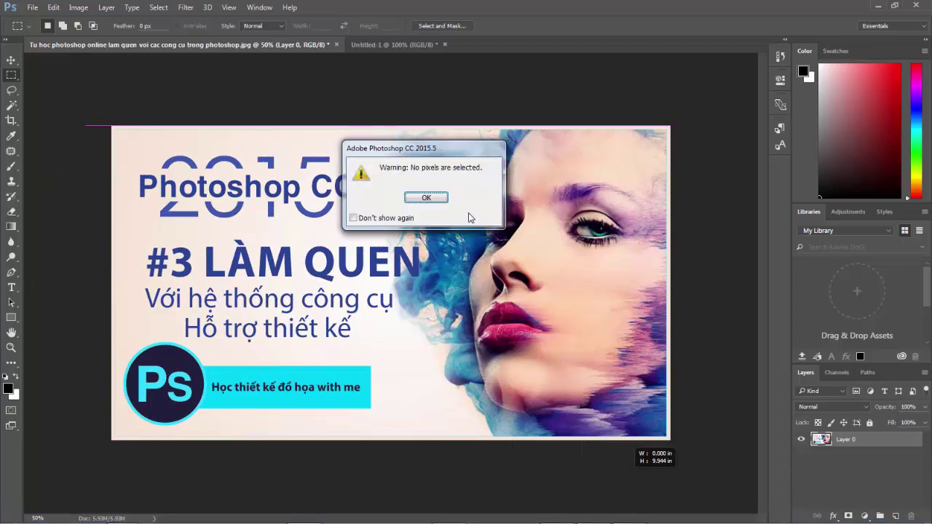
pyautogui.click(426, 197)
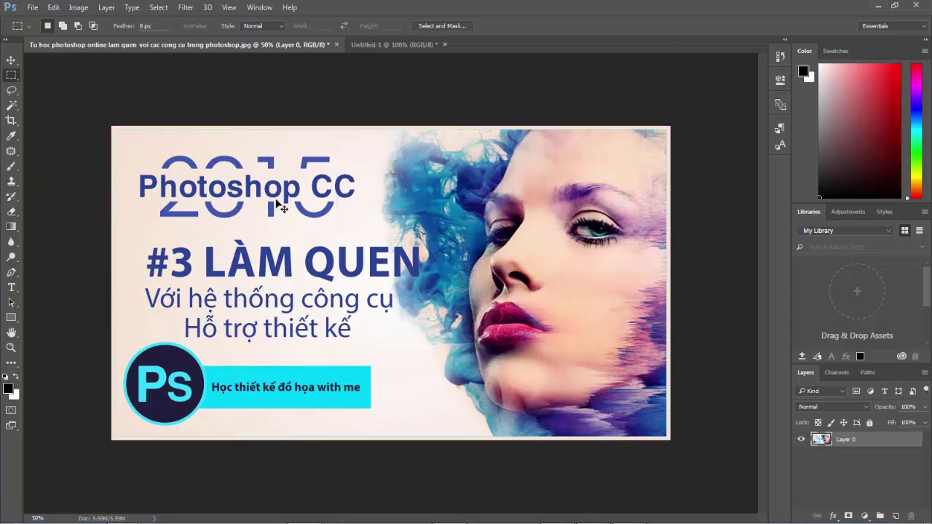
pyautogui.hotkey('ctrl', 'z')
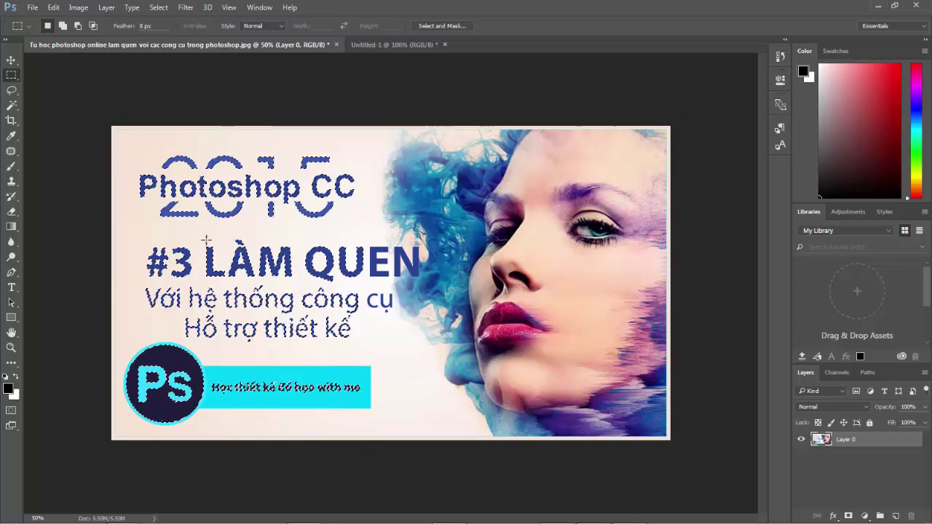
pyautogui.moveTo(111, 235)
pyautogui.mouseDown()
pyautogui.moveTo(424, 433)
pyautogui.moveTo(473, 437)
pyautogui.mouseUp()
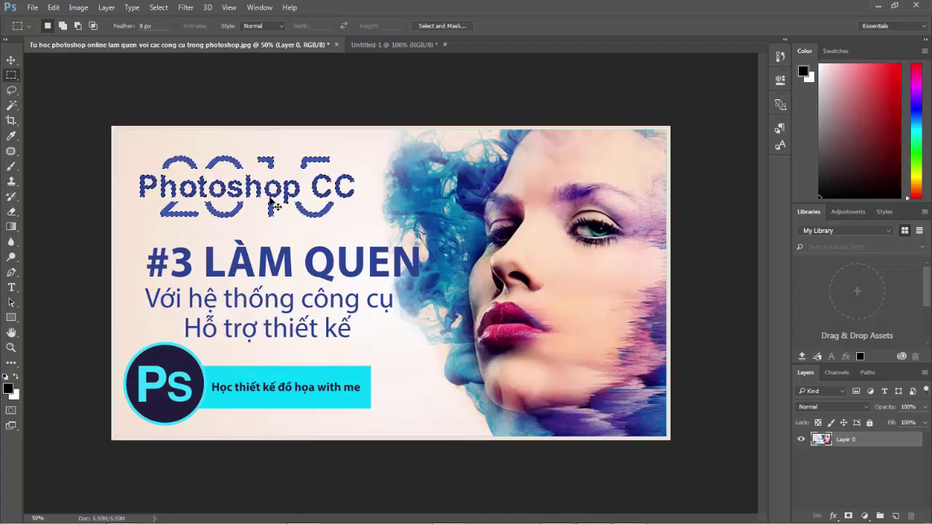
pyautogui.hotkey('ctrl', 'j')
# Step: Move the Photoshop CC 2015 title around and carry a copy into Untitled-1
pyautogui.press('v')
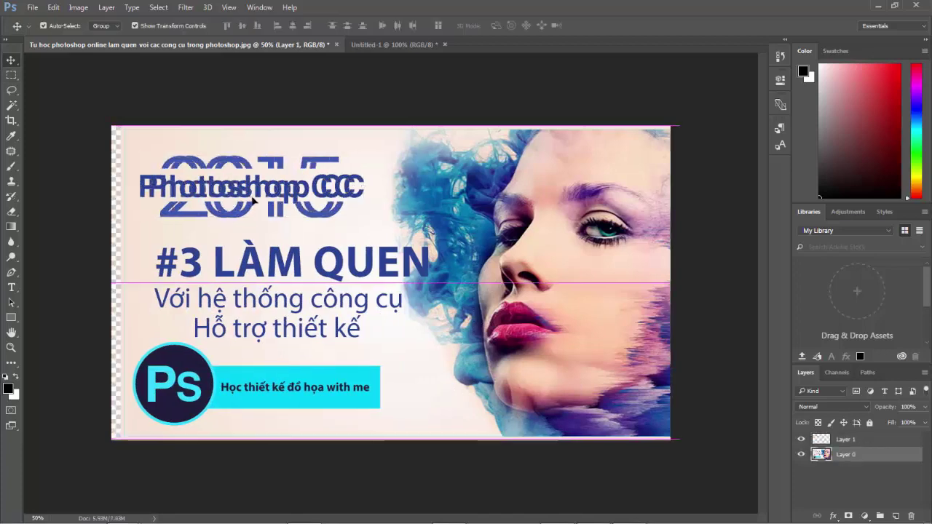
pyautogui.moveTo(230, 206)
pyautogui.mouseDown()
pyautogui.moveTo(175, 205)
pyautogui.moveTo(440, 267)
pyautogui.moveTo(449, 404)
pyautogui.moveTo(433, 362)
pyautogui.mouseUp()
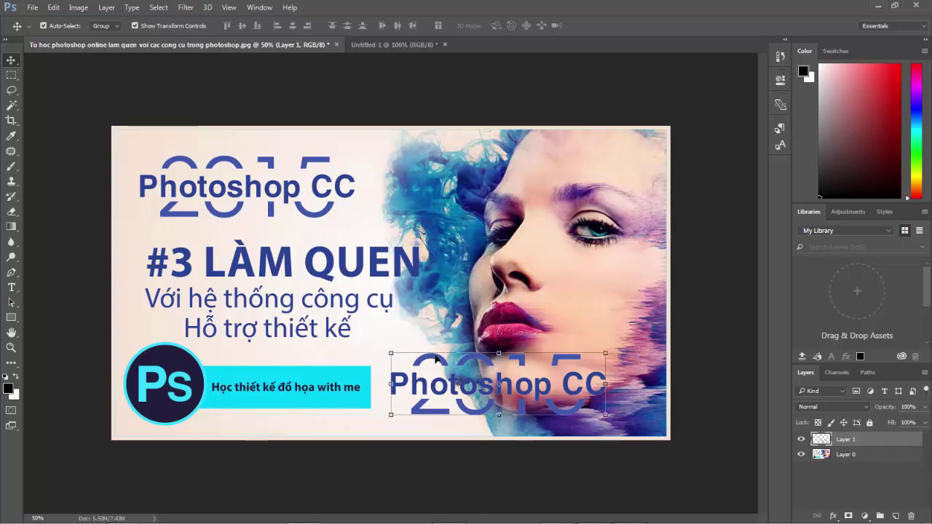
pyautogui.click(399, 45)
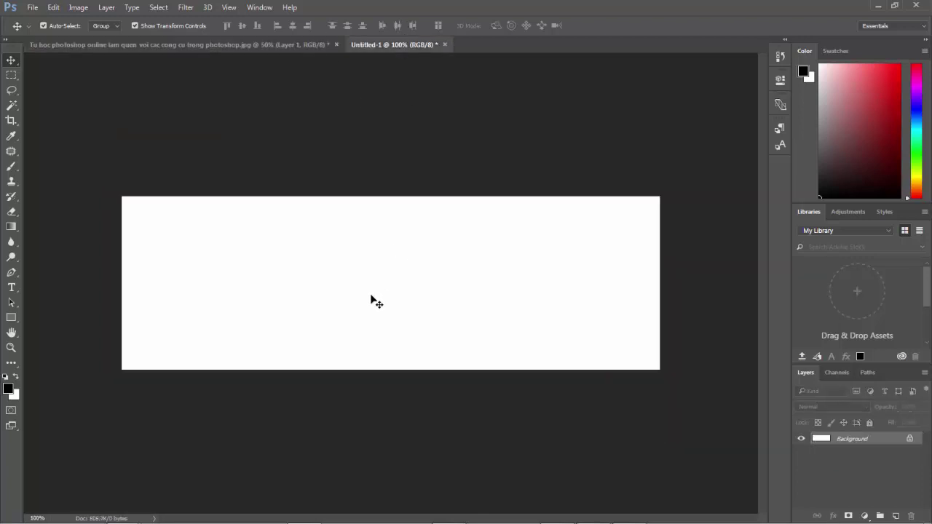
pyautogui.moveTo(373, 313); pyautogui.dragTo(373, 313)
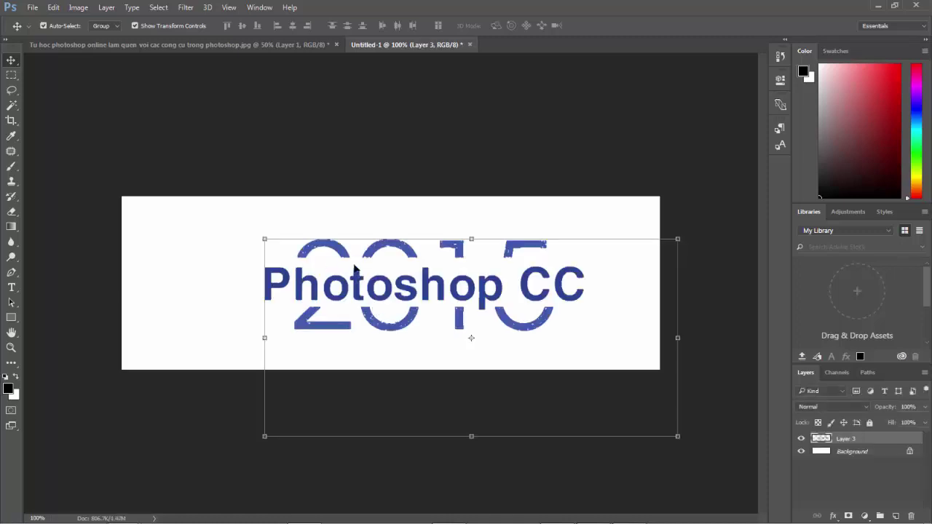
pyautogui.moveTo(299, 292); pyautogui.dragTo(282, 290)
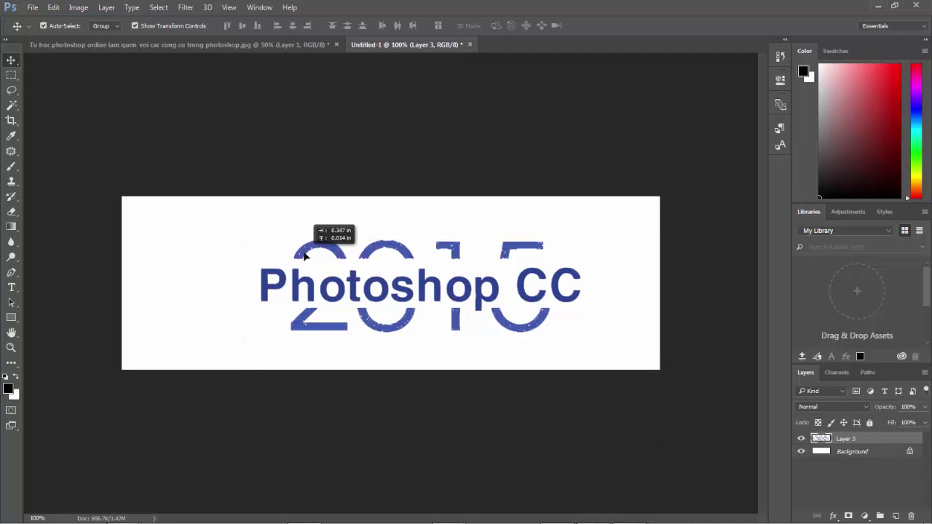
pyautogui.moveTo(289, 254)
pyautogui.mouseDown()
pyautogui.moveTo(415, 254)
pyautogui.moveTo(440, 275)
pyautogui.mouseUp()
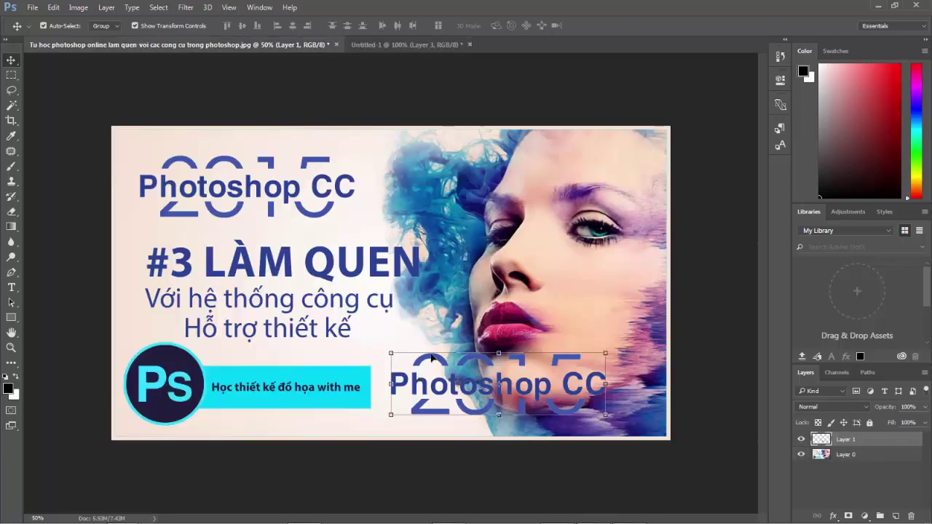
pyautogui.moveTo(432, 358)
pyautogui.mouseDown()
pyautogui.moveTo(375, 51)
pyautogui.moveTo(208, 291)
pyautogui.moveTo(217, 240)
pyautogui.mouseUp()
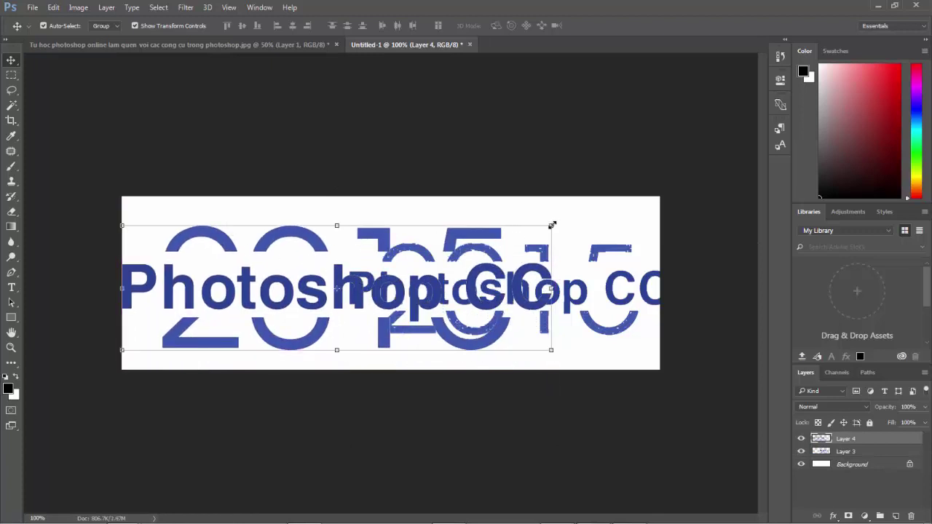
# Step: Free Transform the text copy to about 75% size and shift it left and down
pyautogui.moveTo(551, 226); pyautogui.dragTo(360, 281)
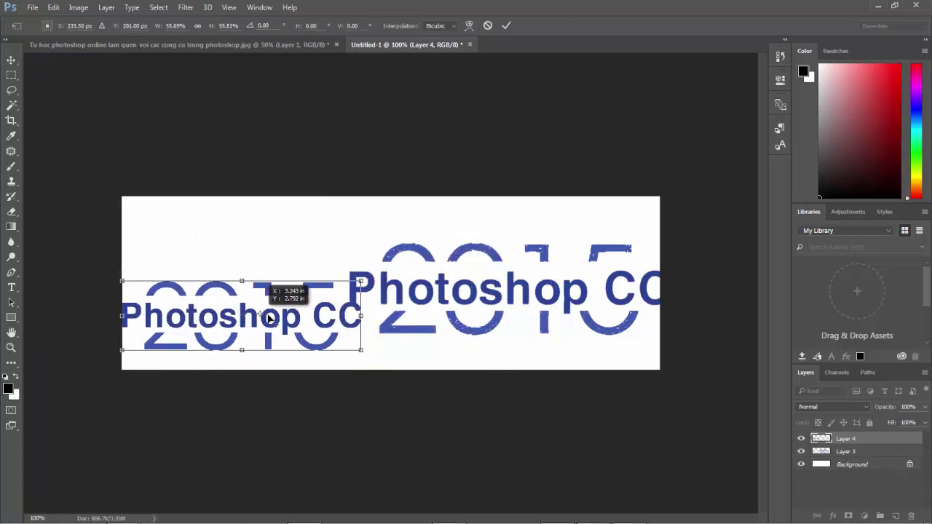
pyautogui.moveTo(269, 318); pyautogui.dragTo(290, 318)
pyautogui.moveTo(360, 280); pyautogui.dragTo(443, 257)
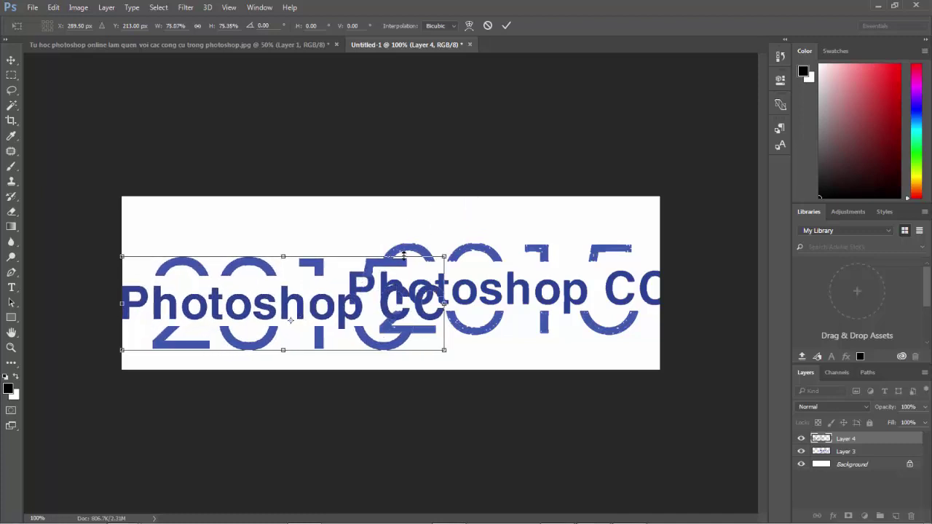
pyautogui.moveTo(302, 271); pyautogui.dragTo(289, 276)
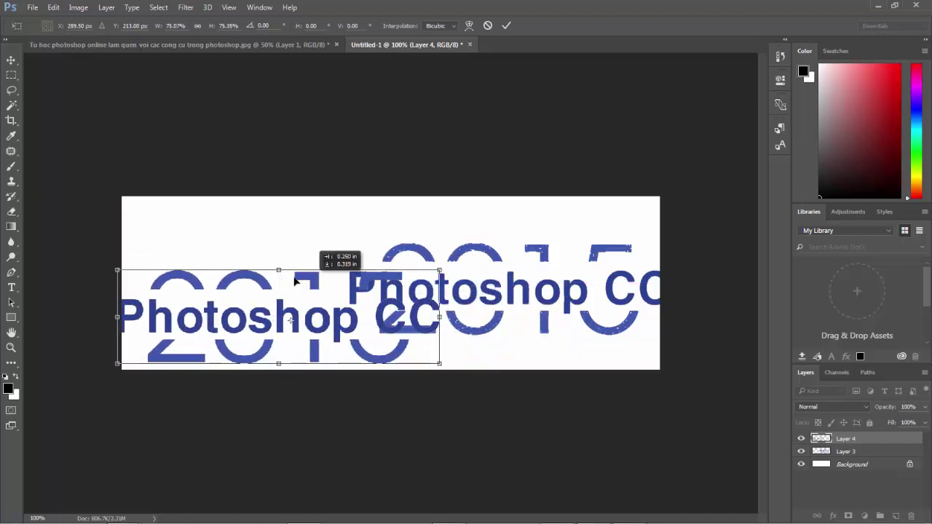
pyautogui.press('Return')
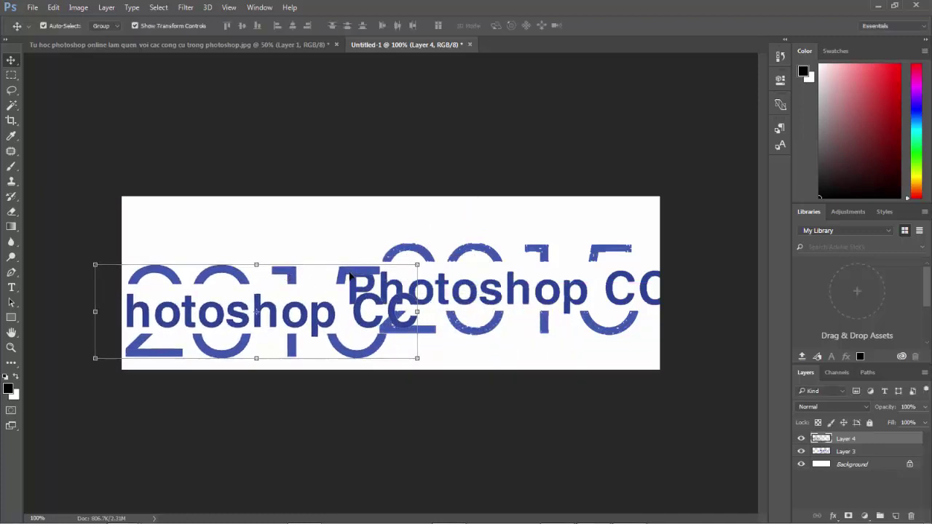
pyautogui.moveTo(346, 275); pyautogui.dragTo(345, 295)
# Step: Delete the text copies from Untitled-1 and return to the thumbnail document
pyautogui.press('Delete')
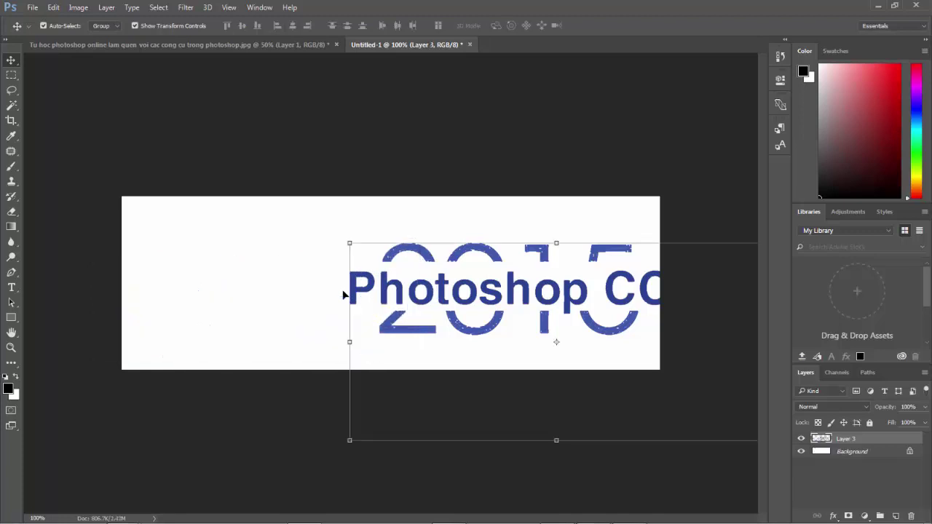
pyautogui.press('Delete')
pyautogui.click(126, 43)
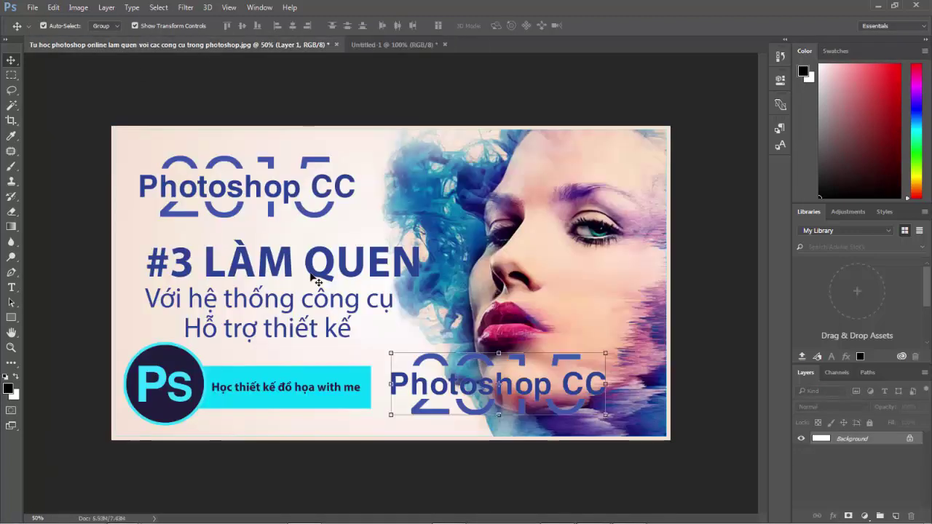
# Step: Delete the background photo layer, Layer 0, then undo the deletion
pyautogui.click(433, 359)
pyautogui.press('Delete')
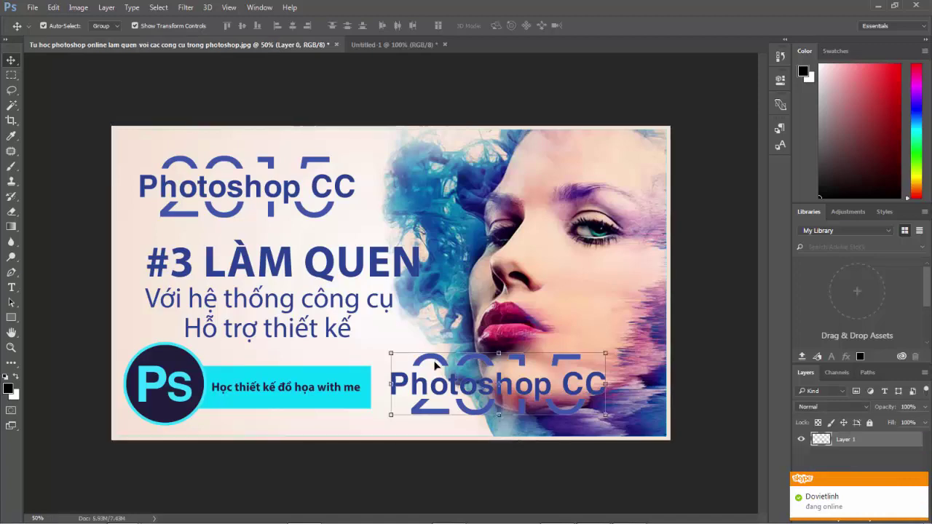
pyautogui.hotkey('ctrl', 'z')
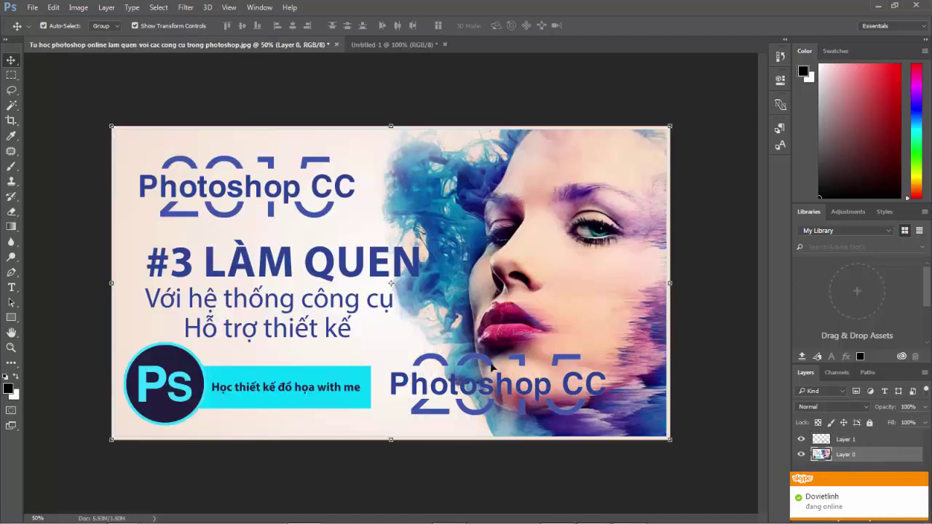
# Step: Crop the banner from the left to frame the face, then undo the crop
pyautogui.click(12, 107)
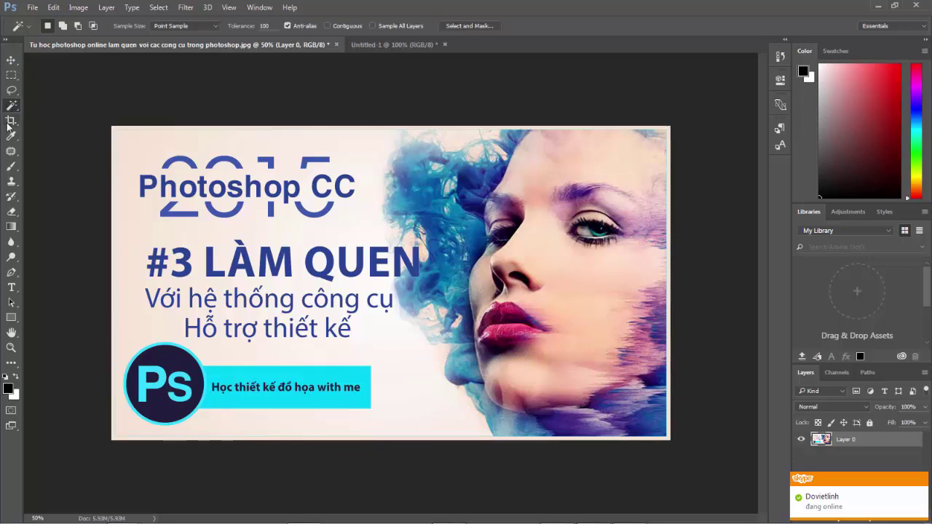
pyautogui.click(9, 124)
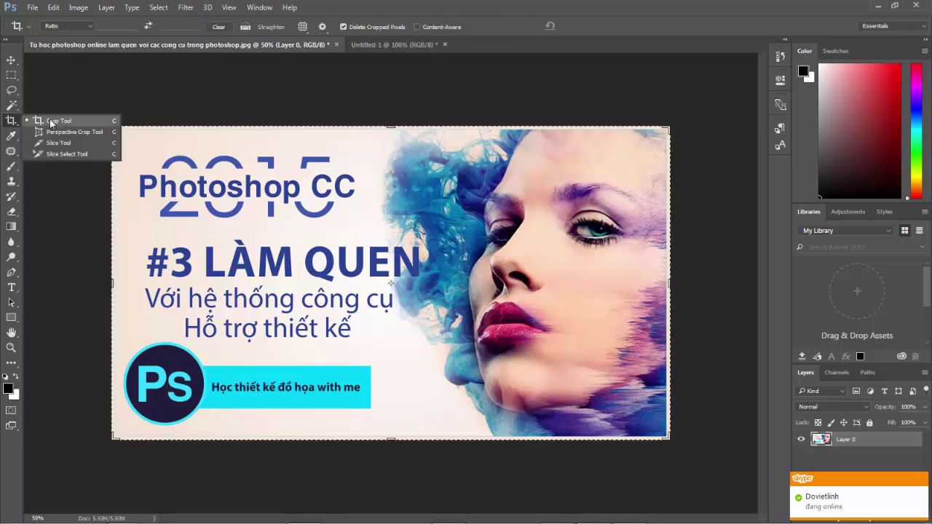
pyautogui.click(51, 123)
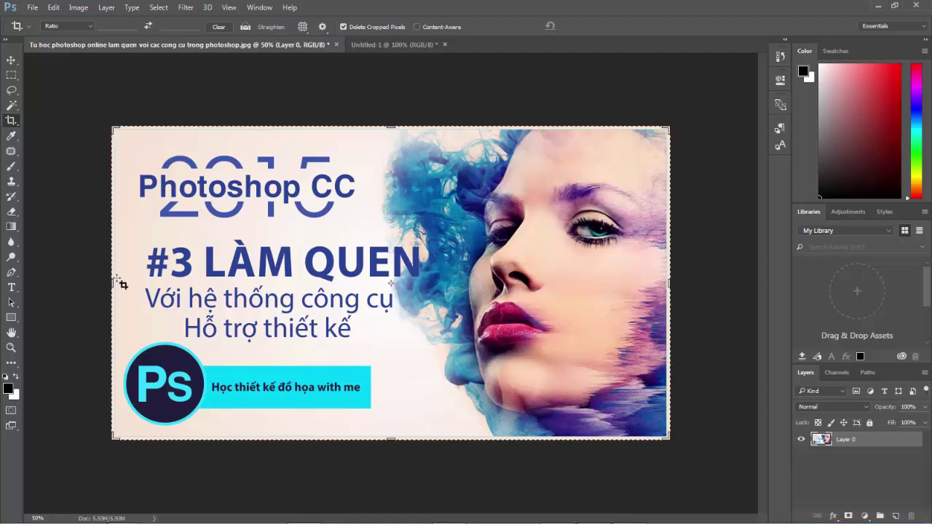
pyautogui.moveTo(109, 279); pyautogui.dragTo(266, 267)
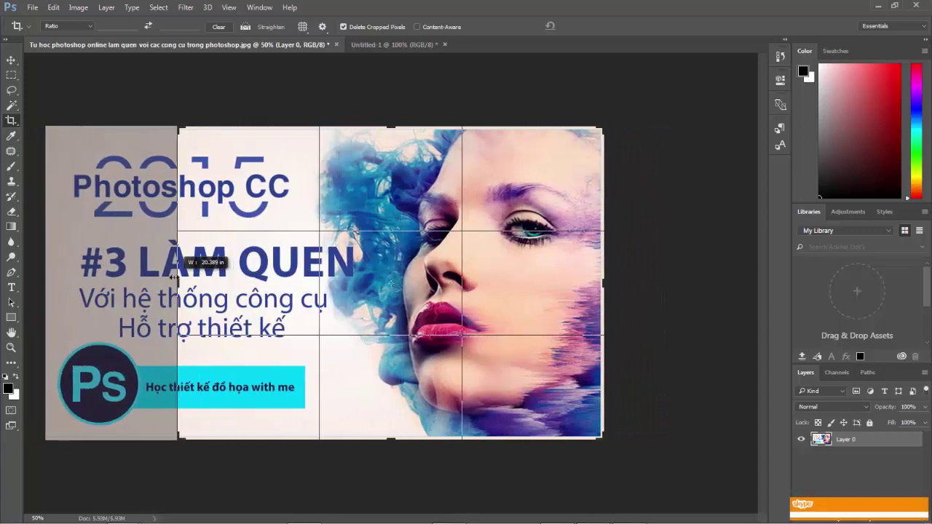
pyautogui.moveTo(267, 268); pyautogui.dragTo(265, 269)
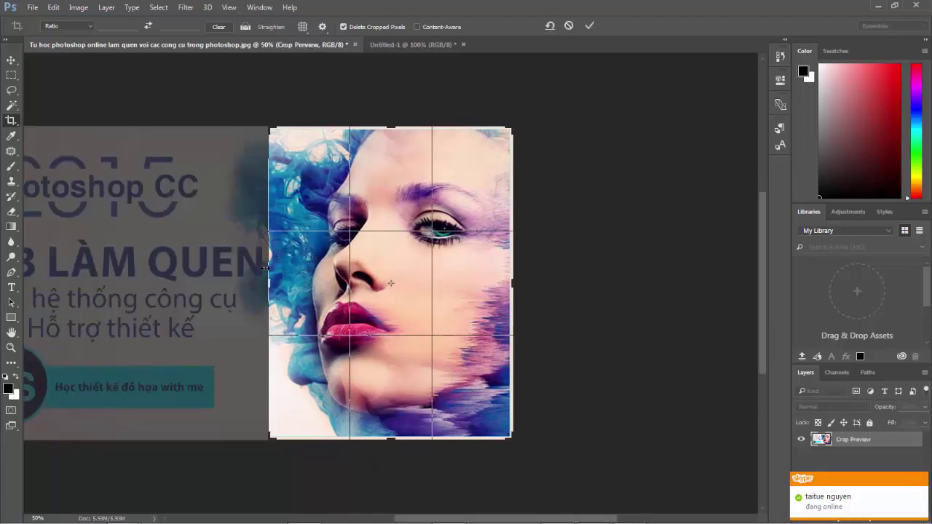
pyautogui.press('Return')
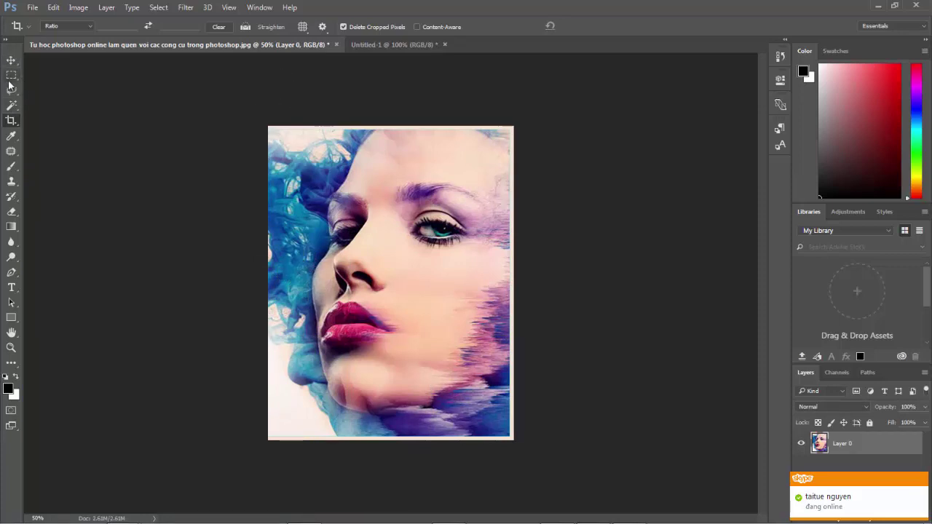
pyautogui.hotkey('ctrl', 'z')
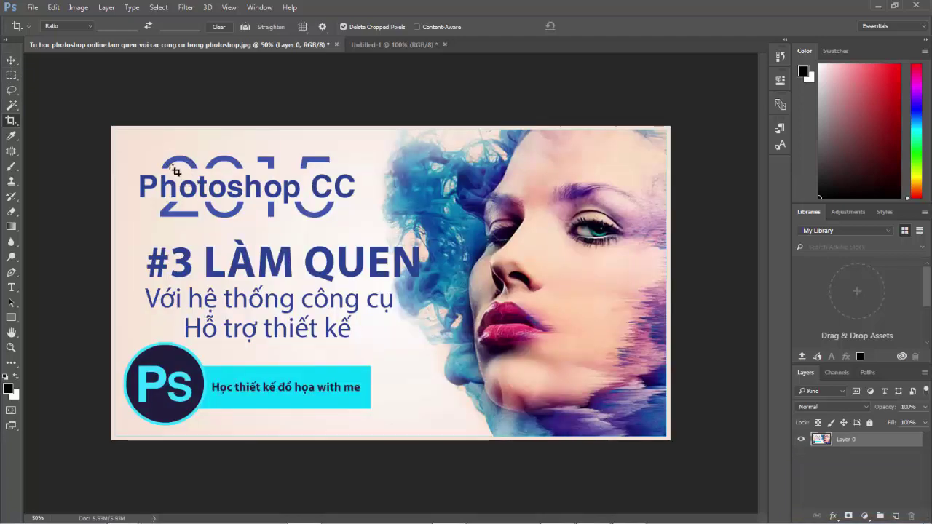
# Step: Set the Crop Tool ratio to 500 x 720 without applying a crop
pyautogui.click(14, 124)
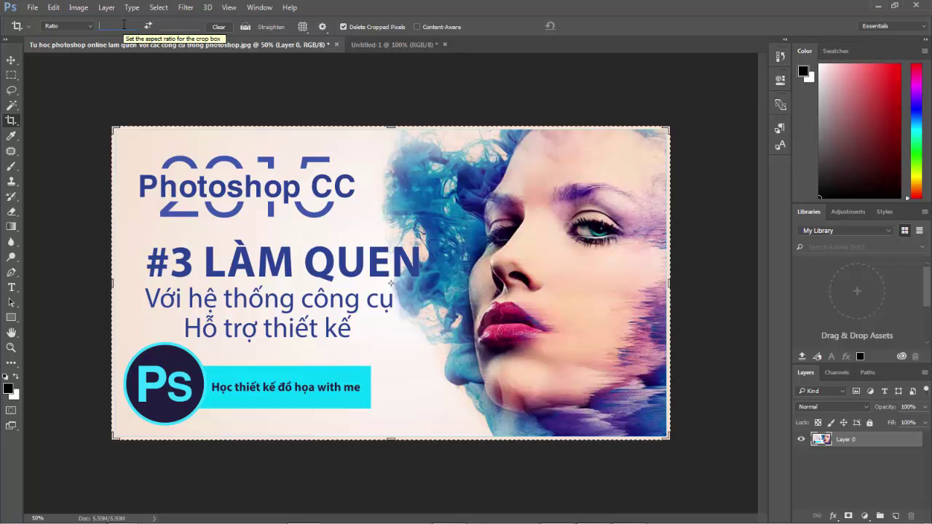
pyautogui.write('1280')
pyautogui.press('Tab')
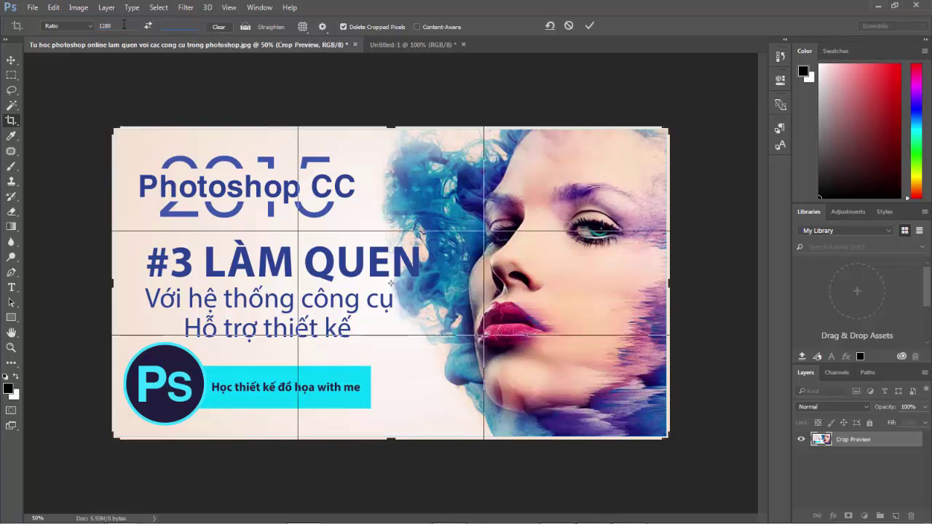
pyautogui.write('720')
pyautogui.hotkey('shift', 'Tab')
pyautogui.write('5')
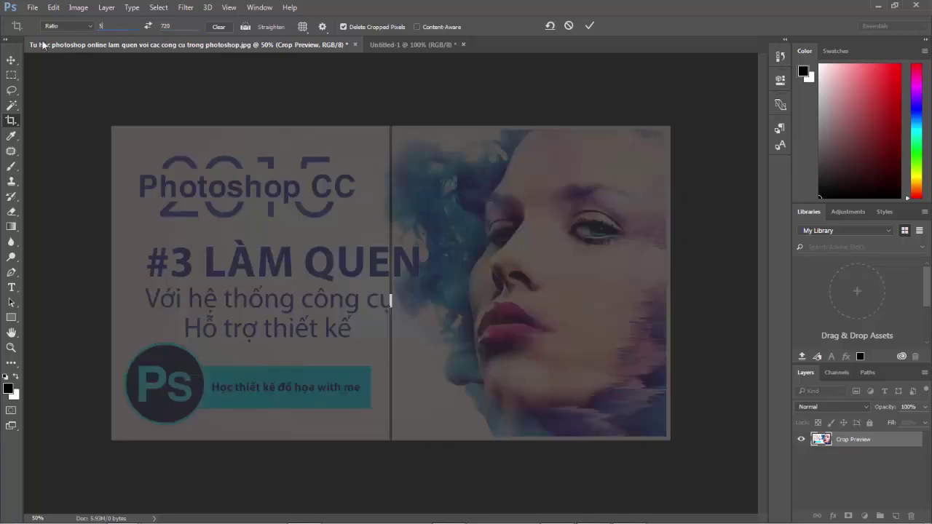
pyautogui.write('00')
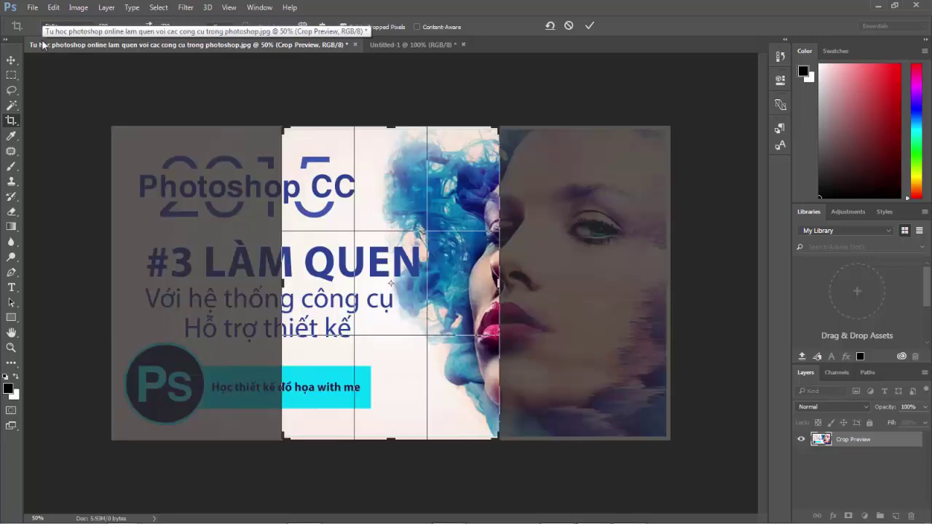
pyautogui.click(11, 61)
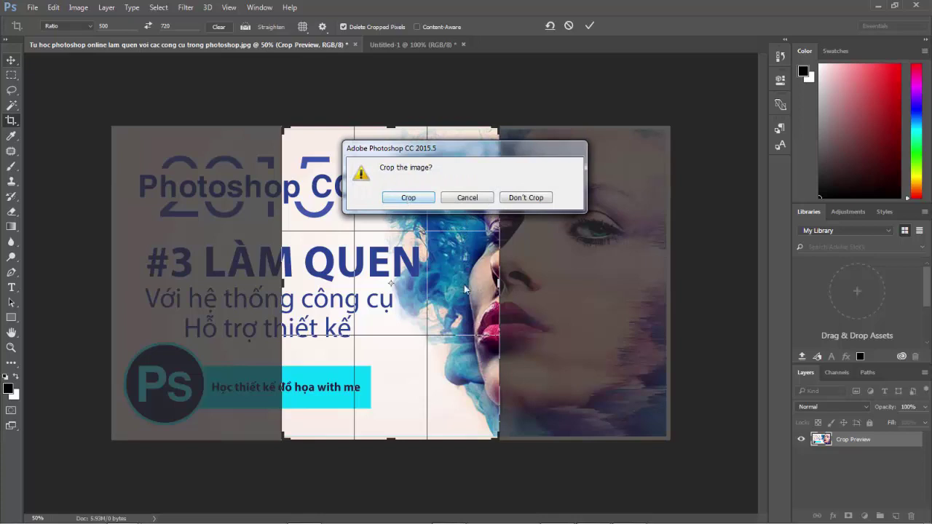
pyautogui.click(526, 197)
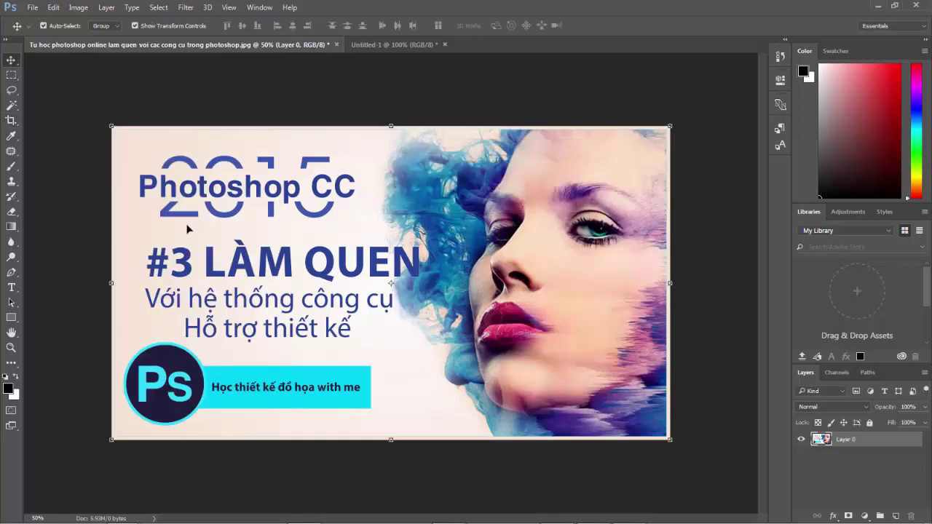
# Step: Apply a 500:720 portrait crop framing the title text, then undo it
pyautogui.click(11, 120)
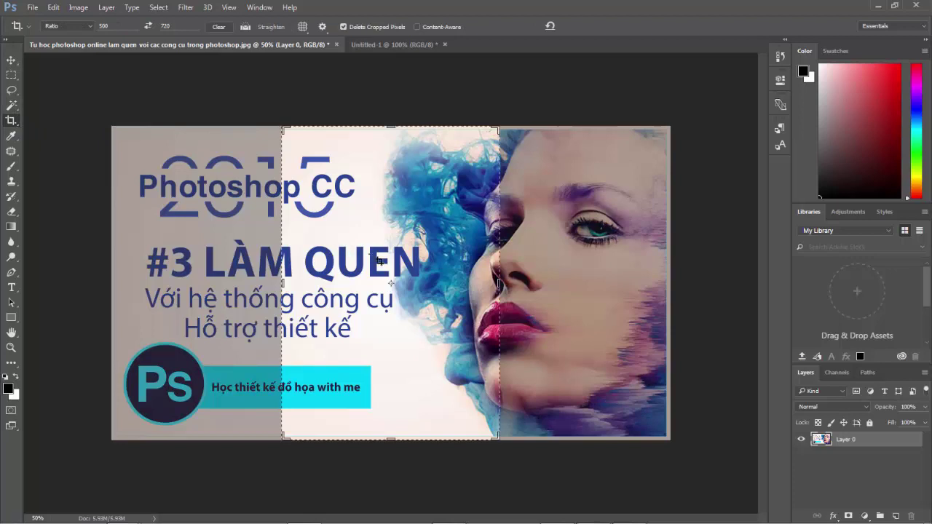
pyautogui.moveTo(379, 260); pyautogui.dragTo(332, 217)
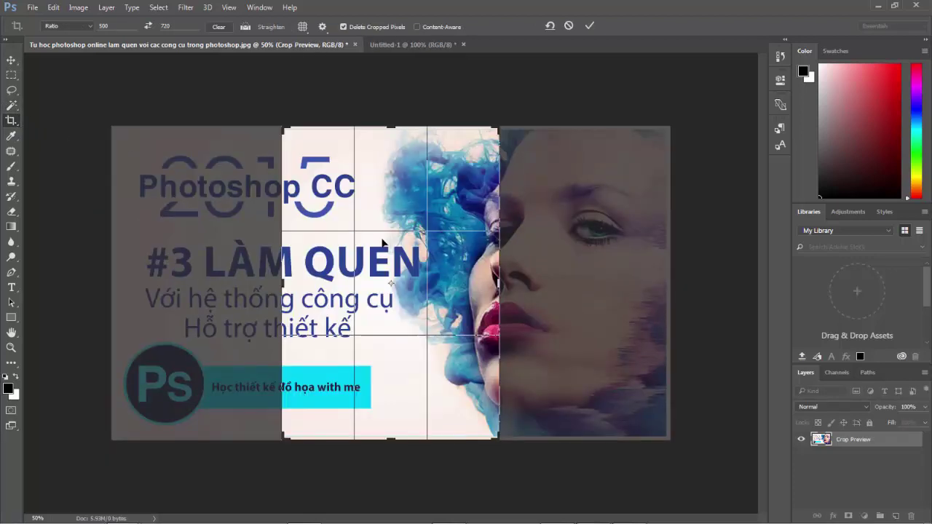
pyautogui.moveTo(382, 243)
pyautogui.mouseDown()
pyautogui.moveTo(207, 246)
pyautogui.moveTo(549, 257)
pyautogui.moveTo(556, 249)
pyautogui.mouseUp()
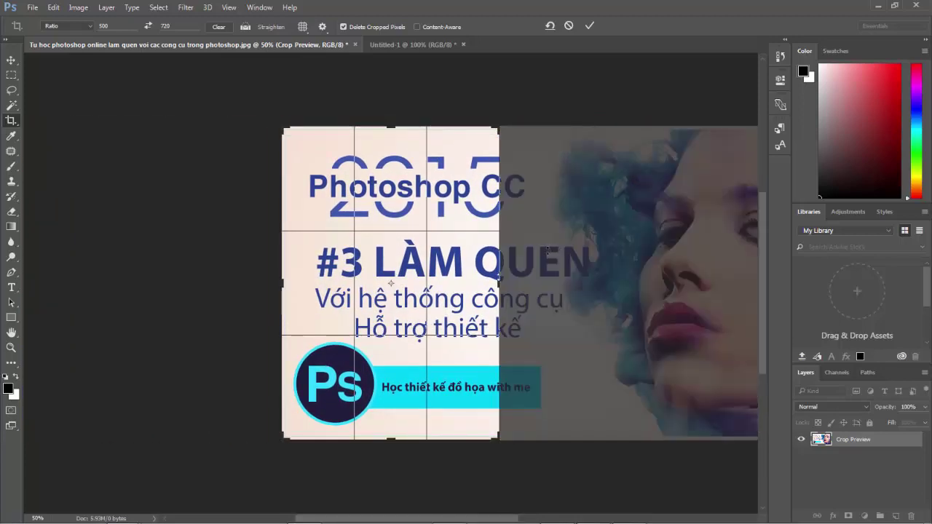
pyautogui.press('Return')
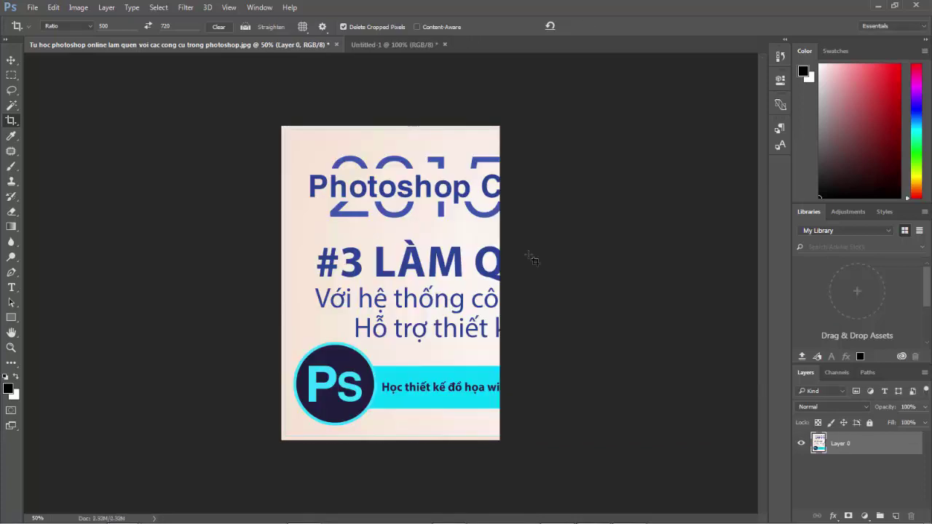
pyautogui.hotkey('ctrl', 'z')
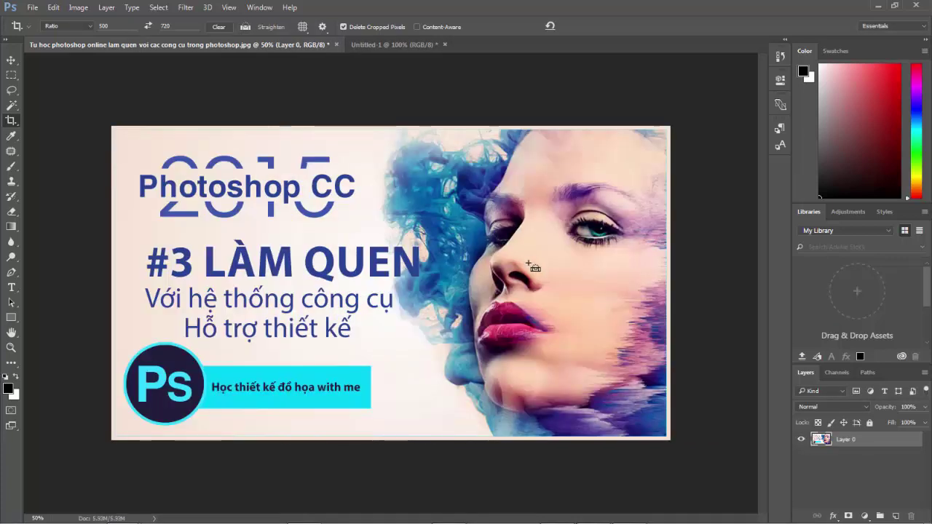
# Step: Sample the title text's dark blue with the Eyedropper as the foreground colour
pyautogui.click(11, 137)
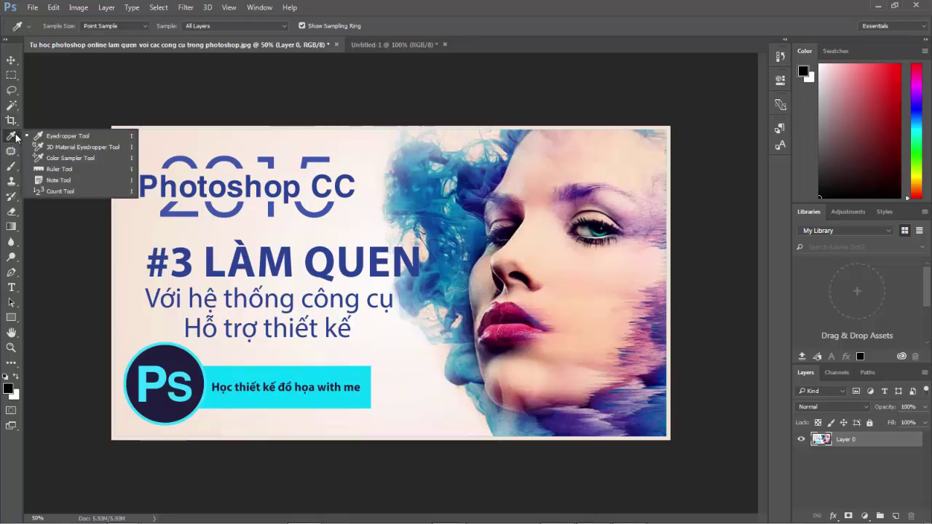
pyautogui.click(81, 137)
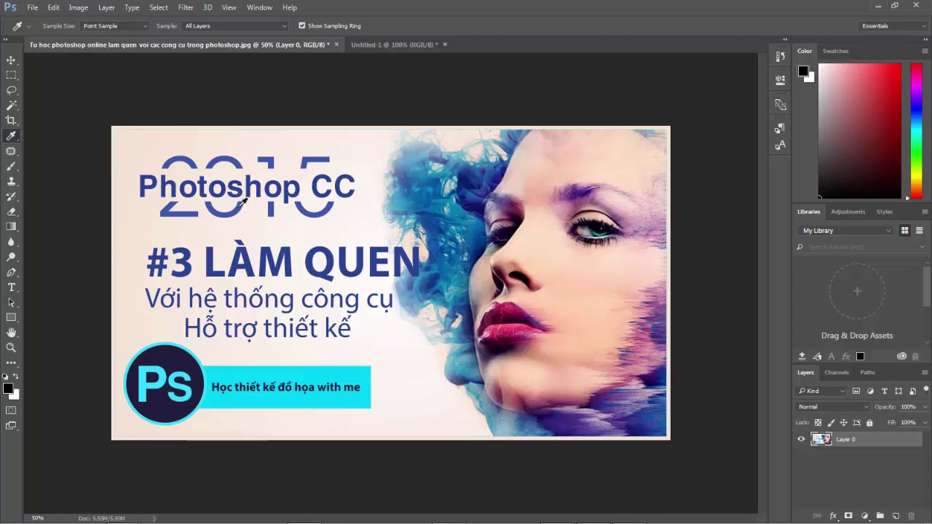
pyautogui.click(239, 204)
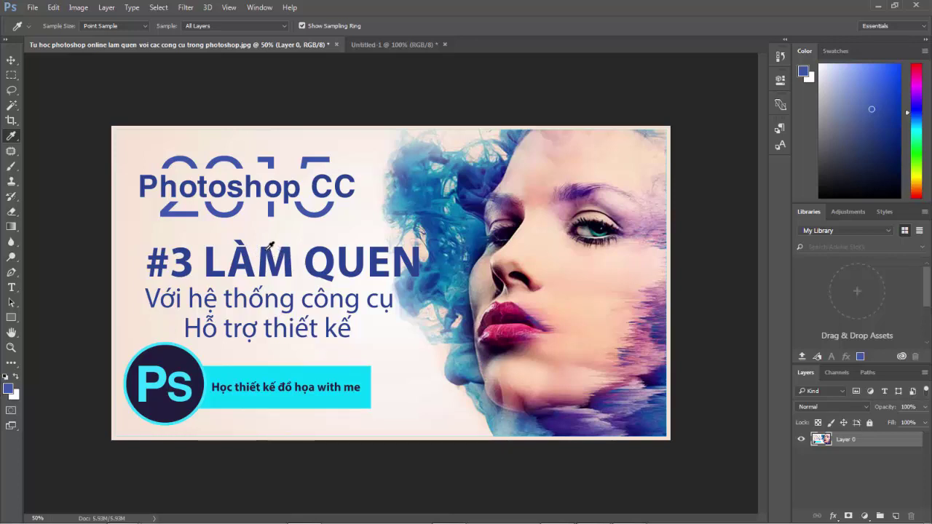
# Step: Draw a darker blue 280 × 254 px rectangle over the woman's chin
pyautogui.click(267, 247)
pyautogui.click(11, 318)
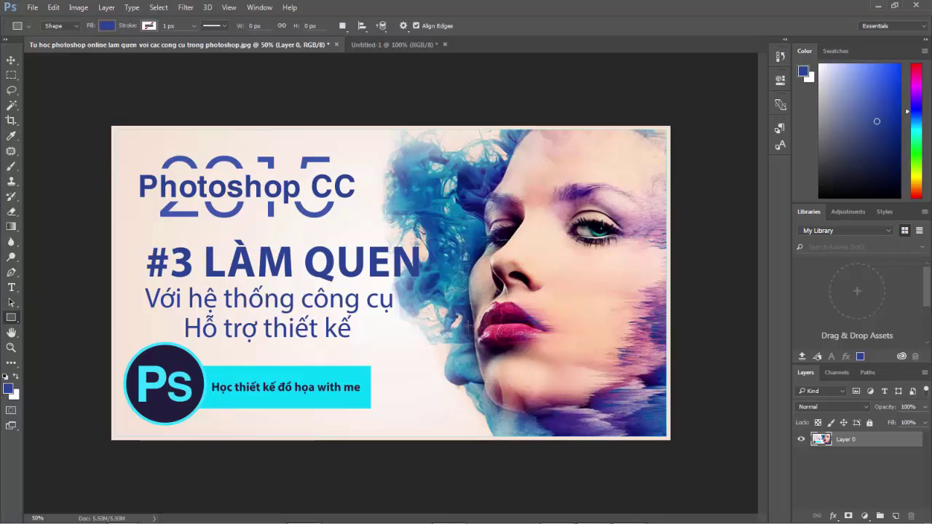
pyautogui.moveTo(468, 325); pyautogui.dragTo(550, 400)
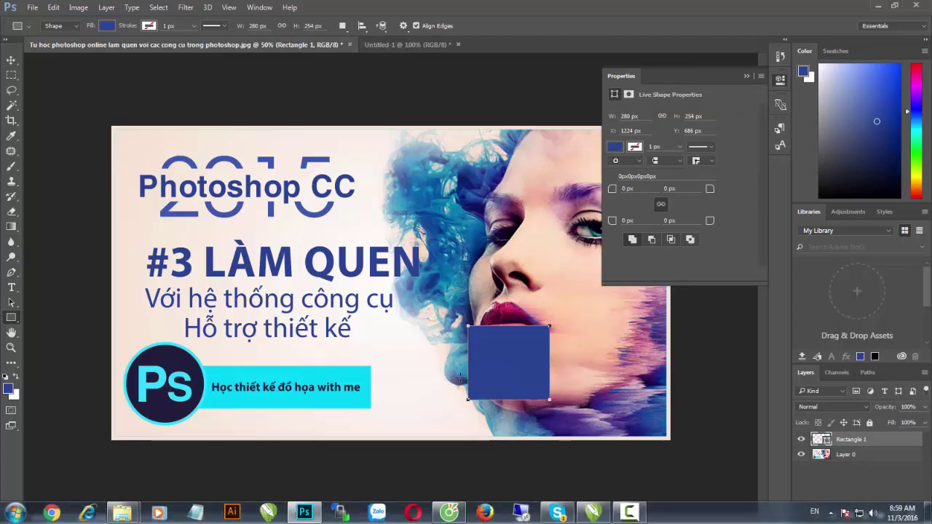
# Step: Sample dark navy from the Ps circle and fill the rasterized rectangle with it
pyautogui.click(12, 137)
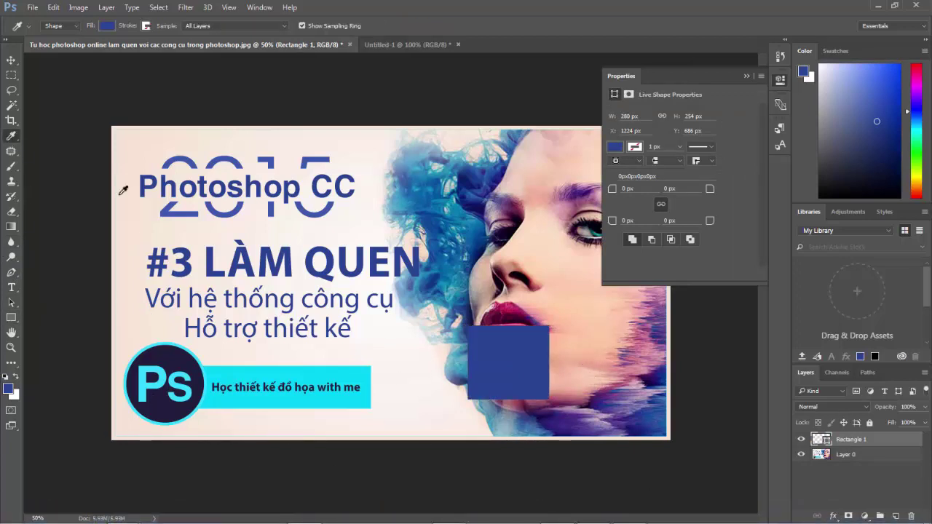
pyautogui.rightClick(11, 135)
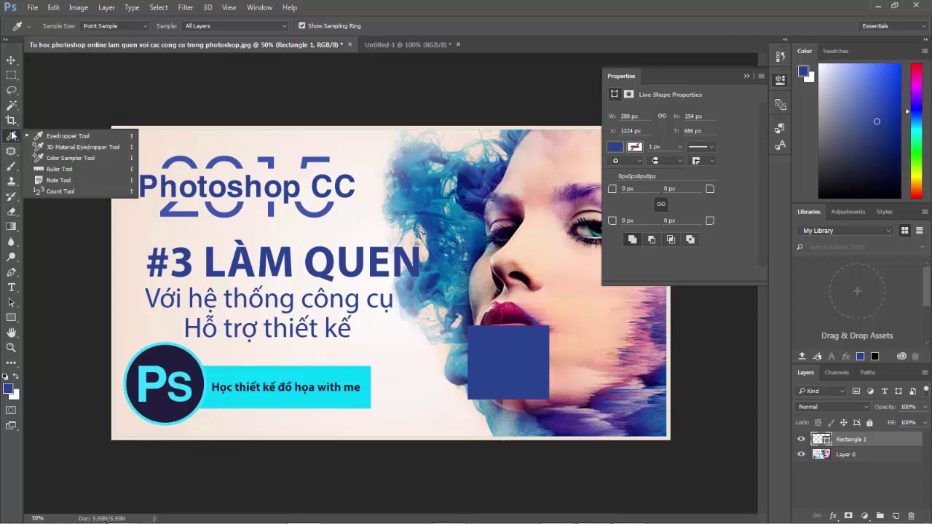
pyautogui.click(165, 402)
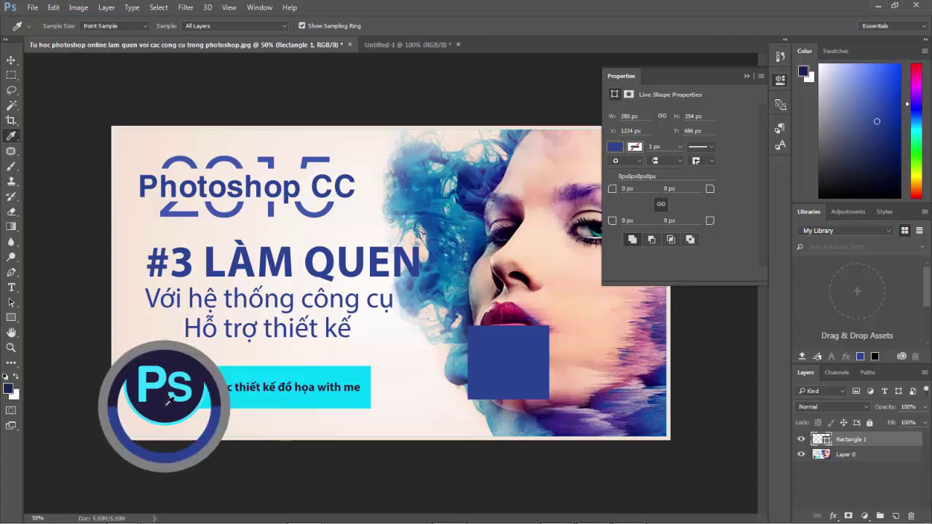
pyautogui.click(12, 226)
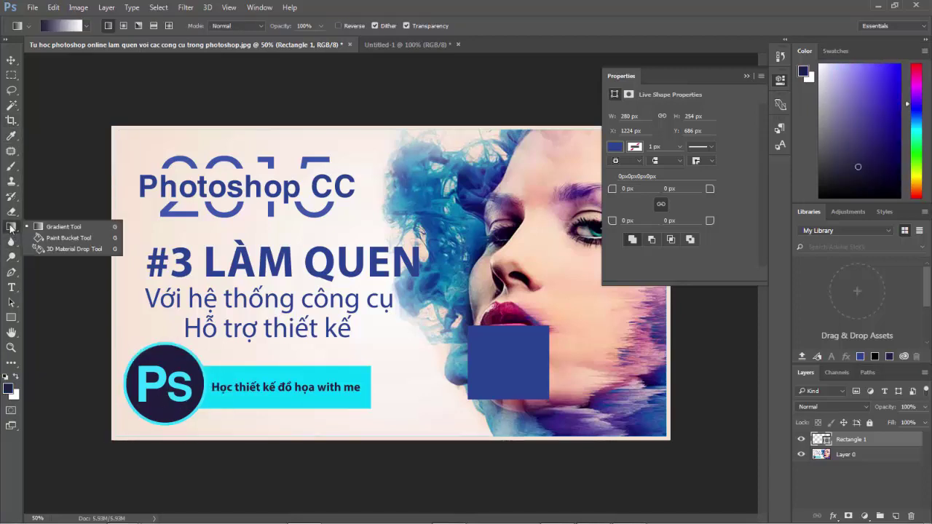
pyautogui.click(67, 238)
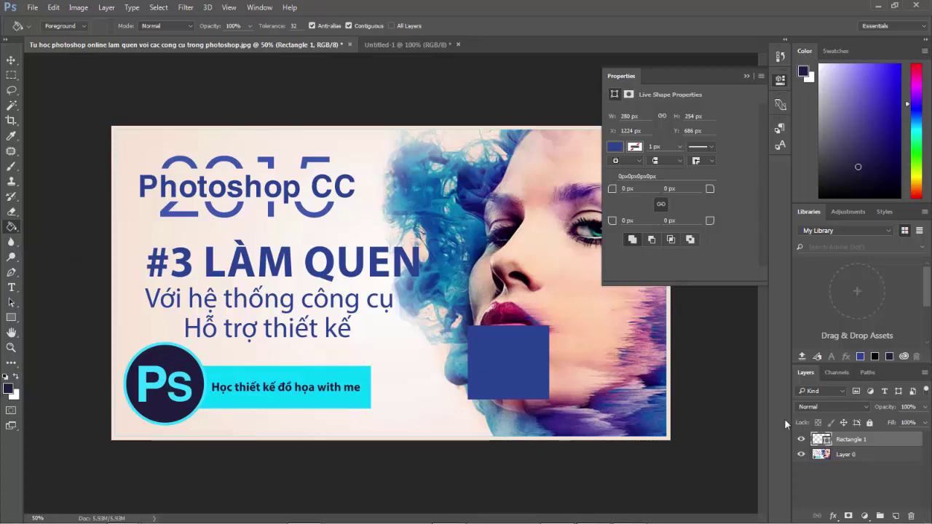
pyautogui.click(510, 352)
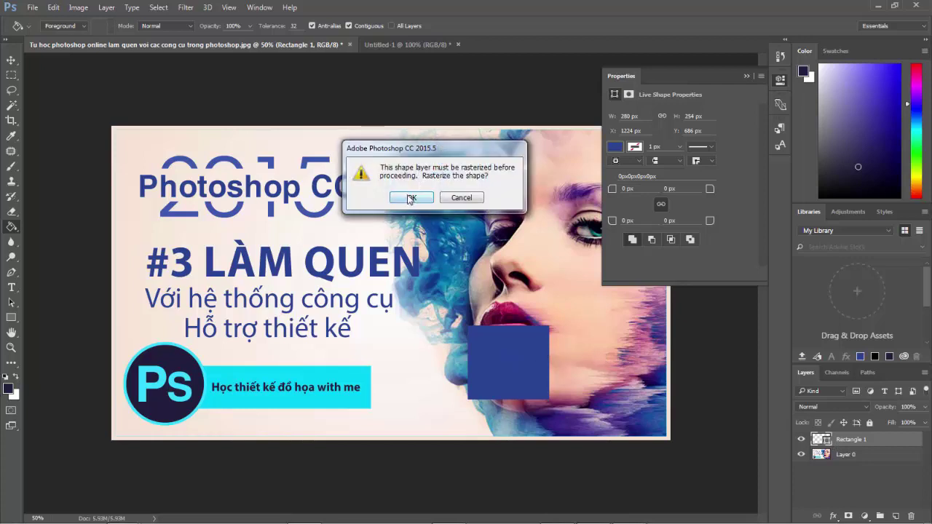
pyautogui.click(410, 197)
pyautogui.click(498, 364)
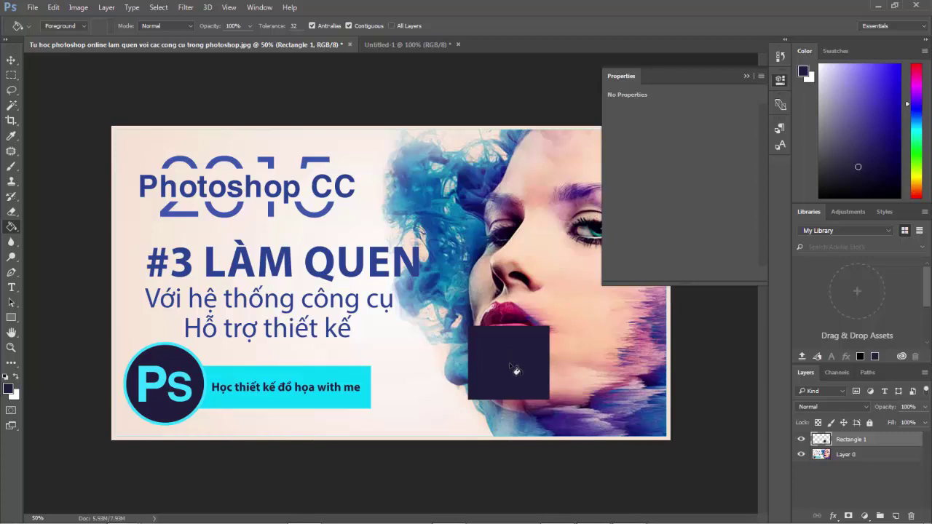
# Step: Select the canvas area around the square with the Magic Wand
pyautogui.click(12, 105)
pyautogui.click(348, 400)
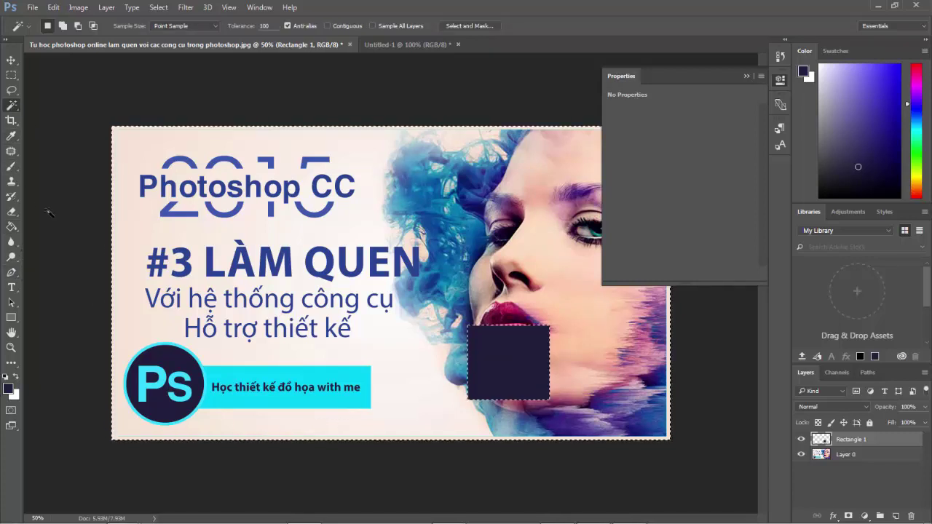
pyautogui.click(12, 227)
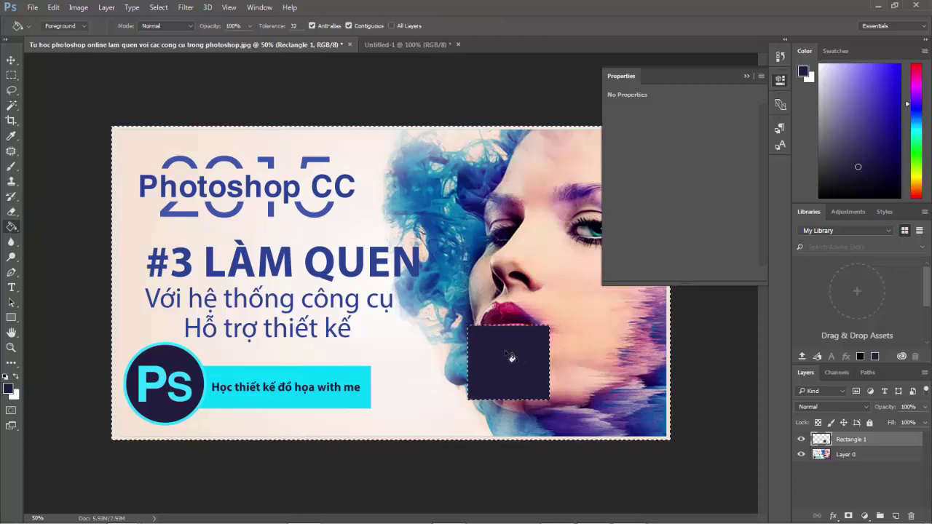
# Step: Sample cyan from the banner strip, deselect, and try a cyan fill on the image layer, undone
pyautogui.click(11, 107)
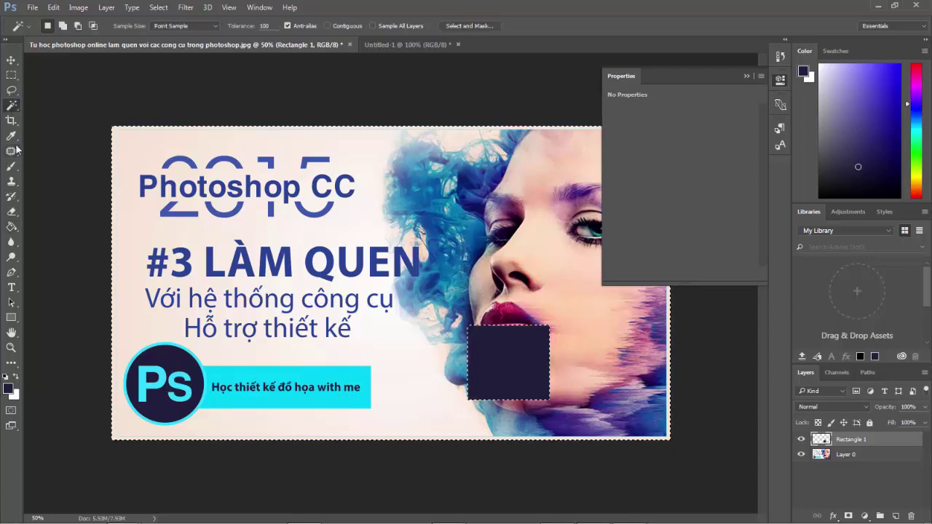
pyautogui.click(10, 137)
pyautogui.click(310, 400)
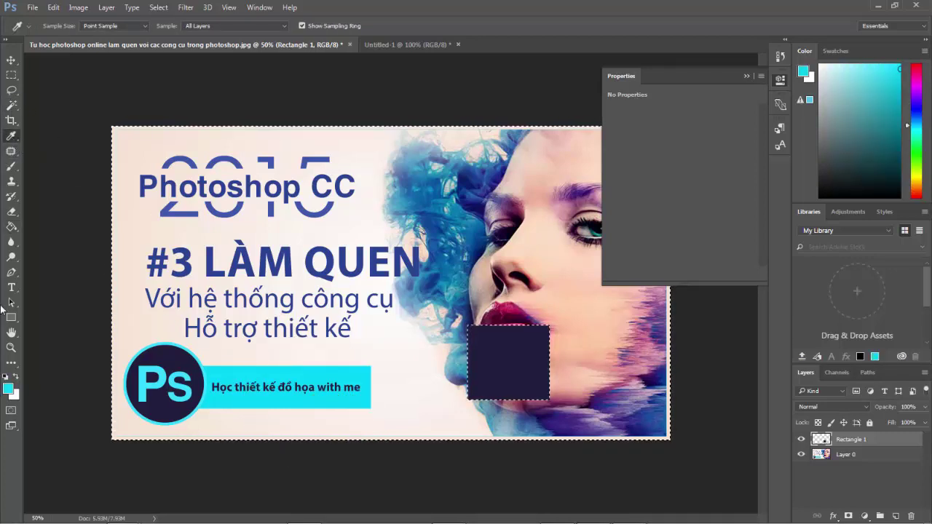
pyautogui.click(11, 227)
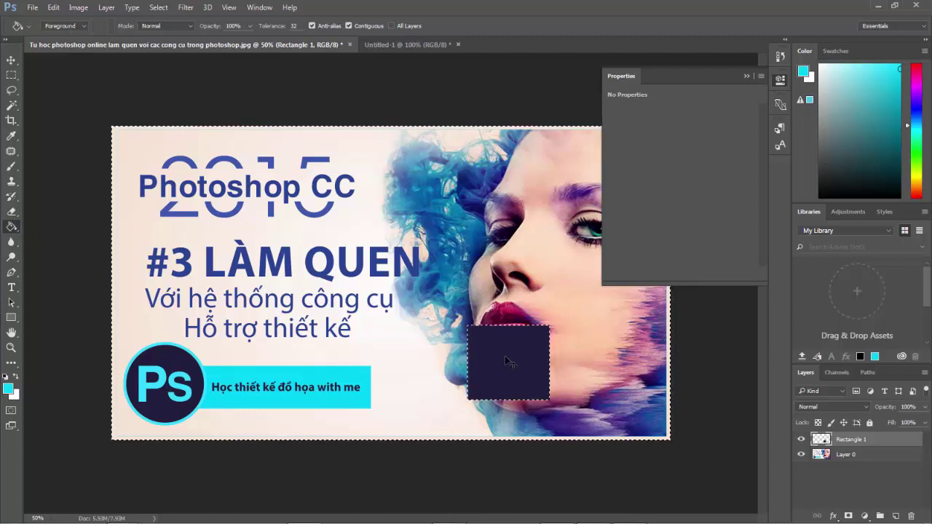
pyautogui.hotkey('ctrl', 'd')
pyautogui.click(819, 455)
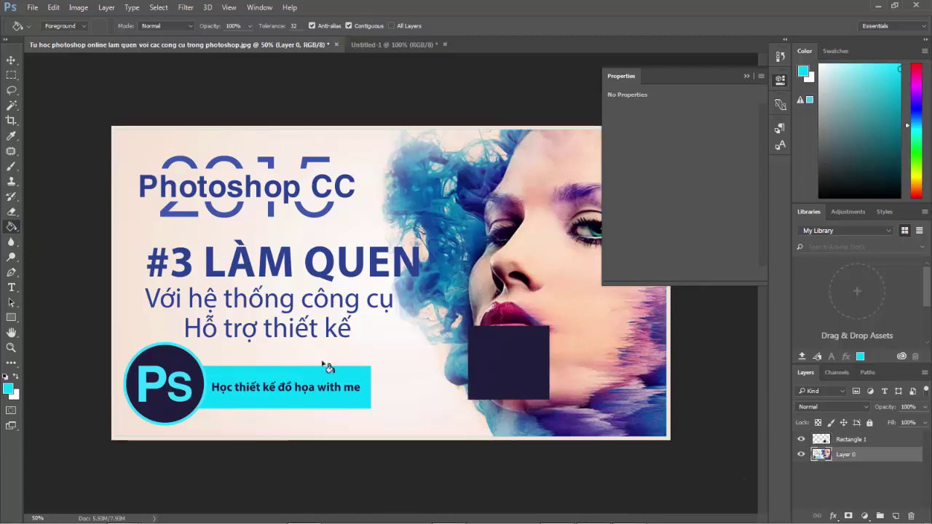
pyautogui.click(12, 136)
pyautogui.click(267, 394)
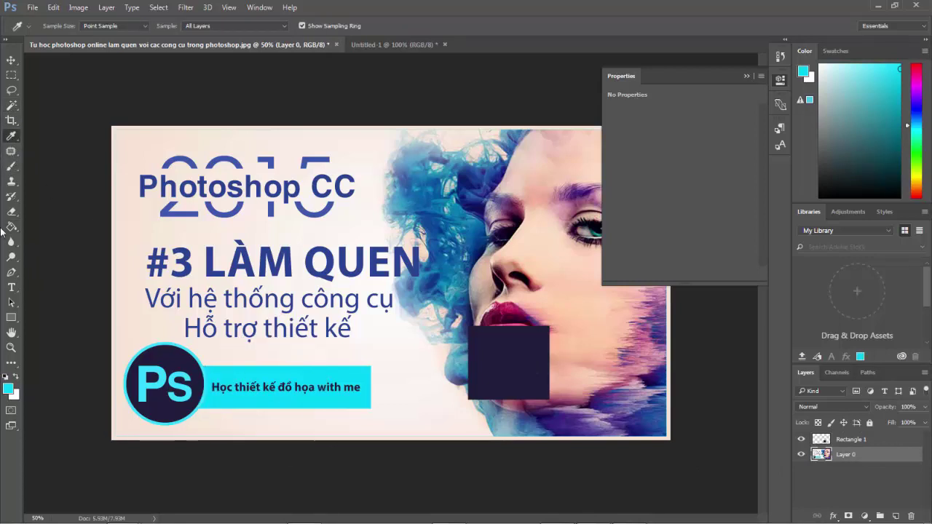
pyautogui.press('g')
pyautogui.click(519, 366)
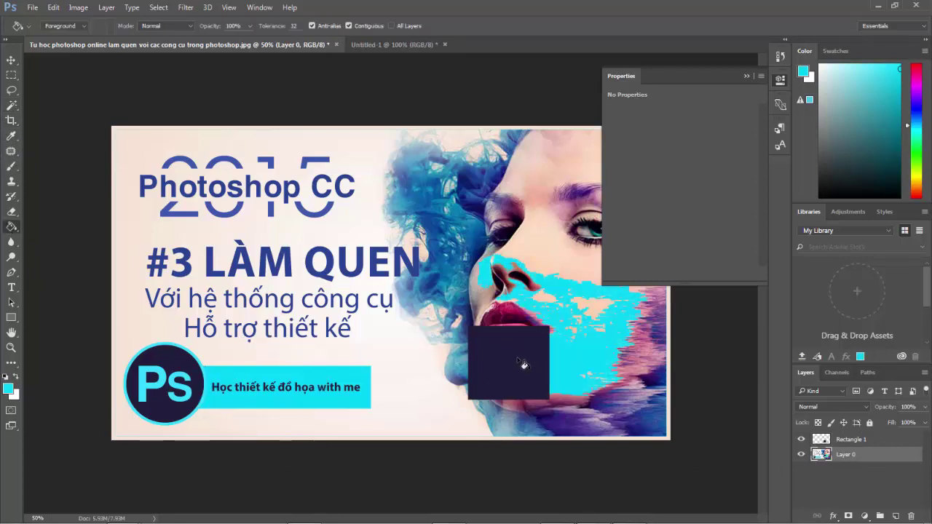
pyautogui.hotkey('ctrl', 'z')
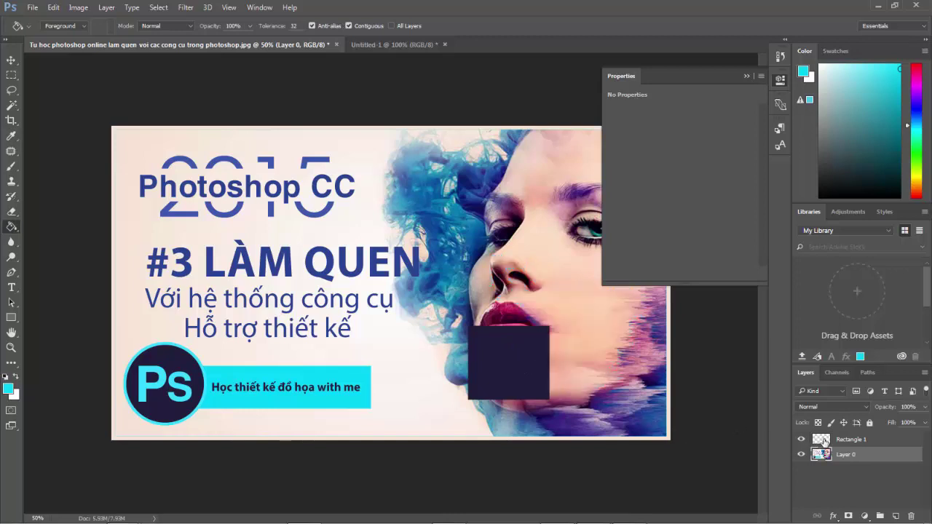
# Step: Fill the Rectangle 1 square with cyan, then delete that layer
pyautogui.click(818, 441)
pyautogui.click(526, 358)
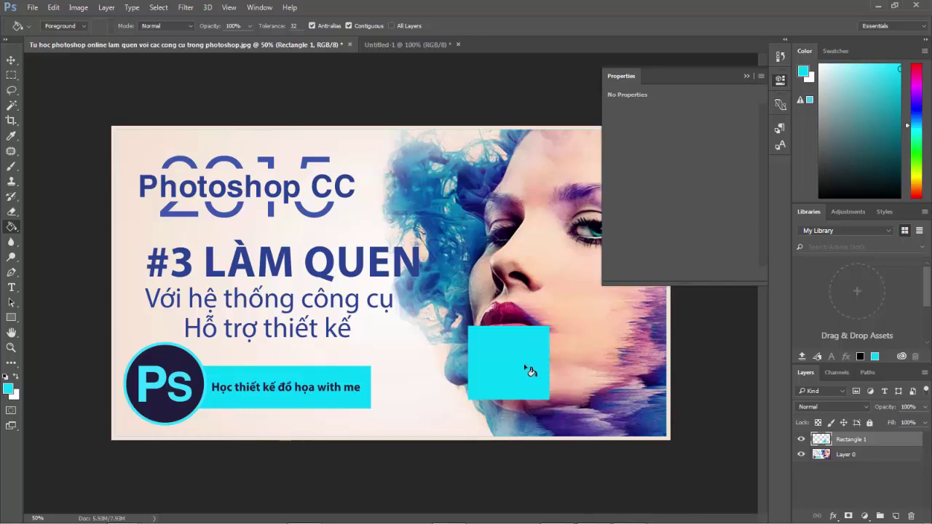
pyautogui.press('v')
pyautogui.press('Delete')
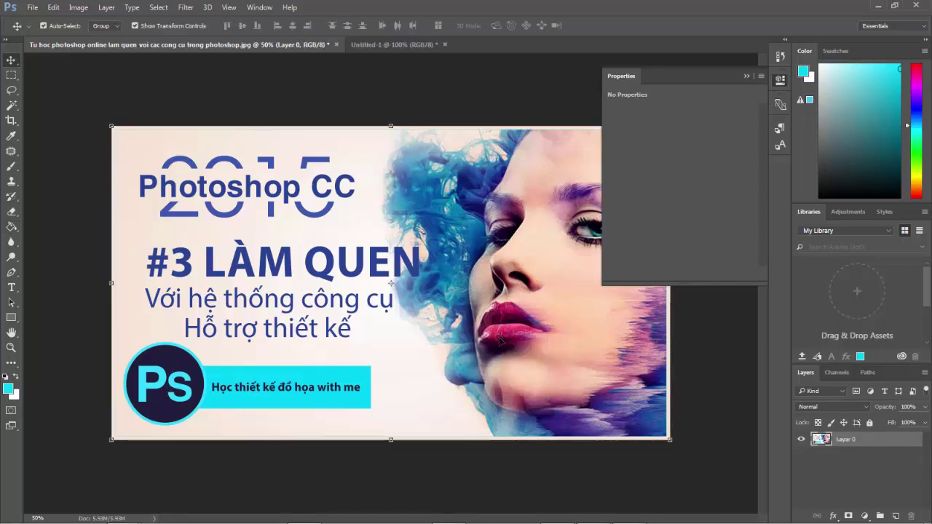
# Step: Collapse the Properties panel and select the Patch Tool from the healing tools
pyautogui.click(744, 76)
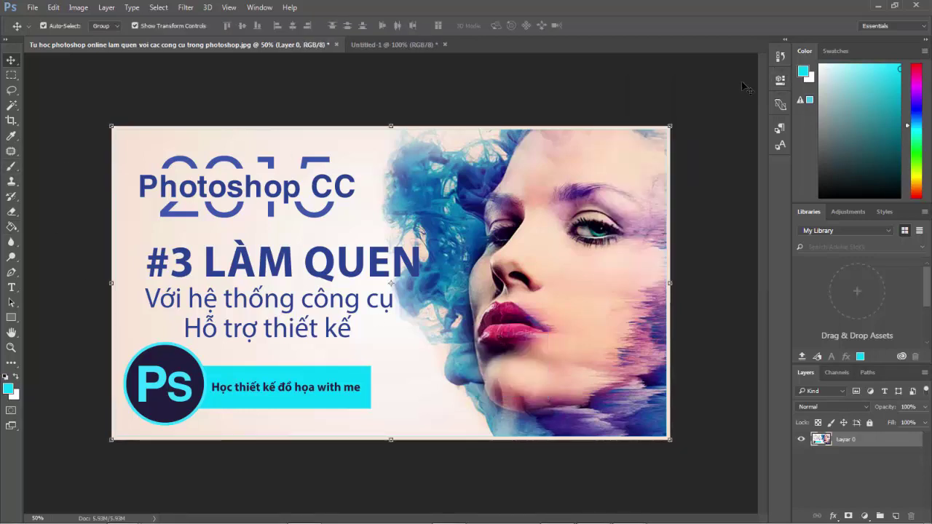
pyautogui.click(11, 136)
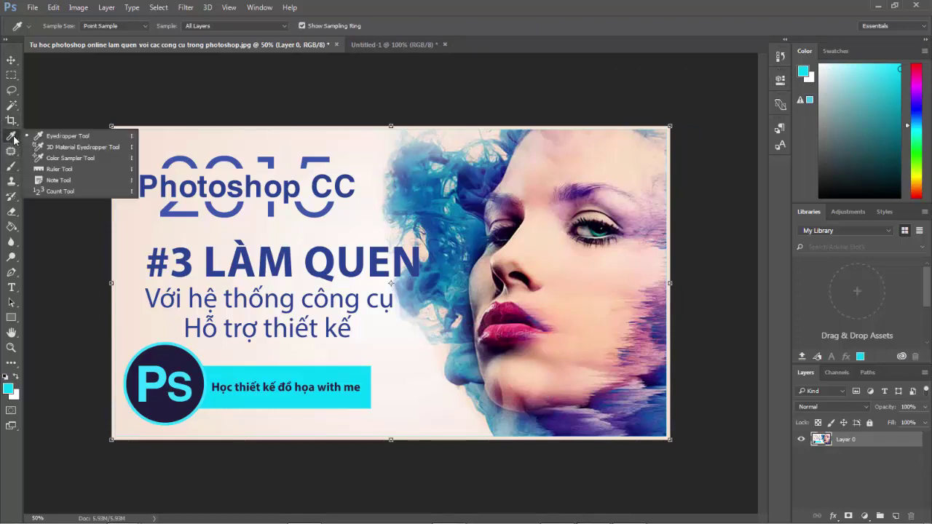
pyautogui.click(12, 151)
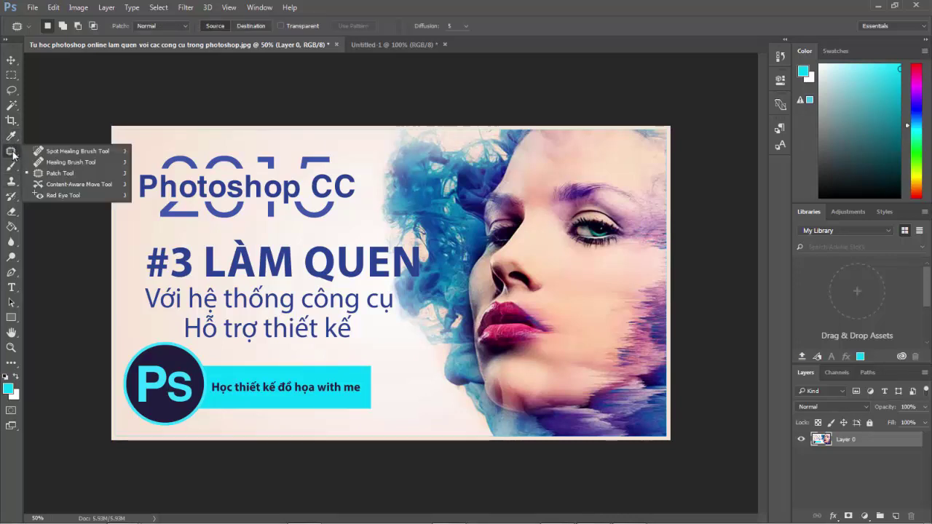
pyautogui.click(53, 173)
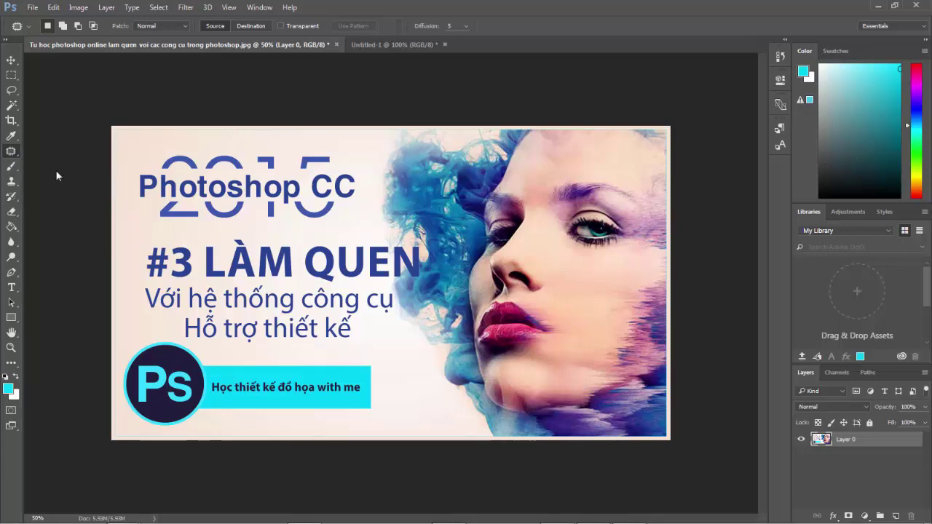
pyautogui.click(12, 152)
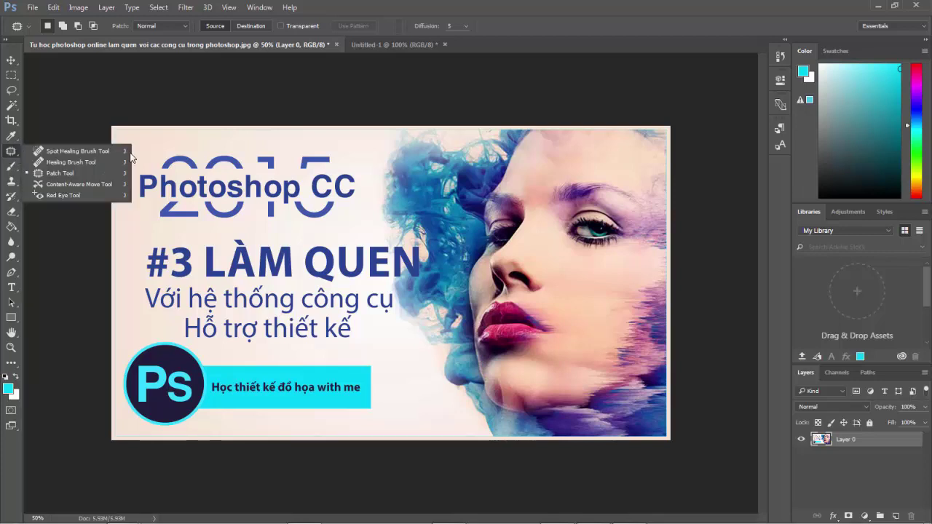
pyautogui.click(55, 175)
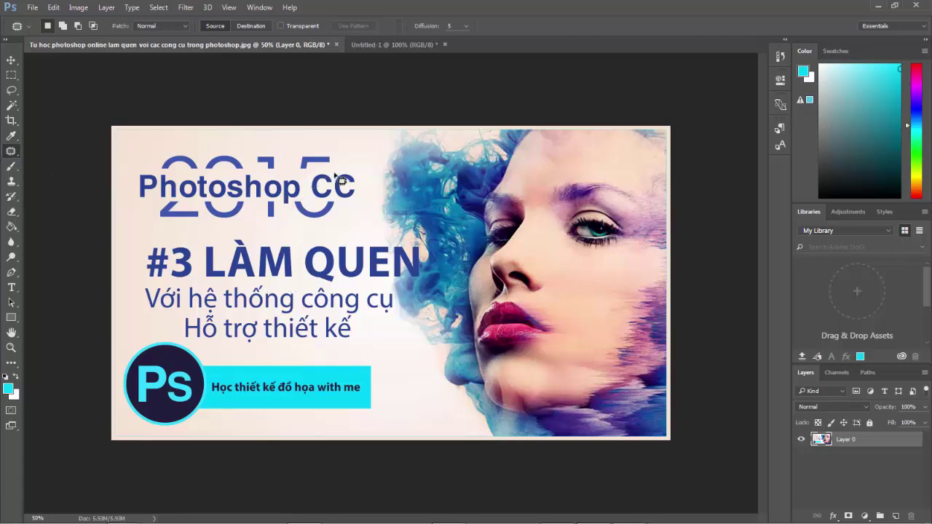
# Step: Patch out the last 'C' of 'Photoshop CC' with nearby background
pyautogui.moveTo(337, 177)
pyautogui.mouseDown()
pyautogui.moveTo(366, 174)
pyautogui.moveTo(340, 190)
pyautogui.moveTo(362, 155)
pyautogui.mouseUp()
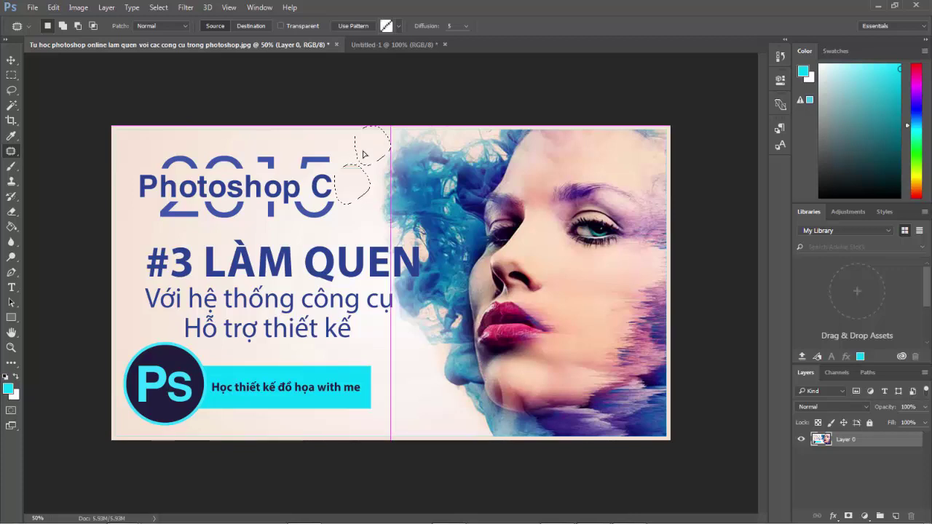
pyautogui.moveTo(363, 154)
pyautogui.mouseDown()
pyautogui.moveTo(363, 177)
pyautogui.moveTo(342, 171)
pyautogui.moveTo(356, 219)
pyautogui.mouseUp()
pyautogui.hotkey('ctrl', 'd')
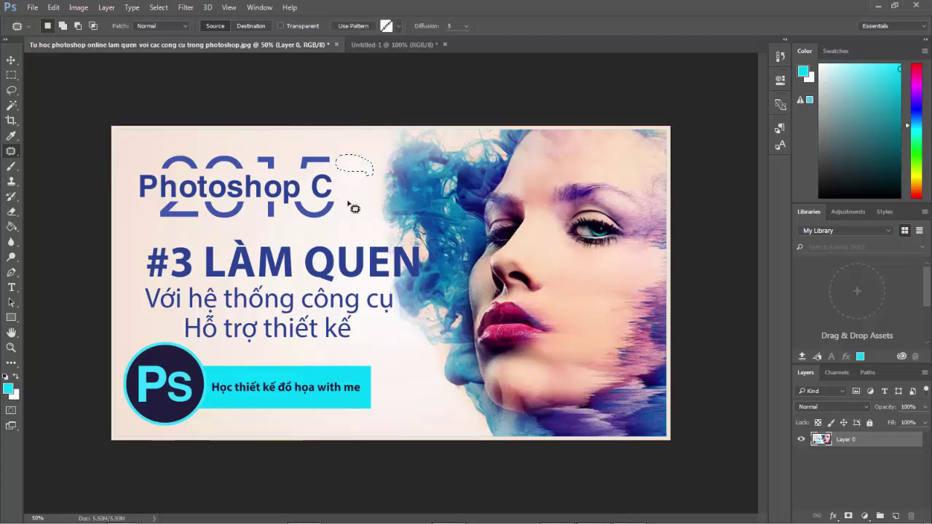
pyautogui.hotkey('ctrl', 'd')
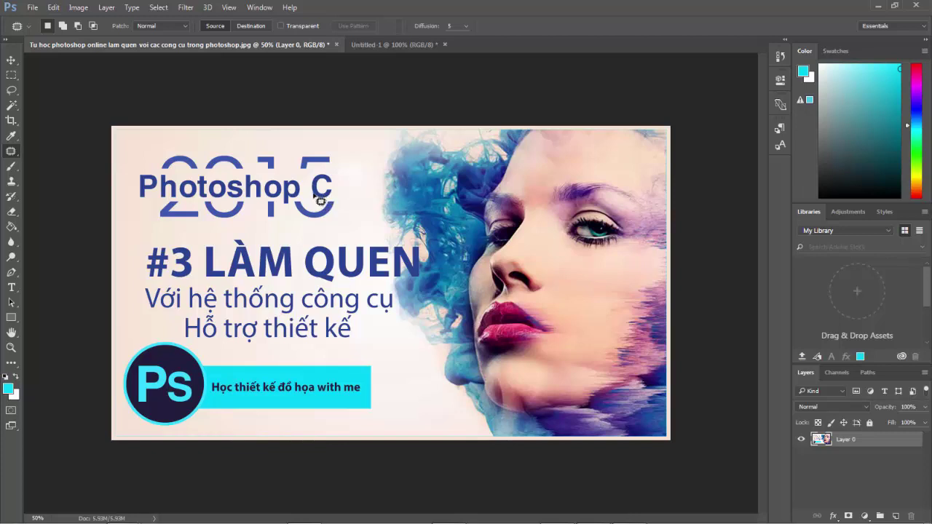
pyautogui.moveTo(309, 188); pyautogui.dragTo(349, 201)
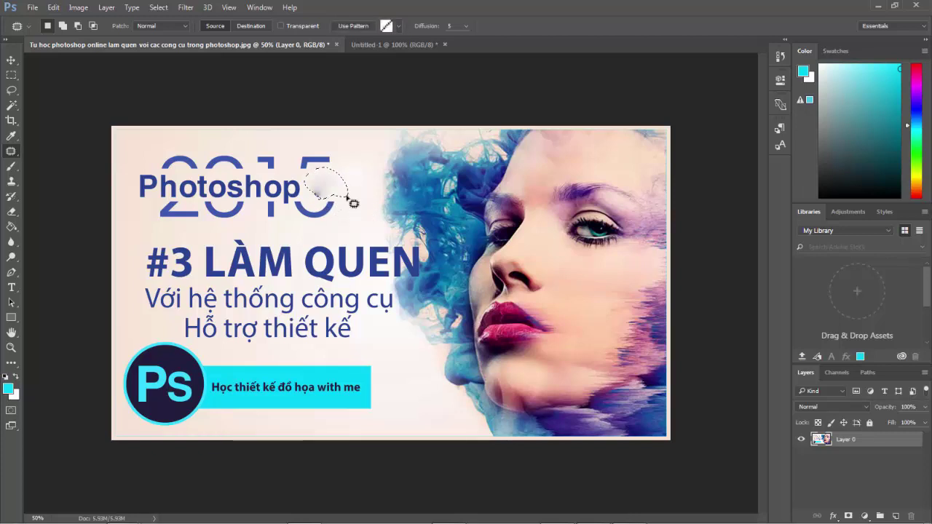
pyautogui.hotkey('ctrl', 'd')
pyautogui.hotkey('ctrl', 'd')
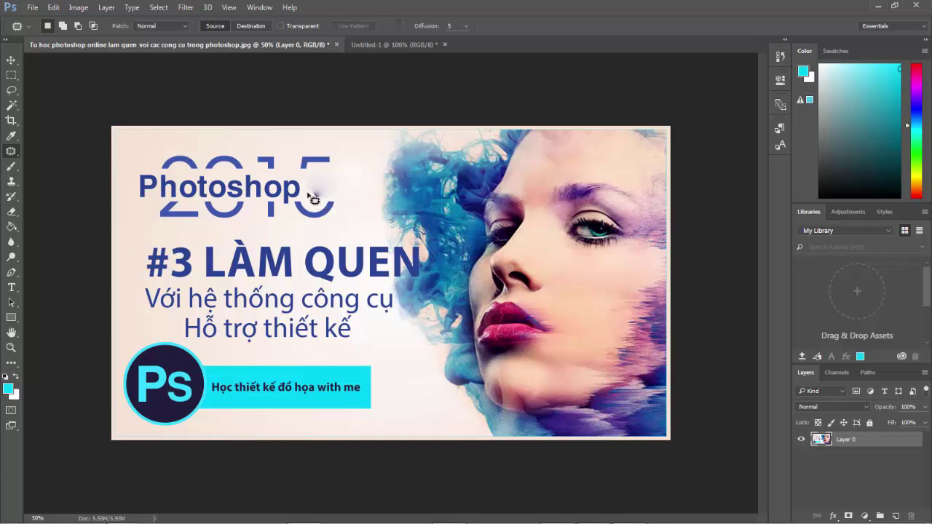
pyautogui.moveTo(311, 198)
pyautogui.mouseDown()
pyautogui.moveTo(333, 206)
pyautogui.moveTo(323, 191)
pyautogui.moveTo(350, 227)
pyautogui.mouseUp()
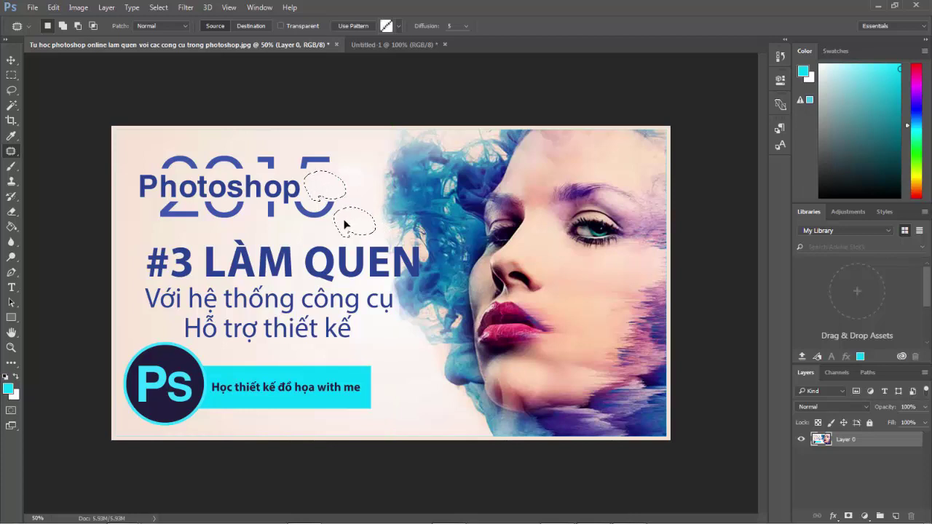
pyautogui.moveTo(347, 225); pyautogui.dragTo(348, 226)
pyautogui.click(354, 204)
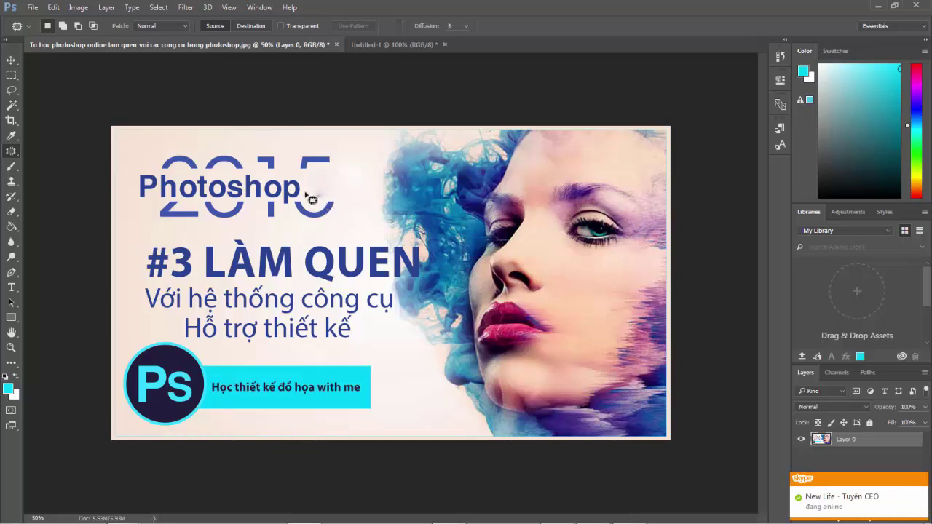
# Step: Patch away the '5' of 2015 and leftover marks right of 'Photoshop'
pyautogui.moveTo(299, 168)
pyautogui.mouseDown()
pyautogui.moveTo(339, 156)
pyautogui.moveTo(306, 171)
pyautogui.moveTo(348, 225)
pyautogui.mouseUp()
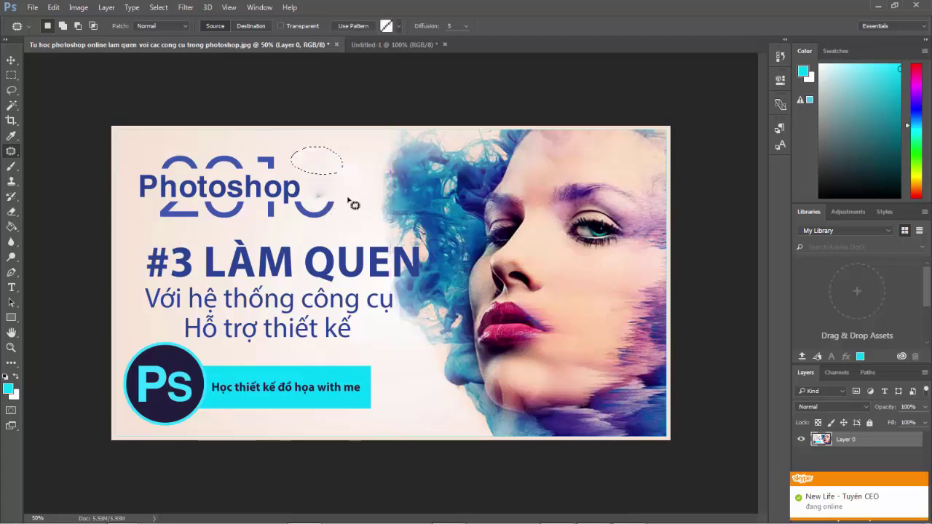
pyautogui.click(350, 194)
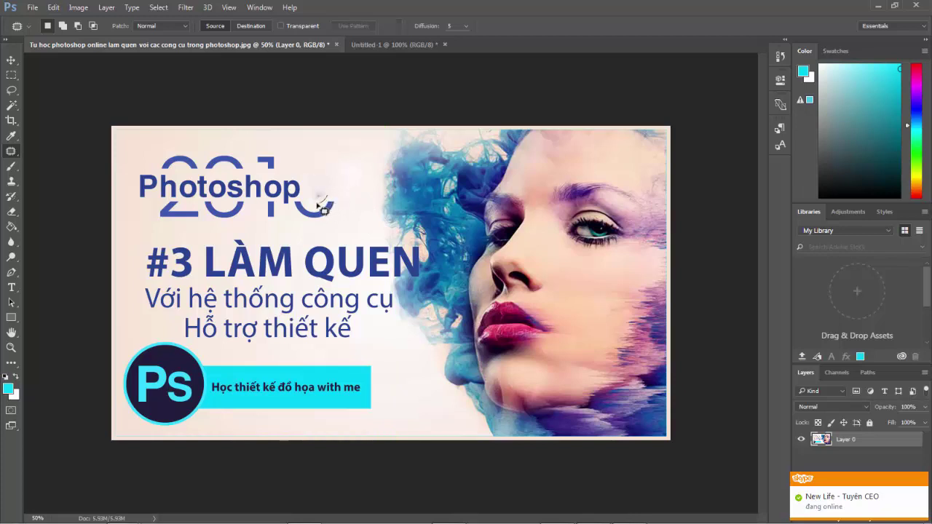
pyautogui.moveTo(331, 205); pyautogui.dragTo(322, 151)
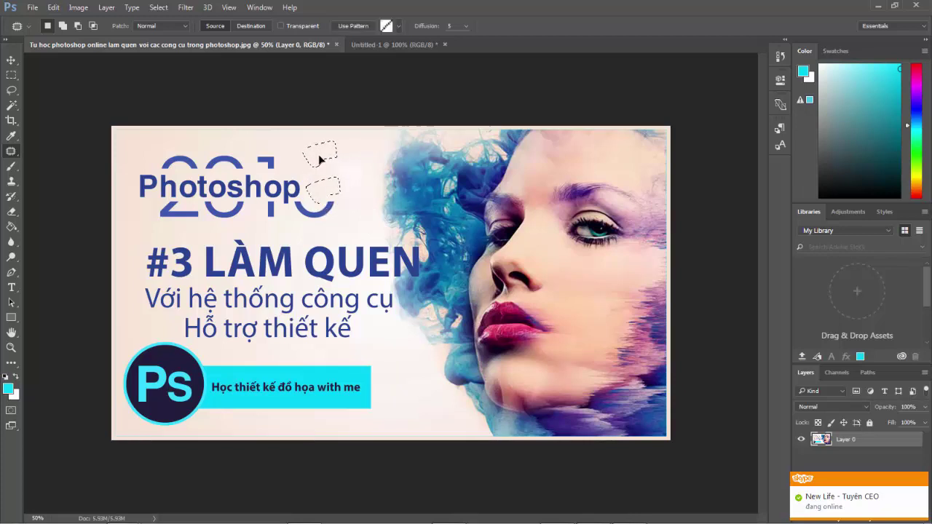
pyautogui.click(371, 189)
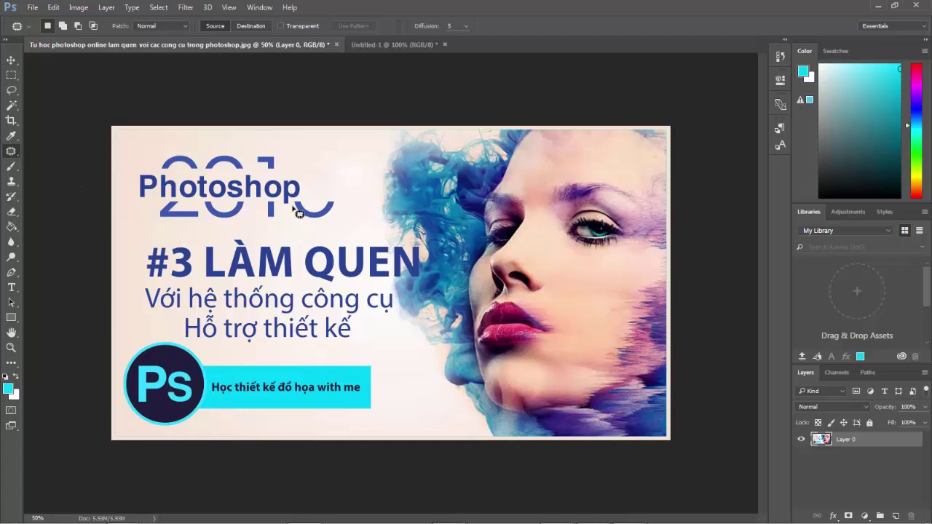
pyautogui.moveTo(295, 201)
pyautogui.mouseDown()
pyautogui.moveTo(315, 226)
pyautogui.moveTo(297, 217)
pyautogui.moveTo(305, 157)
pyautogui.mouseUp()
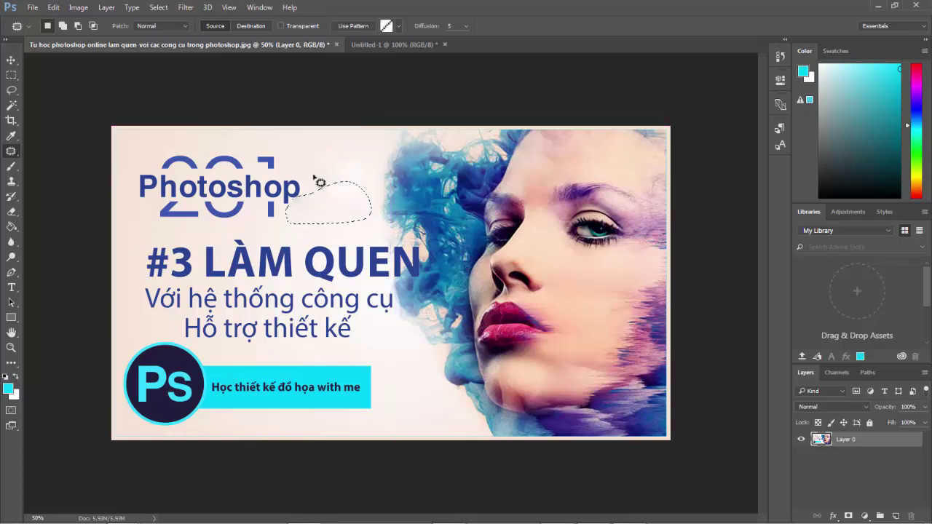
pyautogui.hotkey('ctrl', 'd')
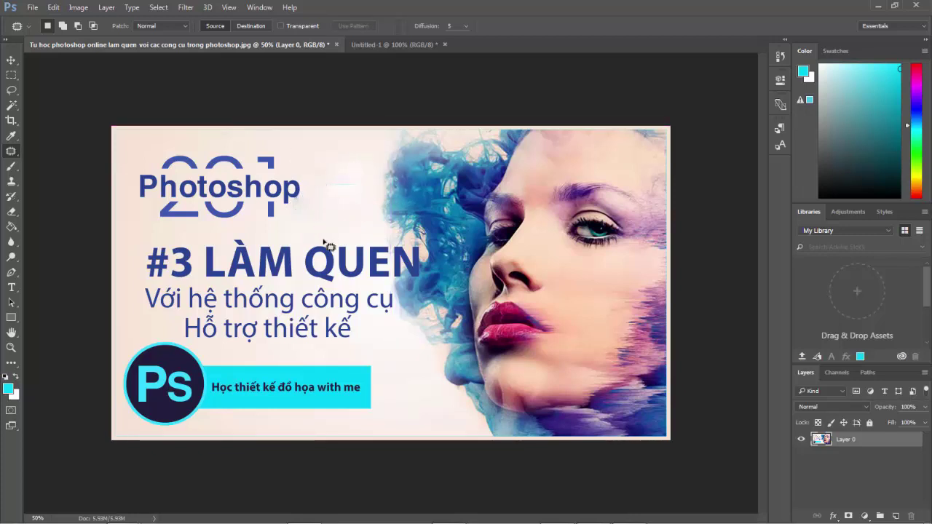
pyautogui.moveTo(286, 167)
pyautogui.mouseDown()
pyautogui.moveTo(288, 146)
pyautogui.moveTo(283, 164)
pyautogui.moveTo(345, 158)
pyautogui.mouseUp()
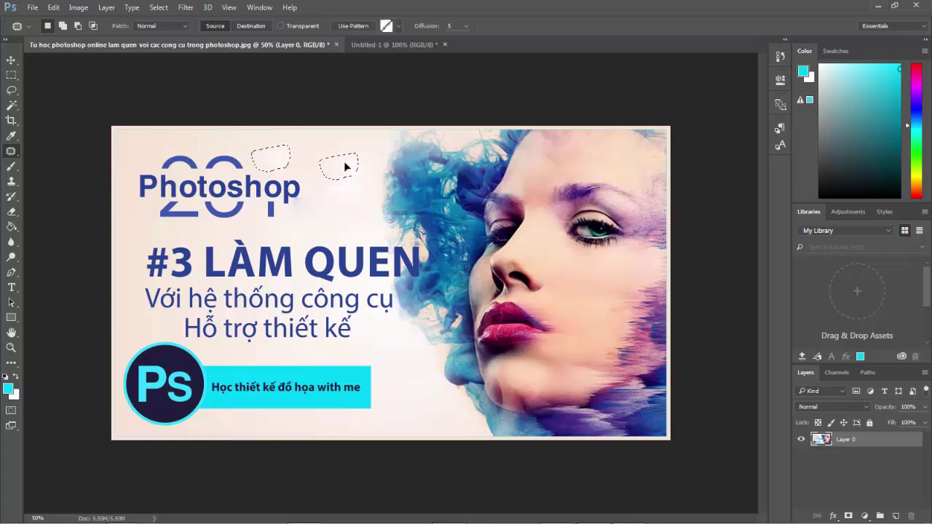
pyautogui.click(335, 204)
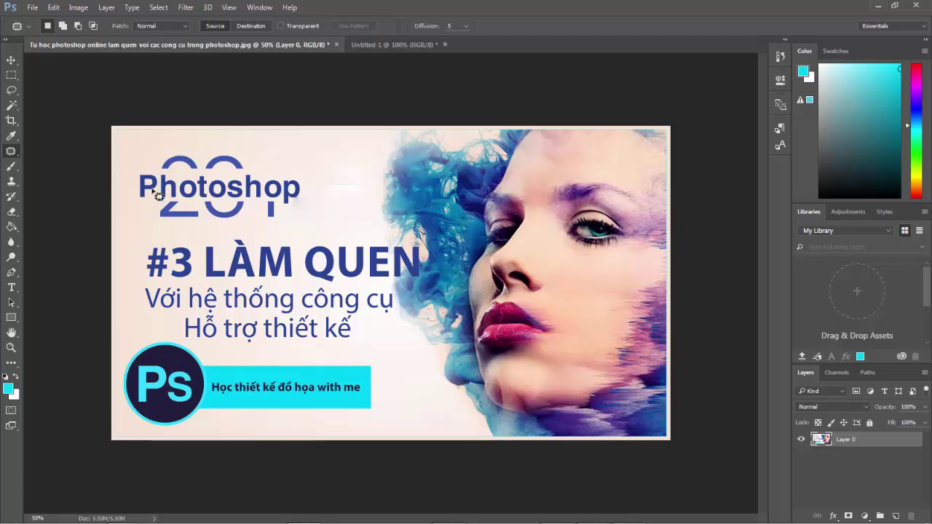
pyautogui.click(10, 168)
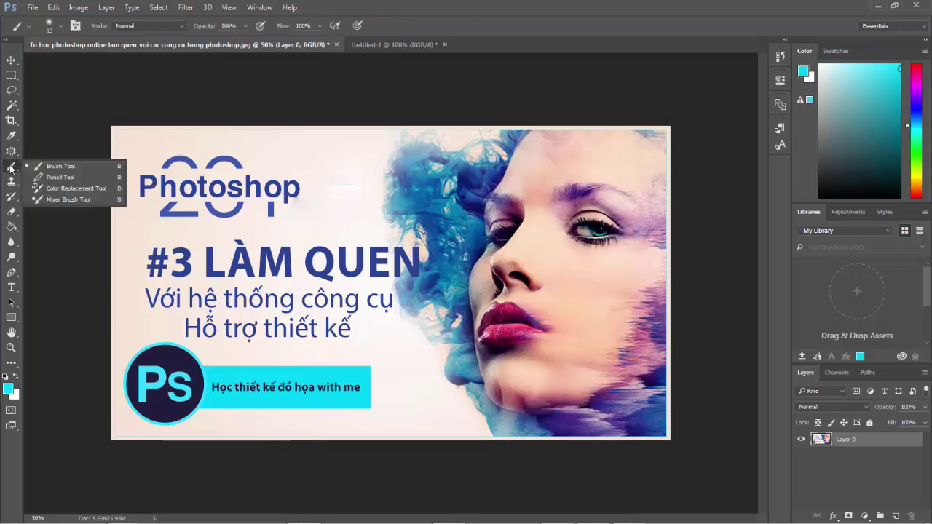
# Step: Select the Brush Tool, enlarge its size and set hardness to 0%
pyautogui.click(59, 166)
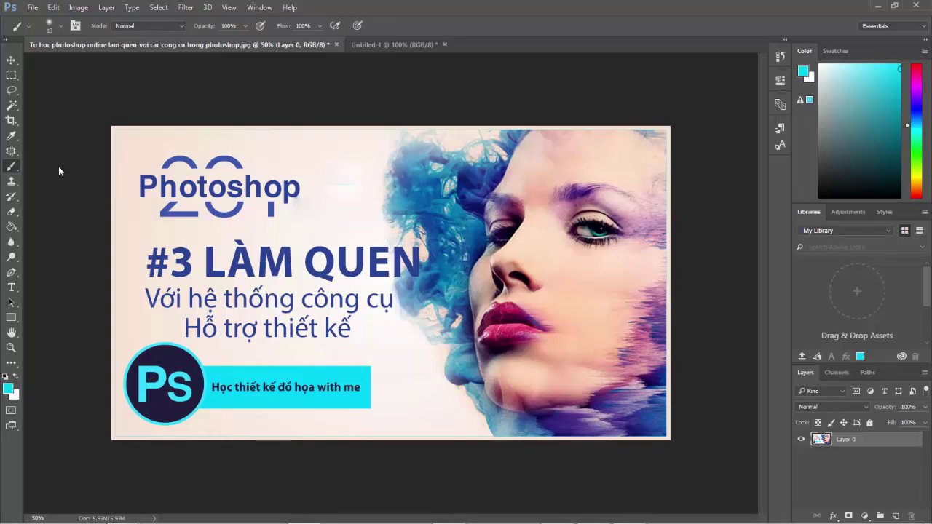
pyautogui.click(10, 170)
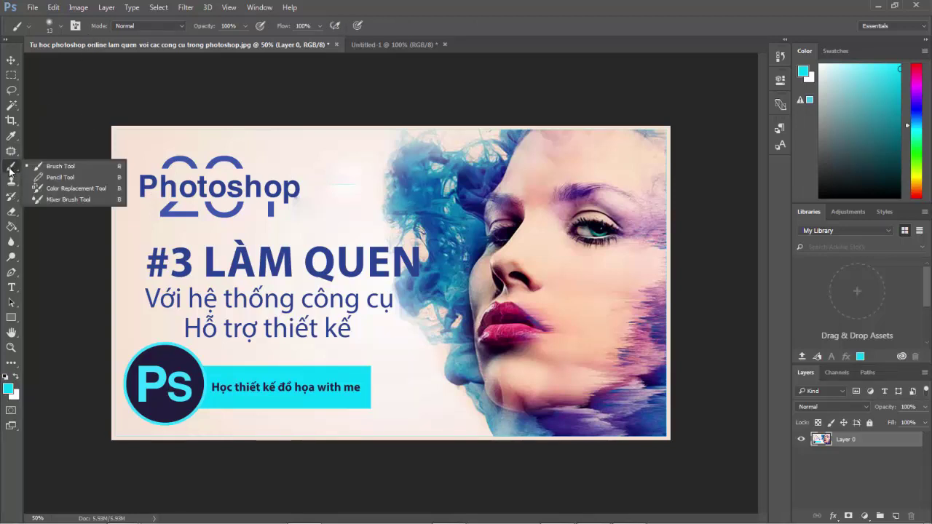
pyautogui.click(73, 167)
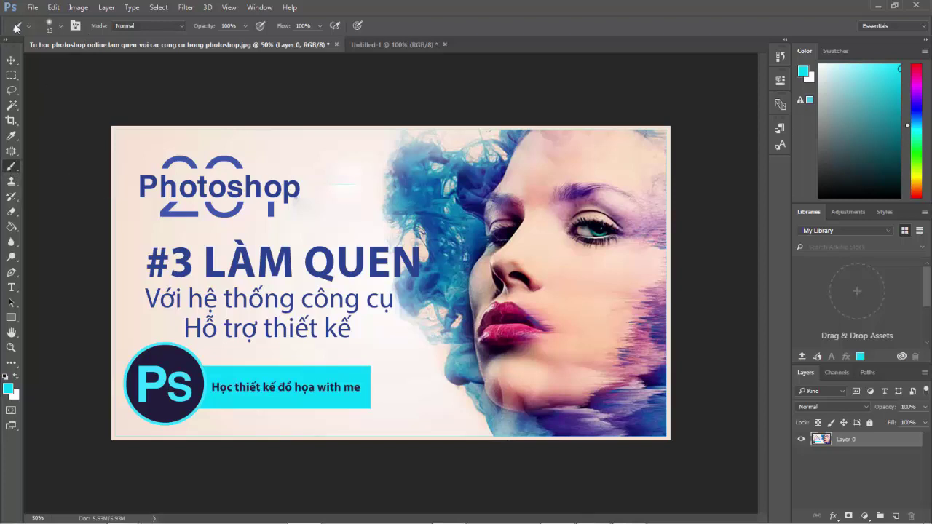
pyautogui.click(61, 28)
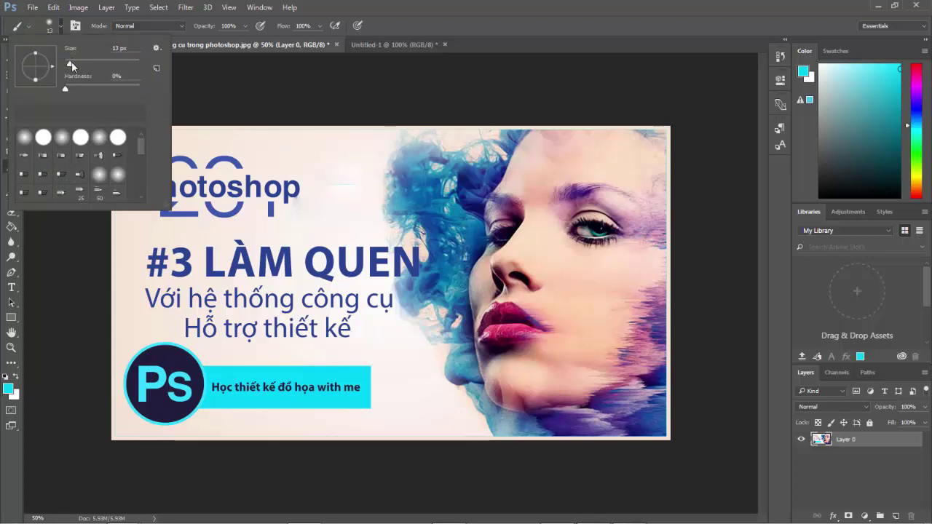
pyautogui.moveTo(70, 64); pyautogui.dragTo(87, 63)
pyautogui.moveTo(86, 64); pyautogui.dragTo(104, 65)
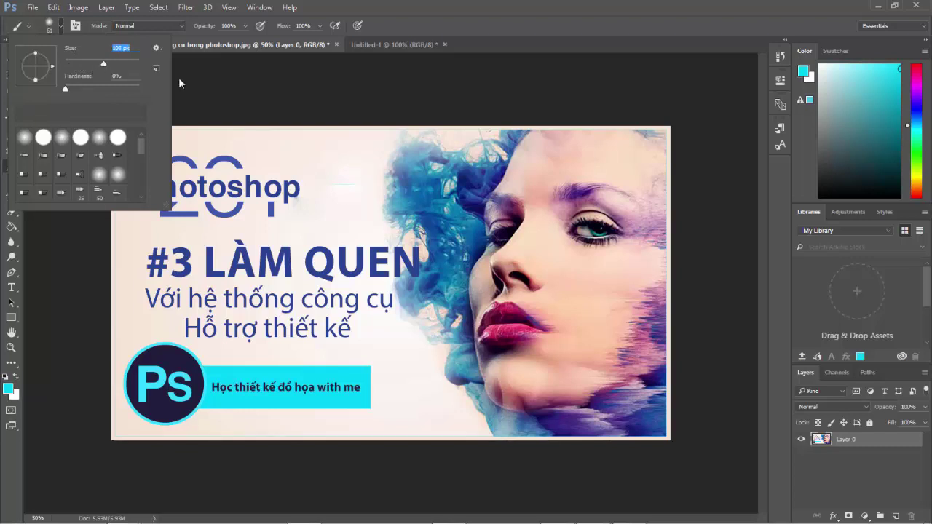
pyautogui.click(66, 90)
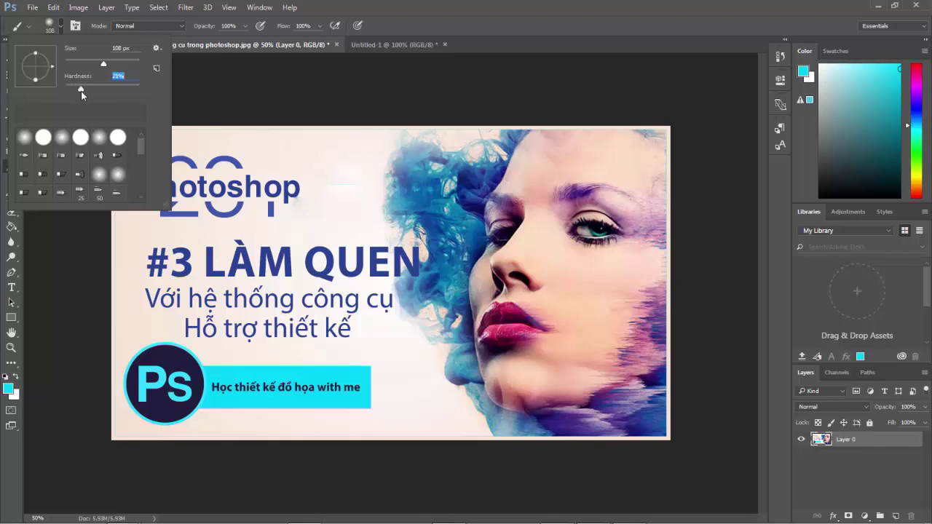
pyautogui.moveTo(68, 91); pyautogui.dragTo(65, 91)
# Step: Try brush tips, keep a 74 px soft round, and dab cyan above 'Photoshop'
pyautogui.click(101, 139)
pyautogui.click(42, 140)
pyautogui.moveTo(142, 146); pyautogui.dragTo(152, 195)
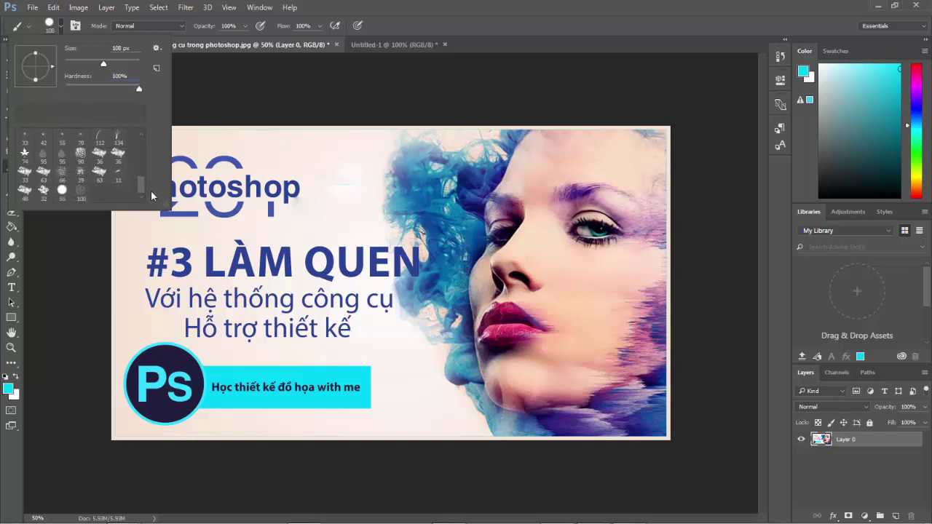
pyautogui.click(24, 157)
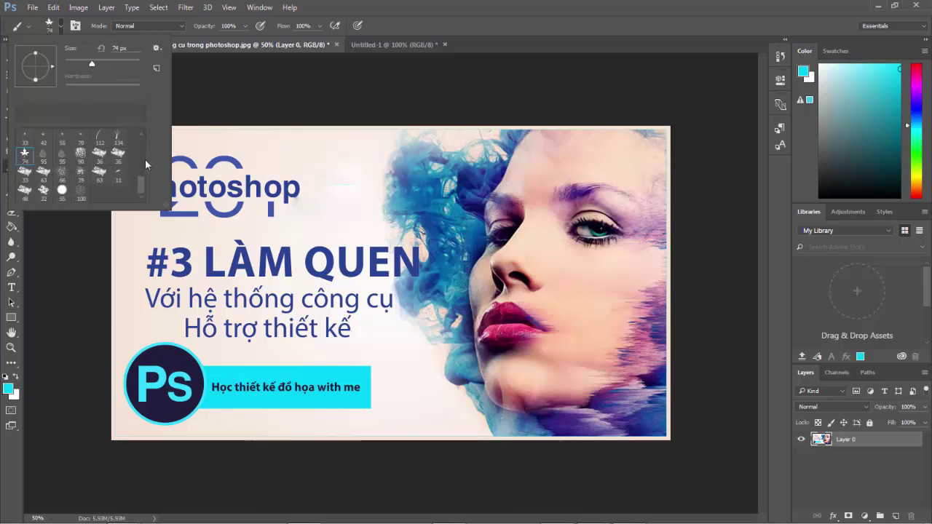
pyautogui.moveTo(142, 186)
pyautogui.mouseDown()
pyautogui.moveTo(133, 139)
pyautogui.moveTo(143, 143)
pyautogui.mouseUp()
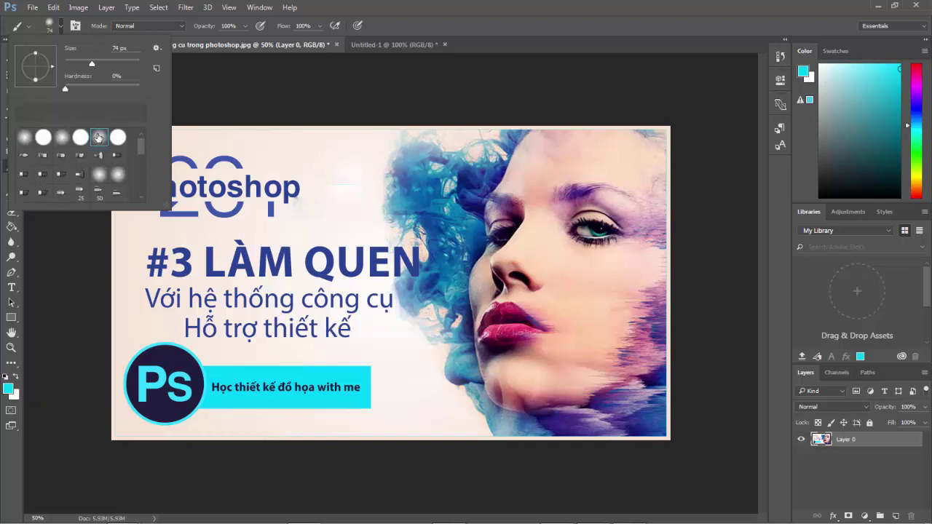
pyautogui.click(213, 171)
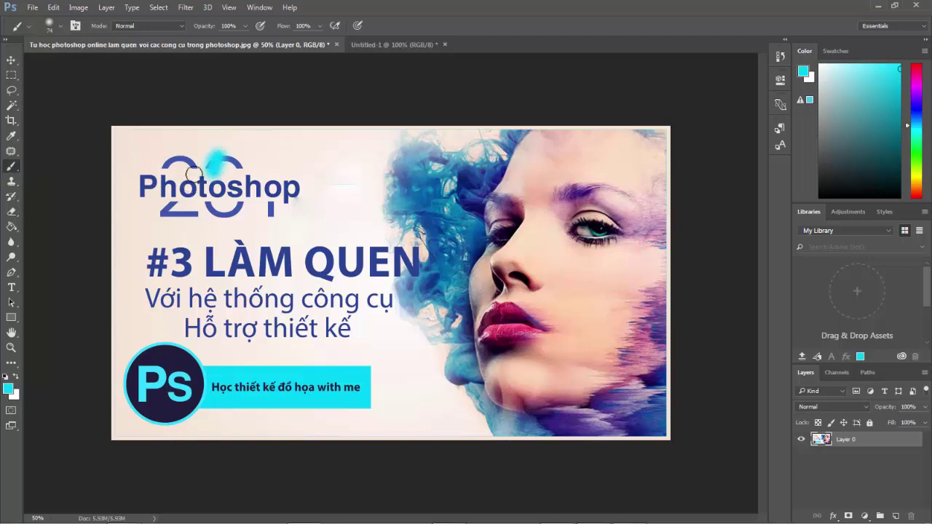
# Step: Try a cyan stroke and a cyan layer fill, undoing both
pyautogui.moveTo(198, 169); pyautogui.dragTo(247, 175)
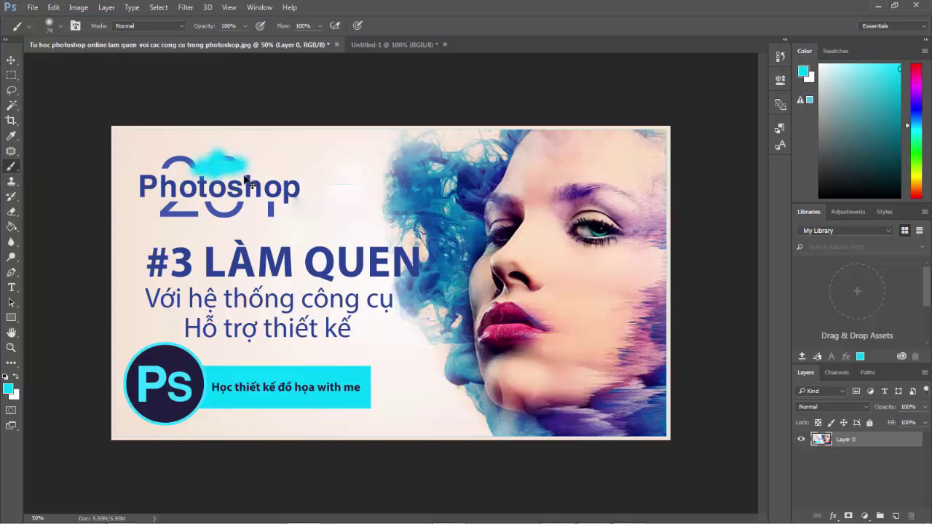
pyautogui.hotkey('ctrl', 'z')
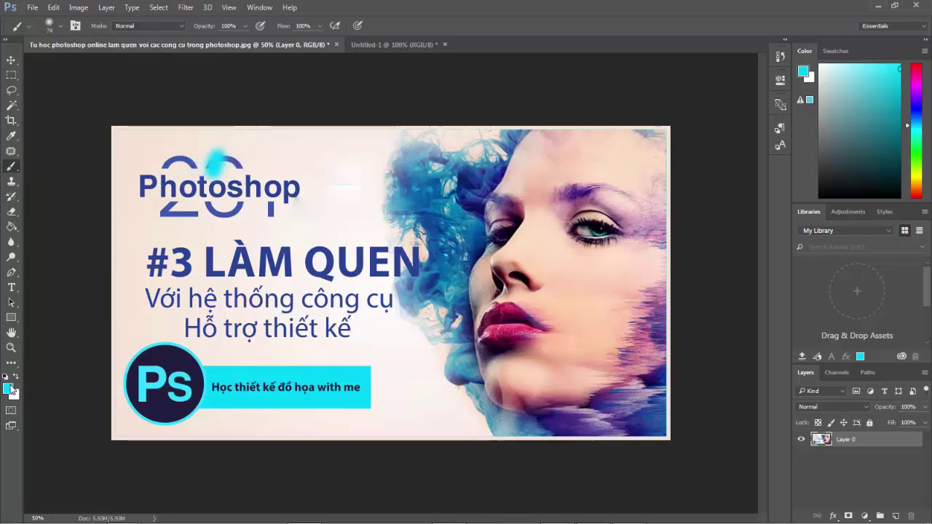
pyautogui.hotkey('ctrl', 'alt', 'z')
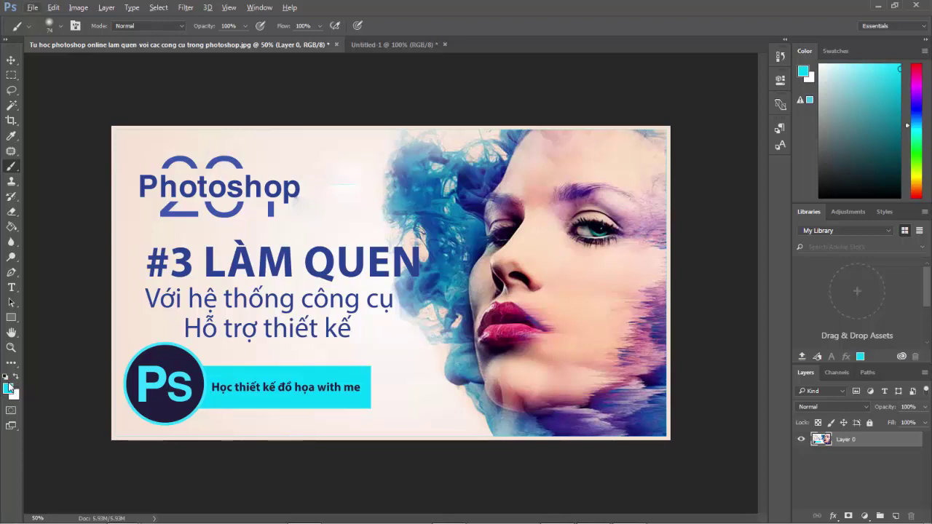
pyautogui.hotkey('alt', 'BackSpace')
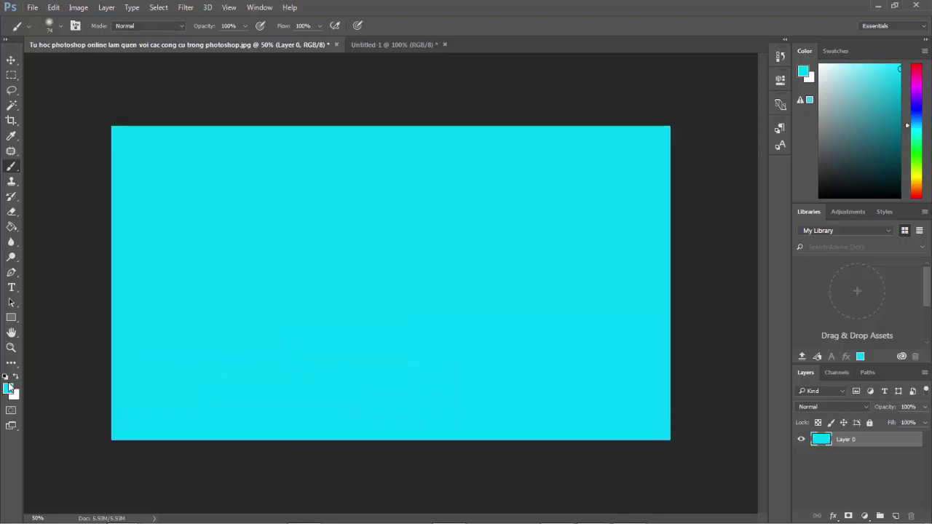
pyautogui.hotkey('ctrl', 'z')
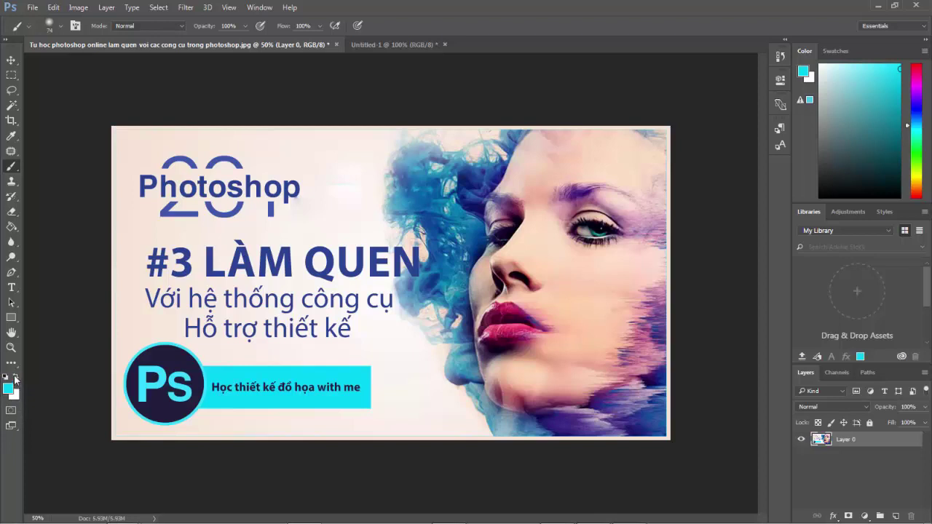
# Step: Make white the foreground colour and try a white stroke, then undo it
pyautogui.click(15, 377)
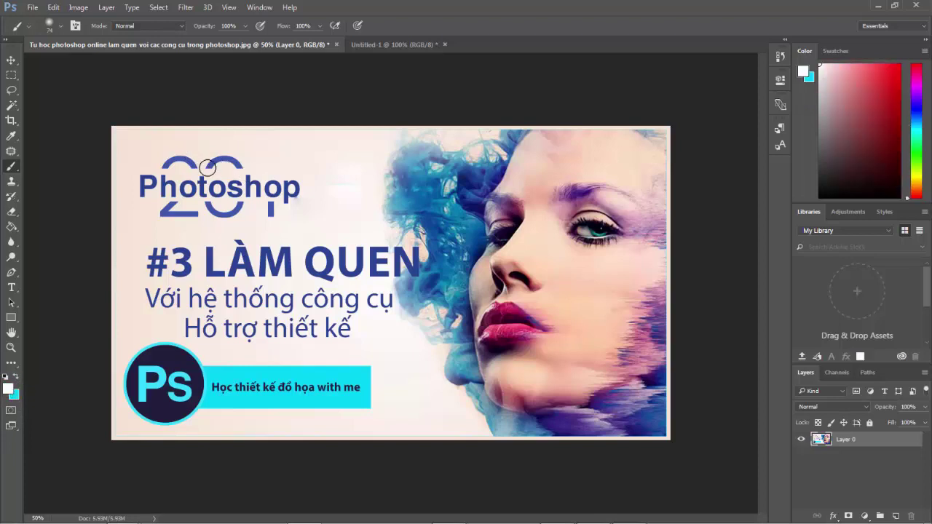
pyautogui.moveTo(190, 155)
pyautogui.mouseDown()
pyautogui.moveTo(241, 165)
pyautogui.moveTo(177, 151)
pyautogui.moveTo(167, 163)
pyautogui.moveTo(205, 166)
pyautogui.mouseUp()
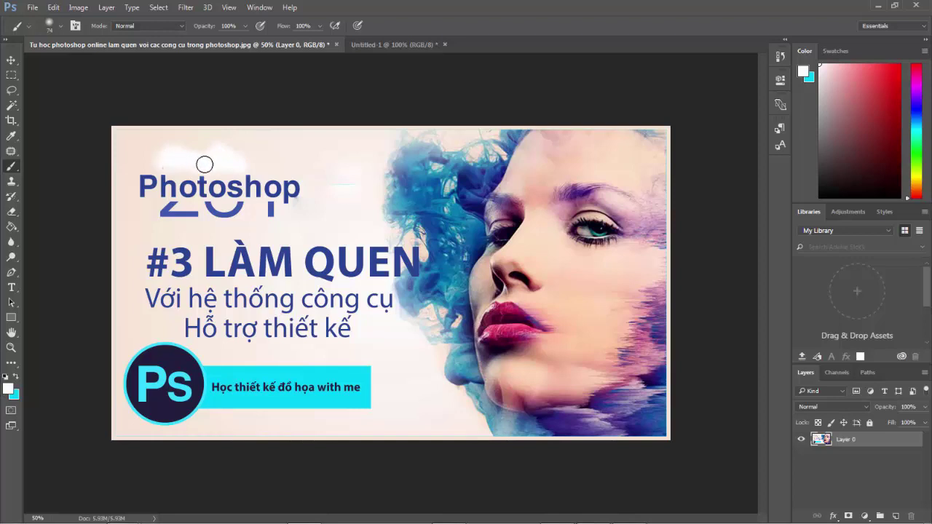
pyautogui.hotkey('ctrl', 'alt', 'z')
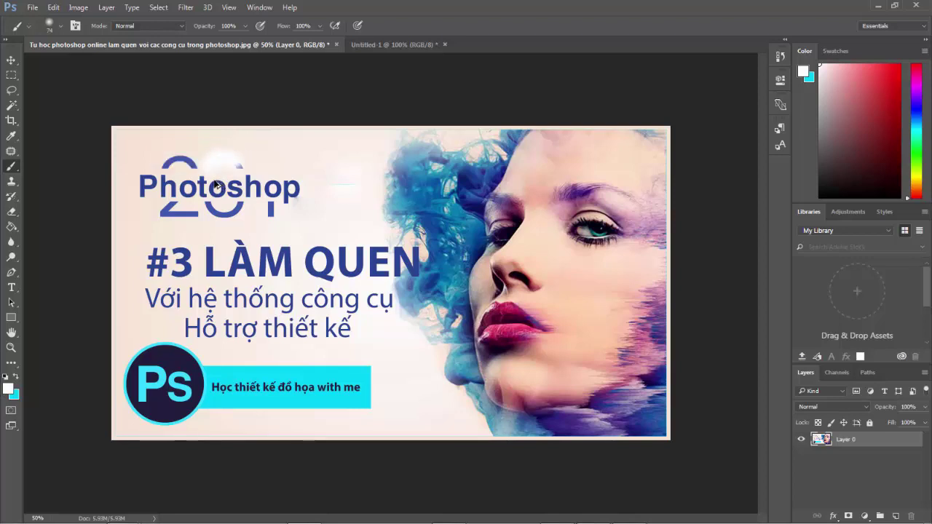
pyautogui.hotkey('ctrl', 'alt', 'z')
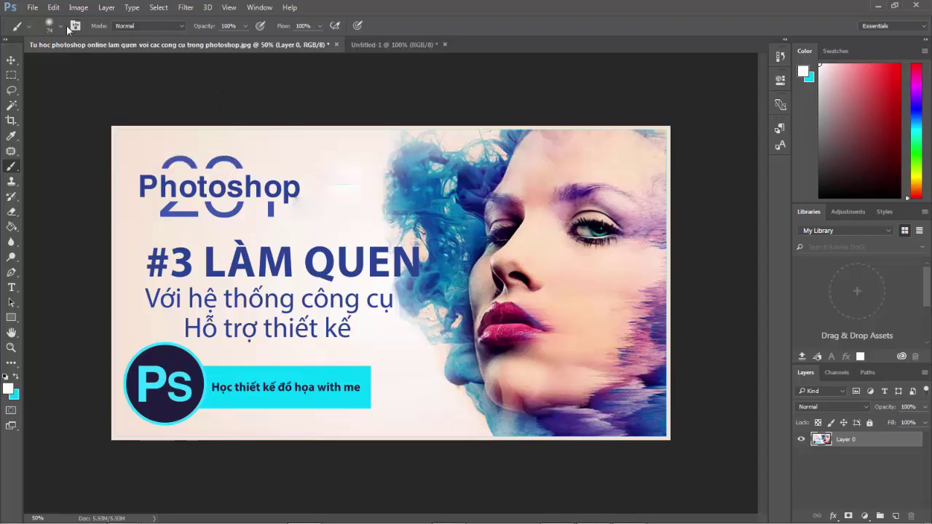
# Step: Choose the star brush tip in cyan, trying a star stroke over the title that is undone
pyautogui.click(61, 26)
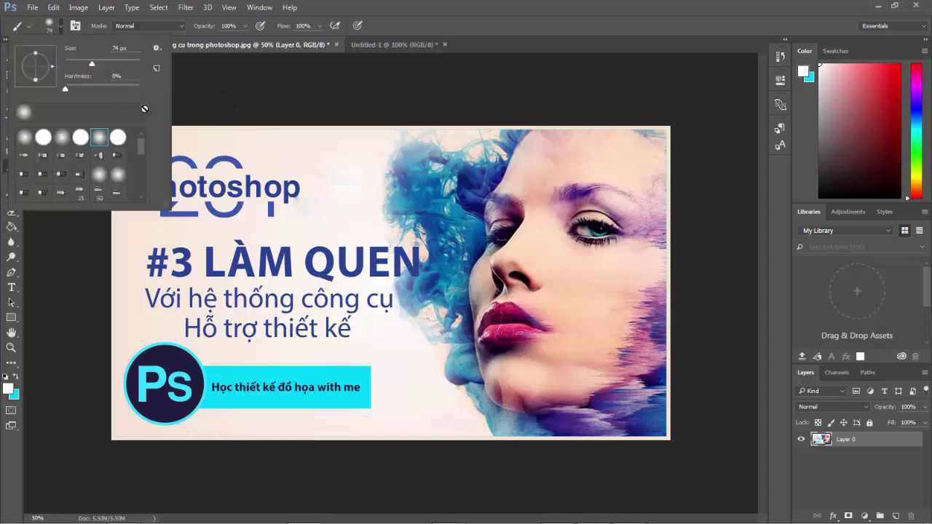
pyautogui.scroll(-2, 147, 153)
pyautogui.scroll(-2, 147, 160)
pyautogui.scroll(-2, 147, 167)
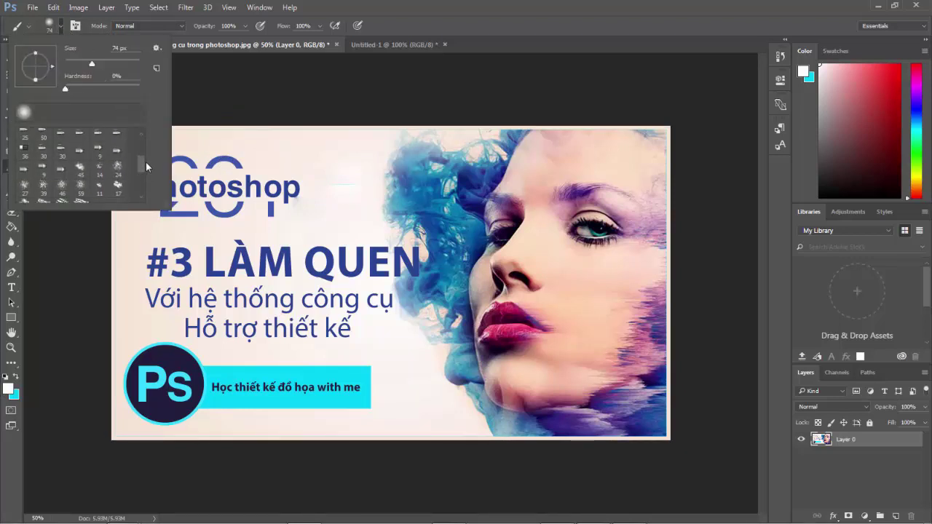
pyautogui.scroll(-2, 146, 167)
pyautogui.scroll(-2, 150, 178)
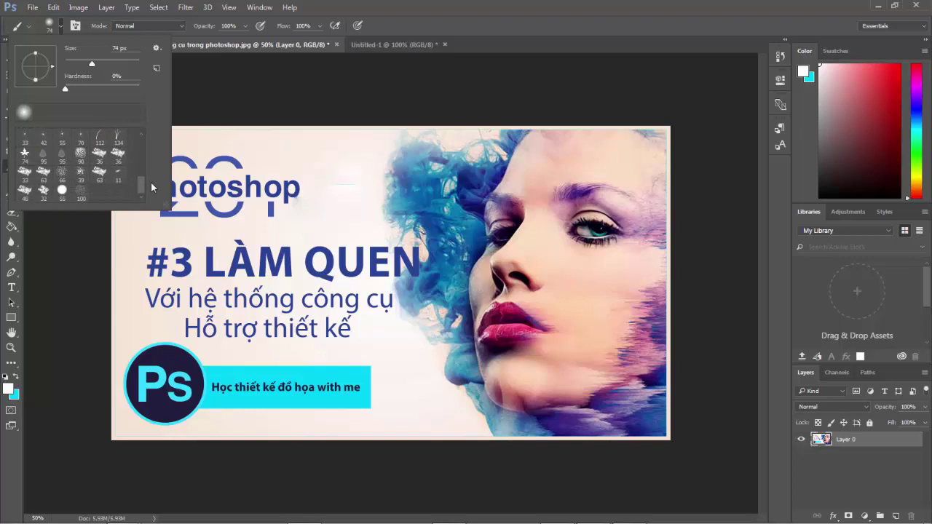
pyautogui.click(26, 154)
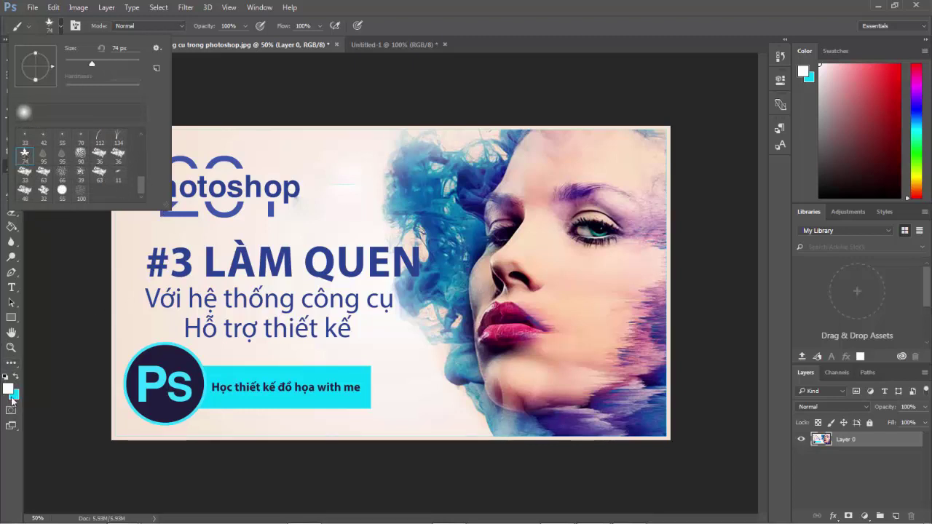
pyautogui.click(16, 375)
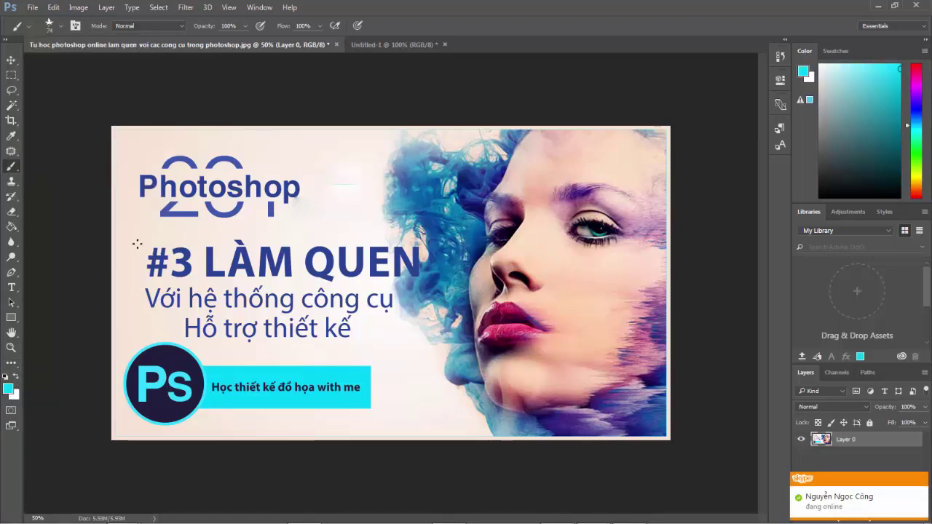
pyautogui.moveTo(136, 243); pyautogui.dragTo(298, 232)
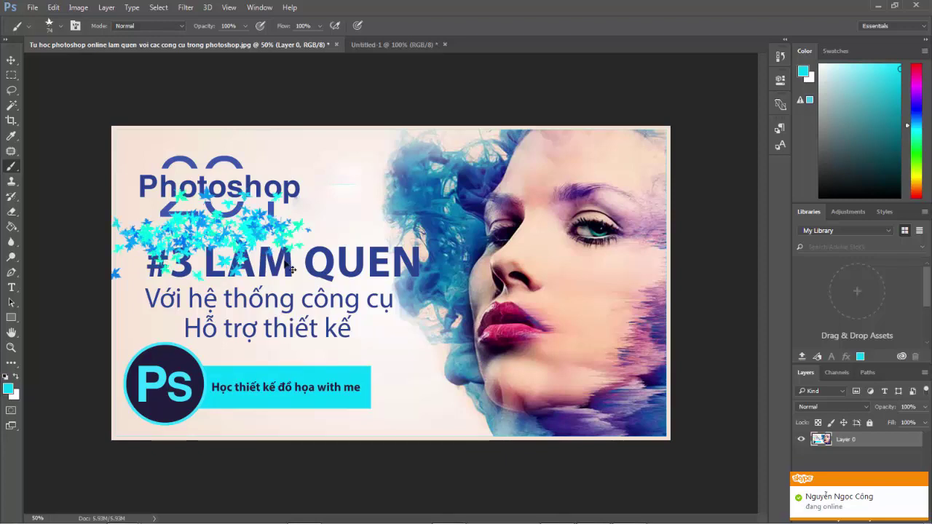
pyautogui.hotkey('ctrl', 'z')
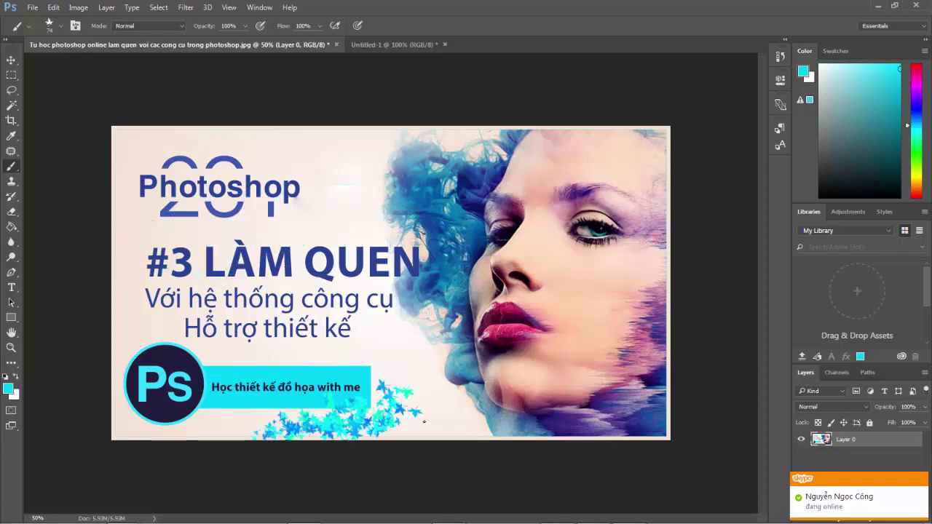
# Step: Stamp cyan stars below the strip, beside 'Photoshop', along the left edge and around LÀM QUEN
pyautogui.click(400, 415)
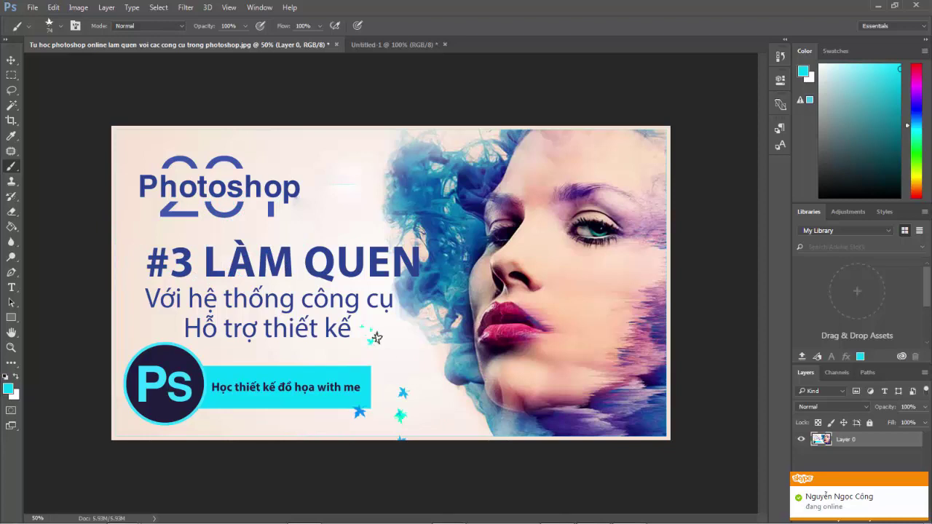
pyautogui.click(331, 182)
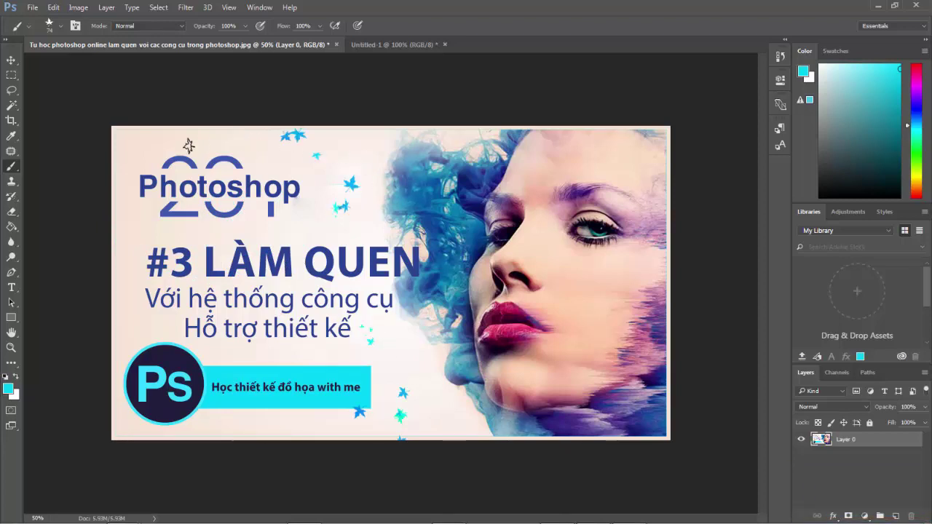
pyautogui.click(154, 144)
pyautogui.click(149, 222)
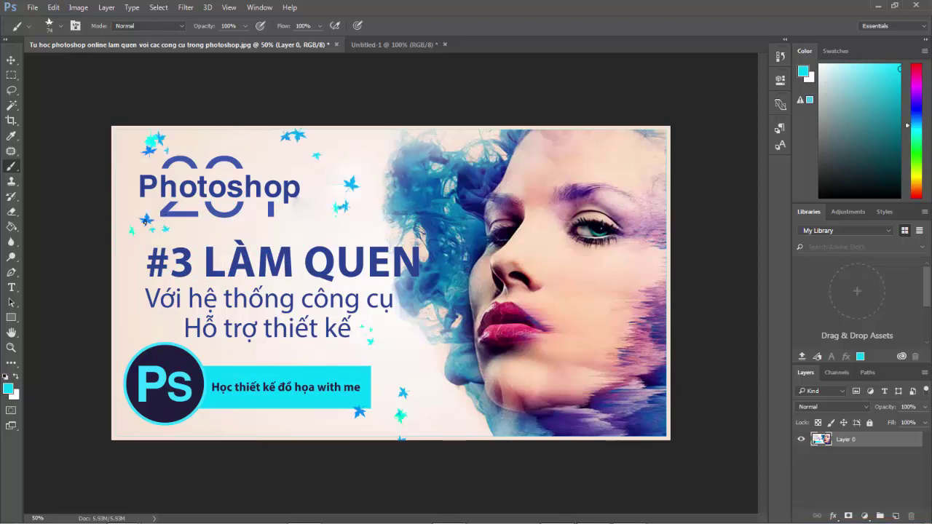
pyautogui.click(134, 272)
pyautogui.click(135, 326)
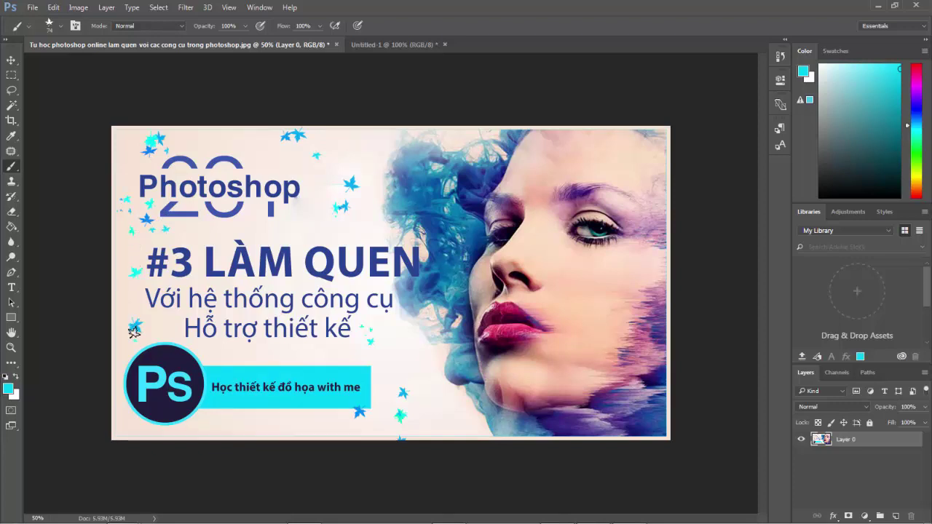
pyautogui.click(285, 255)
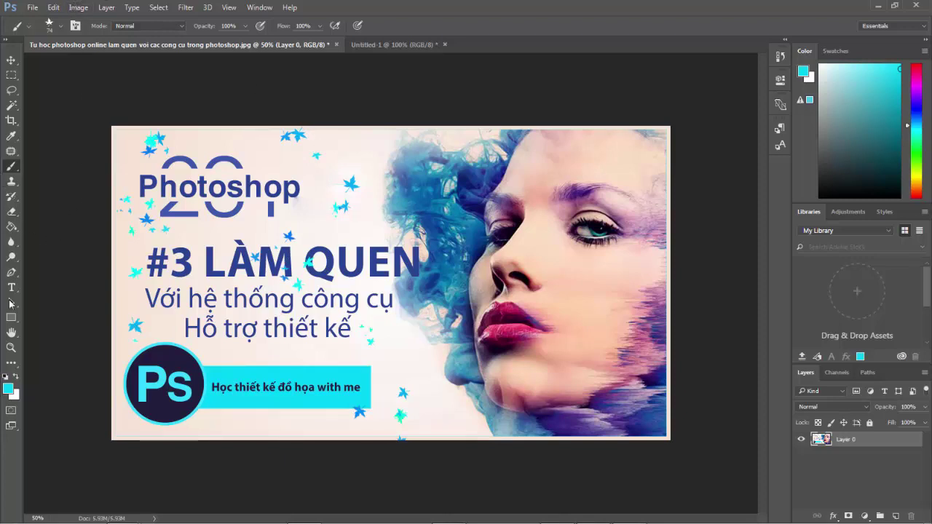
# Step: Set the foreground colour to light green #98e758
pyautogui.click(7, 388)
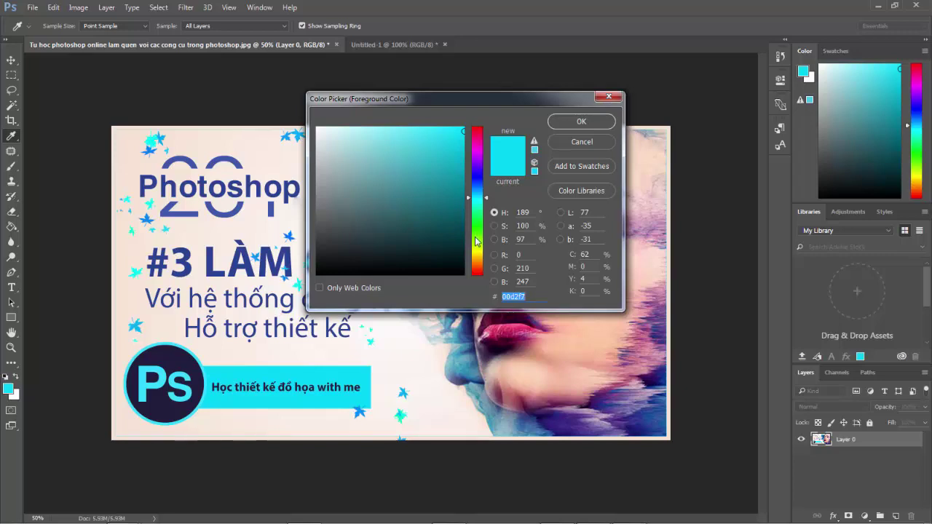
pyautogui.click(477, 237)
pyautogui.click(407, 141)
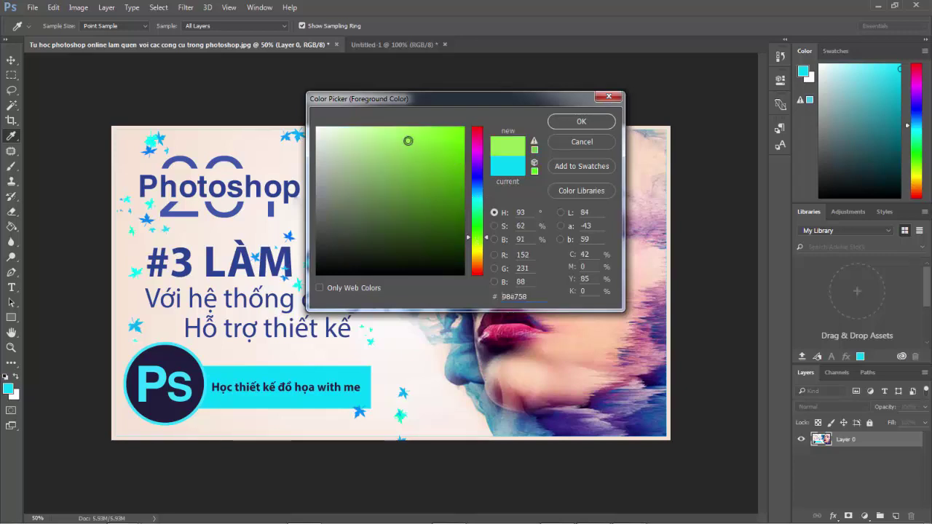
pyautogui.click(555, 126)
# Step: Scatter green stars right of the cyan strip, along the bottom and at the left edge
pyautogui.press('b')
pyautogui.moveTo(375, 353)
pyautogui.mouseDown()
pyautogui.moveTo(407, 345)
pyautogui.moveTo(454, 428)
pyautogui.mouseUp()
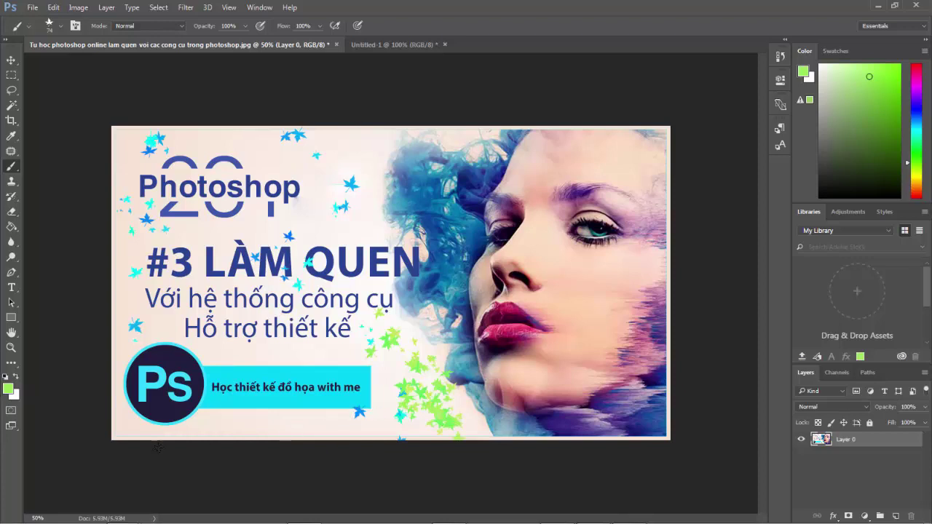
pyautogui.moveTo(185, 426); pyautogui.dragTo(313, 426)
pyautogui.click(130, 340)
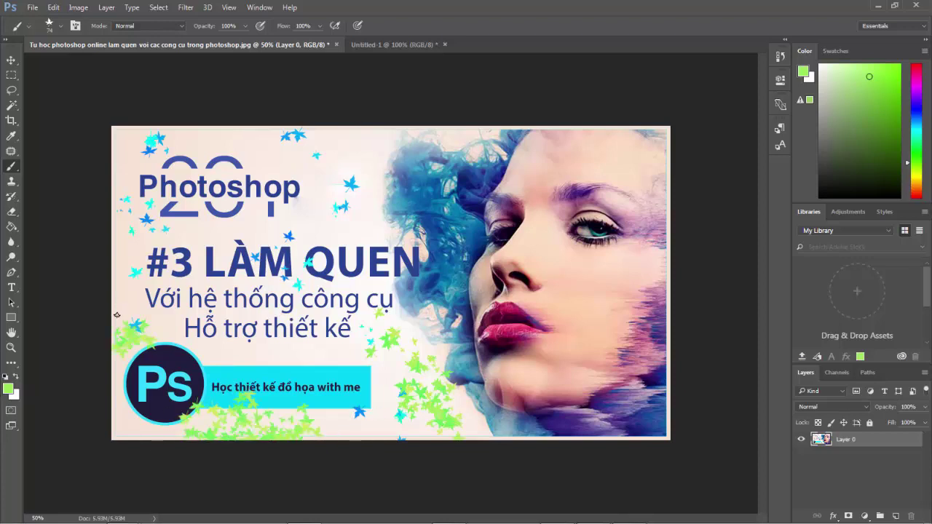
pyautogui.click(61, 26)
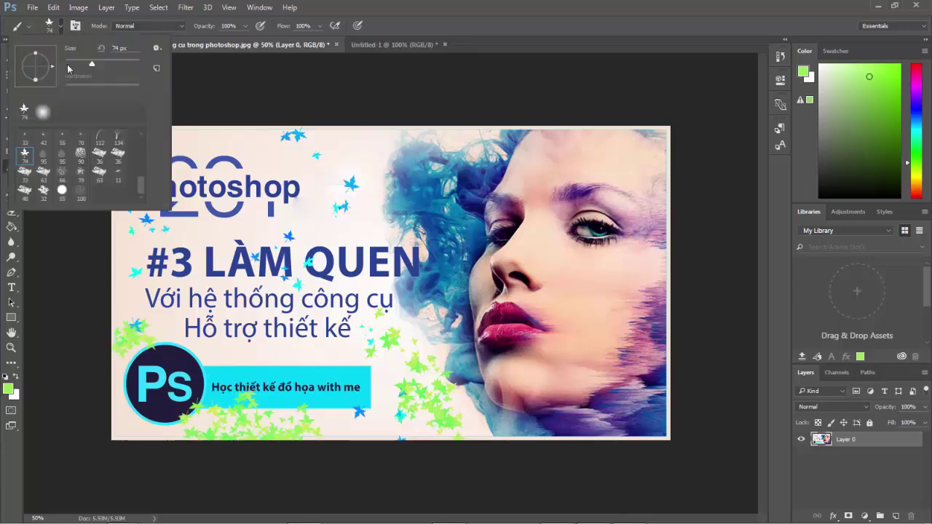
pyautogui.moveTo(142, 186)
pyautogui.mouseDown()
pyautogui.moveTo(142, 175)
pyautogui.moveTo(142, 186)
pyautogui.mouseUp()
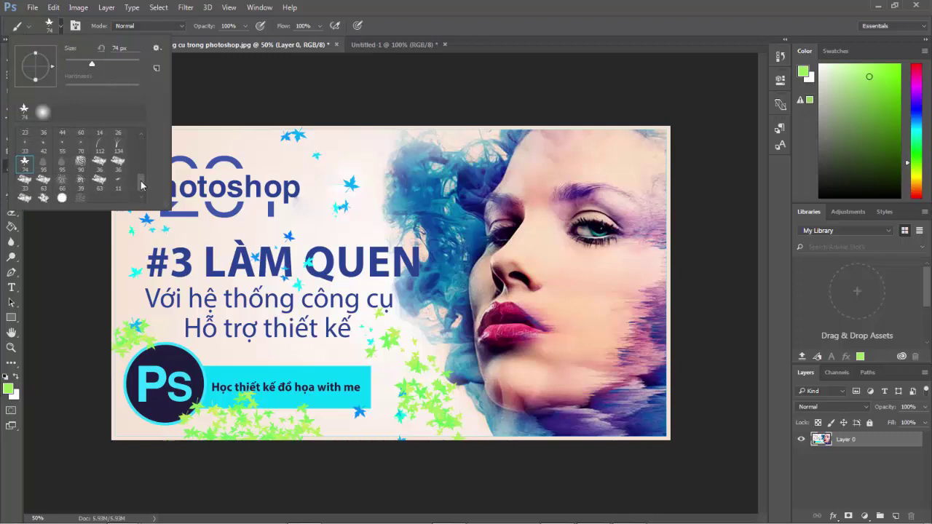
pyautogui.click(117, 138)
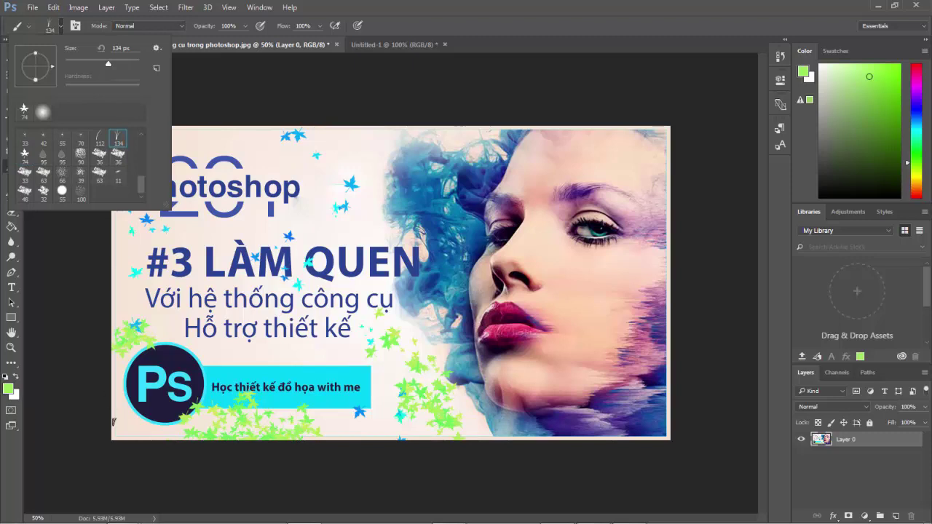
pyautogui.click(116, 435)
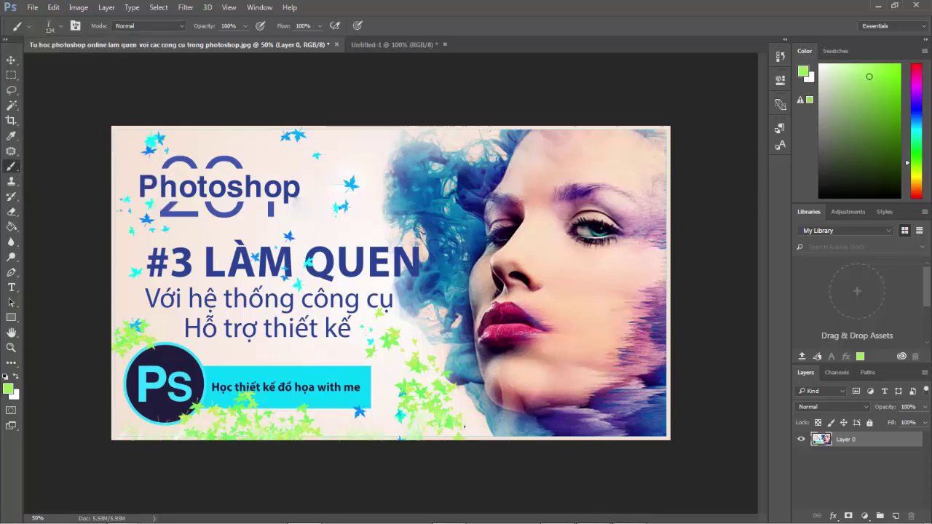
pyautogui.moveTo(404, 430)
pyautogui.mouseDown()
pyautogui.moveTo(637, 419)
pyautogui.moveTo(664, 426)
pyautogui.moveTo(188, 409)
pyautogui.moveTo(90, 422)
pyautogui.mouseUp()
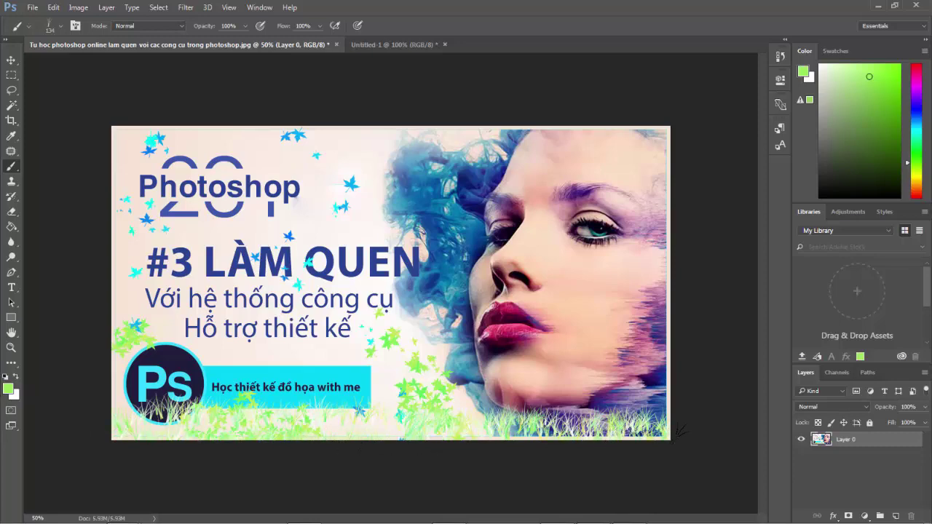
pyautogui.click(7, 387)
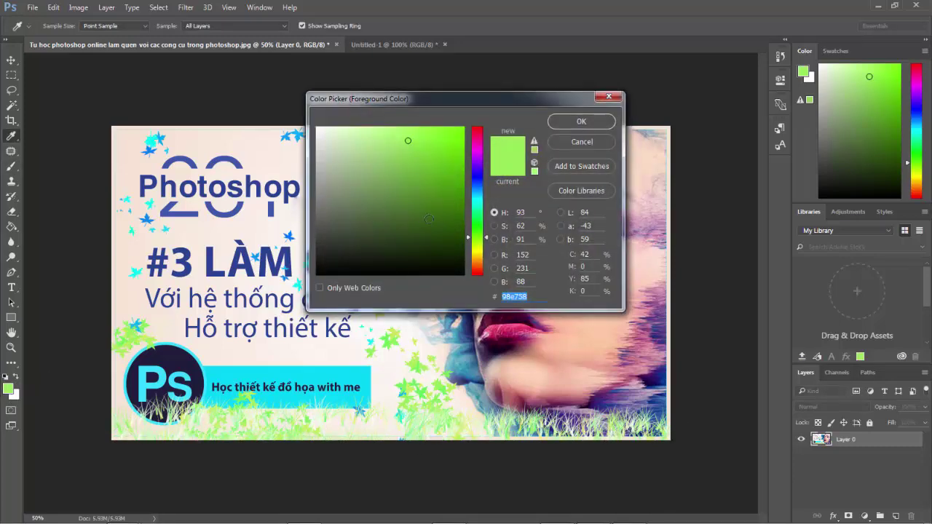
pyautogui.click(442, 217)
pyautogui.click(567, 127)
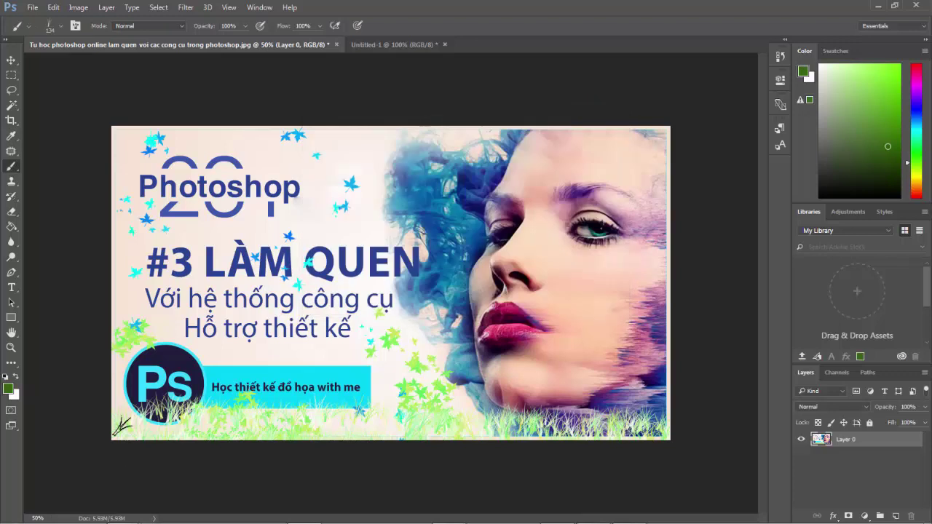
pyautogui.moveTo(120, 427)
pyautogui.mouseDown()
pyautogui.moveTo(666, 426)
pyautogui.moveTo(116, 426)
pyautogui.moveTo(666, 426)
pyautogui.moveTo(218, 429)
pyautogui.moveTo(104, 421)
pyautogui.mouseUp()
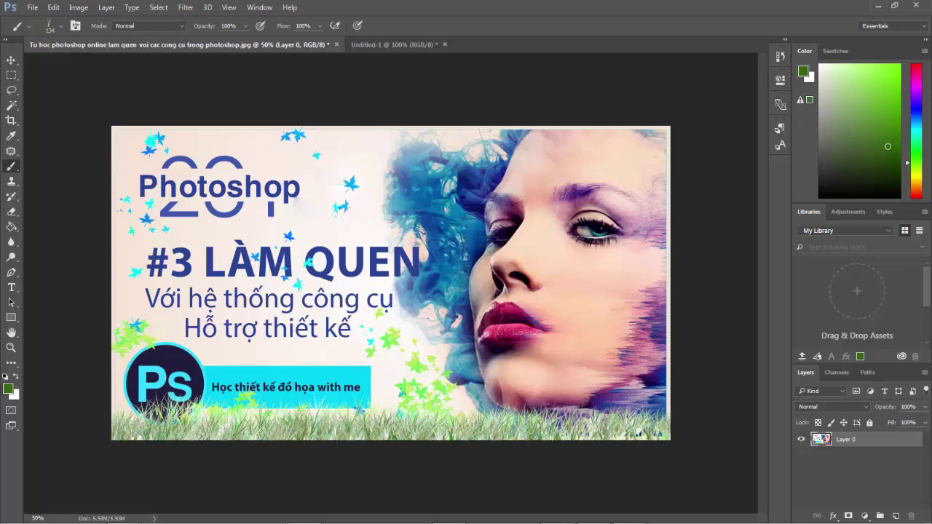
# Step: Select the Clone Stamp Tool at 97 px and clone a blue star beside the title
pyautogui.click(11, 182)
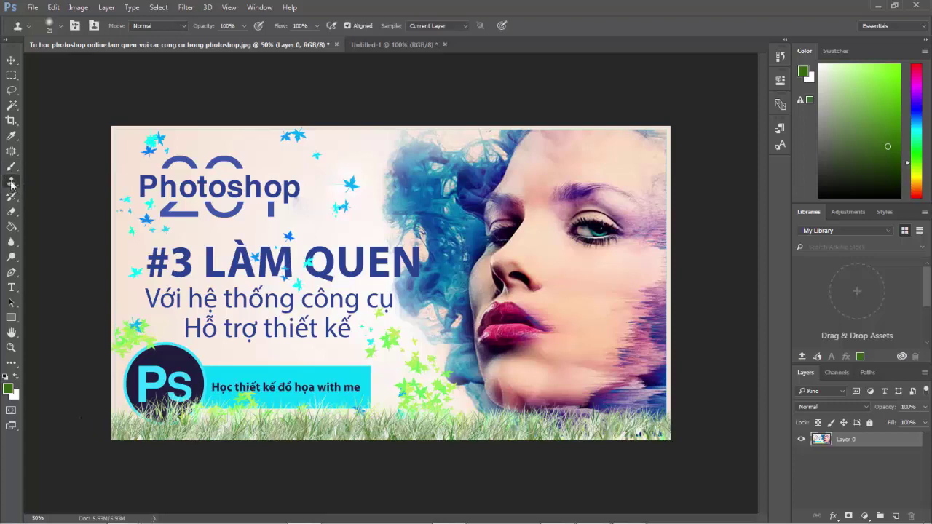
pyautogui.rightClick(11, 182)
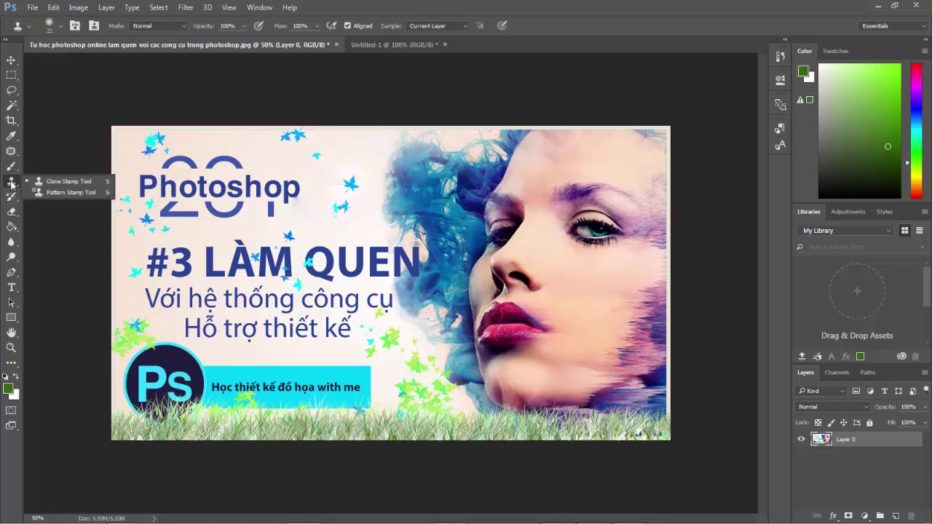
pyautogui.click(53, 182)
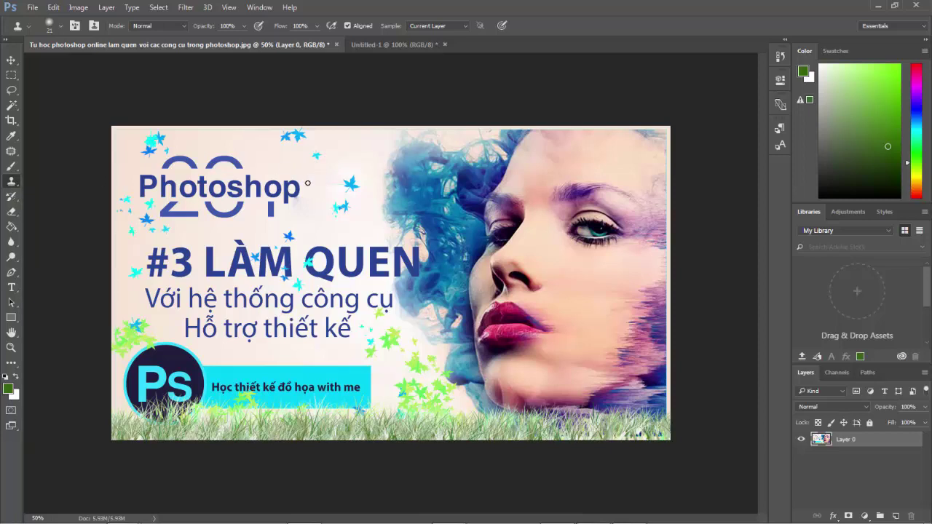
pyautogui.click(59, 28)
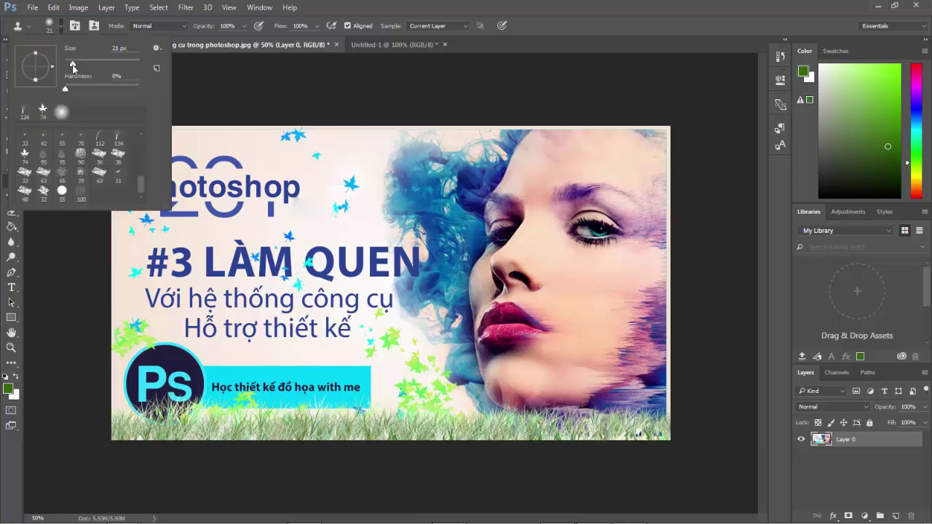
pyautogui.moveTo(72, 64); pyautogui.dragTo(101, 64)
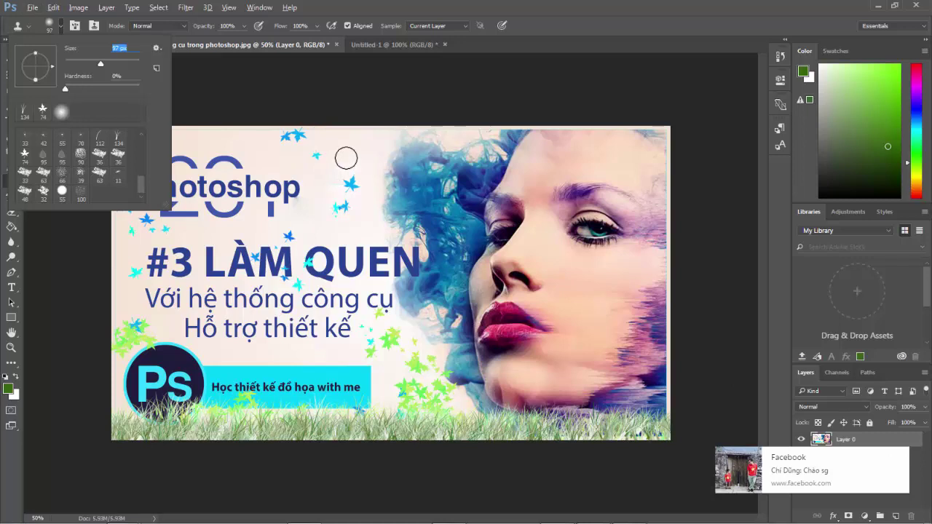
pyautogui.keyDown('alt'); pyautogui.click(346, 157); pyautogui.keyUp('alt')
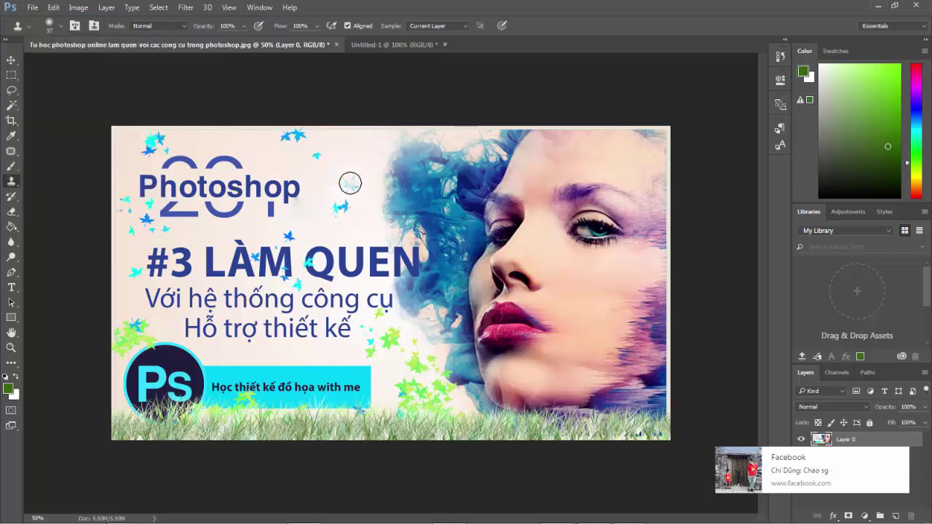
pyautogui.click(350, 184)
# Step: Switch to a hard round tip, stamp another star copy, and enlarge the brush to 152 px
pyautogui.click(62, 25)
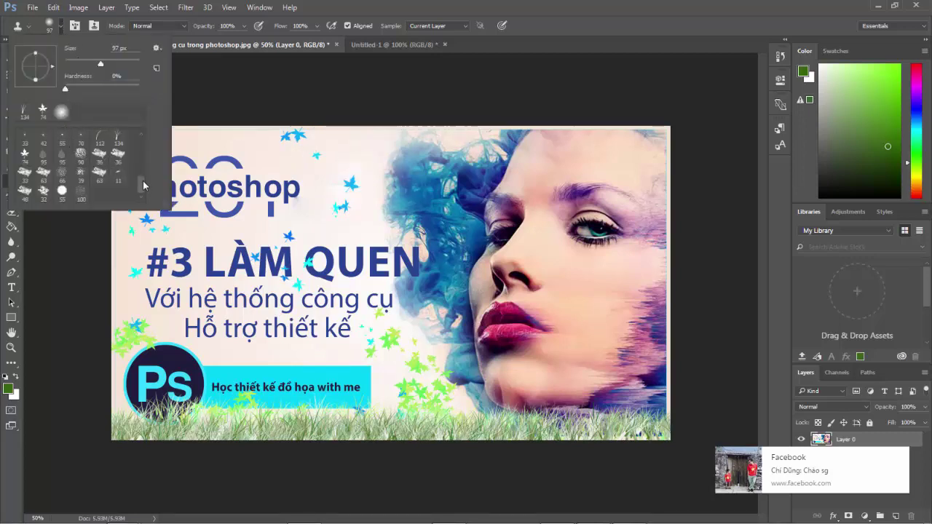
pyautogui.moveTo(142, 185); pyautogui.dragTo(136, 125)
pyautogui.click(43, 137)
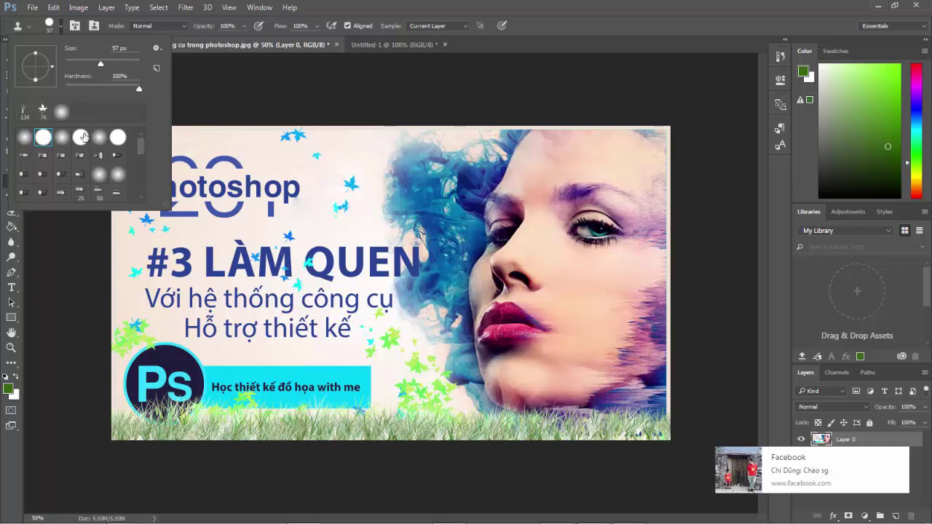
pyautogui.click(102, 138)
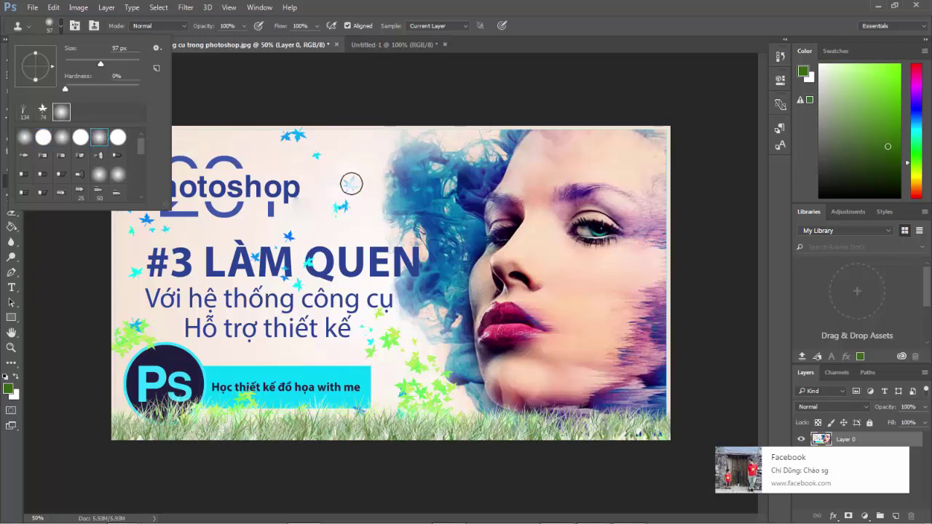
pyautogui.click(80, 137)
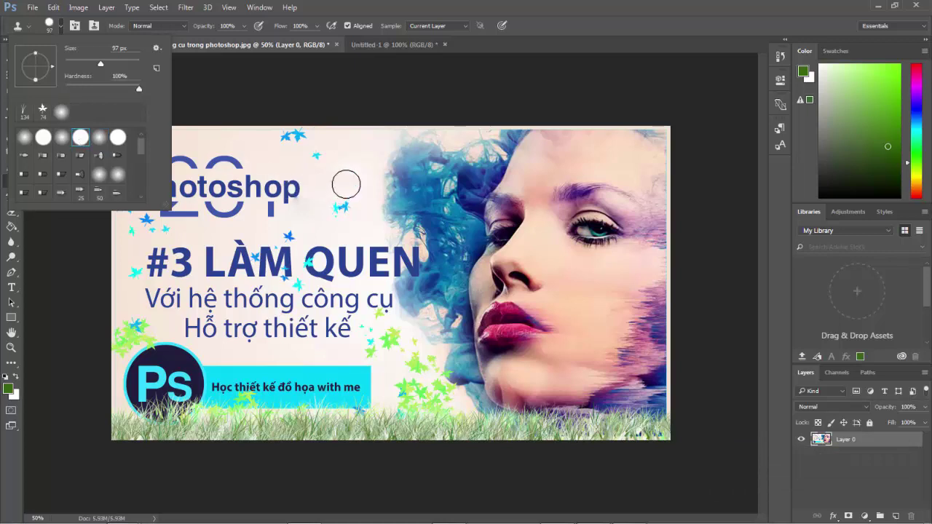
pyautogui.click(350, 183)
pyautogui.click(351, 184)
pyautogui.hotkey('ctrl', 'z')
pyautogui.moveTo(95, 60); pyautogui.dragTo(109, 60)
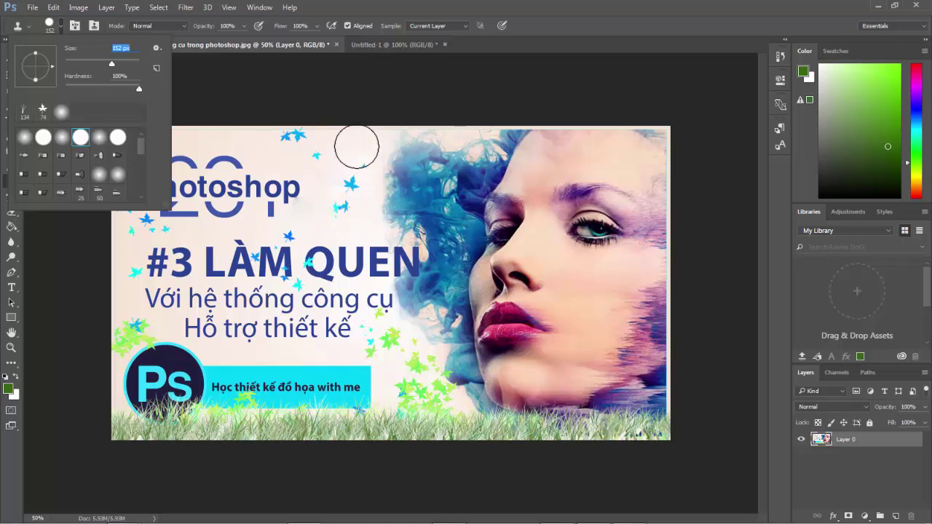
pyautogui.keyDown('alt'); pyautogui.click(356, 150); pyautogui.keyUp('alt')
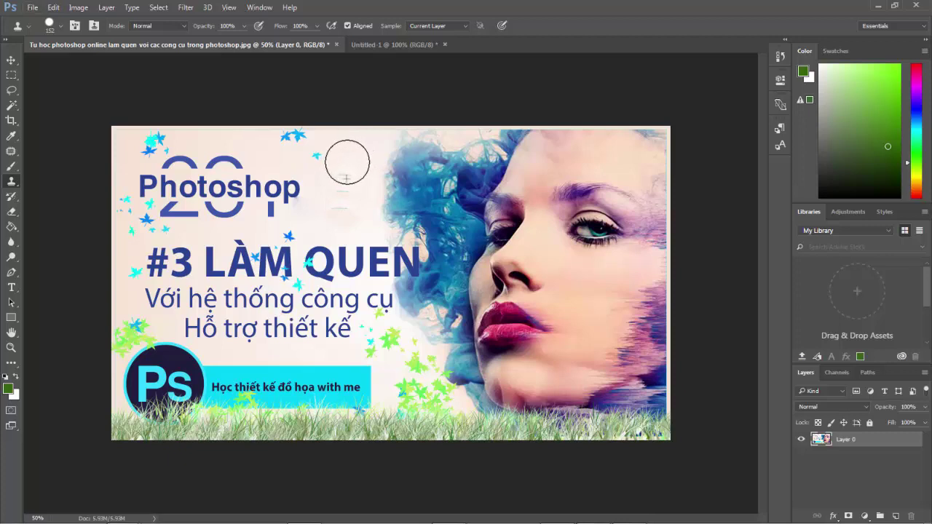
# Step: Clone light background over the end of the 'Photoshop' lettering, undoing stray strokes
pyautogui.moveTo(347, 162); pyautogui.dragTo(345, 233)
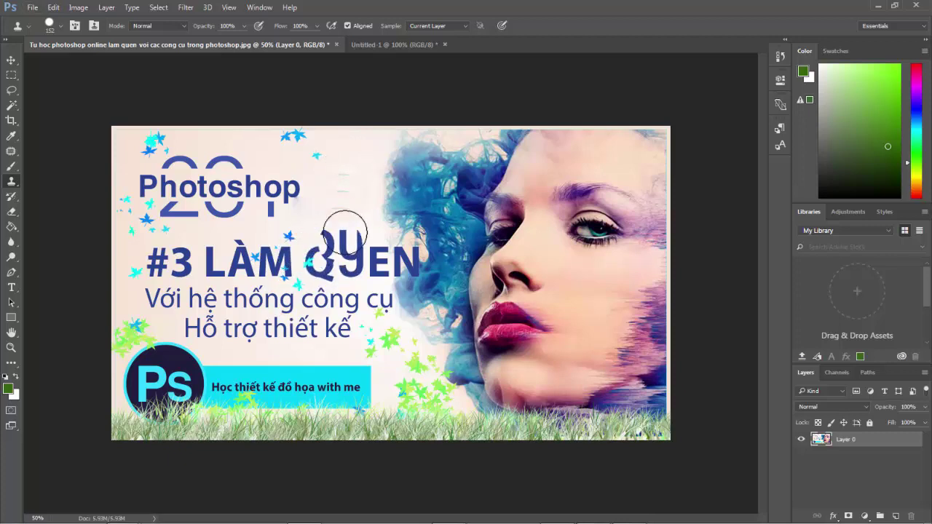
pyautogui.hotkey('ctrl', 'alt', 'z')
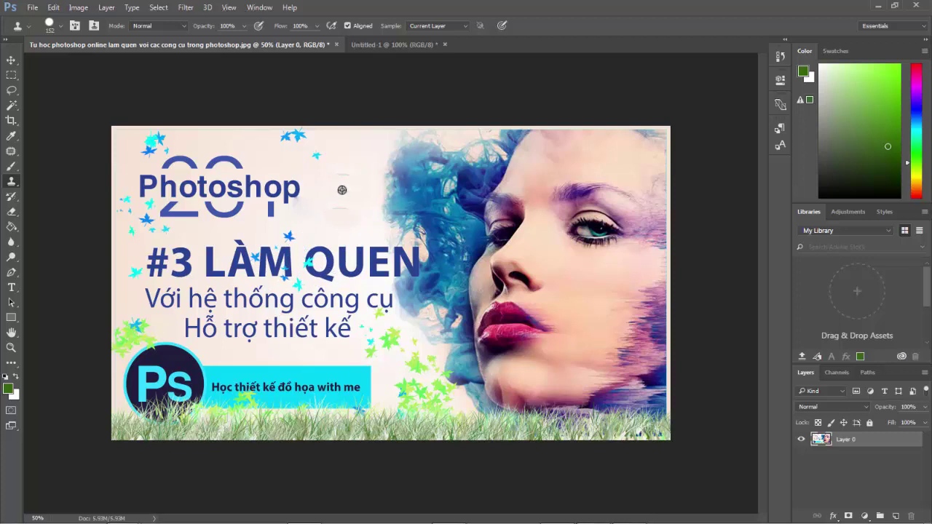
pyautogui.keyDown('alt'); pyautogui.click(341, 190); pyautogui.keyUp('alt')
pyautogui.moveTo(318, 187); pyautogui.dragTo(282, 187)
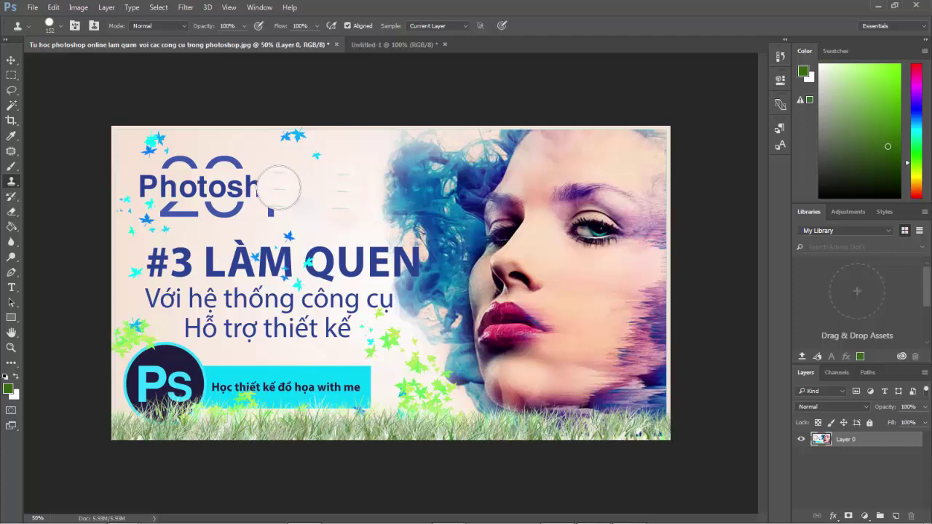
pyautogui.hotkey('ctrl', 'z')
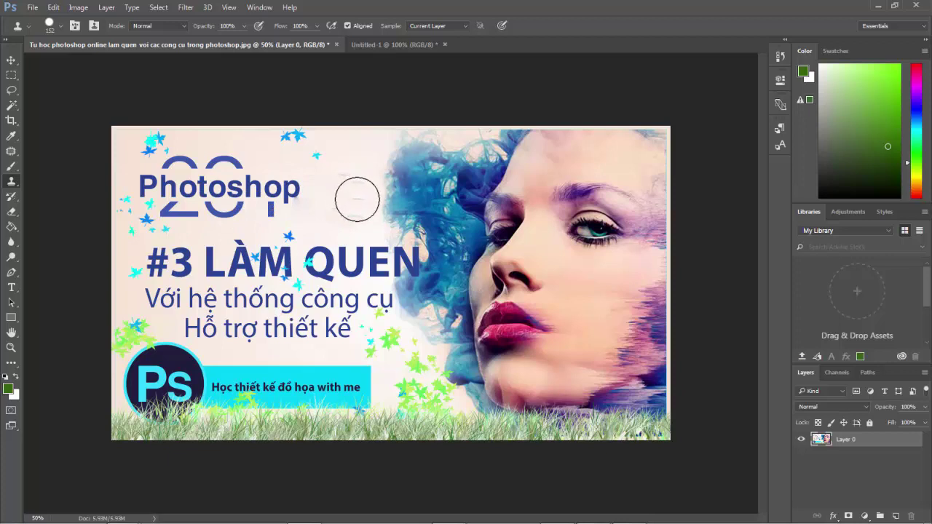
pyautogui.moveTo(356, 193); pyautogui.dragTo(291, 202)
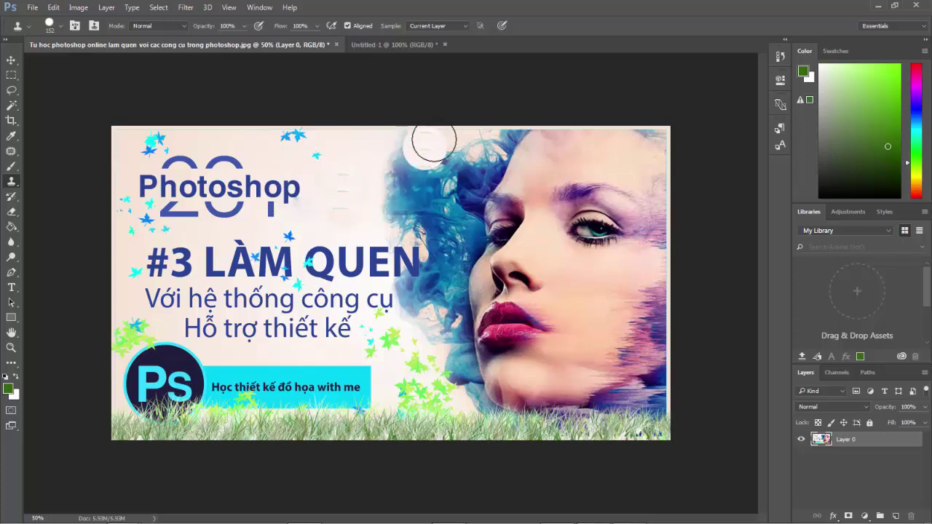
# Step: Clone light background over the blue hair strands at the top edge
pyautogui.moveTo(410, 146); pyautogui.dragTo(389, 208)
pyautogui.keyDown('alt'); pyautogui.click(366, 204); pyautogui.keyUp('alt')
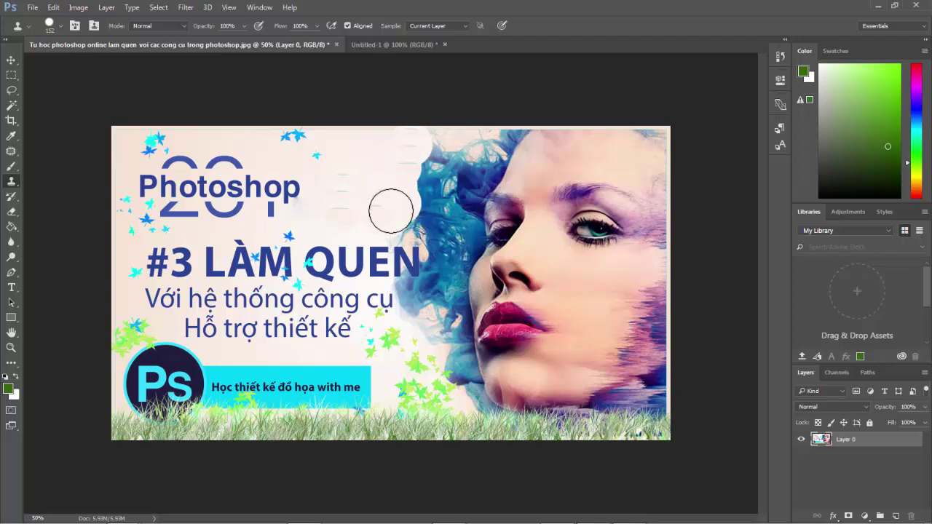
pyautogui.moveTo(428, 166)
pyautogui.mouseDown()
pyautogui.moveTo(393, 150)
pyautogui.moveTo(424, 124)
pyautogui.mouseUp()
pyautogui.keyDown('alt'); pyautogui.click(398, 158); pyautogui.keyUp('alt')
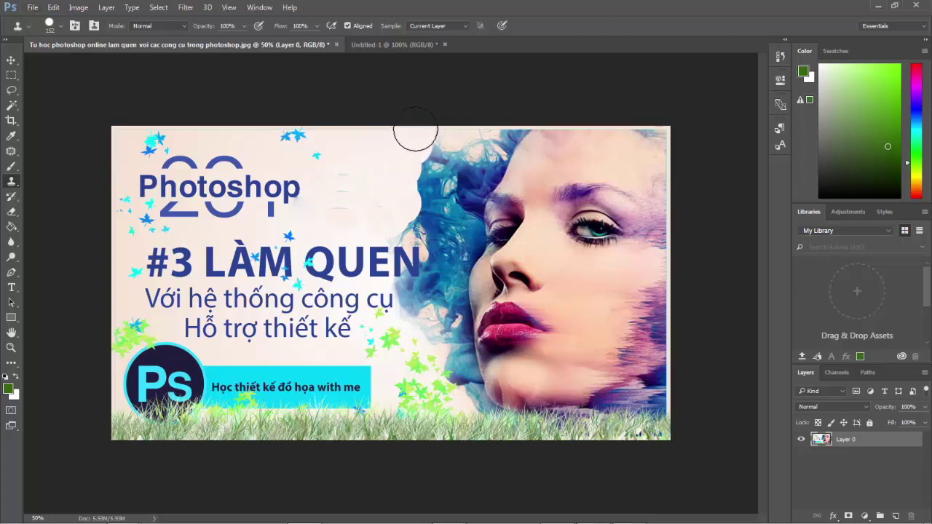
pyautogui.press('v')
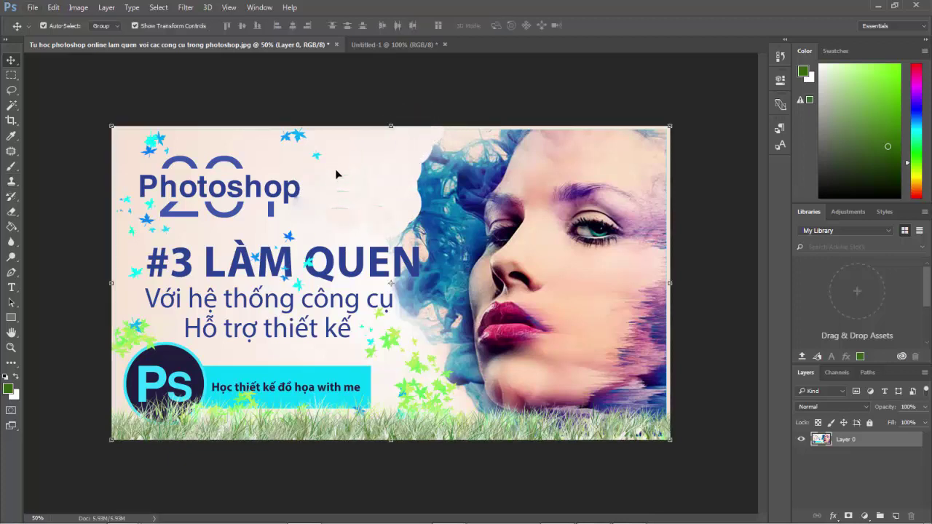
# Step: Browse the healing, clone stamp and history brush variants, then select the standard Eraser Tool
pyautogui.click(11, 152)
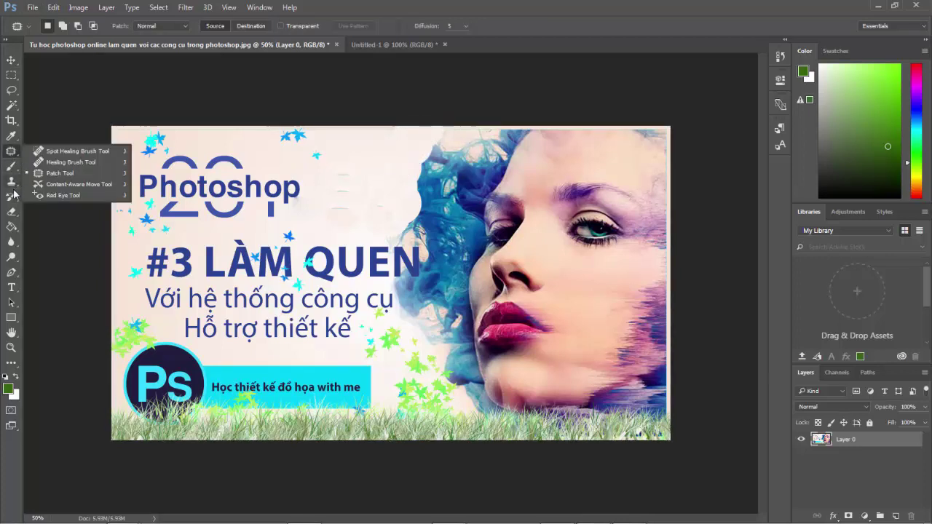
pyautogui.click(11, 181)
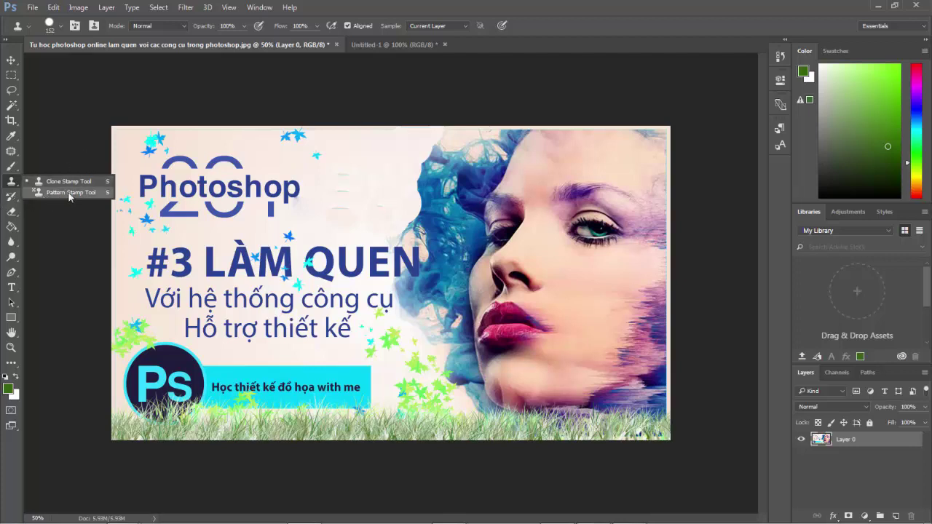
pyautogui.click(11, 200)
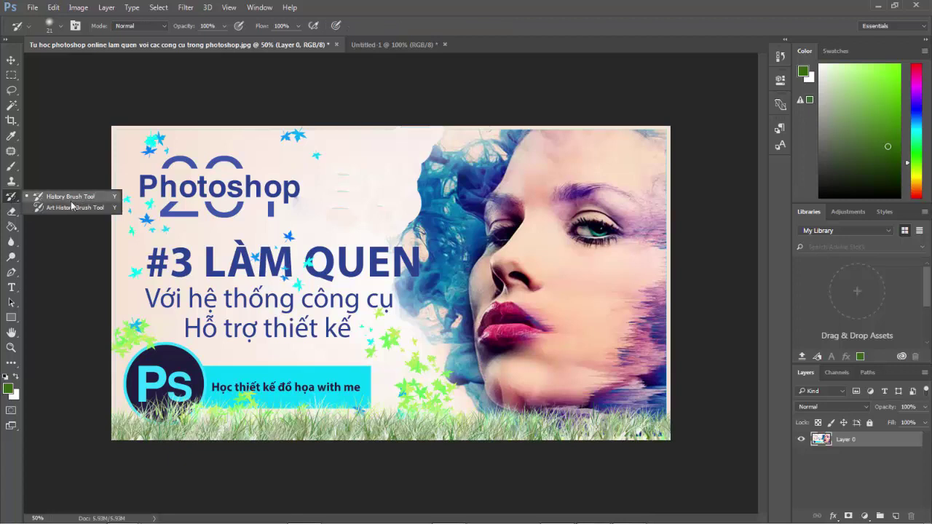
pyautogui.click(11, 213)
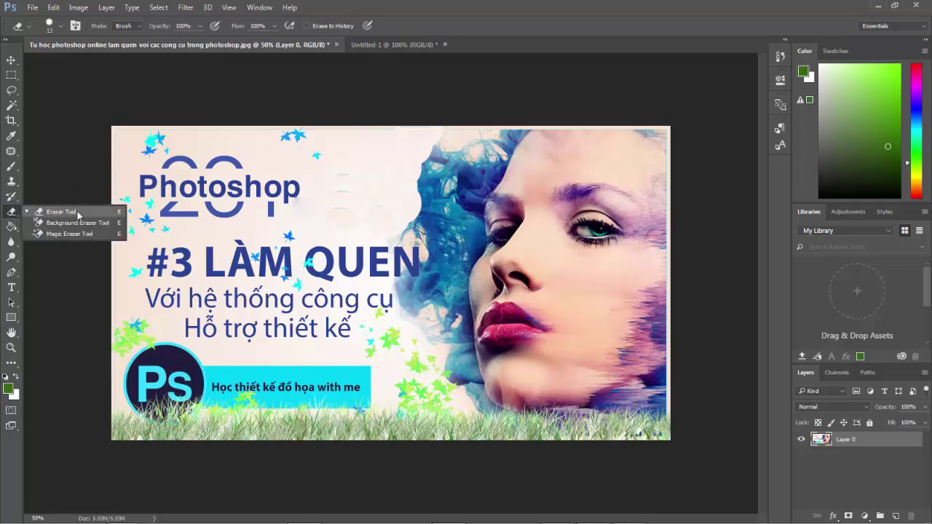
pyautogui.click(67, 214)
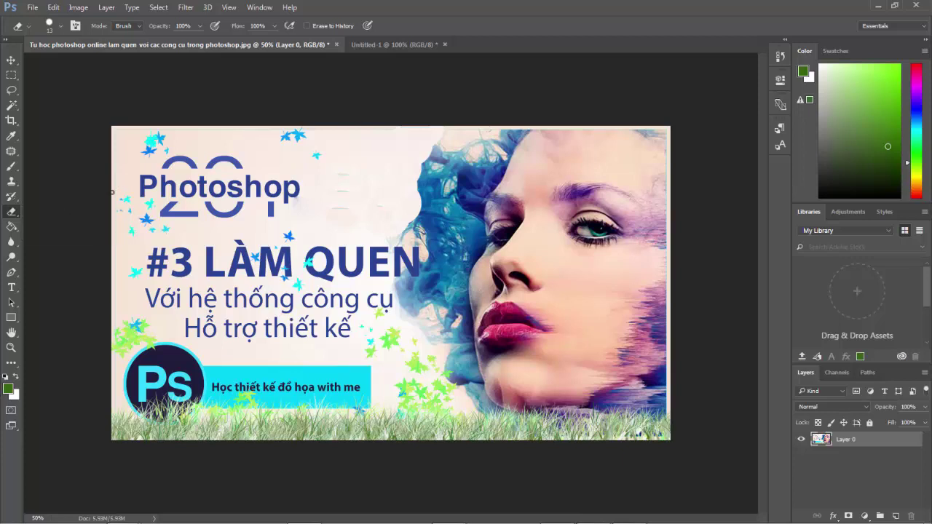
# Step: Set the eraser to 0% hardness at 183 px and erase the Photoshop title text
pyautogui.click(63, 25)
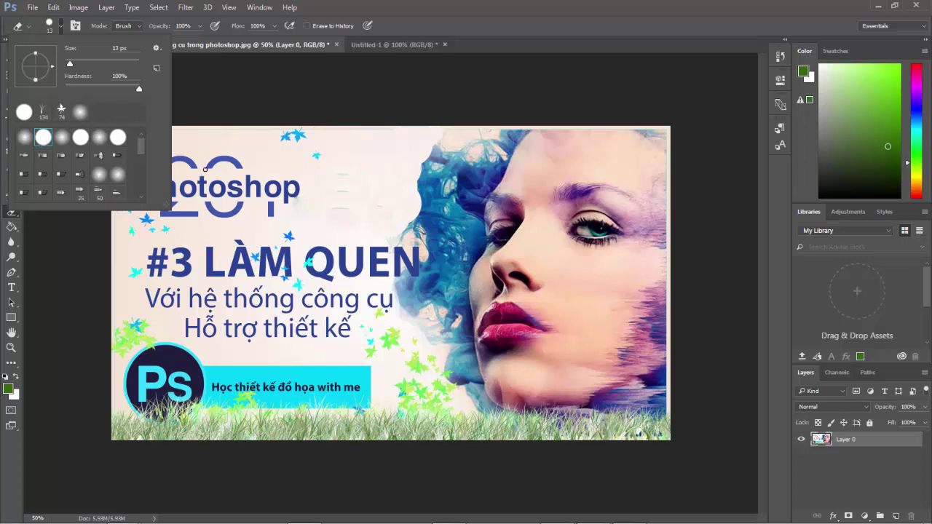
pyautogui.moveTo(95, 63); pyautogui.dragTo(122, 63)
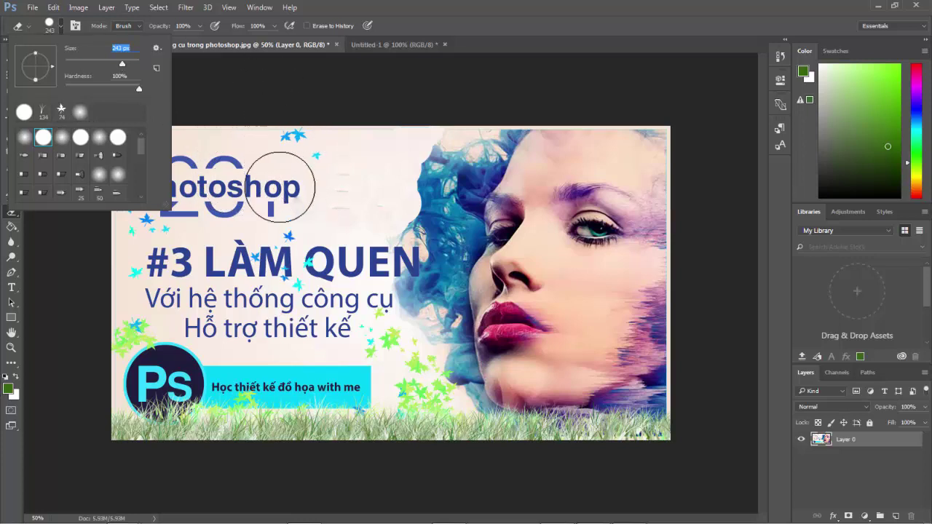
pyautogui.moveTo(135, 65)
pyautogui.mouseDown()
pyautogui.moveTo(166, 82)
pyautogui.moveTo(109, 92)
pyautogui.mouseUp()
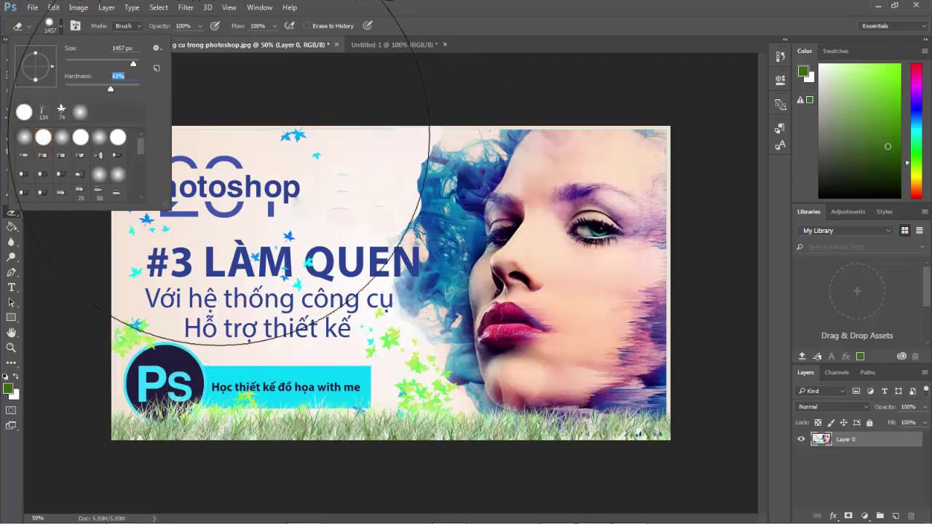
pyautogui.moveTo(113, 88); pyautogui.dragTo(30, 86)
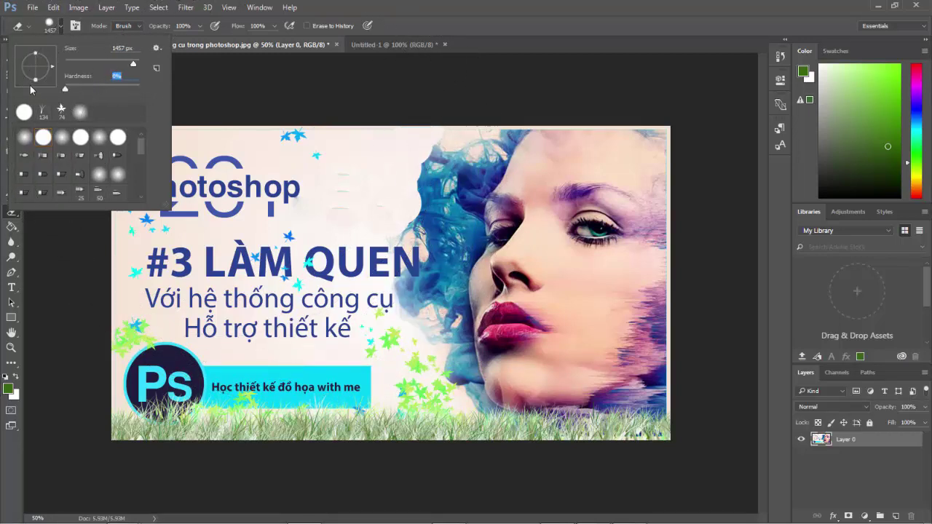
pyautogui.moveTo(124, 63); pyautogui.dragTo(117, 64)
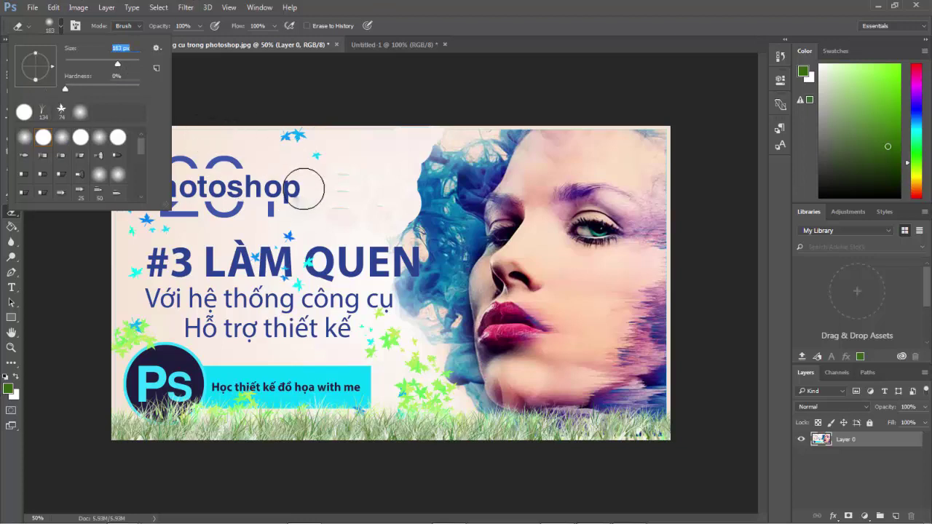
pyautogui.moveTo(334, 183)
pyautogui.mouseDown()
pyautogui.moveTo(207, 204)
pyautogui.moveTo(273, 142)
pyautogui.moveTo(126, 268)
pyautogui.moveTo(124, 197)
pyautogui.mouseUp()
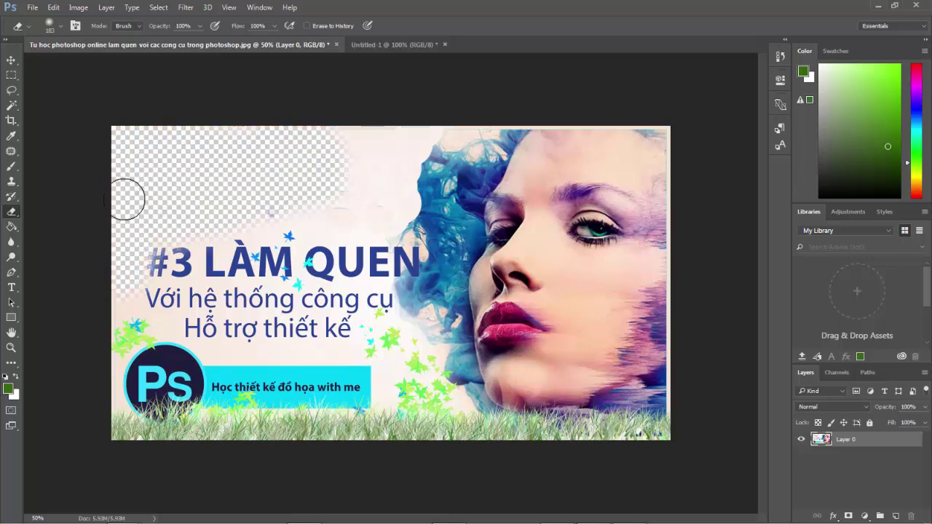
# Step: Switch to a different eraser tip and erase '3 LÀM' from the headline
pyautogui.click(61, 27)
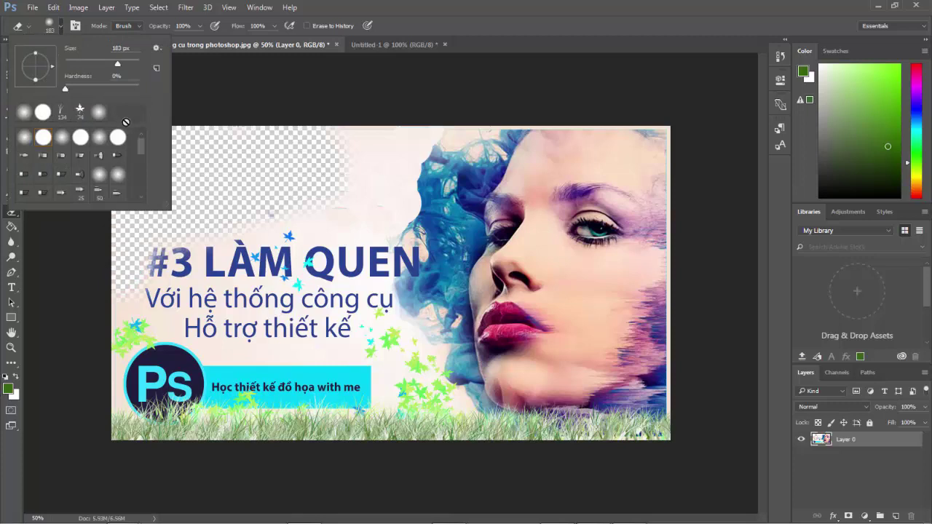
pyautogui.click(98, 137)
pyautogui.click(182, 259)
pyautogui.moveTo(182, 259)
pyautogui.mouseDown()
pyautogui.moveTo(312, 270)
pyautogui.moveTo(405, 250)
pyautogui.moveTo(210, 275)
pyautogui.moveTo(162, 270)
pyautogui.moveTo(142, 233)
pyautogui.mouseUp()
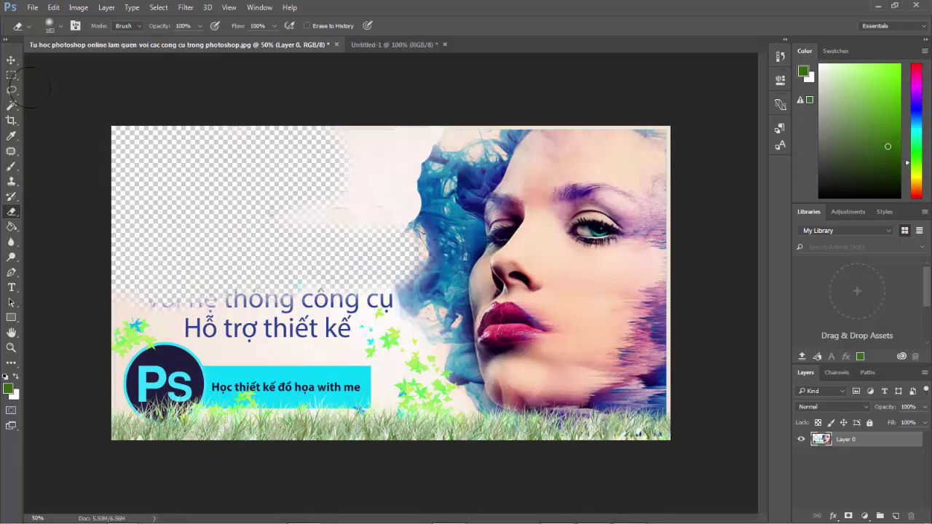
# Step: Erase star-shaped holes in the lower text and face, then undo the erasures
pyautogui.click(61, 27)
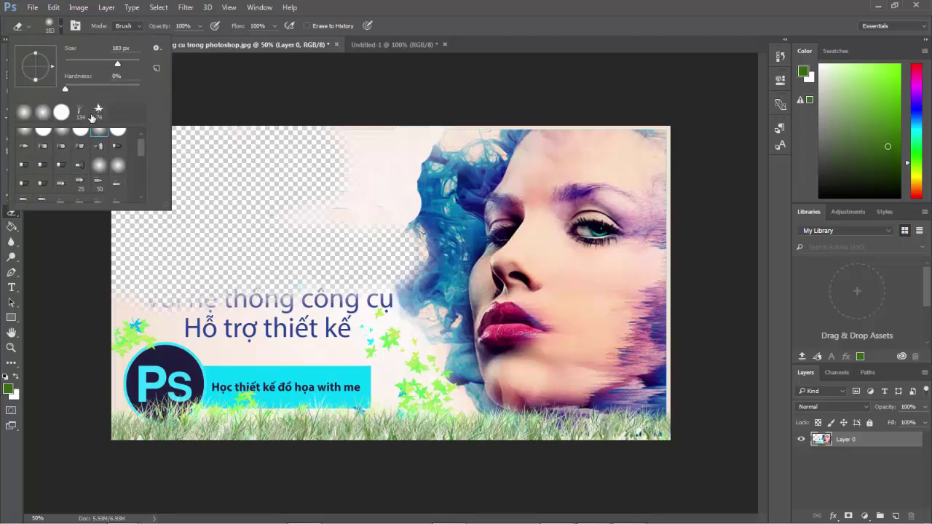
pyautogui.click(99, 111)
pyautogui.moveTo(218, 308)
pyautogui.mouseDown()
pyautogui.moveTo(386, 306)
pyautogui.moveTo(321, 306)
pyautogui.moveTo(146, 342)
pyautogui.mouseUp()
pyautogui.moveTo(519, 236)
pyautogui.mouseDown()
pyautogui.moveTo(524, 302)
pyautogui.moveTo(520, 218)
pyautogui.moveTo(436, 189)
pyautogui.moveTo(327, 211)
pyautogui.mouseUp()
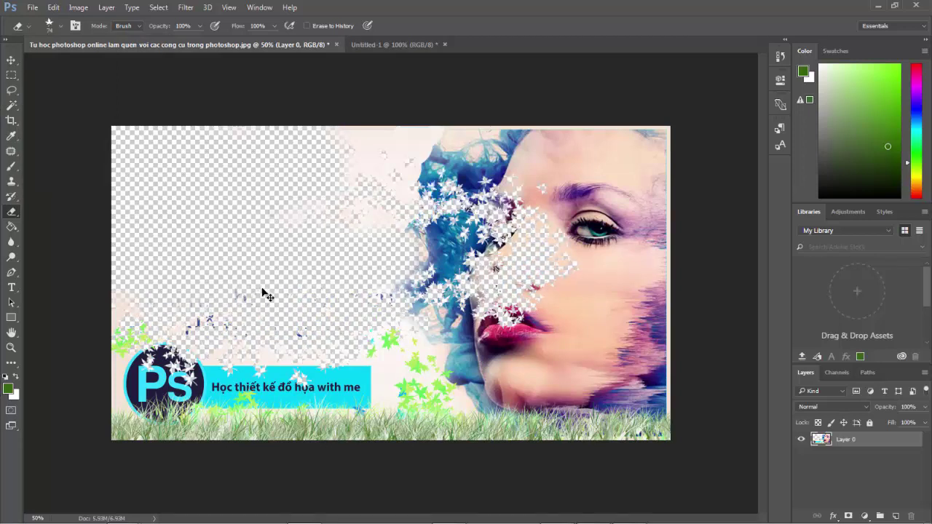
pyautogui.hotkey('ctrl', 'alt', 'z')
pyautogui.hotkey('ctrl', 'alt', 'z')
pyautogui.hotkey('ctrl', 'alt', 'z')
pyautogui.hotkey('ctrl', 'alt', 'z')
pyautogui.hotkey('ctrl', 'alt', 'z')
pyautogui.hotkey('ctrl', 'alt', 'z')
pyautogui.hotkey('ctrl', 'alt', 'z')
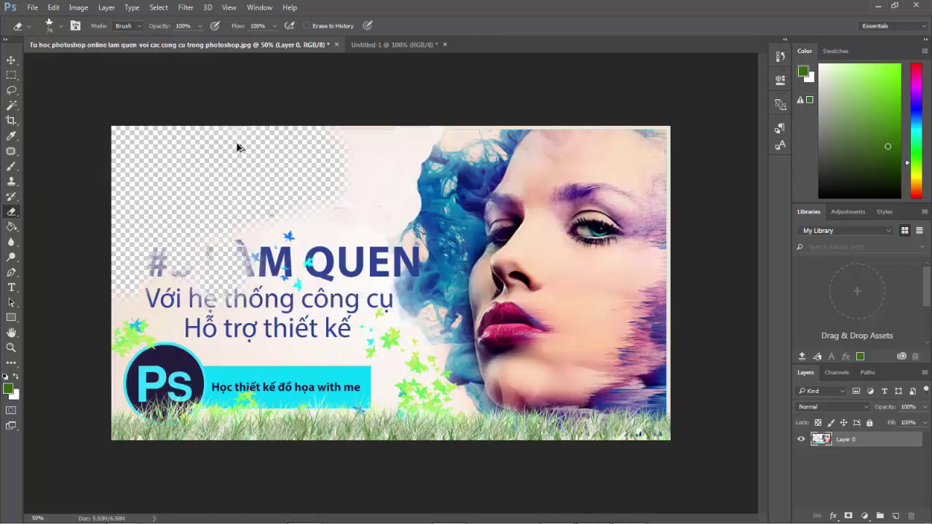
pyautogui.hotkey('ctrl', 'alt', 'z')
pyautogui.hotkey('ctrl', 'alt', 'z')
pyautogui.hotkey('ctrl', 'alt', 'z')
pyautogui.hotkey('ctrl', 'alt', 'z')
pyautogui.rightClick(10, 216)
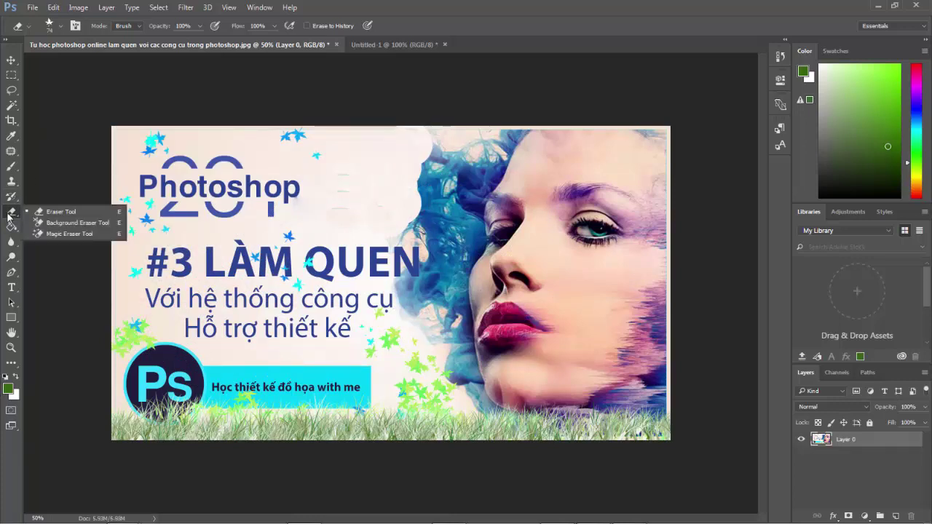
# Step: Set the Background Eraser to 48 px and erase the cyan bar around the caption text
pyautogui.click(89, 223)
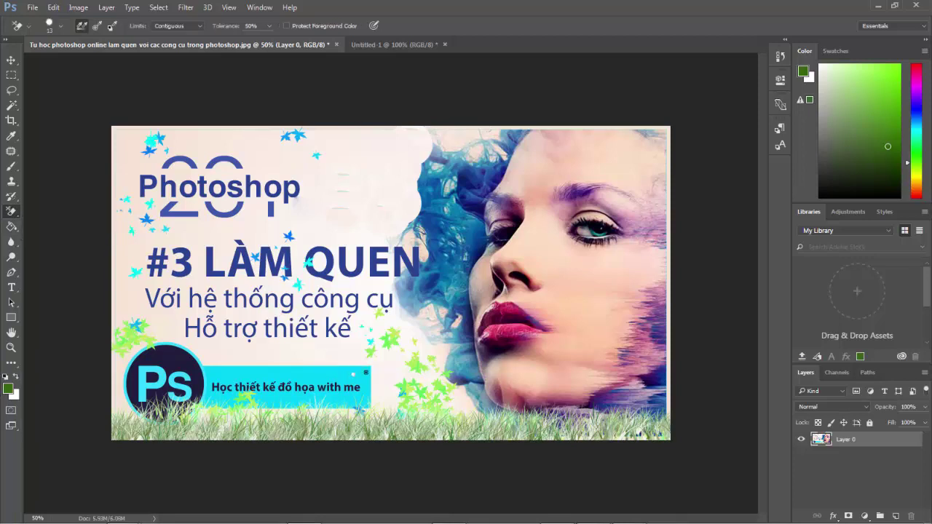
pyautogui.rightClick(358, 373)
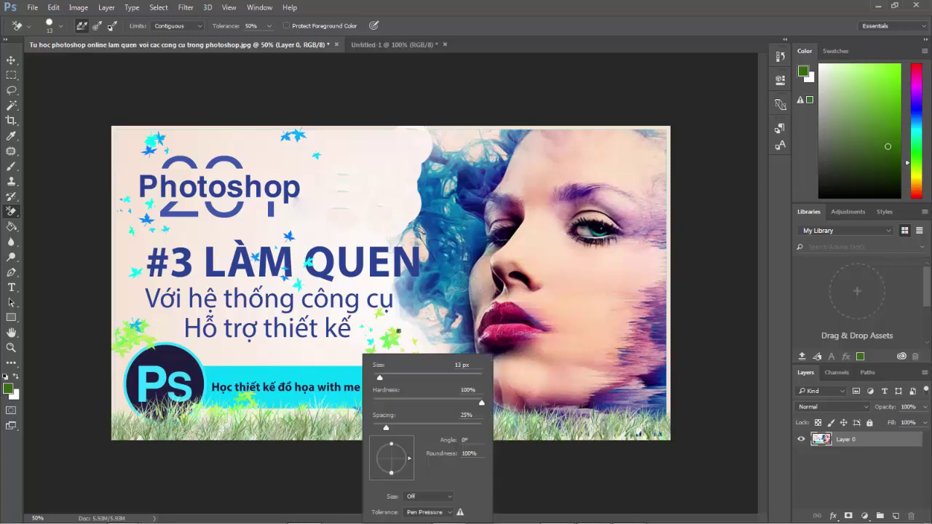
pyautogui.click(402, 376)
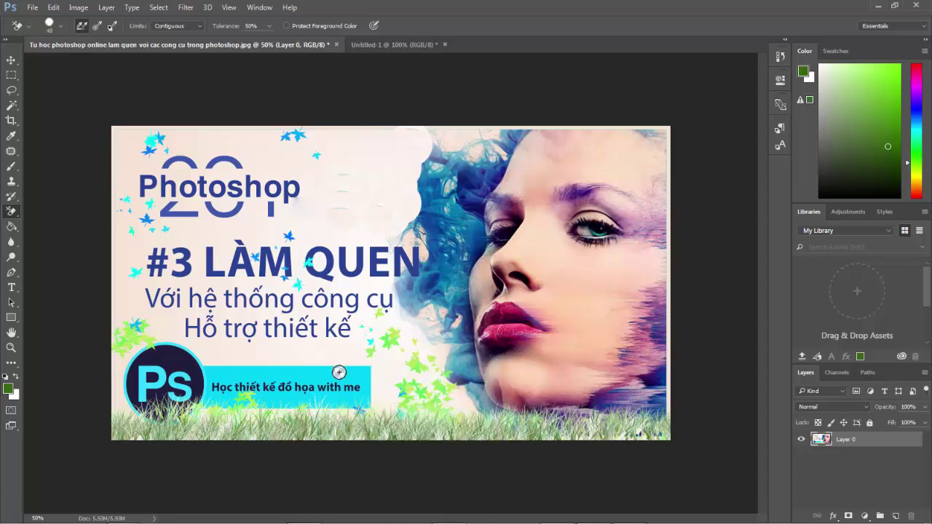
pyautogui.press('Return')
pyautogui.moveTo(362, 379); pyautogui.dragTo(296, 387)
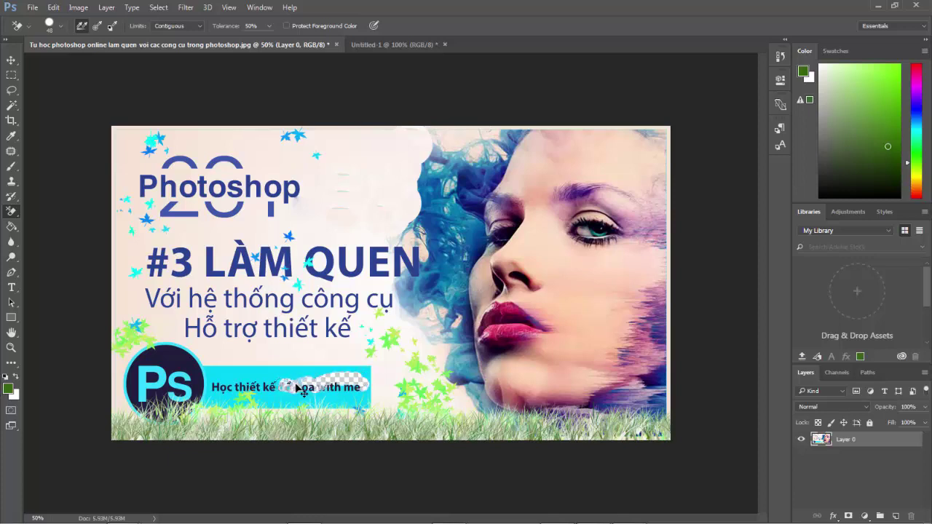
pyautogui.hotkey('ctrl', 'z')
pyautogui.moveTo(300, 380)
pyautogui.mouseDown()
pyautogui.moveTo(270, 372)
pyautogui.moveTo(354, 380)
pyautogui.moveTo(344, 393)
pyautogui.moveTo(231, 391)
pyautogui.mouseUp()
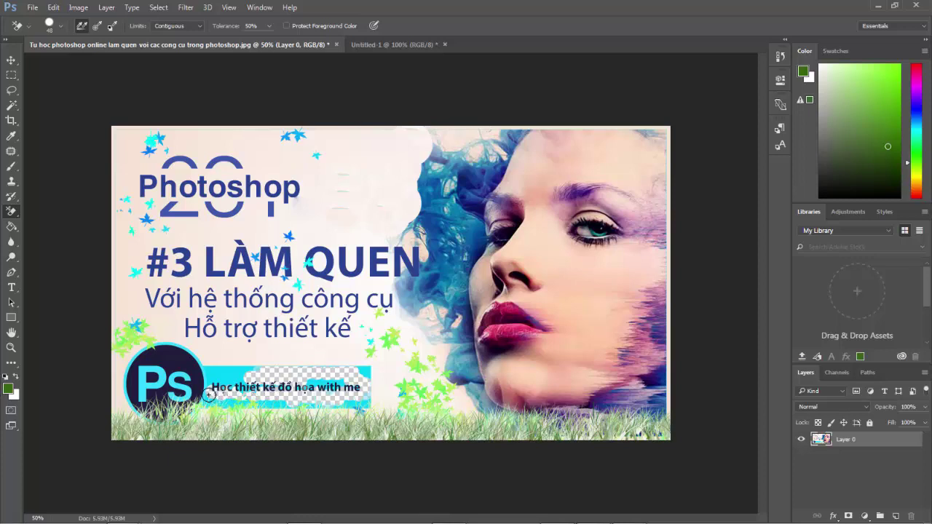
pyautogui.moveTo(209, 363); pyautogui.dragTo(251, 369)
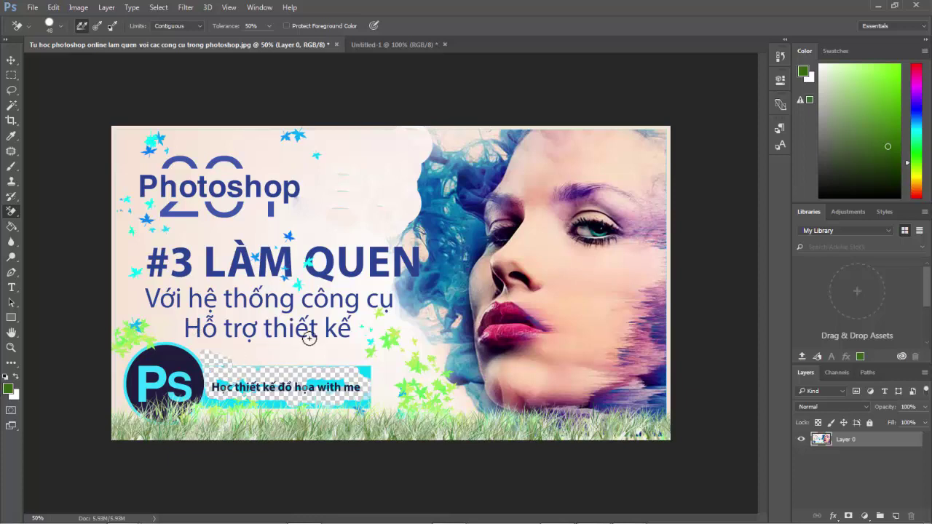
# Step: Drag a green-to-white gradient across the canvas, then undo it
pyautogui.click(11, 211)
pyautogui.click(11, 228)
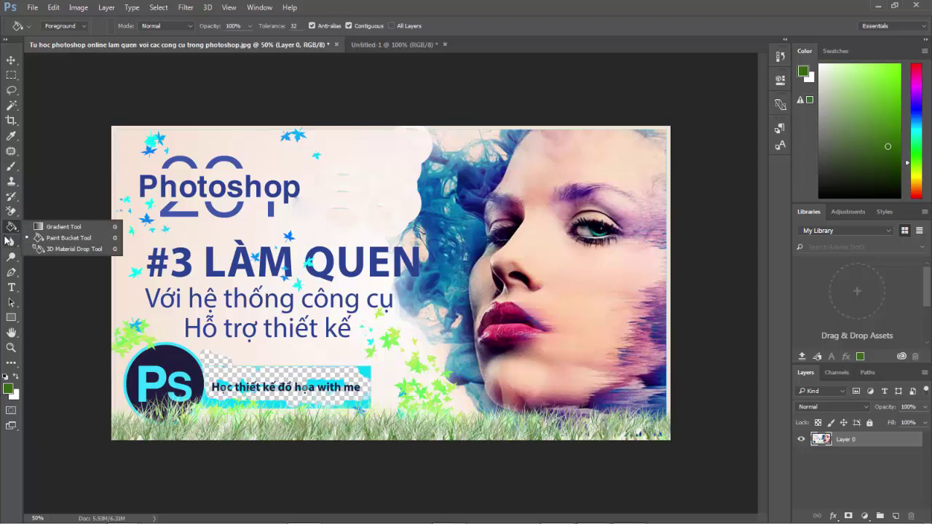
pyautogui.click(66, 227)
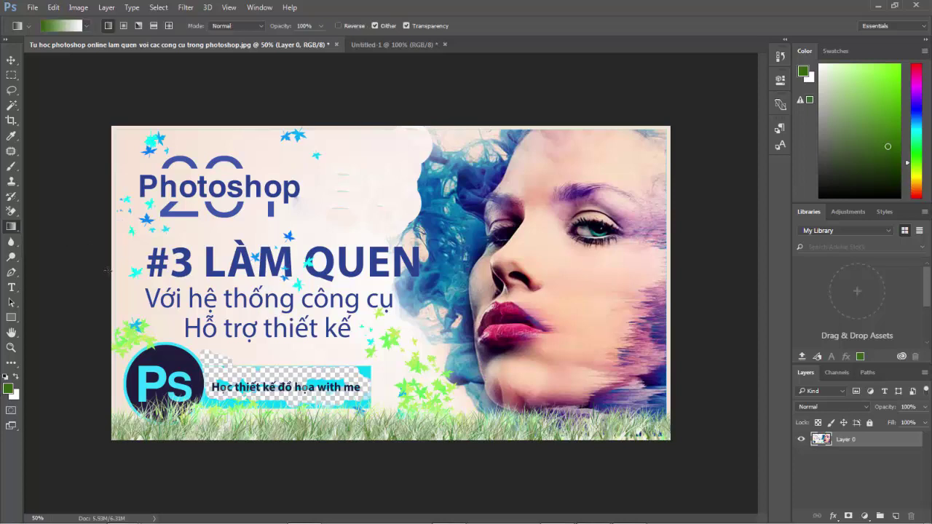
pyautogui.moveTo(107, 271); pyautogui.dragTo(362, 277)
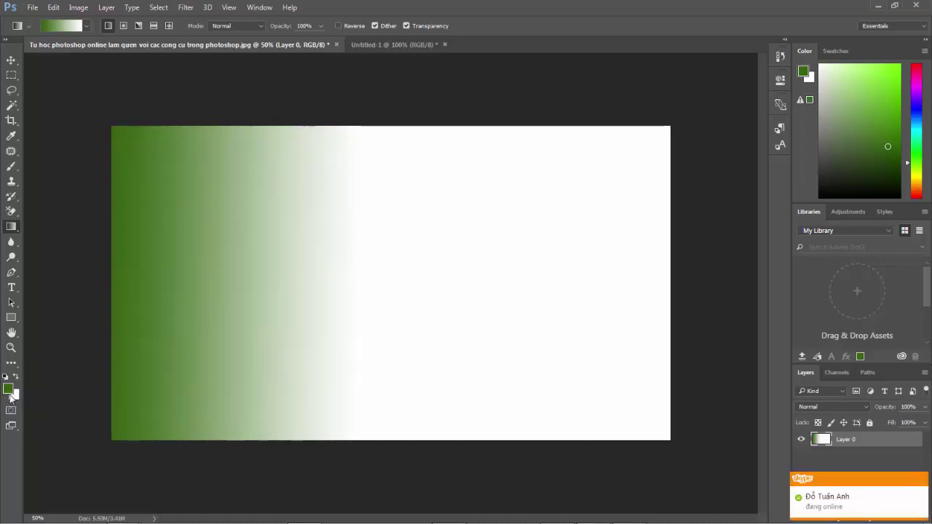
pyautogui.hotkey('ctrl', 'z')
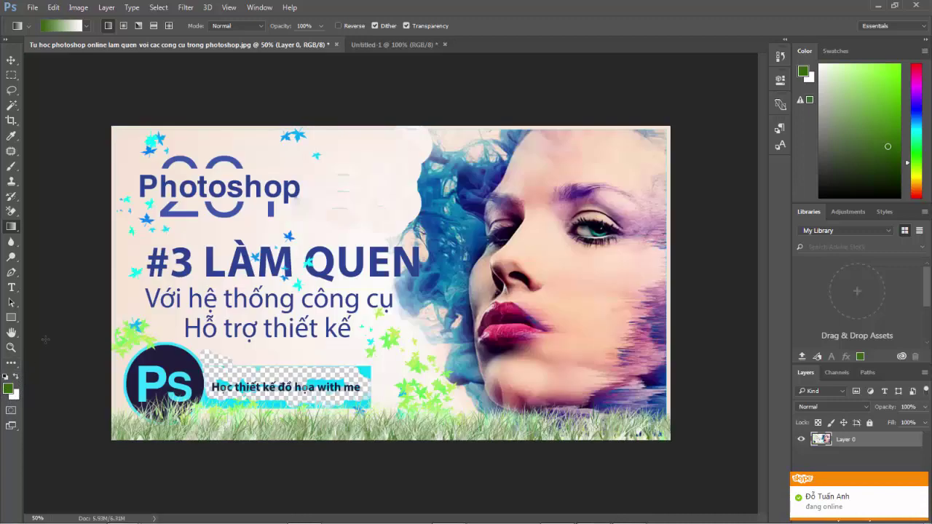
# Step: Paint-bucket the background, the patch beside the Ps logo and left strip green, then undo
pyautogui.rightClick(15, 230)
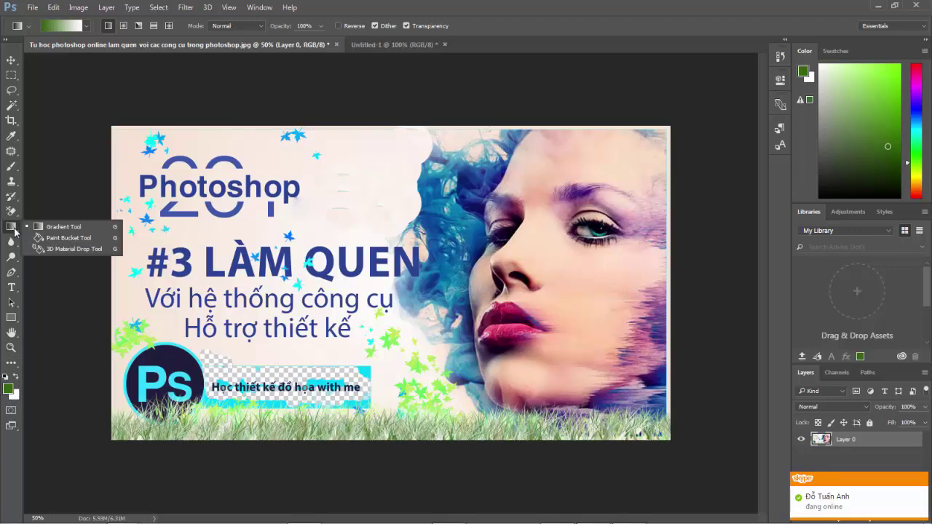
pyautogui.click(67, 238)
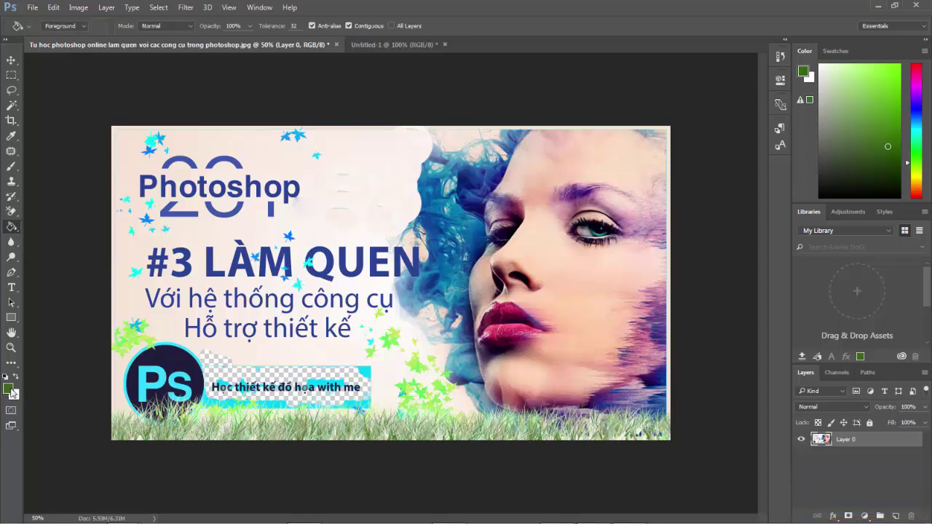
pyautogui.click(346, 153)
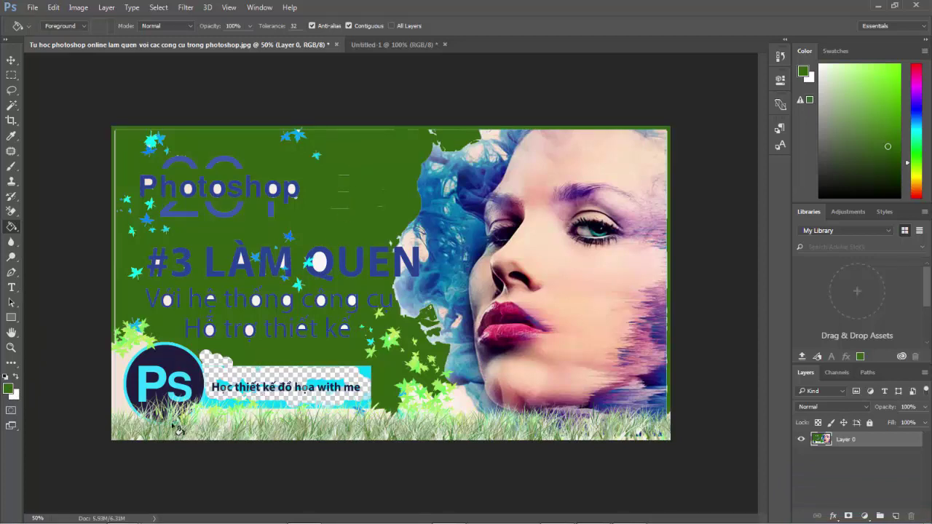
pyautogui.click(122, 364)
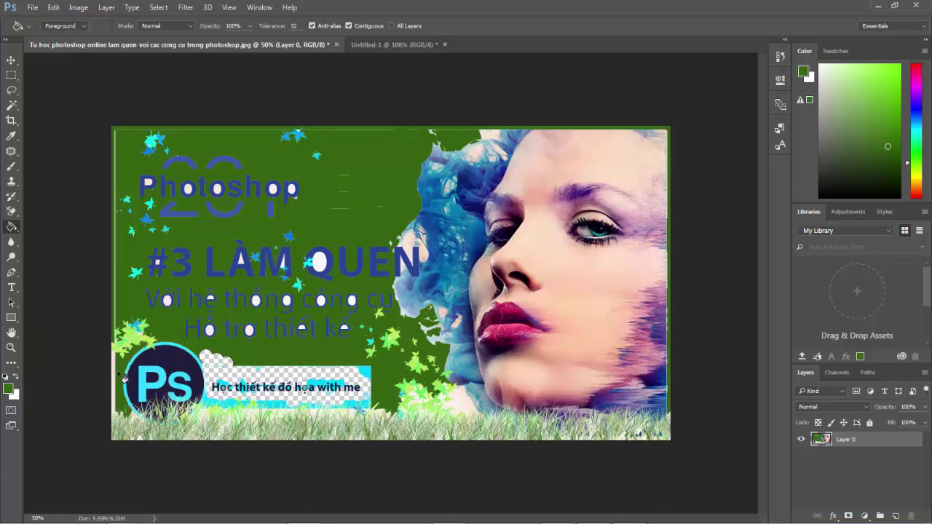
pyautogui.click(118, 393)
pyautogui.hotkey('ctrl', 'alt', 'z')
pyautogui.hotkey('ctrl', 'alt', 'z')
pyautogui.hotkey('ctrl', 'alt', 'z')
pyautogui.hotkey('ctrl', 'alt', 'z')
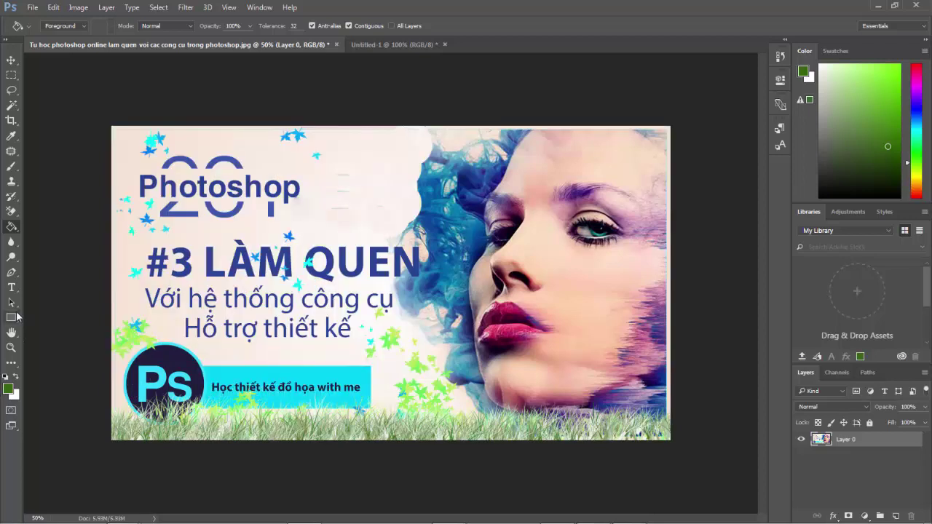
pyautogui.click(11, 317)
# Step: Draw a green rectangle over the headline, rasterize it, and refill it with sampled light green
pyautogui.moveTo(338, 205); pyautogui.dragTo(416, 297)
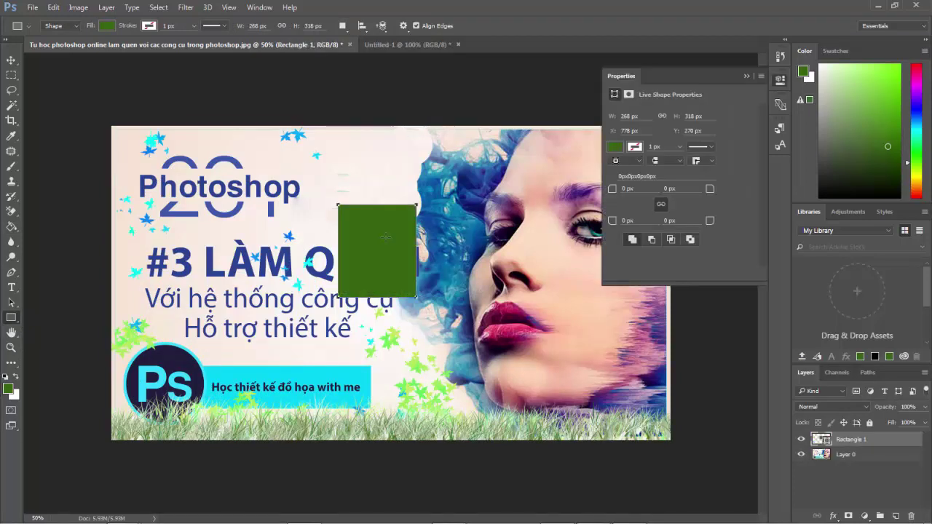
pyautogui.click(16, 227)
pyautogui.click(10, 136)
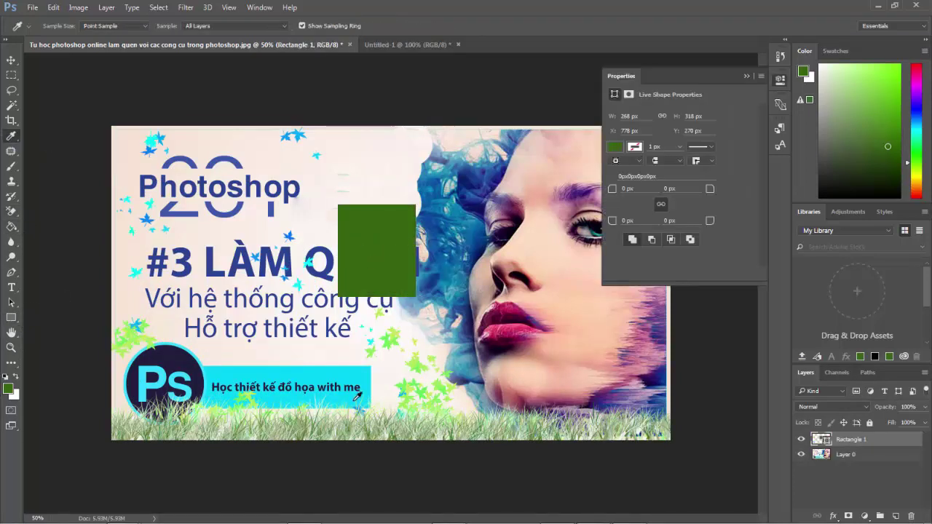
pyautogui.click(362, 400)
pyautogui.click(12, 226)
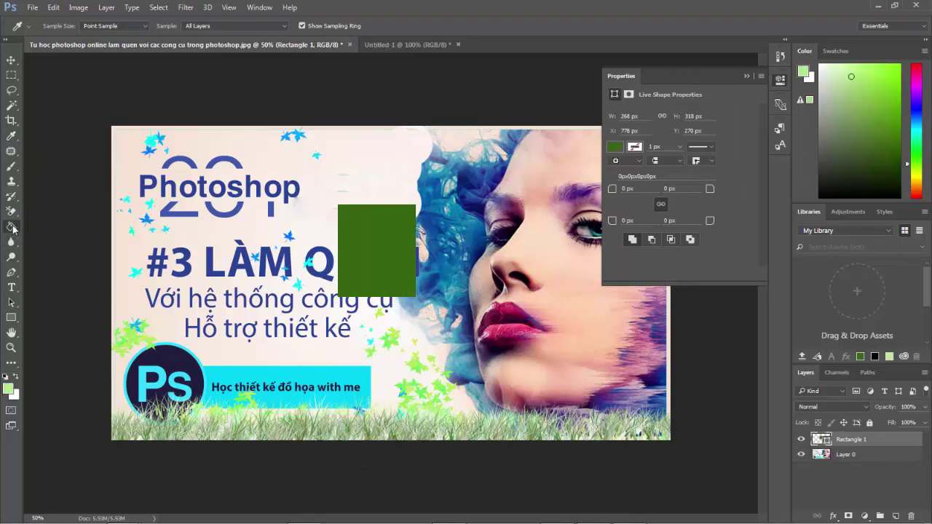
pyautogui.click(377, 244)
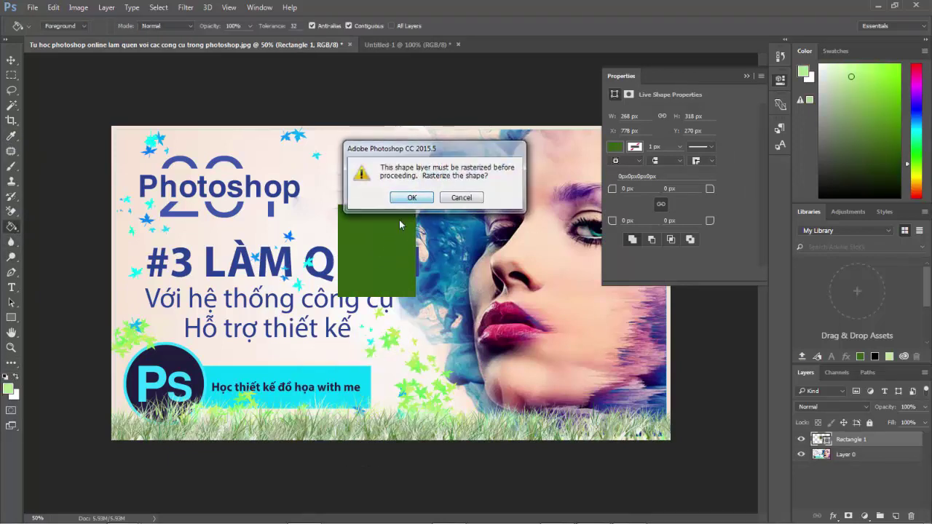
pyautogui.click(416, 198)
pyautogui.click(380, 257)
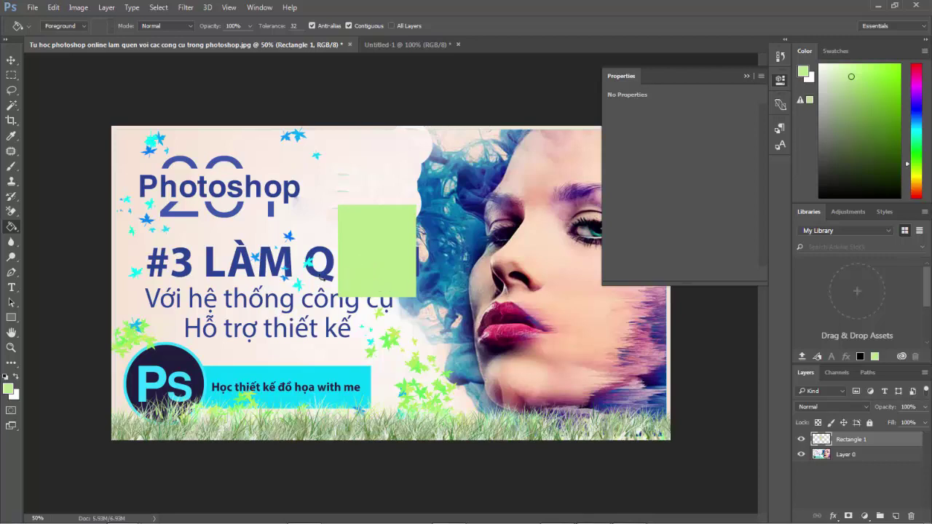
pyautogui.rightClick(12, 226)
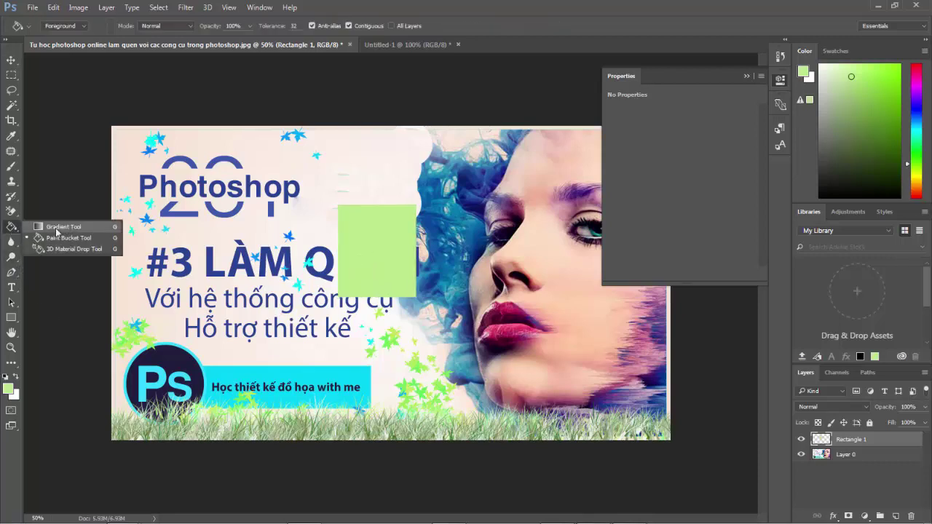
# Step: Select the Blur Tool and set its brush size to 66 px
pyautogui.click(9, 244)
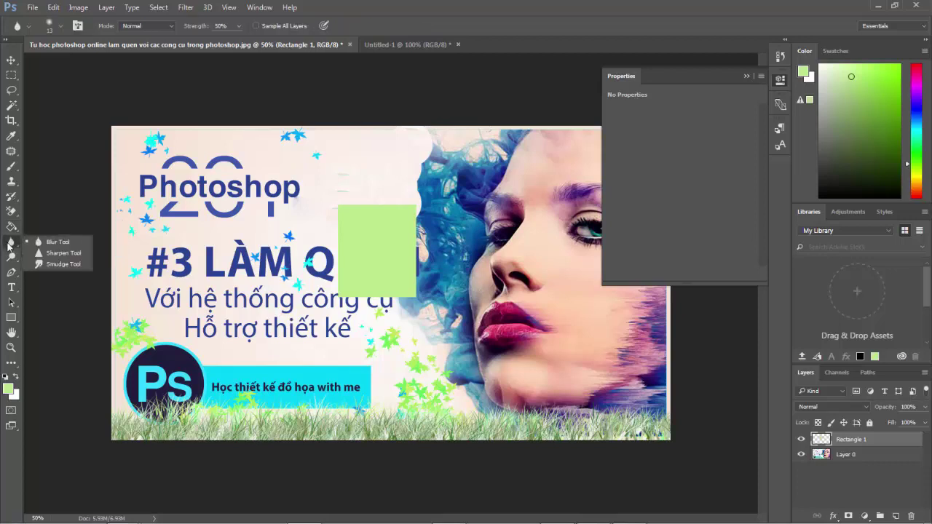
pyautogui.click(62, 245)
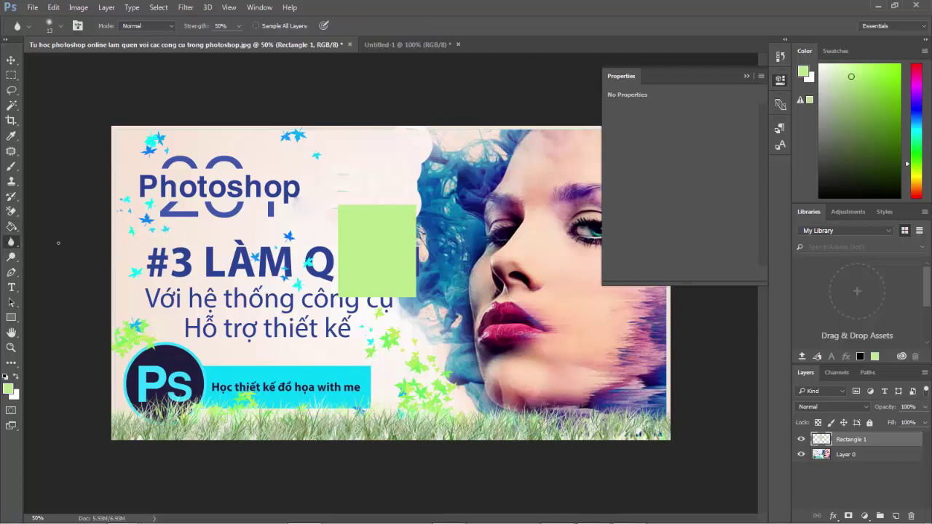
pyautogui.rightClick(206, 197)
pyautogui.moveTo(278, 230); pyautogui.dragTo(293, 228)
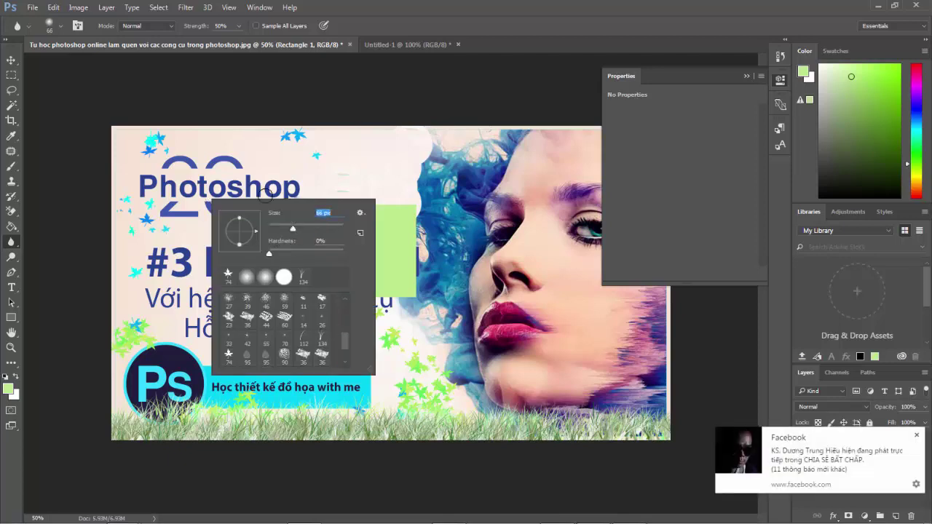
pyautogui.click(171, 163)
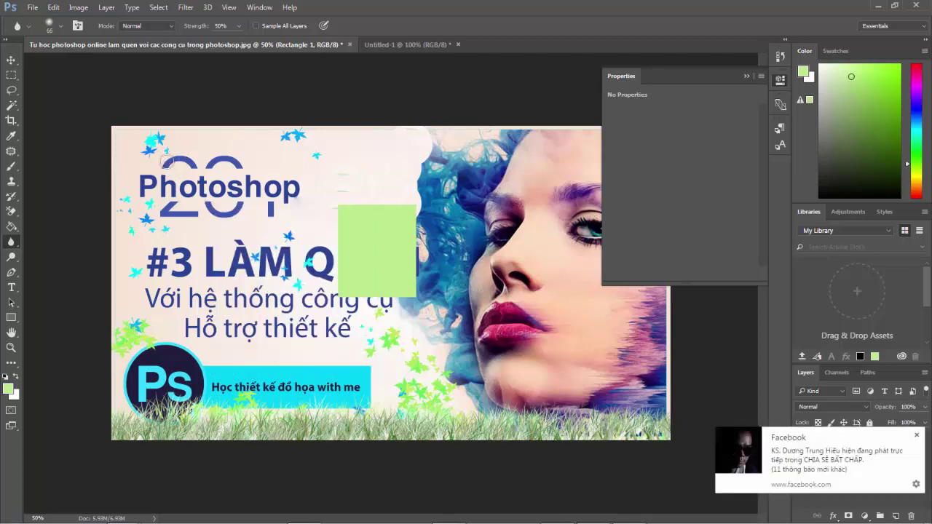
pyautogui.click(917, 435)
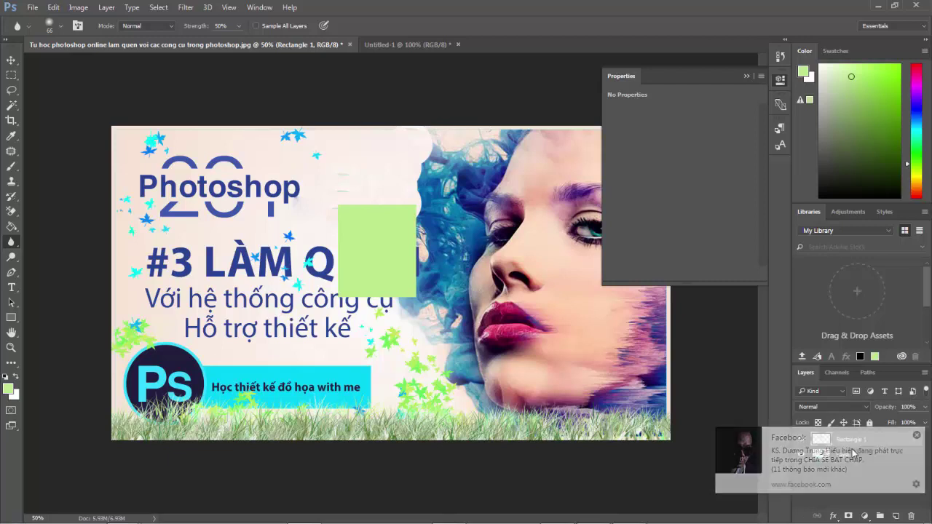
# Step: Make Layer 0 the active layer and browse the brush presets
pyautogui.click(829, 455)
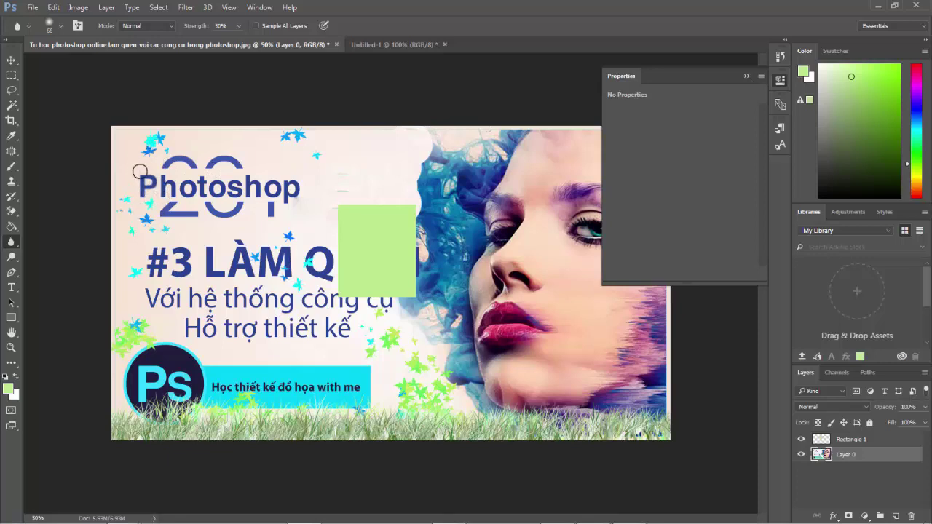
pyautogui.click(62, 27)
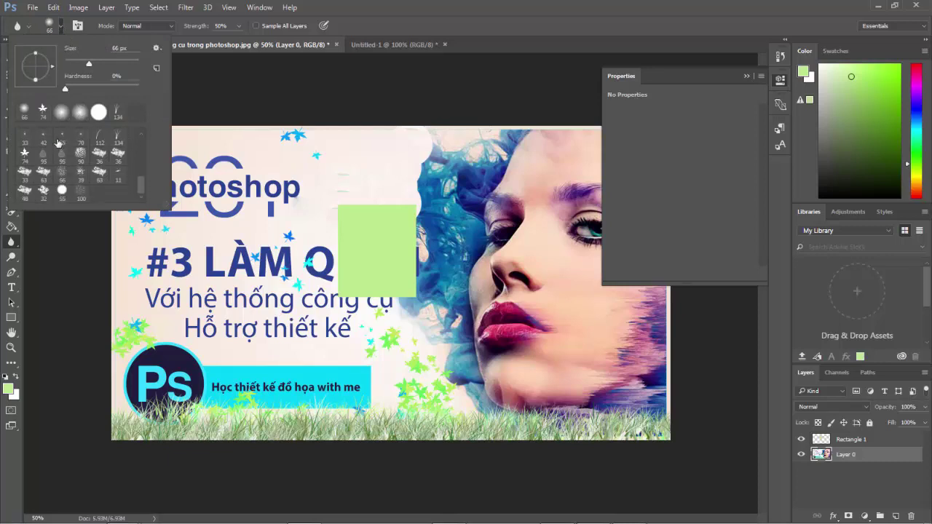
pyautogui.scroll(1, 59, 149)
pyautogui.scroll(1, 57, 152)
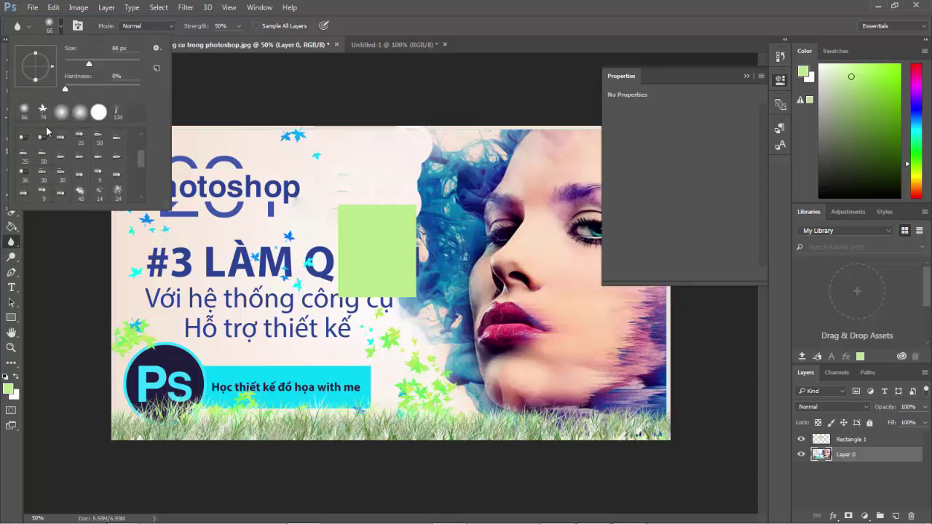
pyautogui.scroll(2, 102, 164)
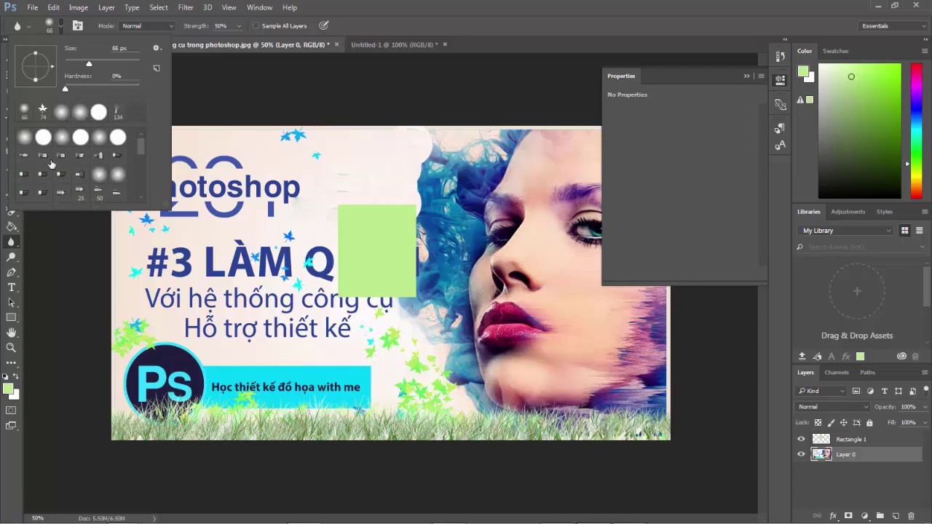
pyautogui.click(11, 259)
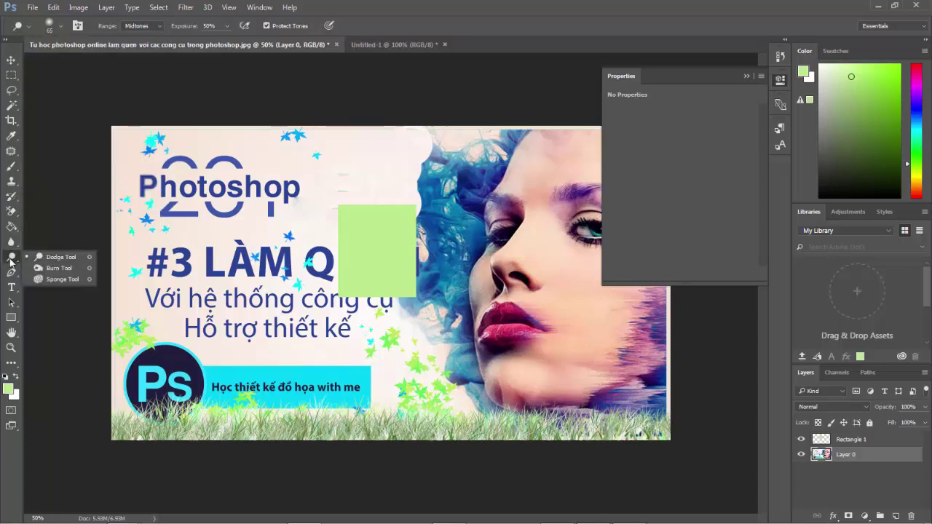
# Step: Burn-darken the woman's face around the nose bridge and eye
pyautogui.click(59, 269)
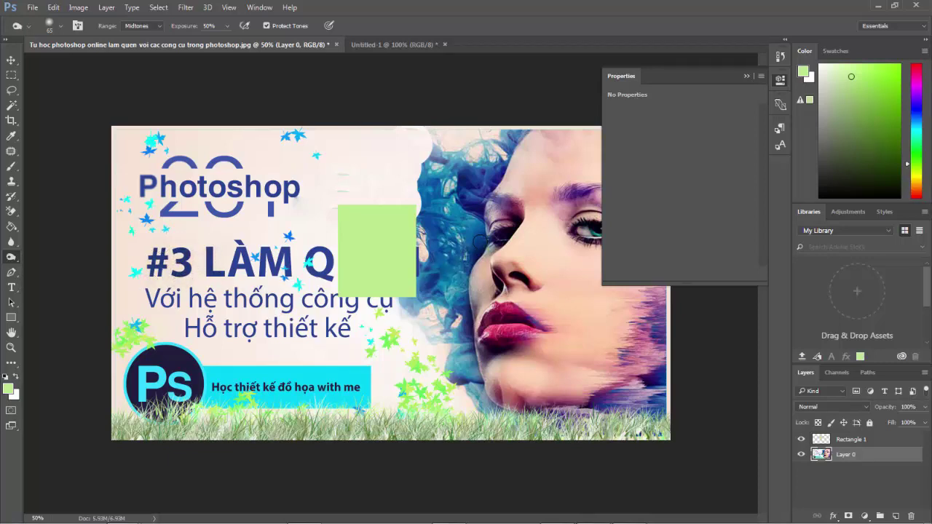
pyautogui.moveTo(502, 240); pyautogui.dragTo(481, 277)
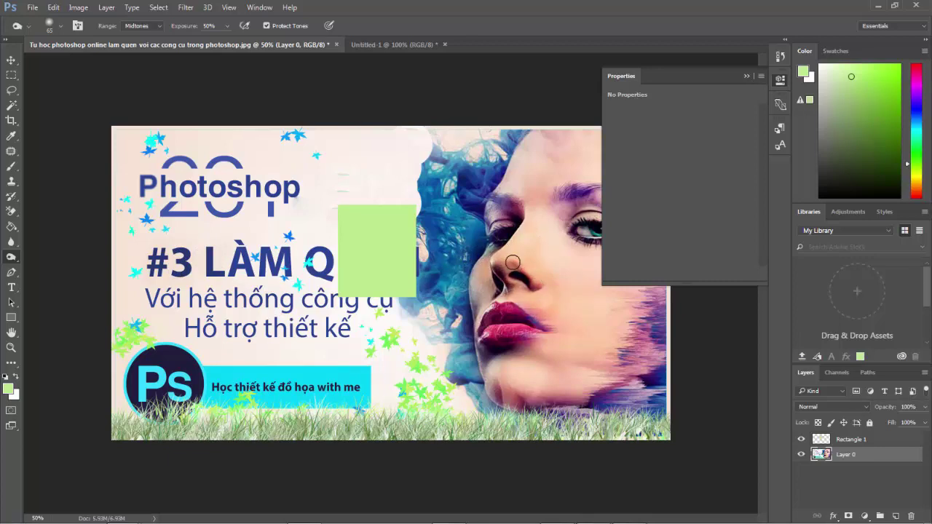
pyautogui.click(11, 272)
pyautogui.click(55, 275)
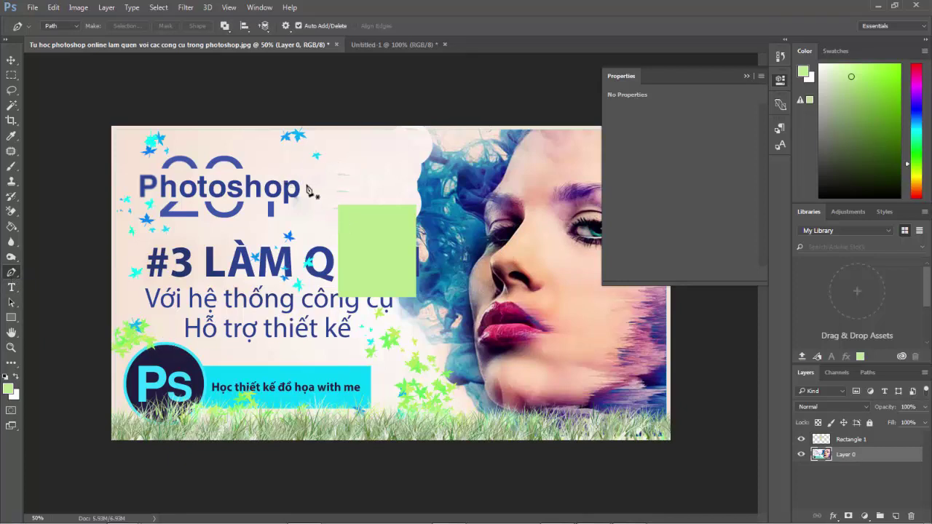
# Step: Draw a closed oval pen path right of 'Photoshop', load it as a selection, then undo
pyautogui.click(283, 159)
pyautogui.click(356, 152)
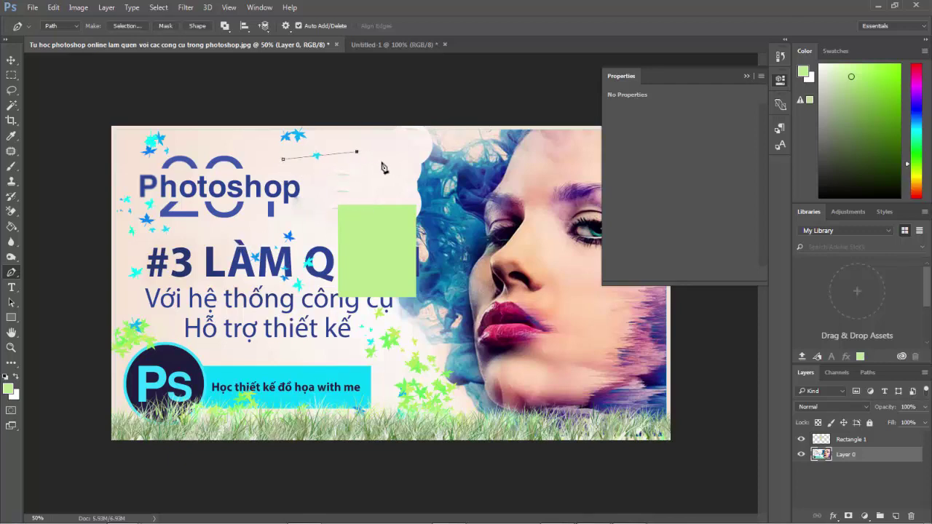
pyautogui.hotkey('ctrl', 'z')
pyautogui.hotkey('ctrl', 'z')
pyautogui.click(297, 160)
pyautogui.click(387, 156)
pyautogui.moveTo(389, 158)
pyautogui.mouseDown()
pyautogui.moveTo(400, 85)
pyautogui.moveTo(405, 194)
pyautogui.moveTo(420, 189)
pyautogui.mouseUp()
pyautogui.click(354, 188)
pyautogui.moveTo(354, 188); pyautogui.dragTo(302, 187)
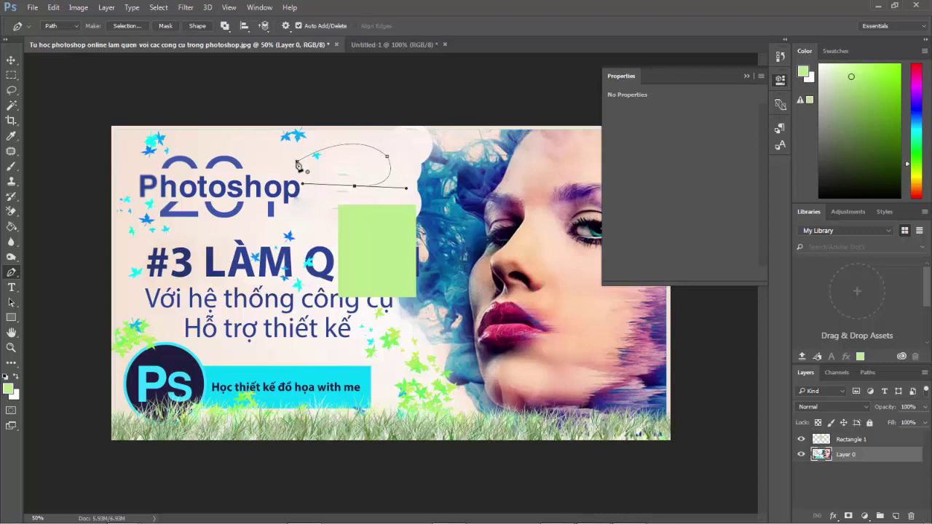
pyautogui.click(297, 163)
pyautogui.hotkey('ctrl', 'Return')
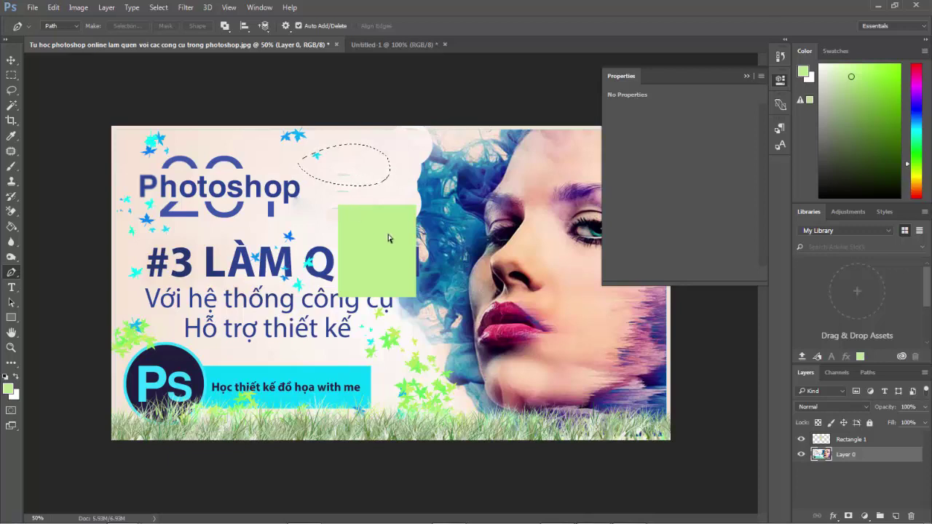
pyautogui.hotkey('ctrl', 'z')
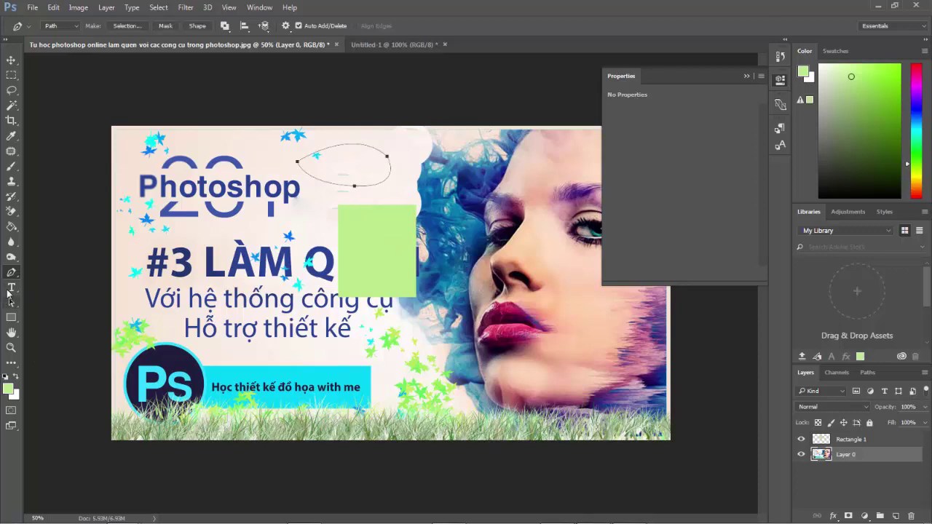
# Step: Browse the Type and Path Selection tool variants, then pick the Rectangle Tool
pyautogui.moveTo(10, 289); pyautogui.dragTo(58, 288)
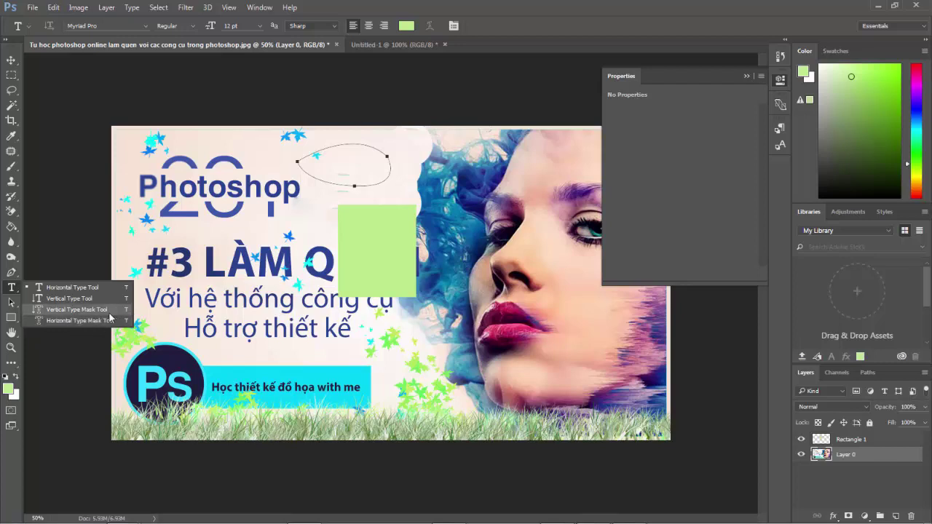
pyautogui.click(12, 307)
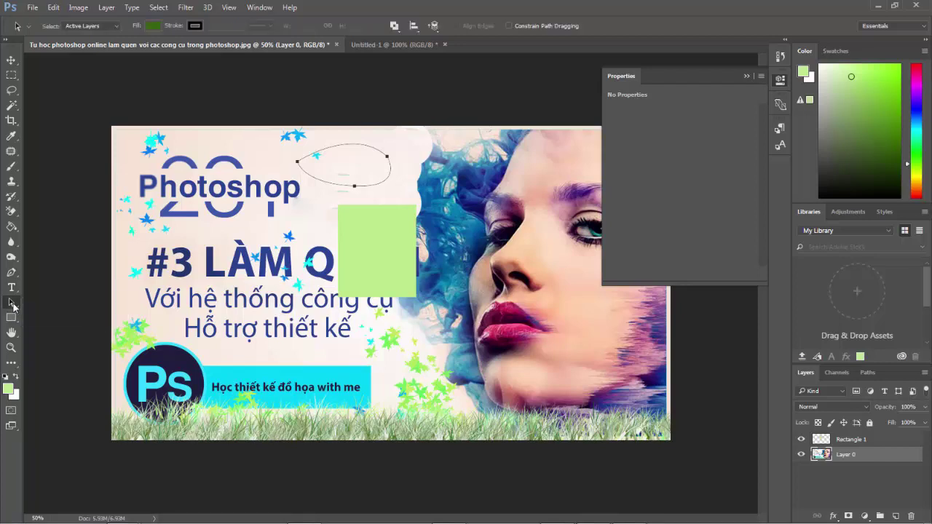
pyautogui.rightClick(12, 306)
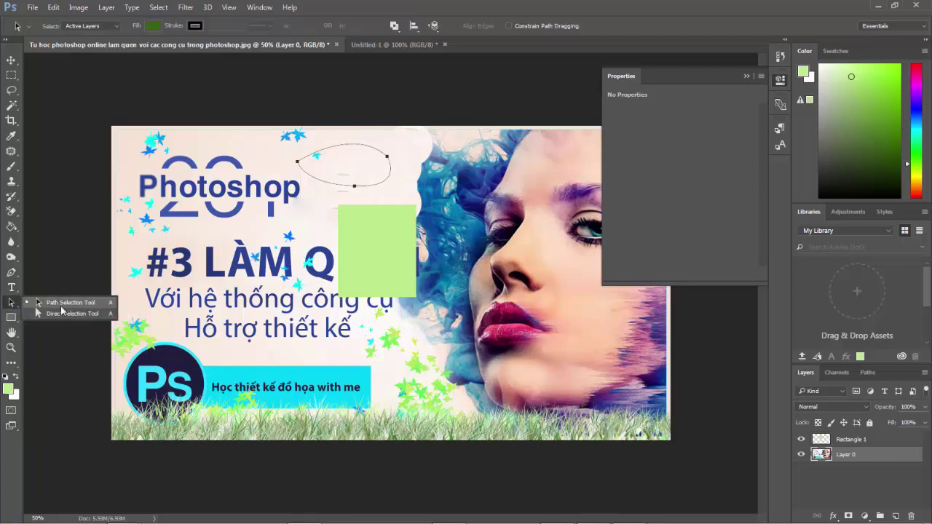
pyautogui.rightClick(10, 319)
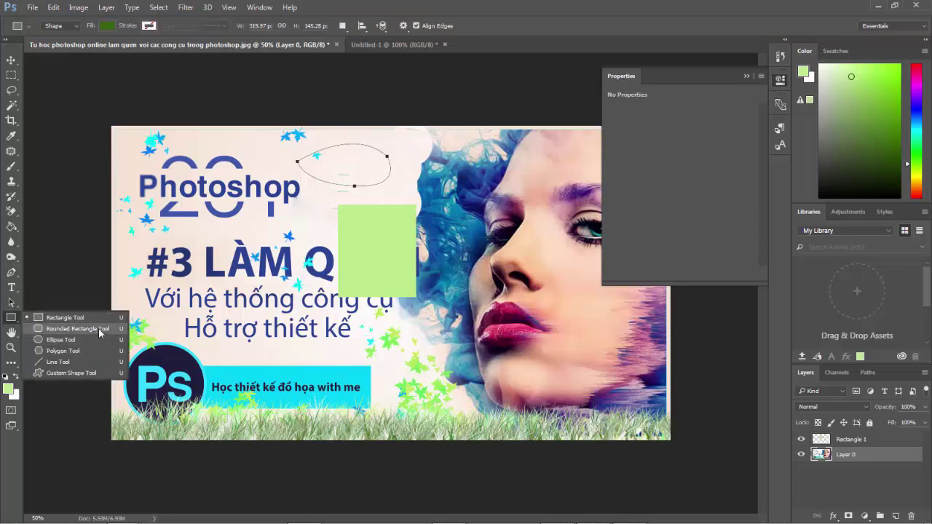
# Step: Draw two dark green rectangles: a square above the light rectangle and a tall narrow one beside the face
pyautogui.click(39, 319)
pyautogui.moveTo(340, 168)
pyautogui.mouseDown()
pyautogui.moveTo(400, 227)
pyautogui.moveTo(393, 246)
pyautogui.moveTo(389, 239)
pyautogui.mouseUp()
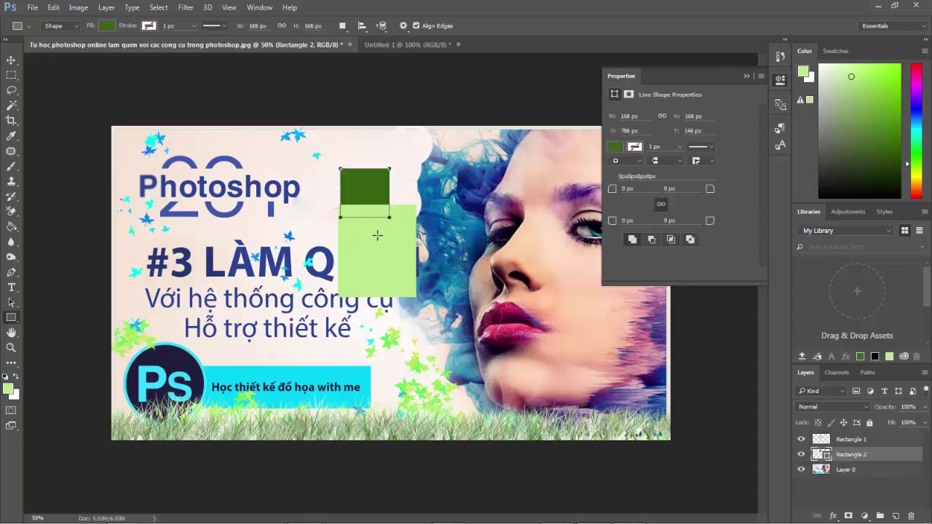
pyautogui.moveTo(449, 242); pyautogui.dragTo(513, 193)
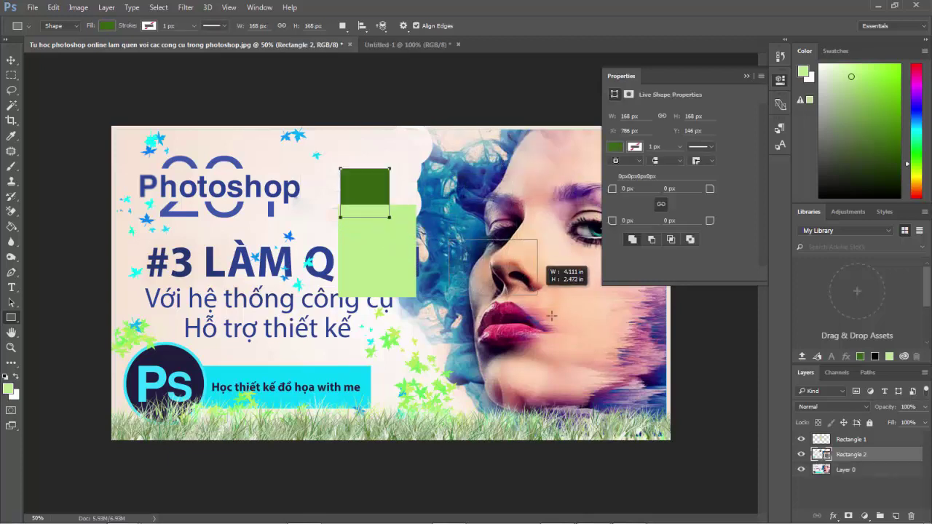
pyautogui.moveTo(513, 193)
pyautogui.mouseDown()
pyautogui.moveTo(565, 276)
pyautogui.moveTo(541, 280)
pyautogui.moveTo(487, 320)
pyautogui.moveTo(350, 343)
pyautogui.moveTo(624, 201)
pyautogui.moveTo(475, 342)
pyautogui.mouseUp()
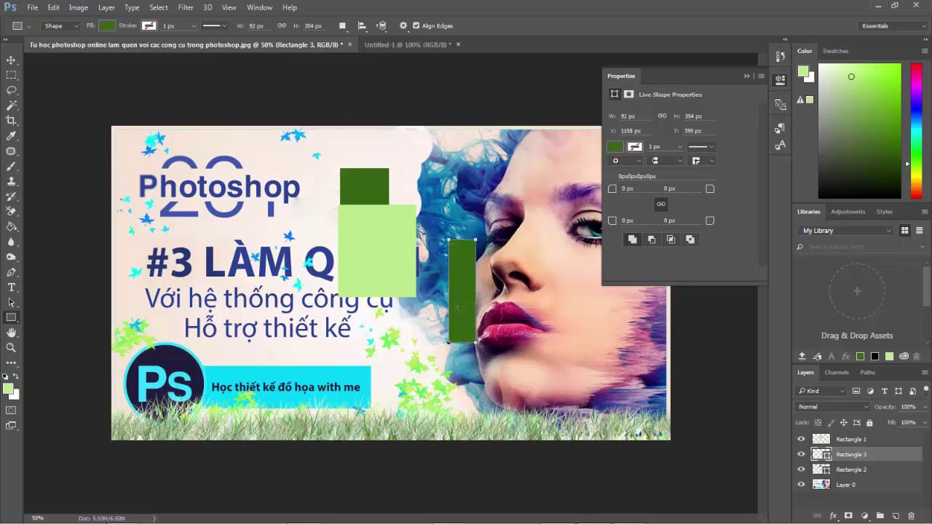
# Step: Draw a 292 × 138 px rounded rectangle with 10 px radius over the woman's mouth
pyautogui.rightClick(12, 318)
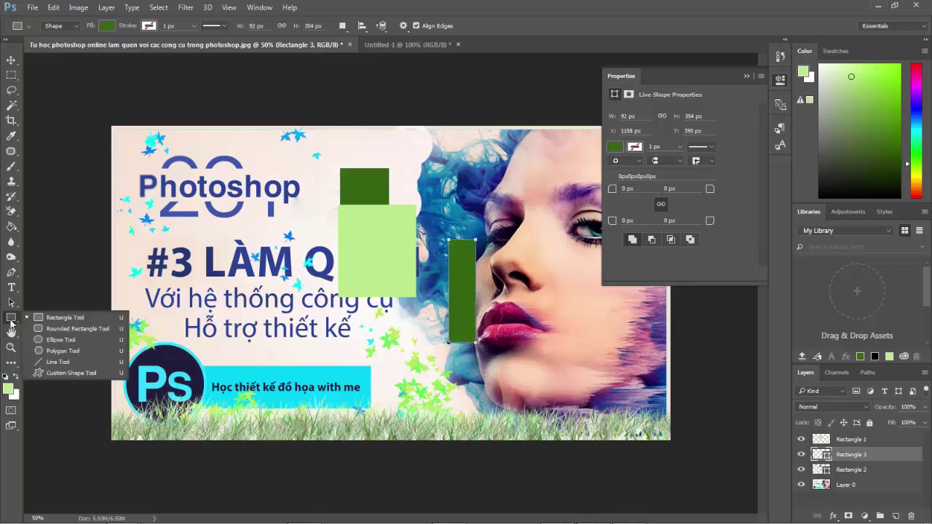
pyautogui.click(66, 331)
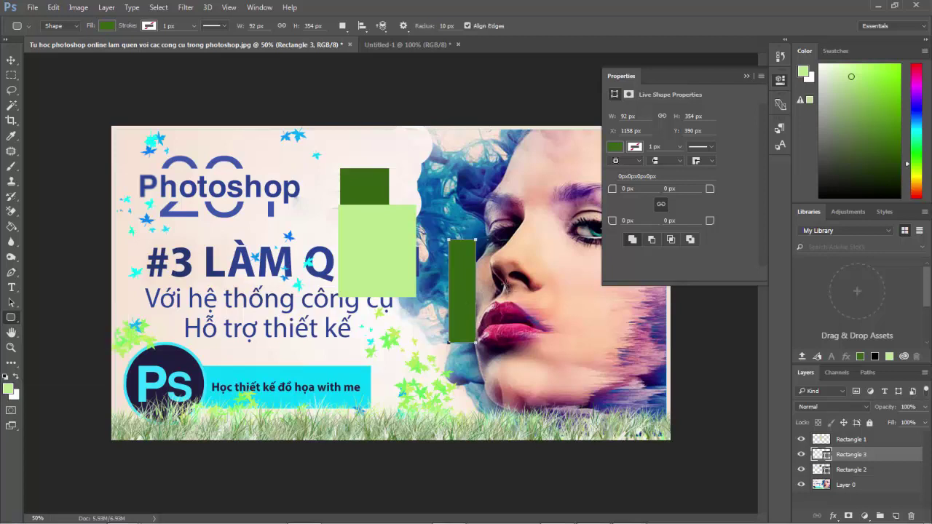
pyautogui.moveTo(507, 284); pyautogui.dragTo(575, 323)
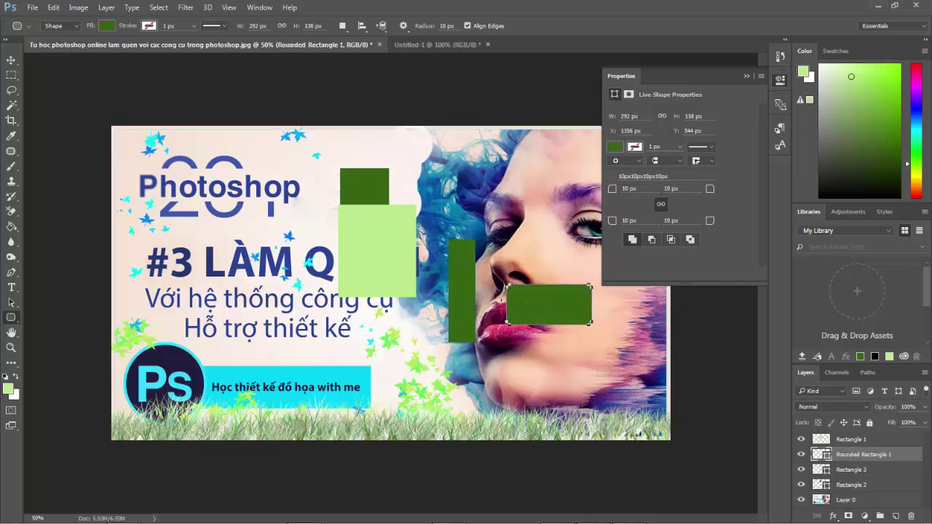
pyautogui.rightClick(12, 320)
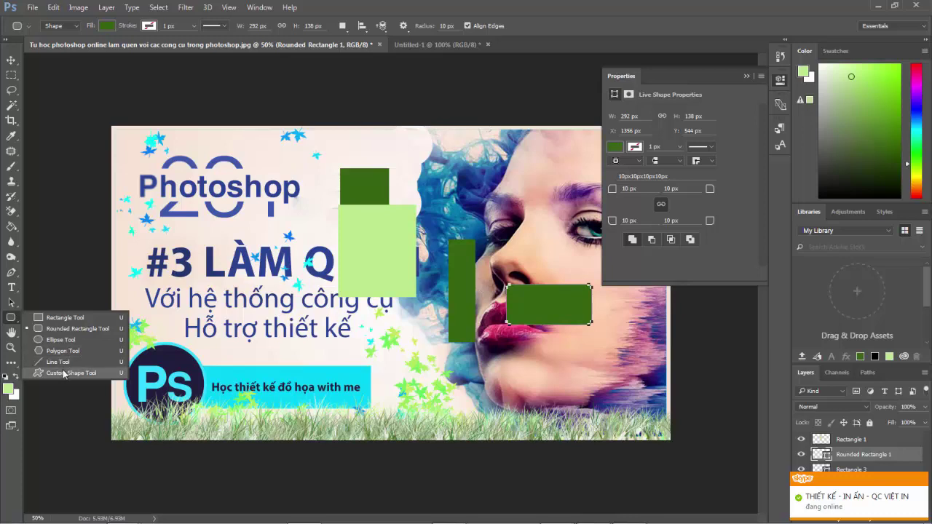
# Step: Draw the envelope custom shape left of the woman's chin
pyautogui.click(63, 373)
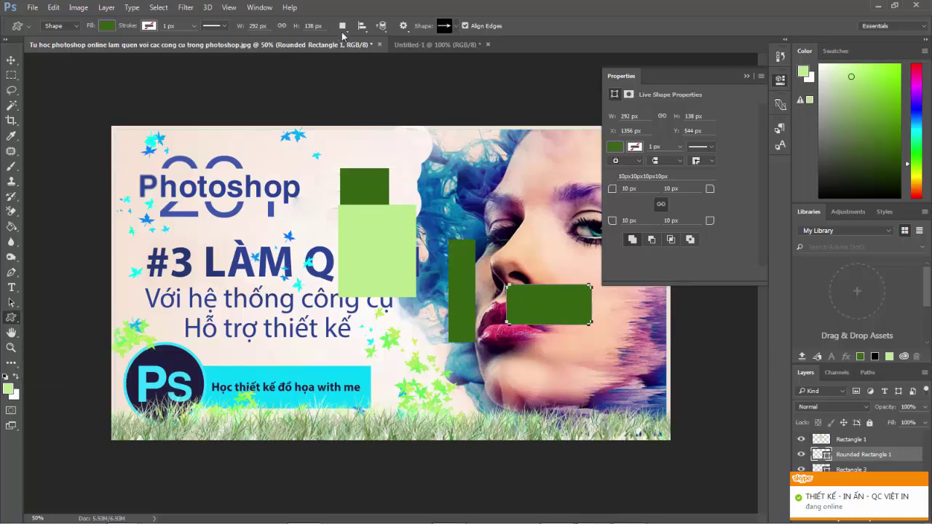
pyautogui.click(457, 26)
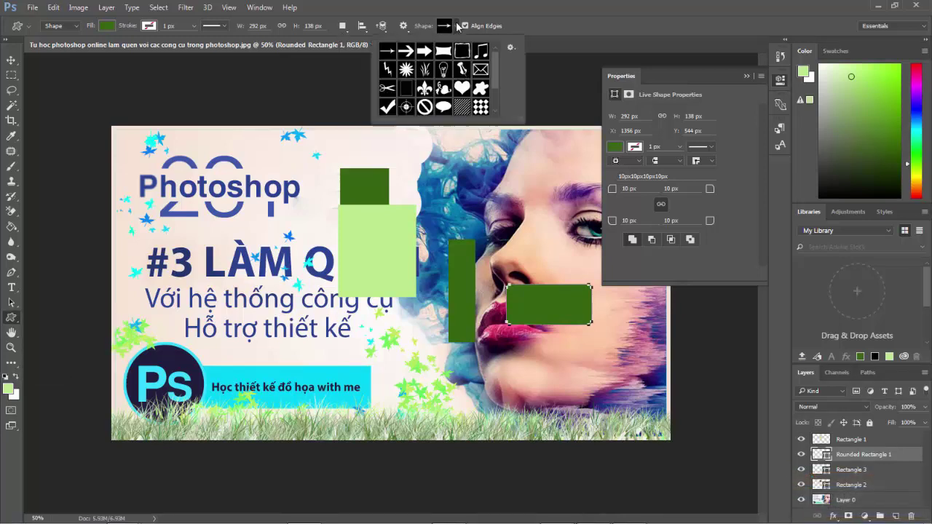
pyautogui.click(480, 71)
pyautogui.moveTo(410, 348); pyautogui.dragTo(457, 378)
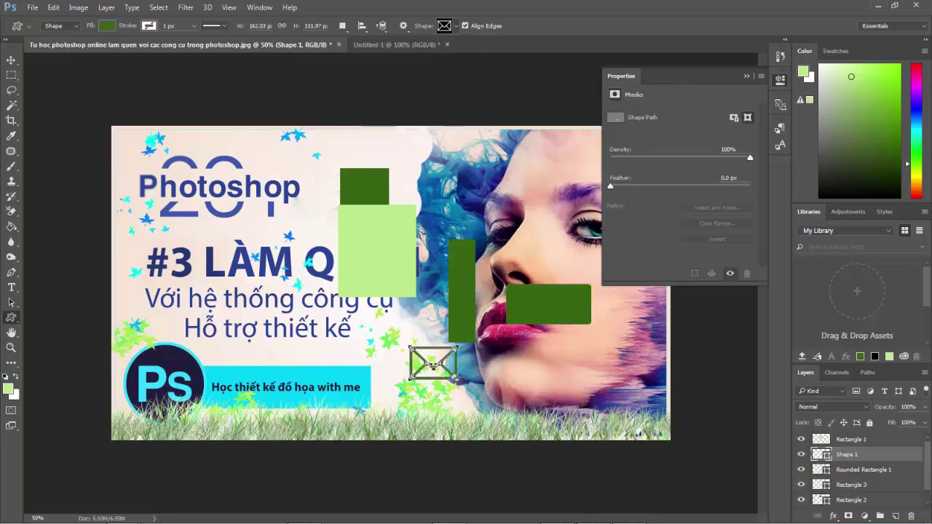
# Step: Give the envelope a red fill and a 12.12 px magenta stroke
pyautogui.click(107, 27)
pyautogui.click(147, 111)
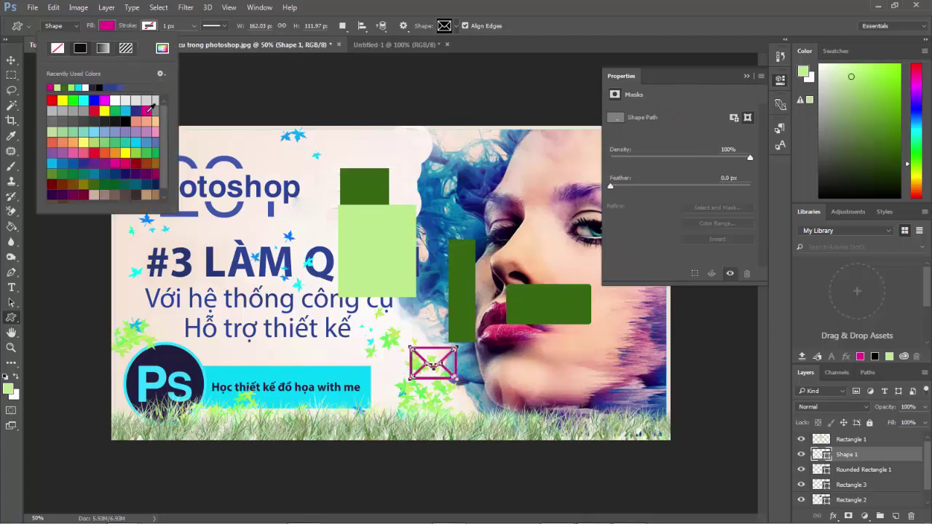
pyautogui.click(94, 153)
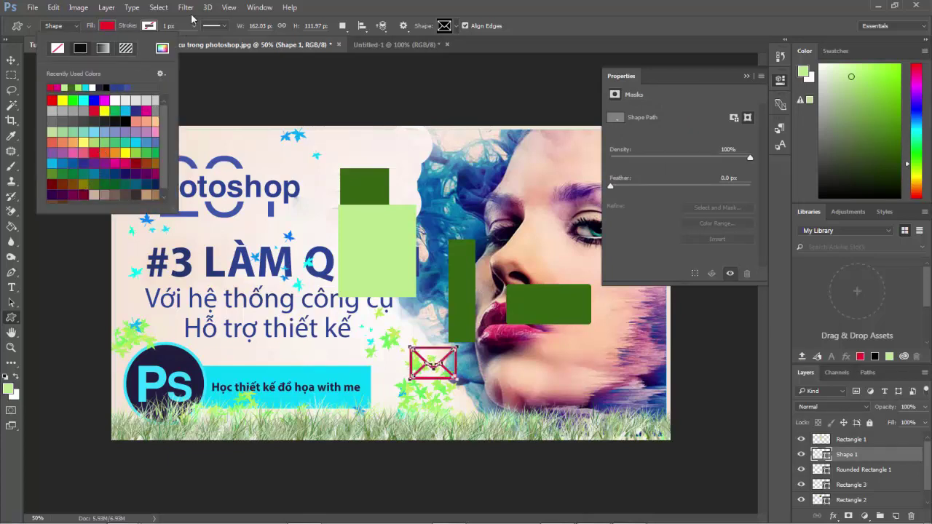
pyautogui.click(194, 28)
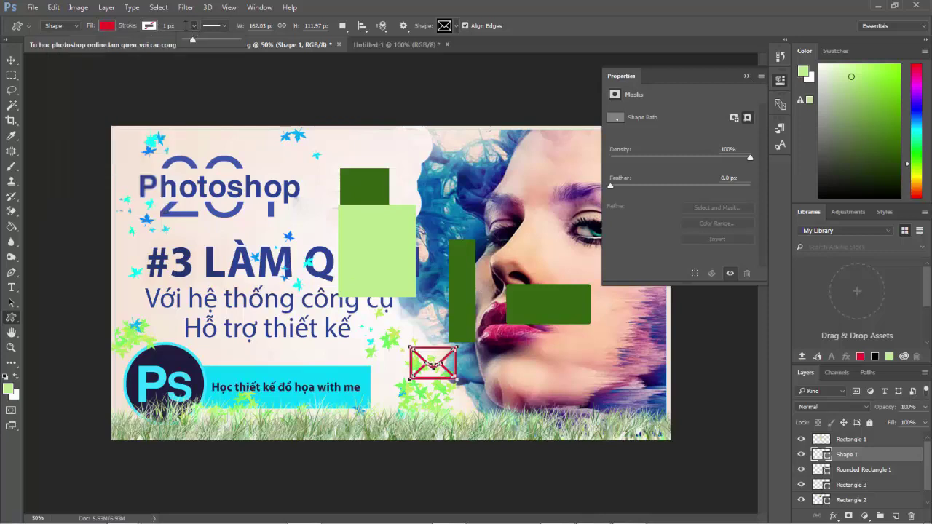
pyautogui.moveTo(192, 39); pyautogui.dragTo(212, 40)
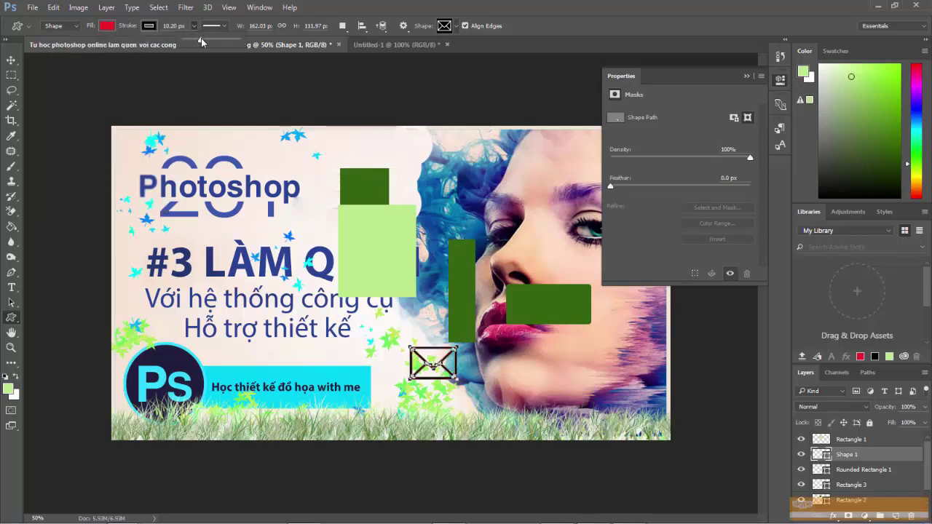
pyautogui.moveTo(212, 41); pyautogui.dragTo(202, 41)
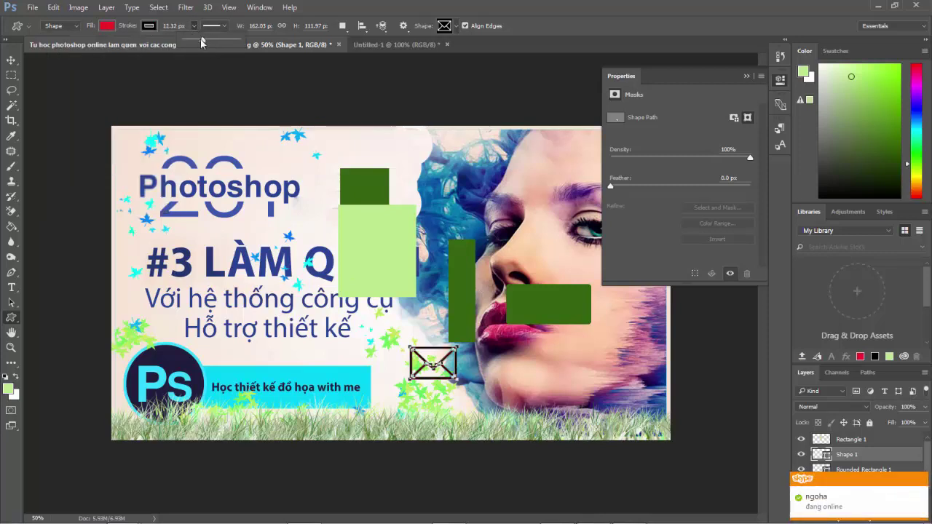
pyautogui.click(148, 28)
pyautogui.click(146, 100)
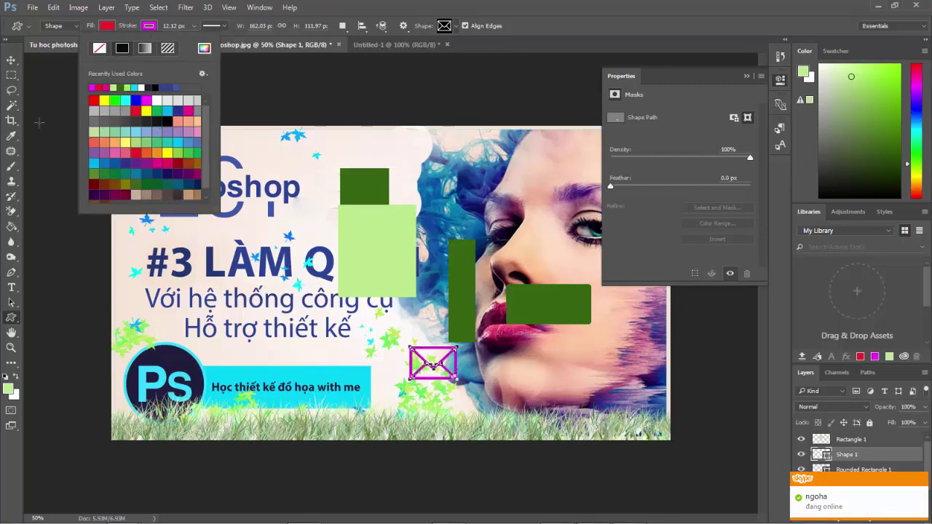
pyautogui.click(11, 59)
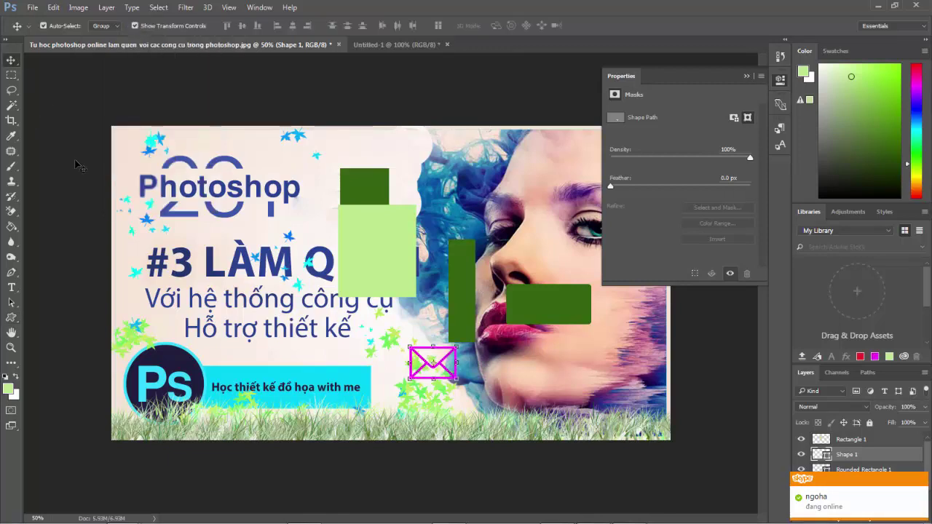
pyautogui.click(11, 317)
pyautogui.click(12, 333)
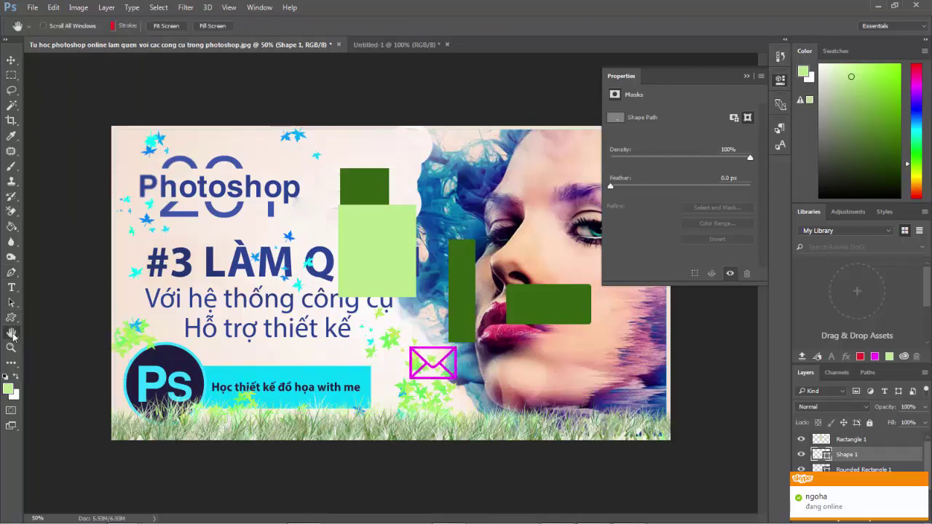
pyautogui.rightClick(13, 333)
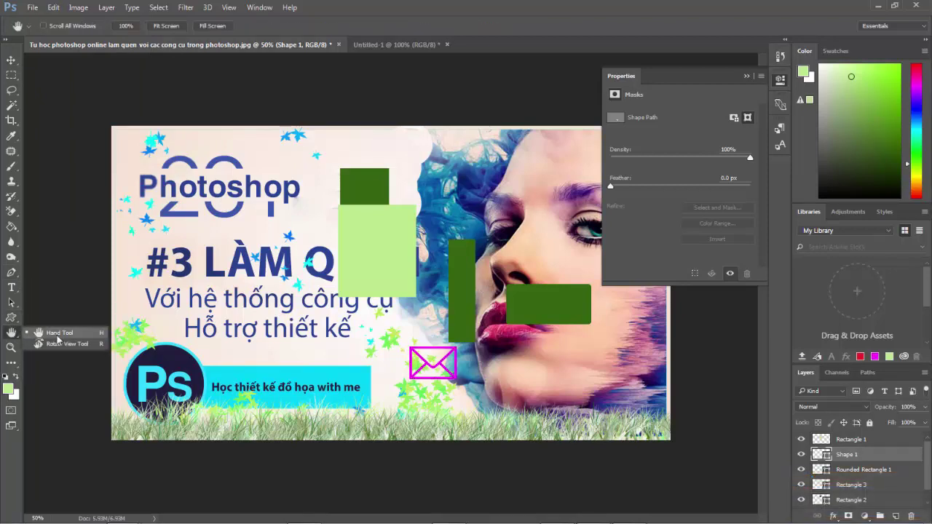
pyautogui.click(60, 333)
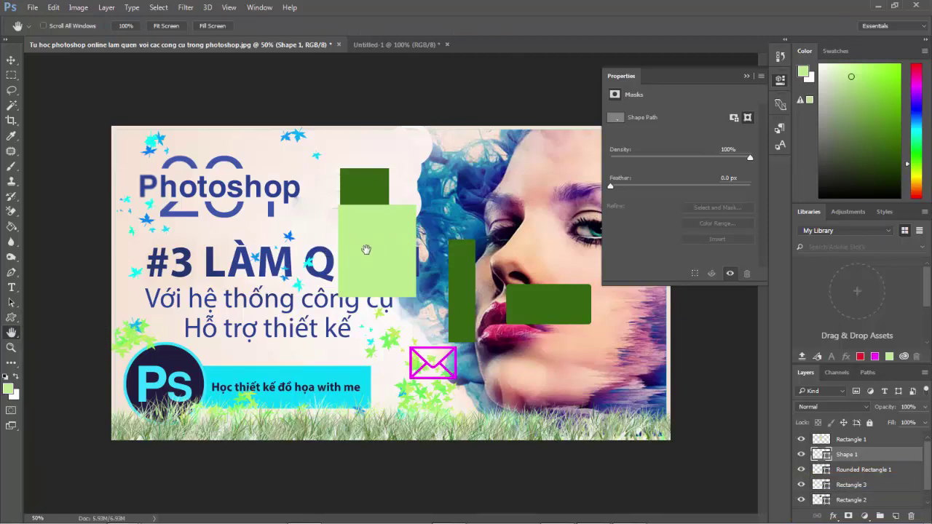
pyautogui.hotkey('ctrl', '+')
pyautogui.hotkey('ctrl', '+')
pyautogui.hotkey('ctrl', '+')
pyautogui.hotkey('ctrl', '+')
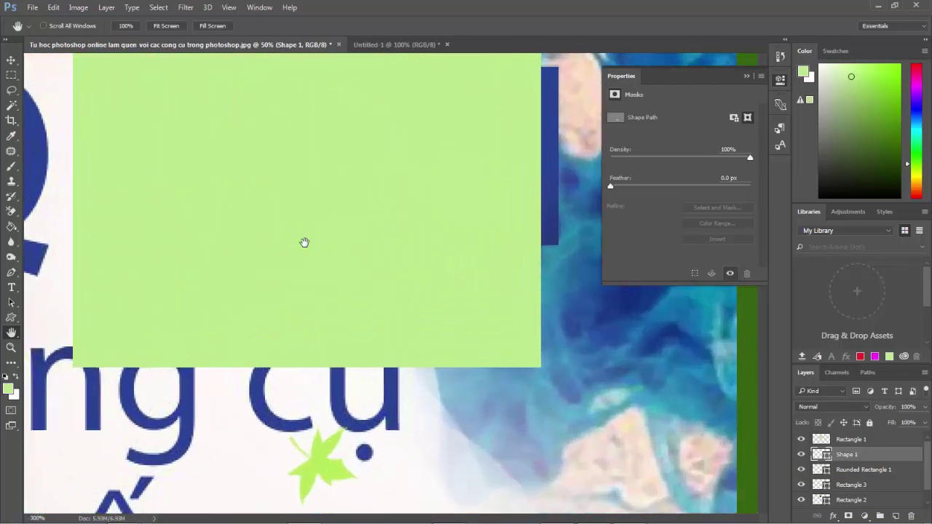
pyautogui.moveTo(348, 149)
pyautogui.mouseDown()
pyautogui.moveTo(464, 119)
pyautogui.moveTo(424, 172)
pyautogui.moveTo(347, 418)
pyautogui.mouseUp()
pyautogui.moveTo(488, 147); pyautogui.dragTo(323, 339)
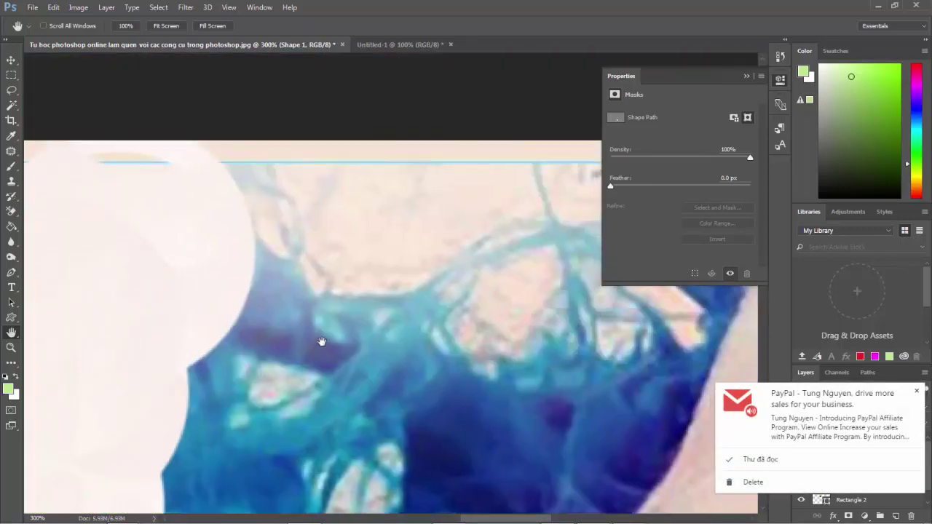
pyautogui.moveTo(443, 306)
pyautogui.mouseDown()
pyautogui.moveTo(163, 412)
pyautogui.moveTo(245, 129)
pyautogui.moveTo(308, 108)
pyautogui.moveTo(249, 185)
pyautogui.mouseUp()
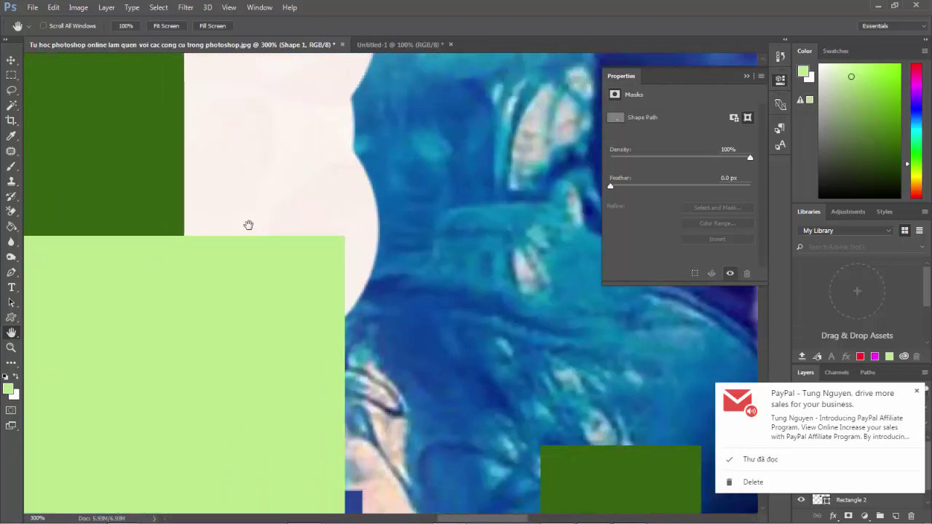
pyautogui.moveTo(146, 224)
pyautogui.mouseDown()
pyautogui.moveTo(276, 221)
pyautogui.moveTo(270, 233)
pyautogui.moveTo(599, 333)
pyautogui.moveTo(265, 270)
pyautogui.mouseUp()
pyautogui.moveTo(114, 119)
pyautogui.mouseDown()
pyautogui.moveTo(187, 406)
pyautogui.moveTo(158, 218)
pyautogui.moveTo(371, 233)
pyautogui.mouseUp()
pyautogui.moveTo(102, 233)
pyautogui.mouseDown()
pyautogui.moveTo(312, 233)
pyautogui.moveTo(150, 328)
pyautogui.mouseUp()
pyautogui.moveTo(432, 204); pyautogui.dragTo(279, 239)
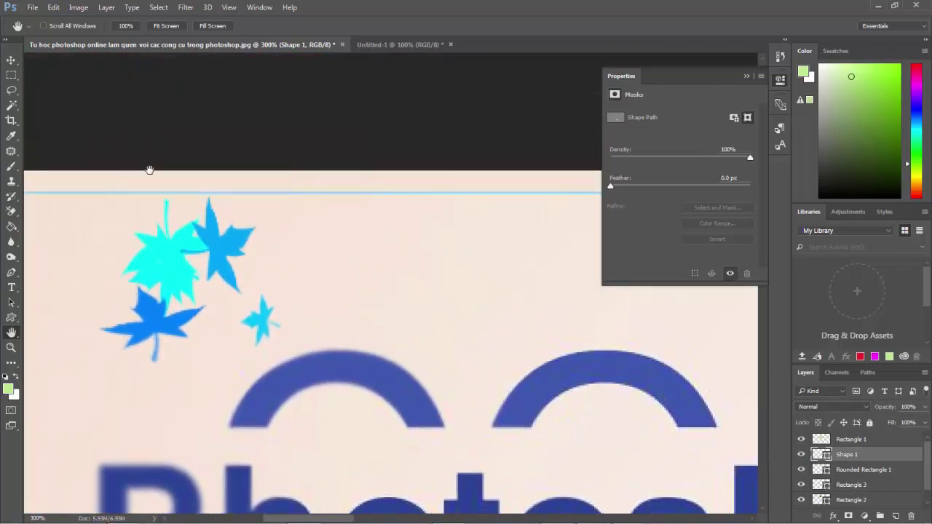
pyautogui.click(11, 59)
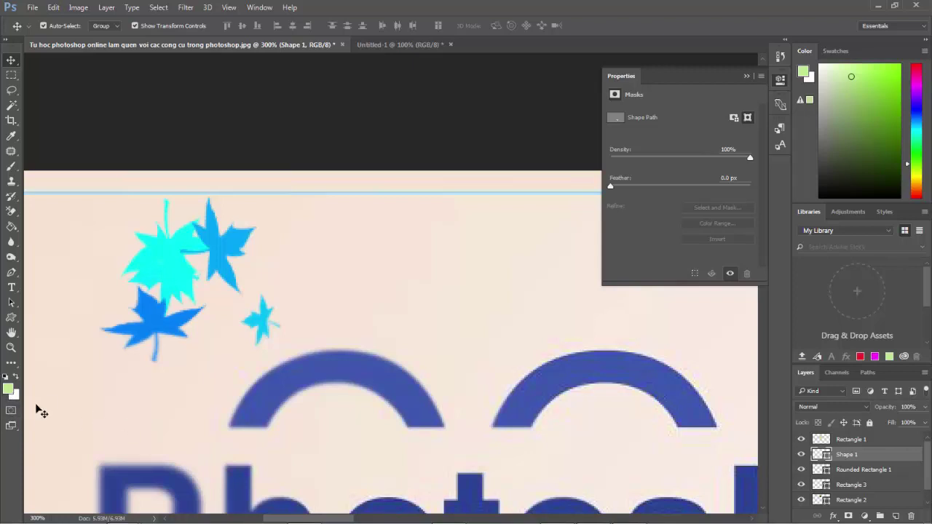
pyautogui.hotkey('ctrl', '-')
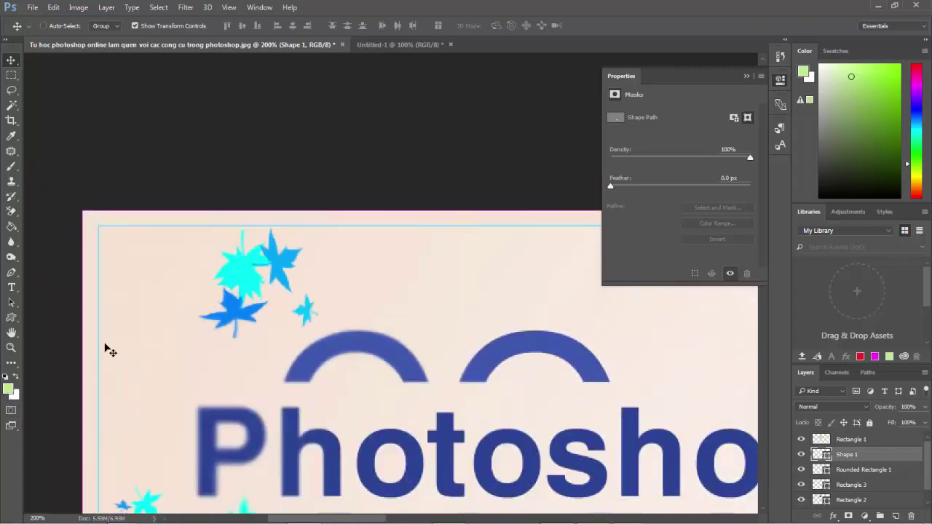
pyautogui.hotkey('ctrl', '-')
pyautogui.scroll(-3, 108, 350)
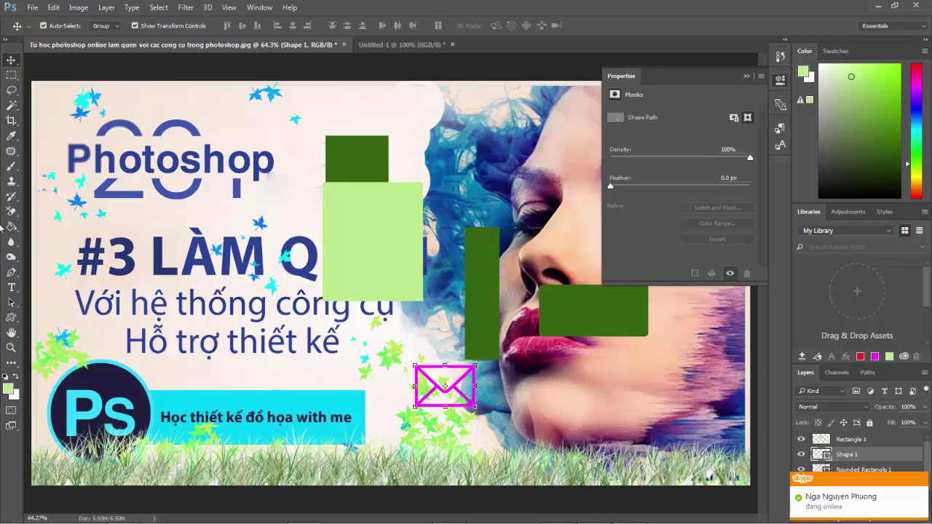
# Step: Close the shape properties panel and minimize both Photoshop and the Logo folder window
pyautogui.click(746, 77)
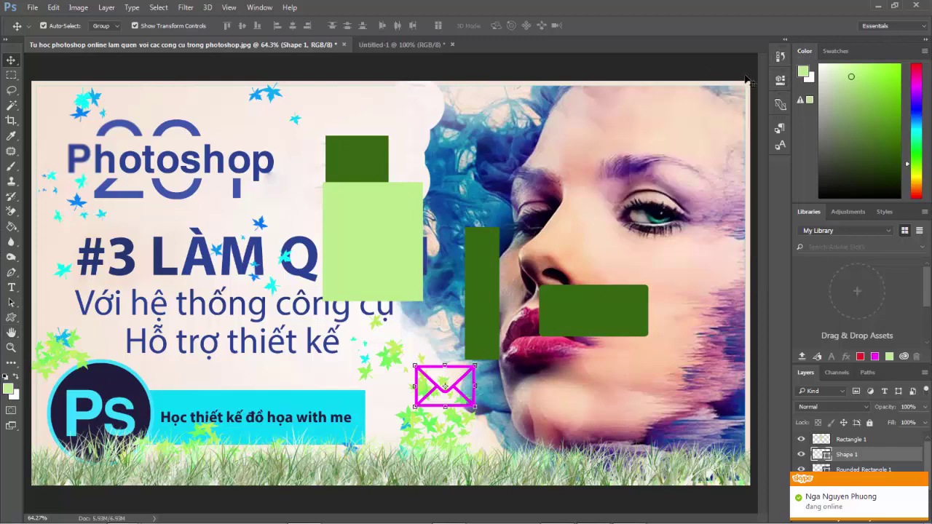
pyautogui.click(879, 7)
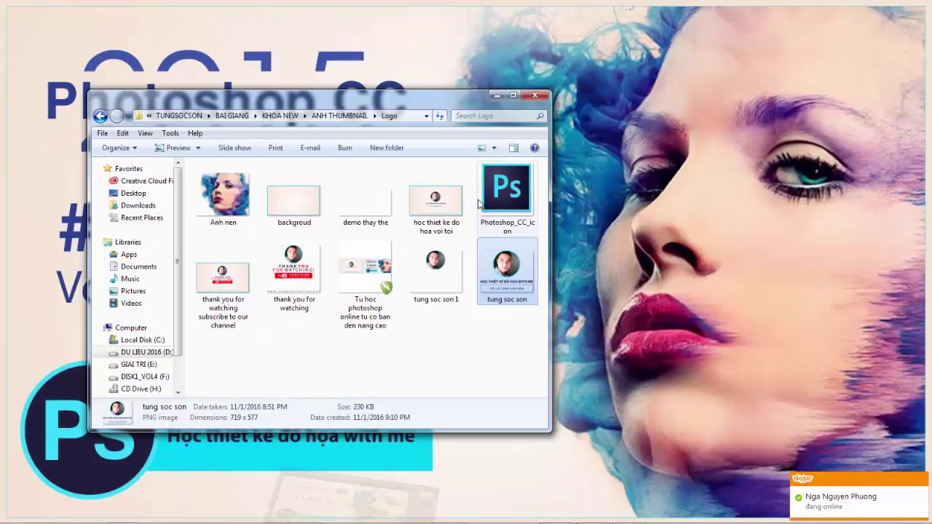
pyautogui.click(495, 104)
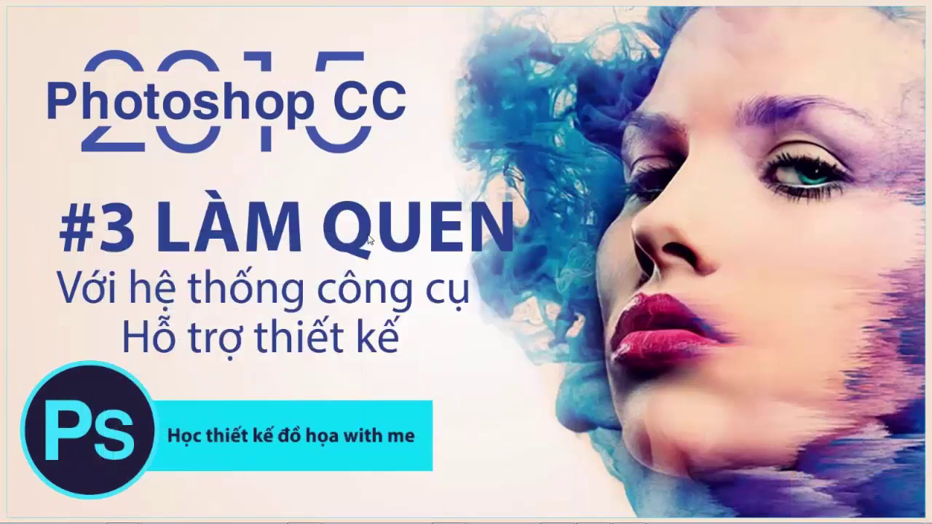